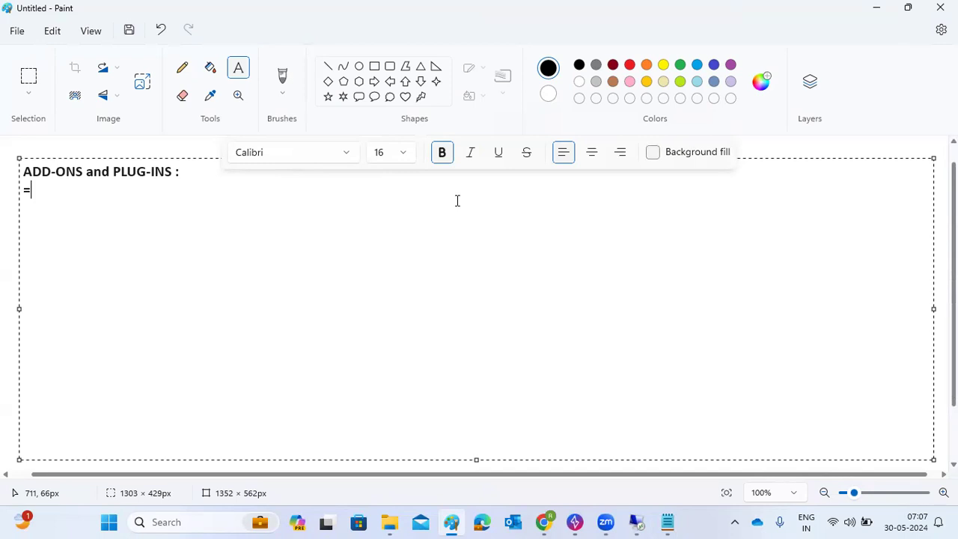
Step: Under the heading underline, write 'Add-ons - Extra functionalities ..', fixing the typo
key("Return")
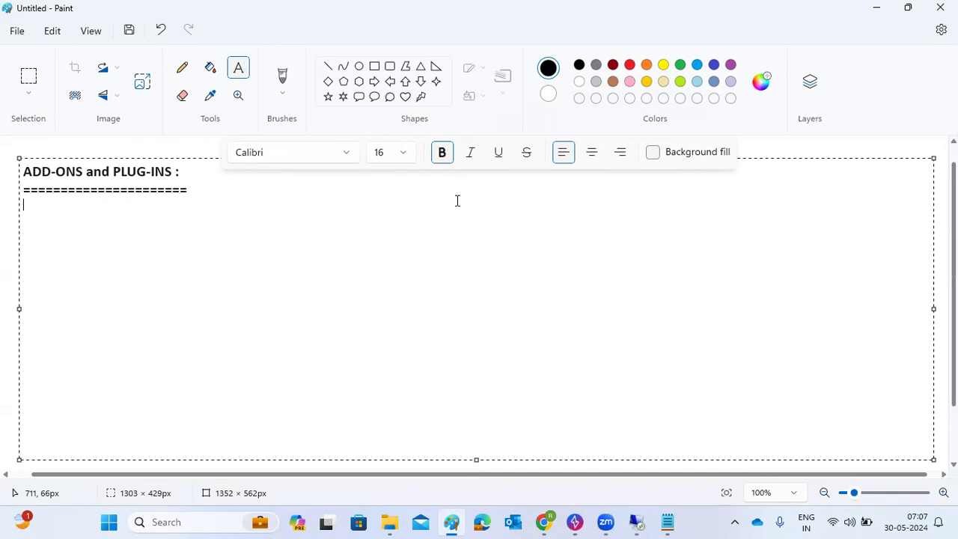
type("Add-ons - -Extra ")
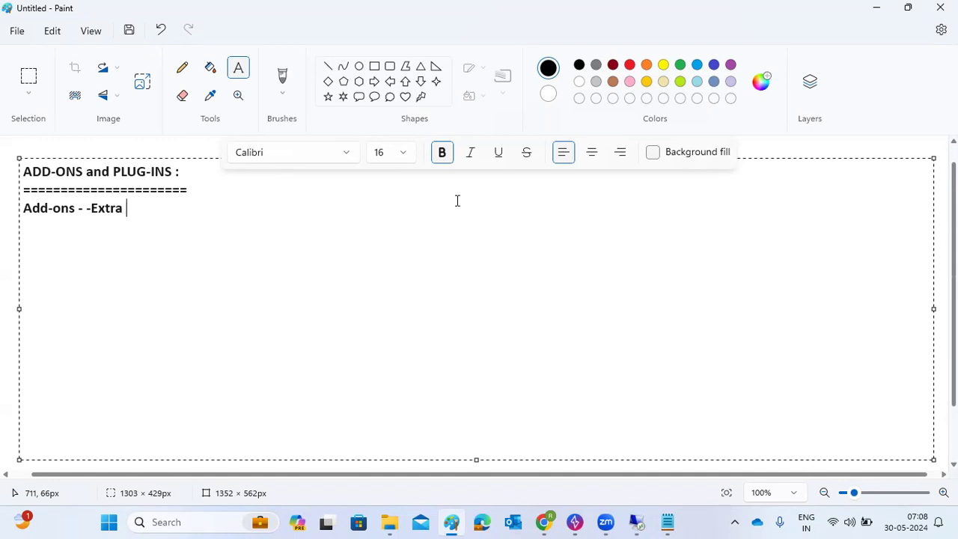
type("functionalities ..")
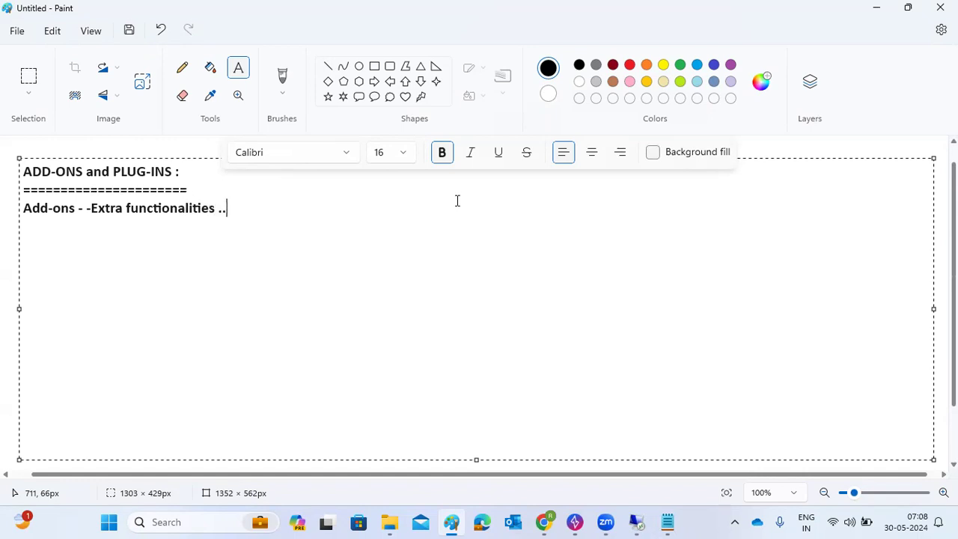
Step: Add the line 'Plugins --- connectors to the external applications..' followed by a blank line
key("Return")
type("Plugins ---")
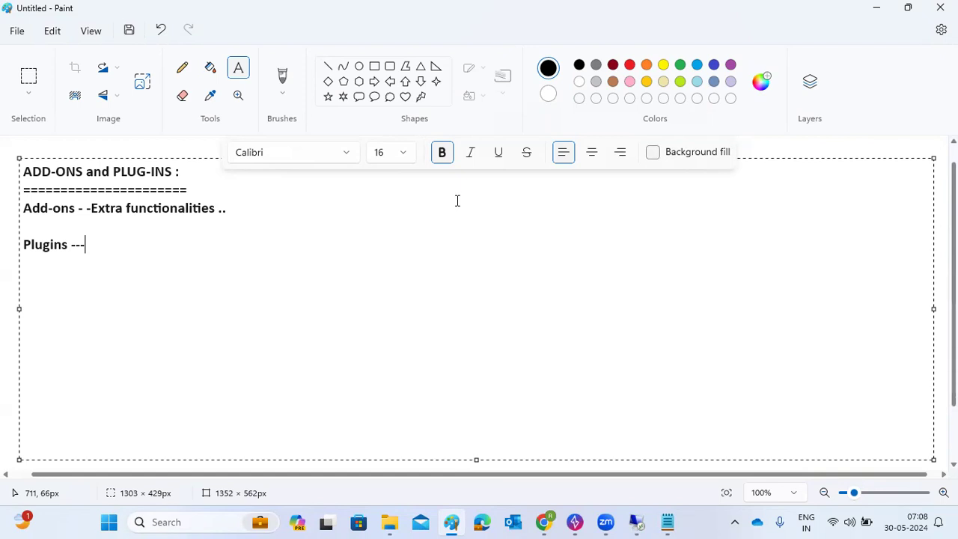
type("connectors to th")
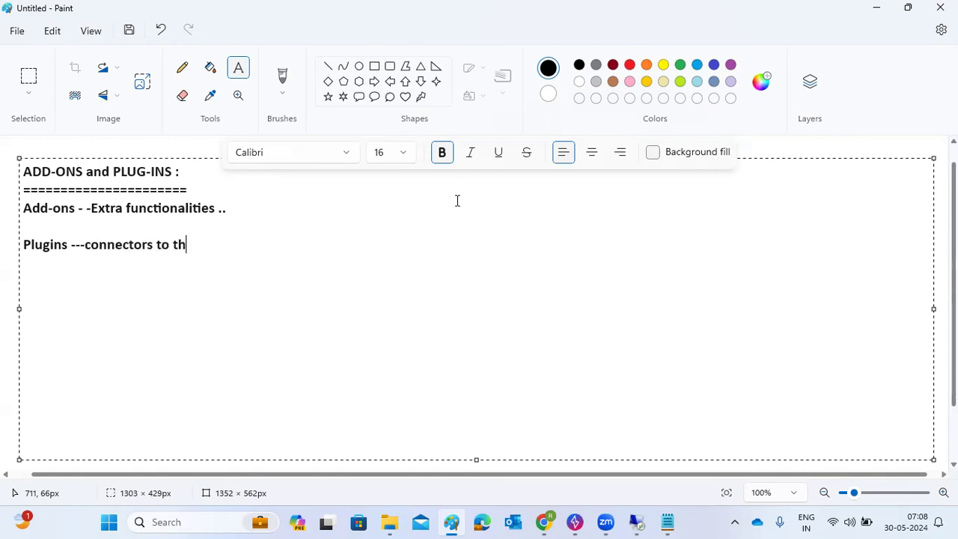
type("e external ap")
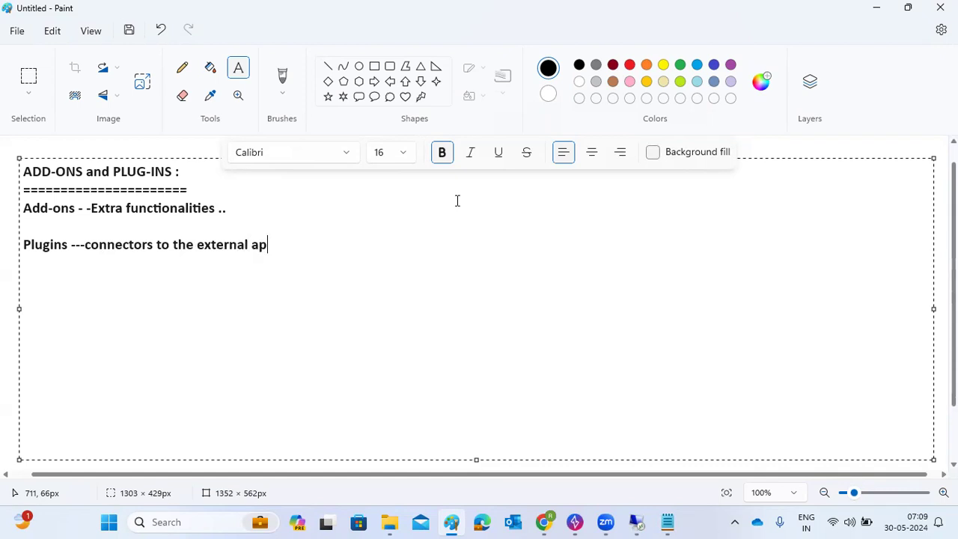
type("plications..")
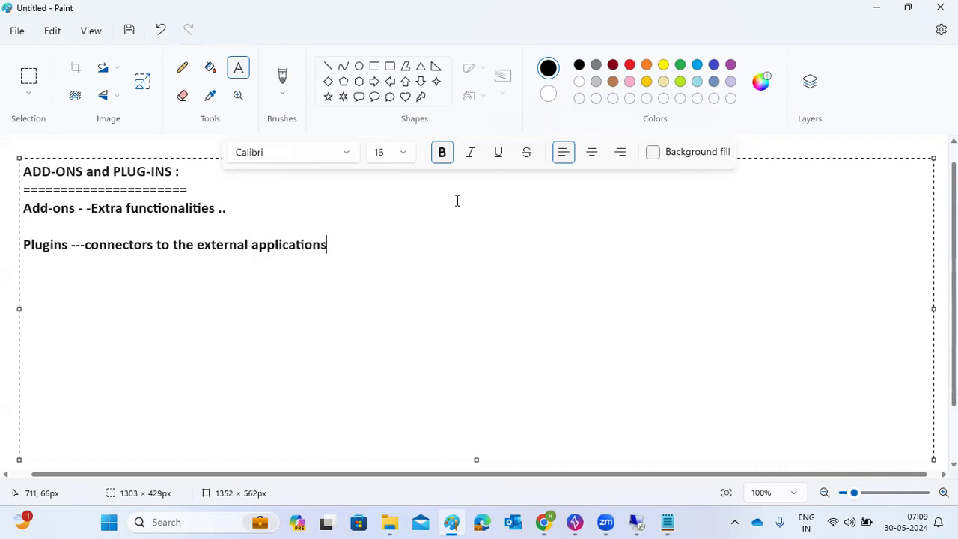
key("Return")
key("Return")
Step: List NOTE, PATCH, SUPPORT PACK, SUPPORT PACK STACK and RELEASE on separate lines
type("Support pack")
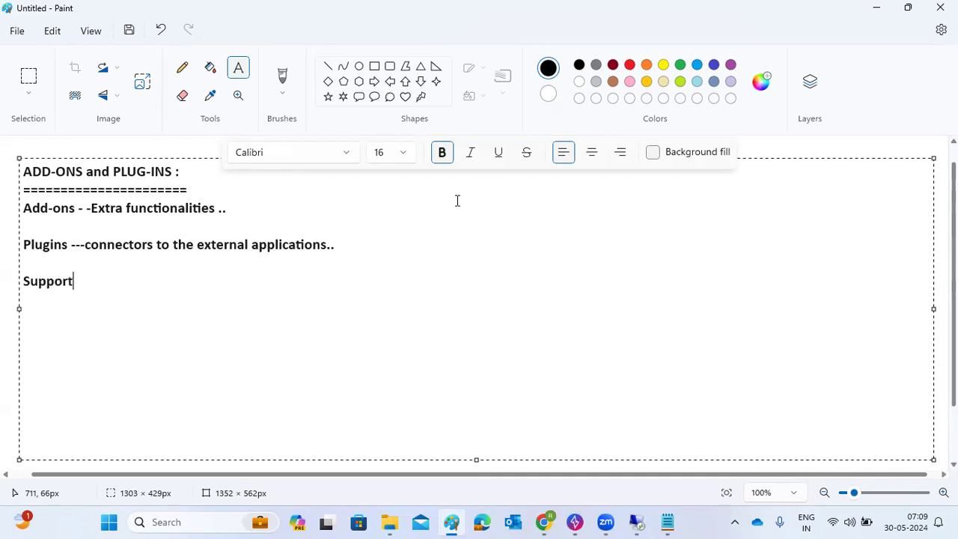
key("Return")
key("BackSpace")
key("BackSpace")
key("BackSpace")
key("BackSpace")
key("BackSpace")
key("BackSpace")
key("BackSpace")
key("BackSpace")
key("BackSpace")
key("BackSpace")
key("BackSpace")
key("BackSpace")
key("BackSpace")
type("NOTE")
key("Return")
type("PATCH")
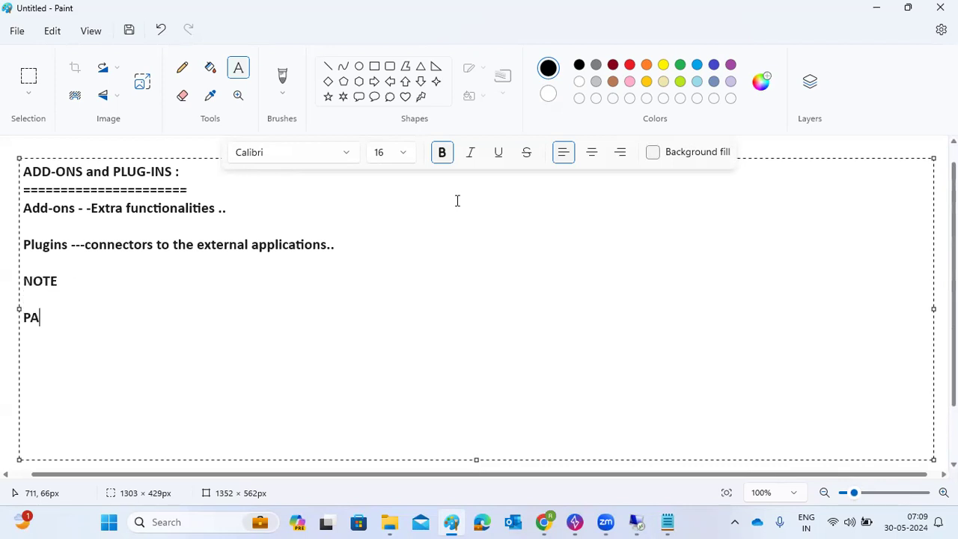
key("Return")
key("Return")
type("SUPPORT PACK")
key("Return")
type("RE")
key("BackSpace")
key("BackSpace")
type("SUPPORT PACK STACK")
key("Return")
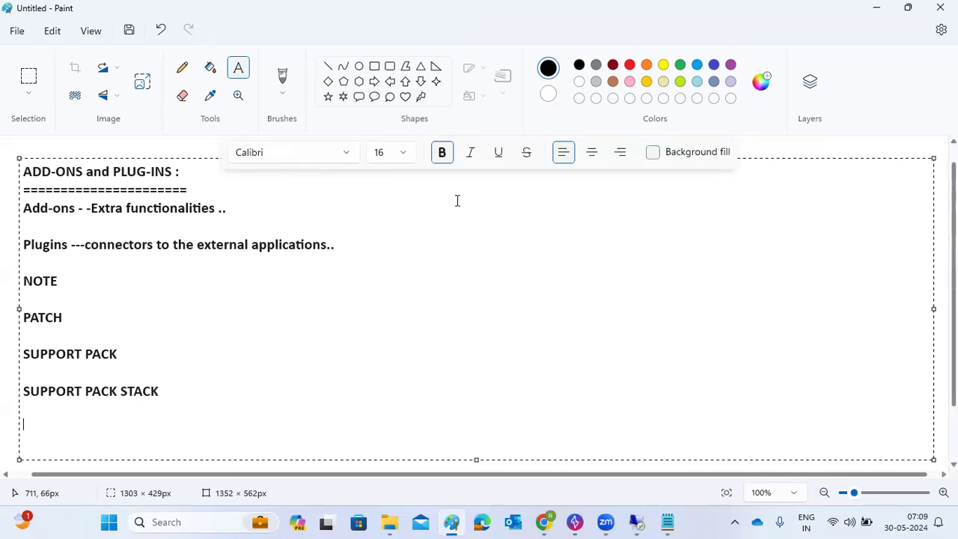
type("RELEASE")
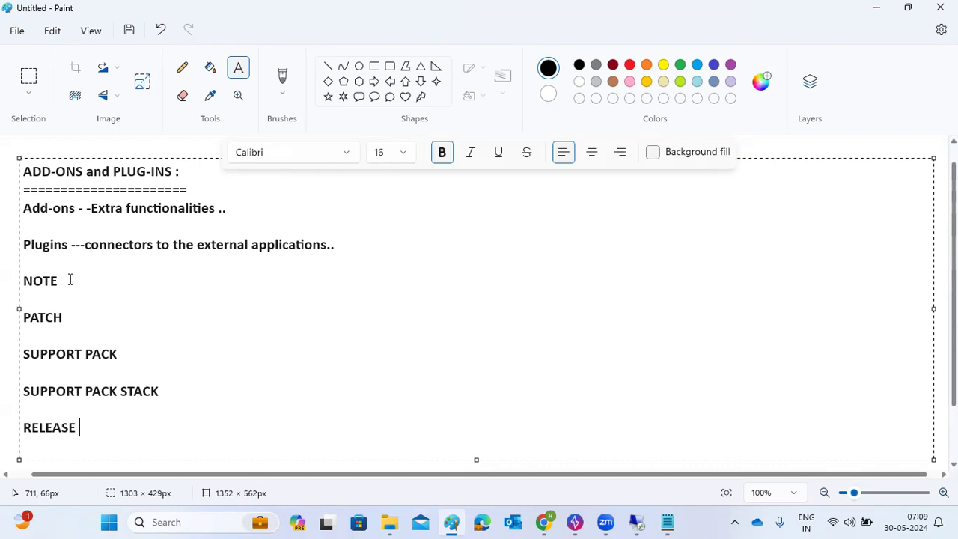
Step: Append a colon to each of the five term headings
left_click(106, 284)
type(":")
left_click(93, 318)
type(":")
left_click(150, 353)
type(":")
left_click(201, 390)
type(":")
left_click_drag(101, 391, 143, 391)
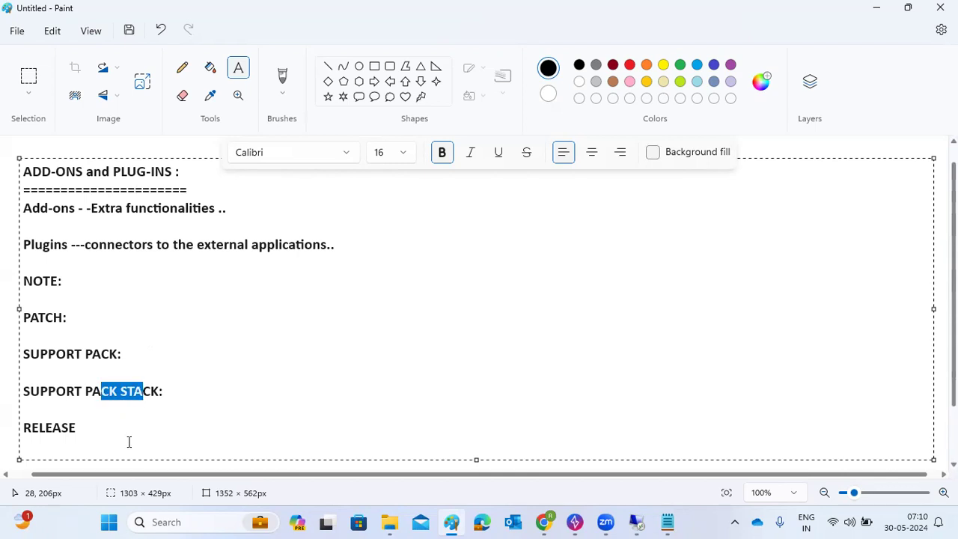
left_click(138, 431)
type(":")
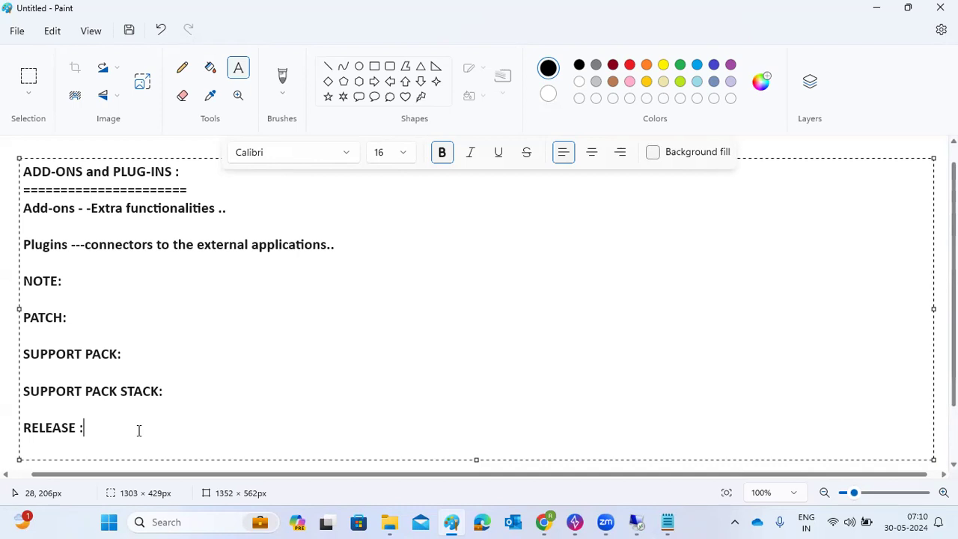
key("super+r")
Step: Launch Remote Desktop Connection with mstsc, then bring the Paint notes back to the front
left_click(122, 474)
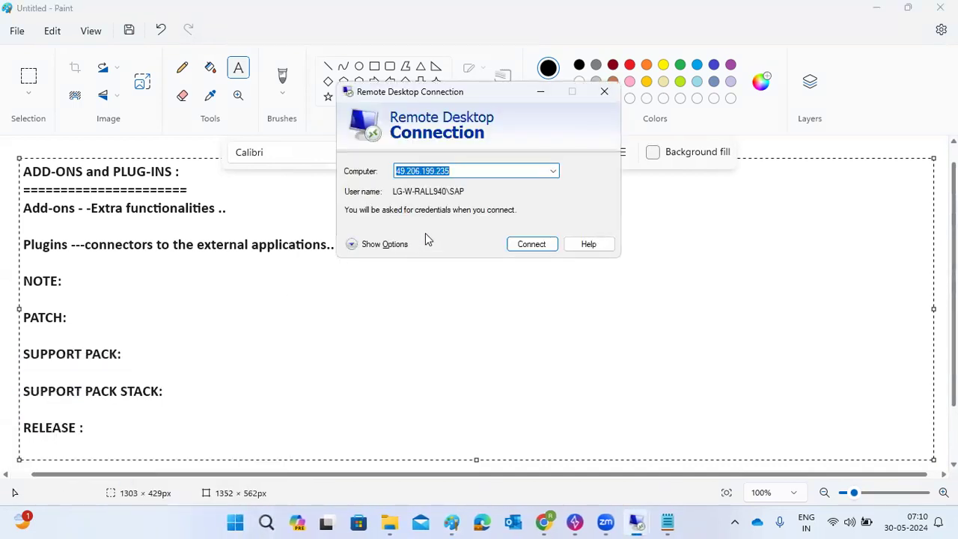
left_click(24, 179)
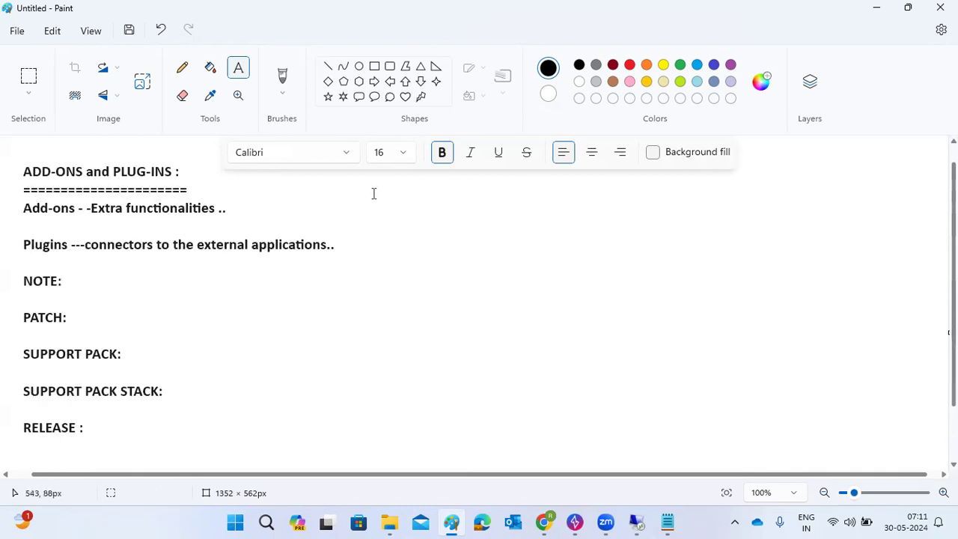
Step: Add a 'SUM TOOLS' text block to the right of the notes in Paint
left_click_drag(355, 187, 816, 366)
left_click_drag(888, 381, 924, 431)
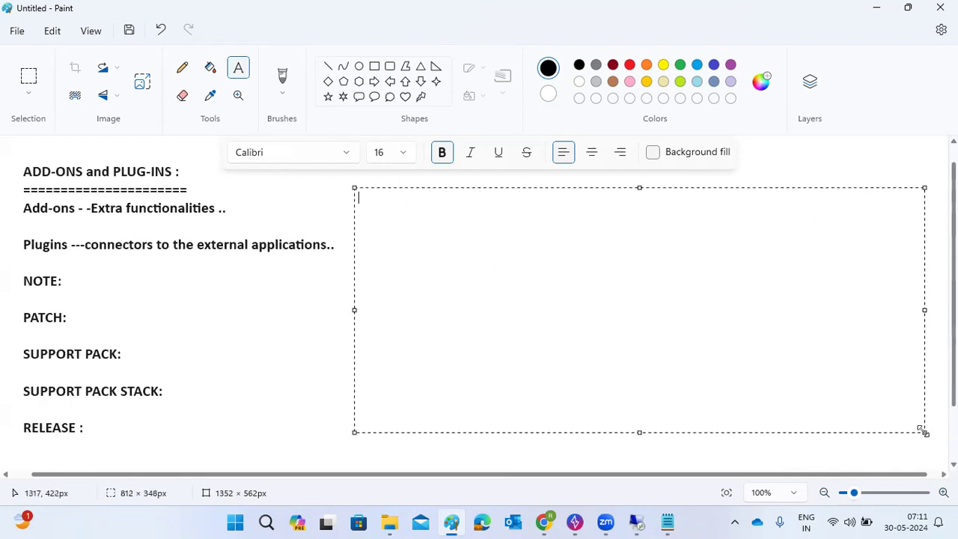
type("SUM TOOLS")
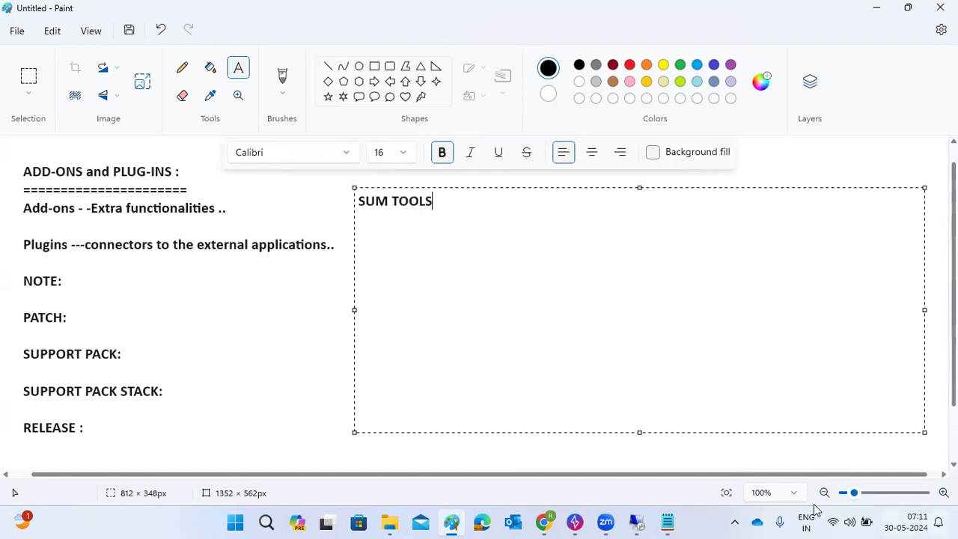
Step: Connect to the remote server, signing in with a different account's username and password
mouse_move(637, 521)
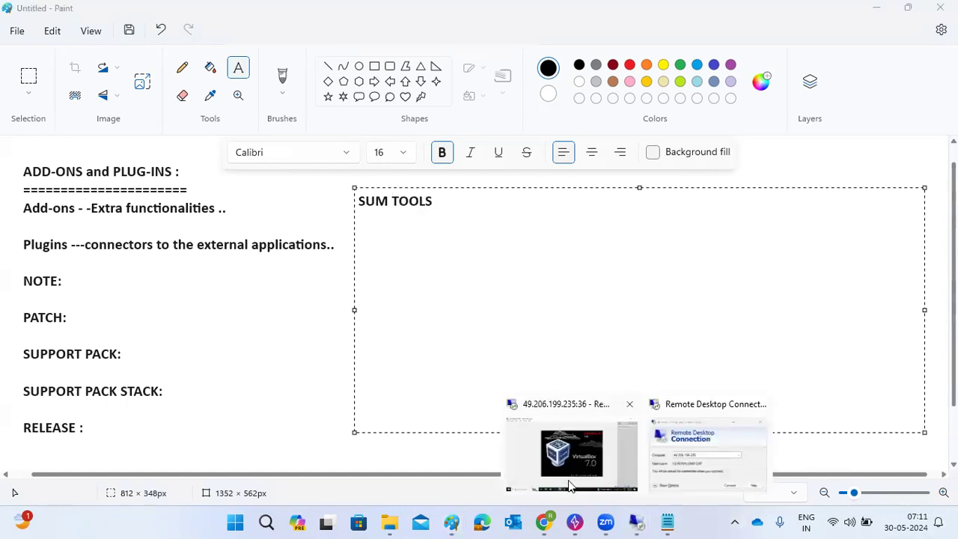
left_click(655, 449)
left_click(528, 245)
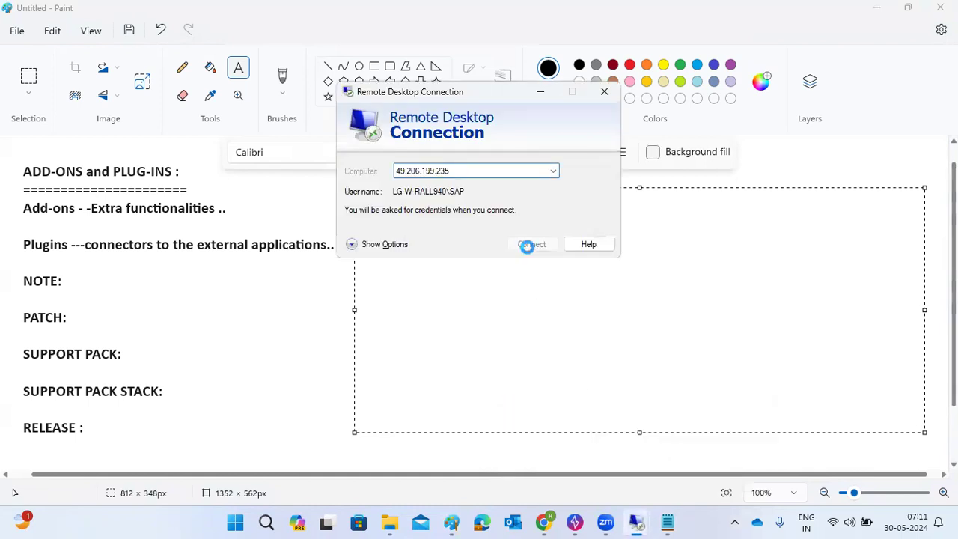
left_click(566, 250)
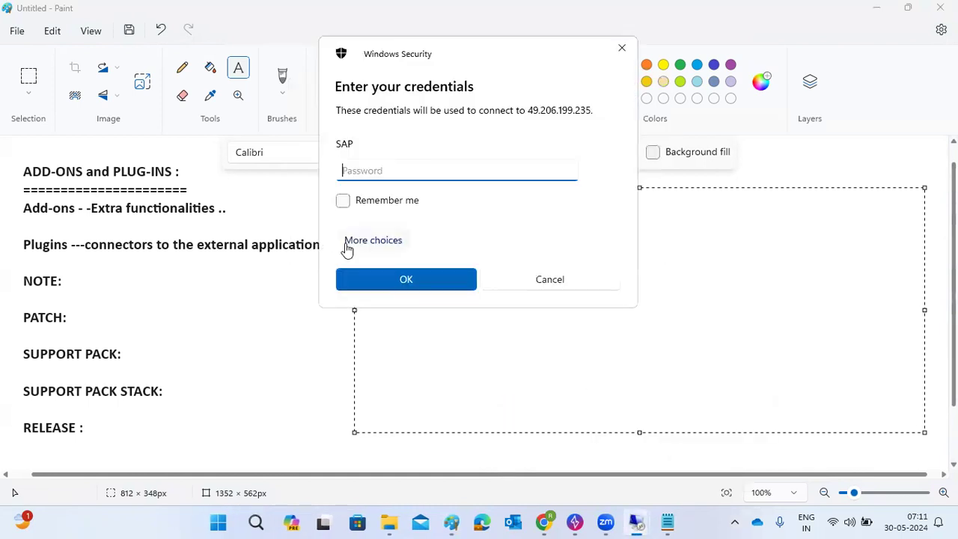
left_click(352, 247)
left_click(404, 316)
type("basis")
key("Tab")
type("**********")
key("Return")
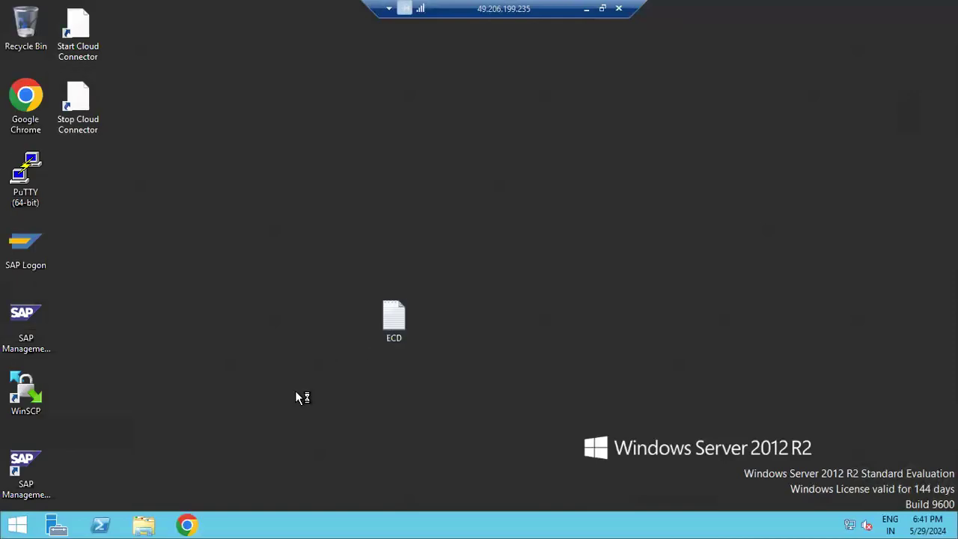
Step: In File Explorer, refresh This PC and look inside the SAP1 (E:) drive
left_click(143, 525)
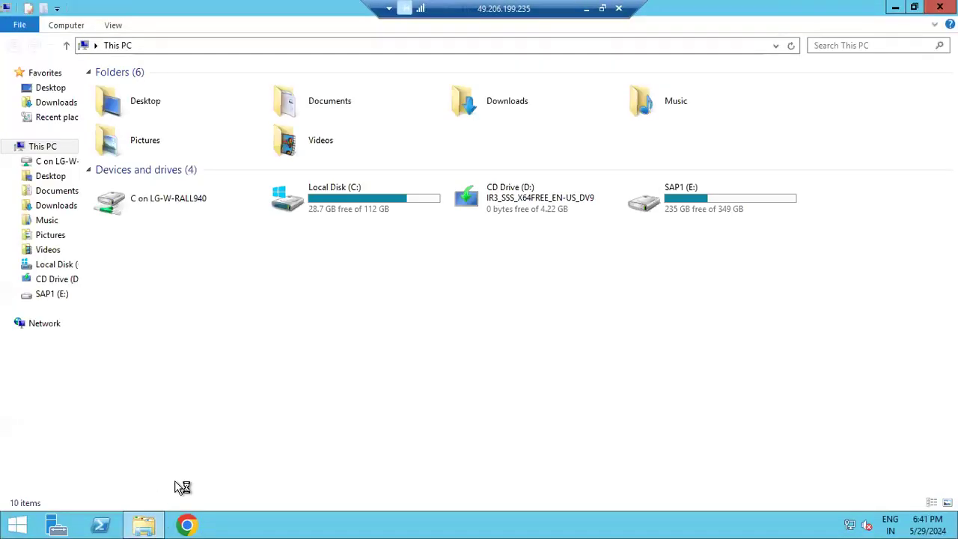
right_click(304, 366)
left_click(342, 423)
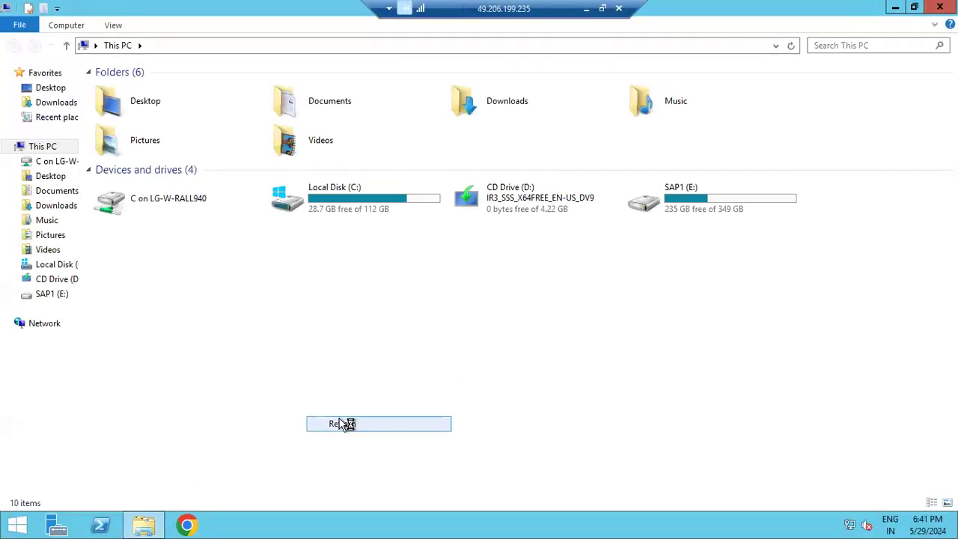
right_click(310, 344)
left_click(341, 399)
double_click(709, 197)
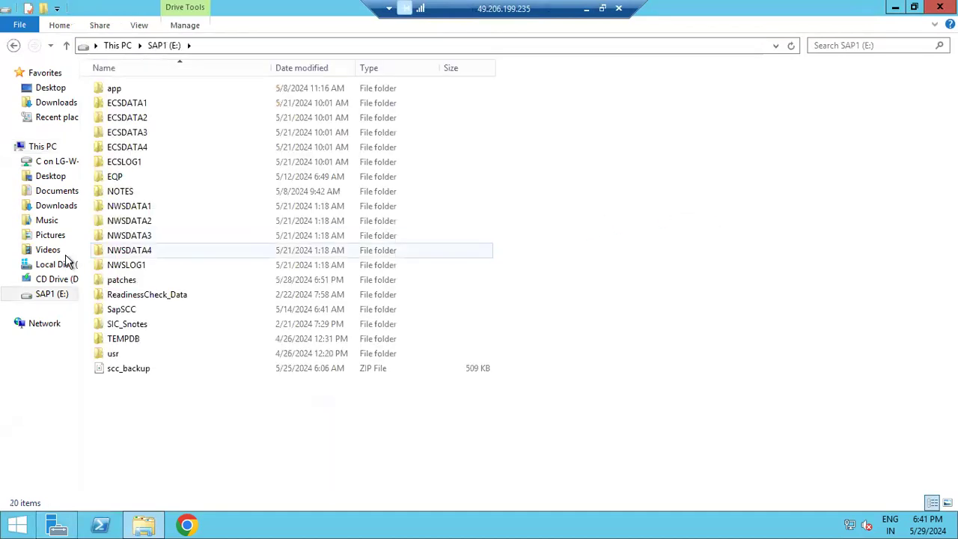
left_click(26, 146)
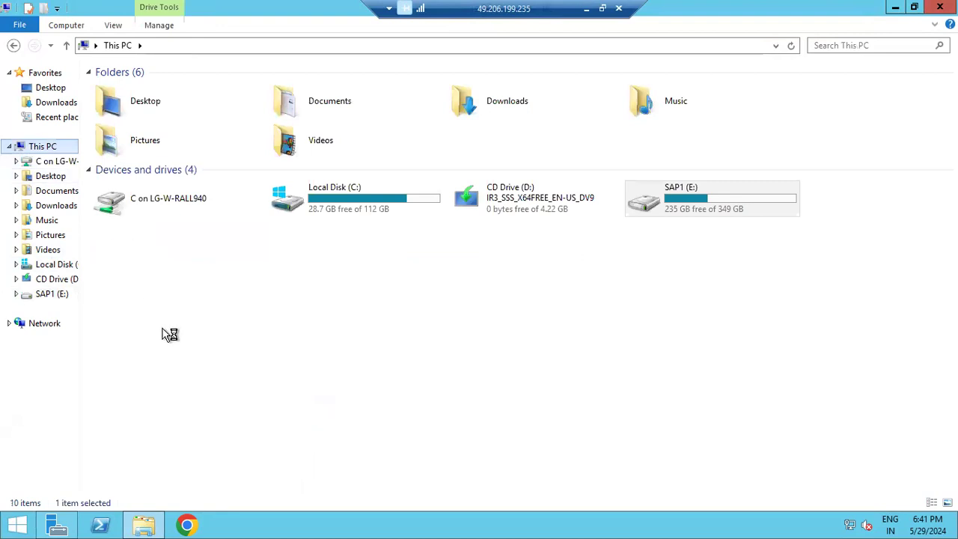
Step: Minimise the open windows and launch the SAP Management Console with administrator rights
left_click(146, 523)
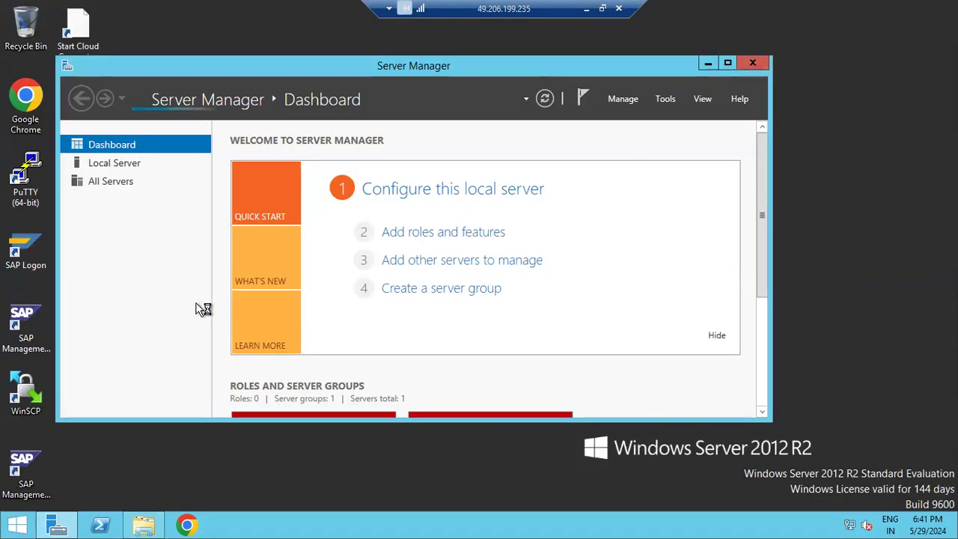
left_click(56, 524)
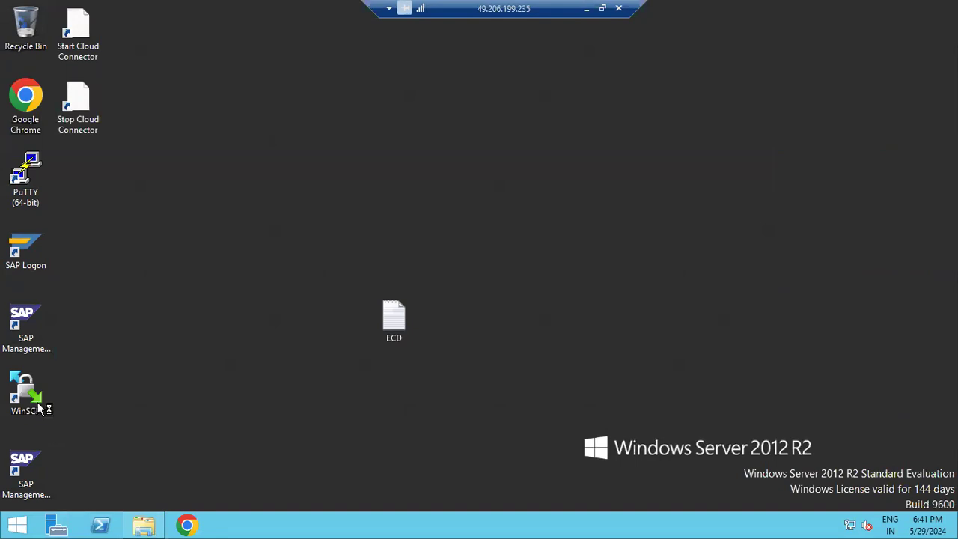
double_click(30, 327)
left_click(541, 286)
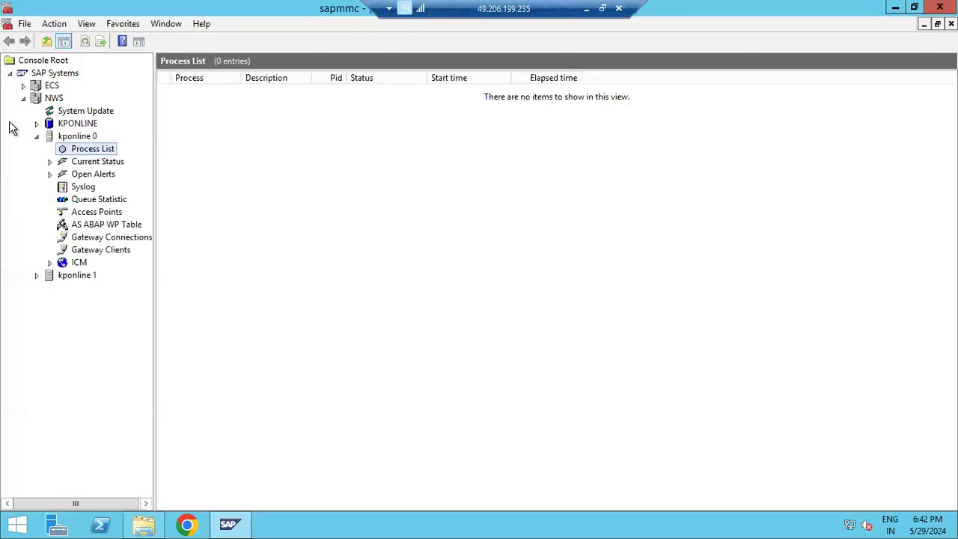
Step: Start the NWS SAP system, authenticating with the OS password
right_click(48, 106)
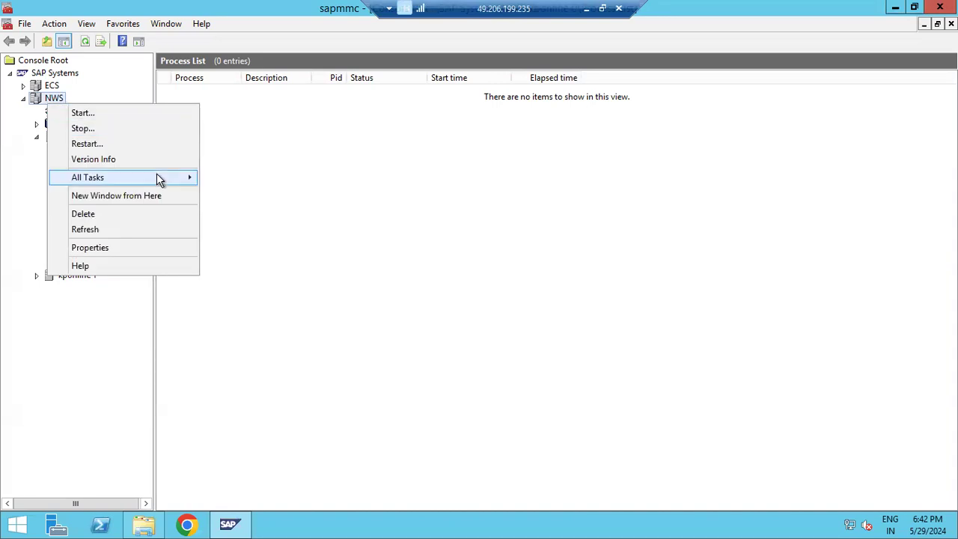
mouse_move(196, 183)
left_click(230, 179)
left_click(417, 297)
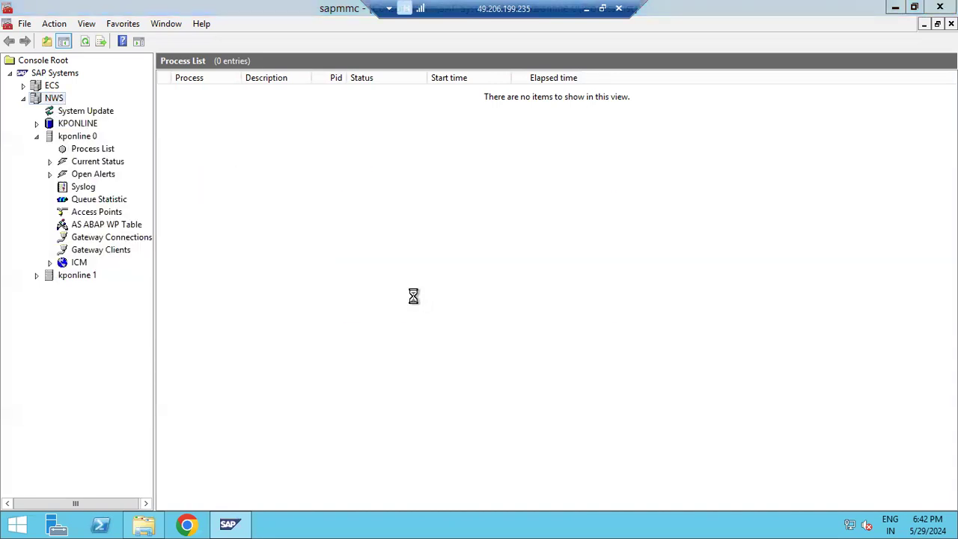
left_click(428, 276)
type("********")
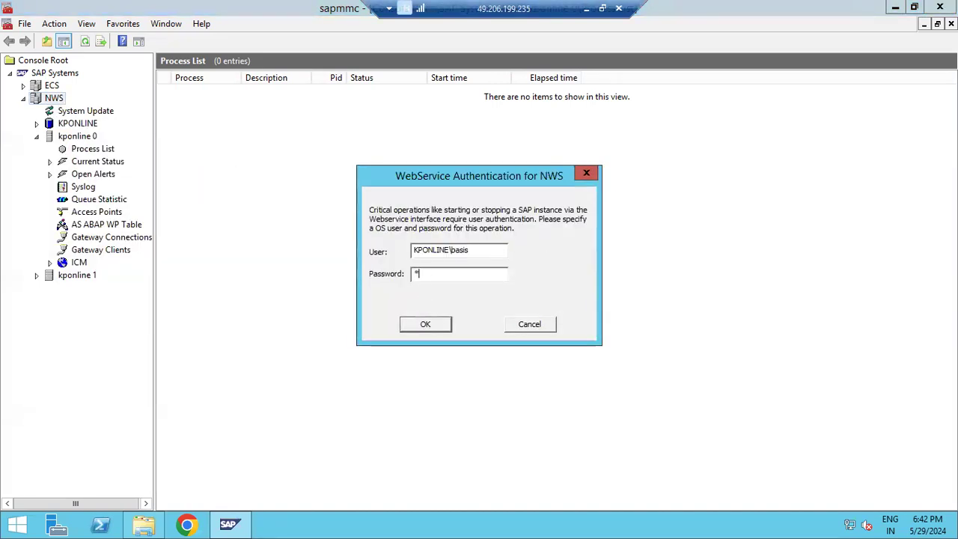
key("Return")
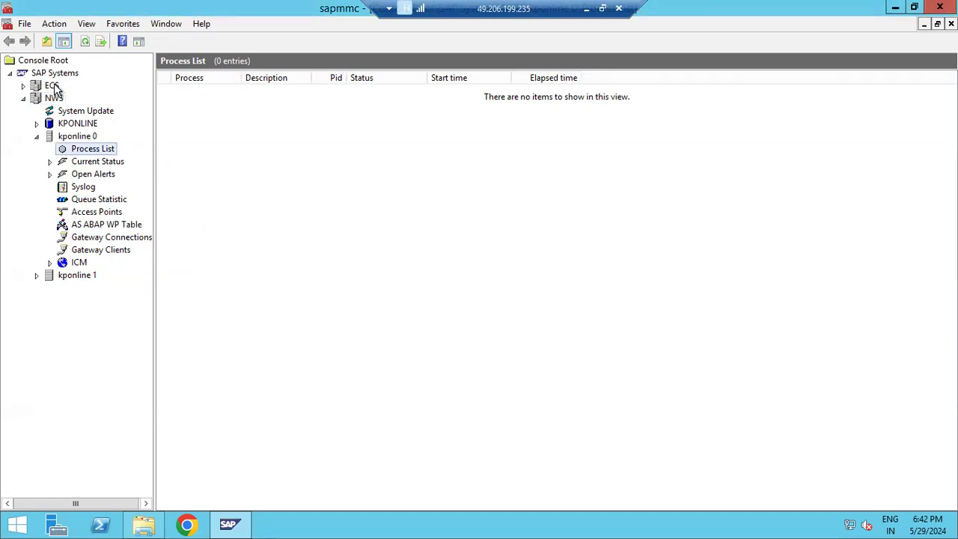
Step: Start the ECS SAP system and refresh the status display
right_click(54, 87)
mouse_move(198, 158)
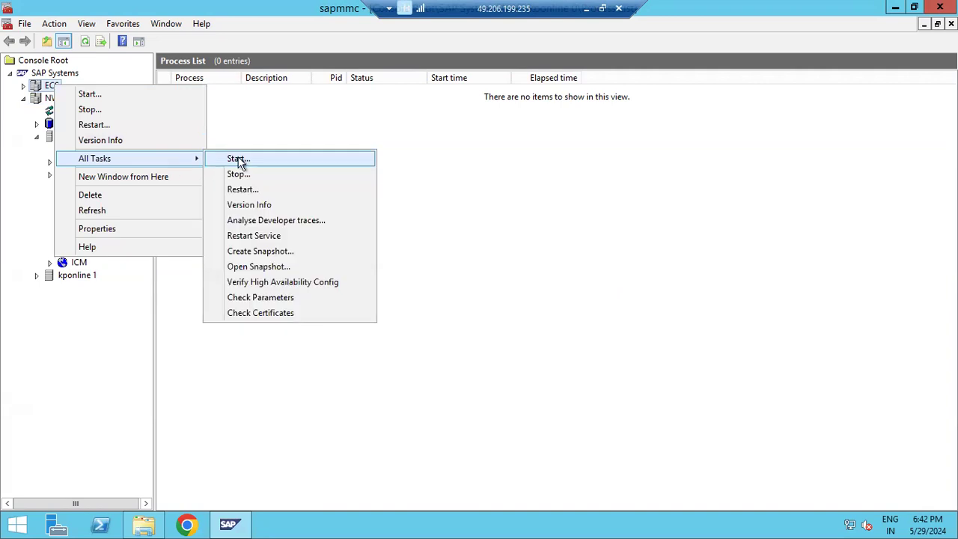
left_click(240, 160)
left_click(417, 295)
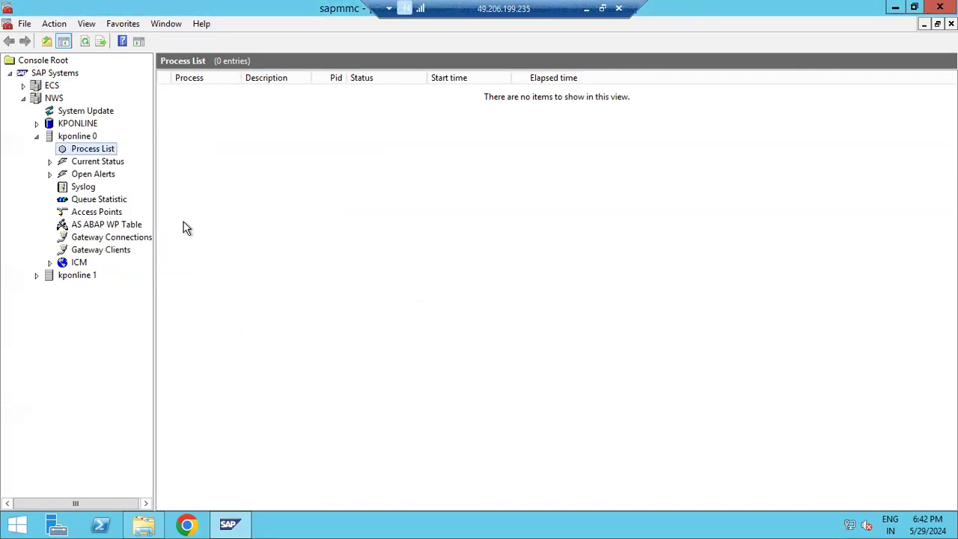
left_click(88, 41)
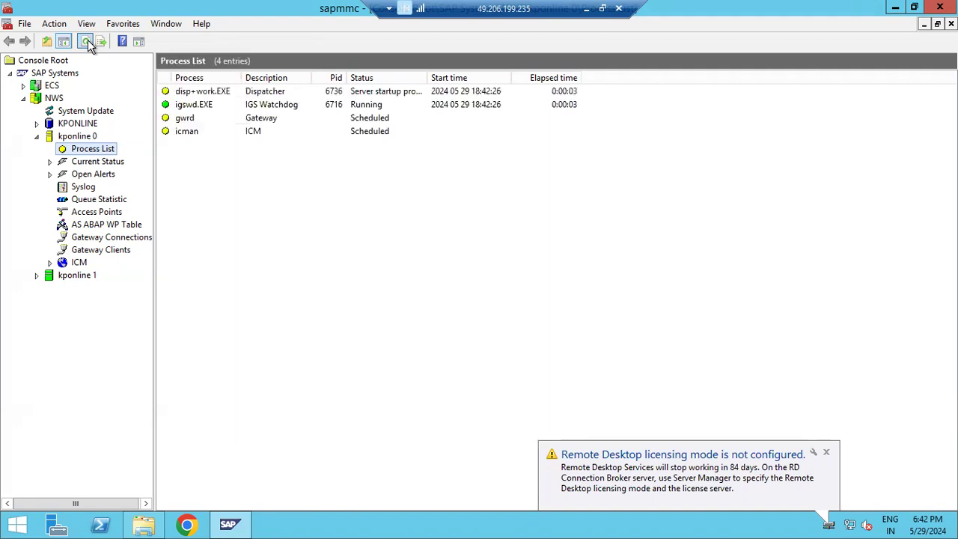
Step: Check the kponline 8 process list, collapse the instances and minimise the console
left_click(23, 86)
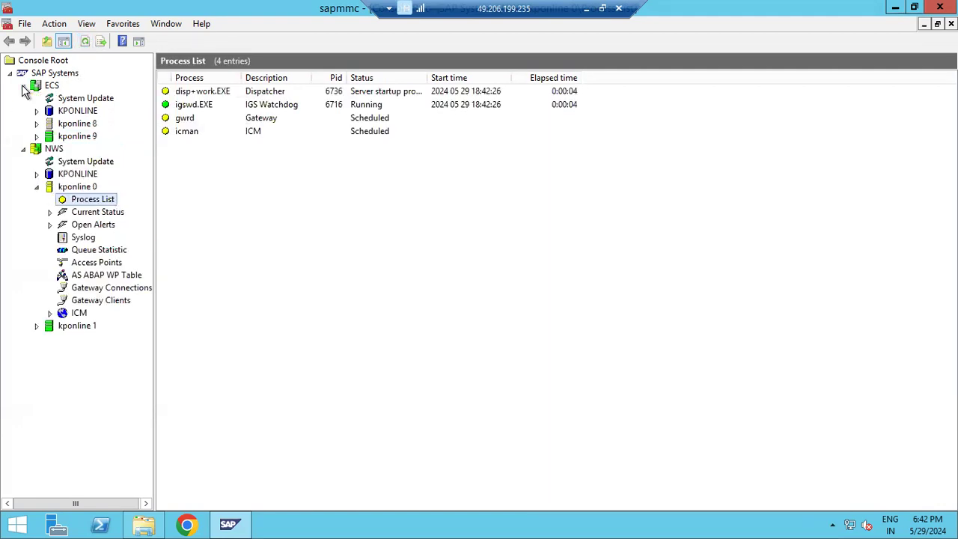
left_click(37, 124)
left_click(92, 136)
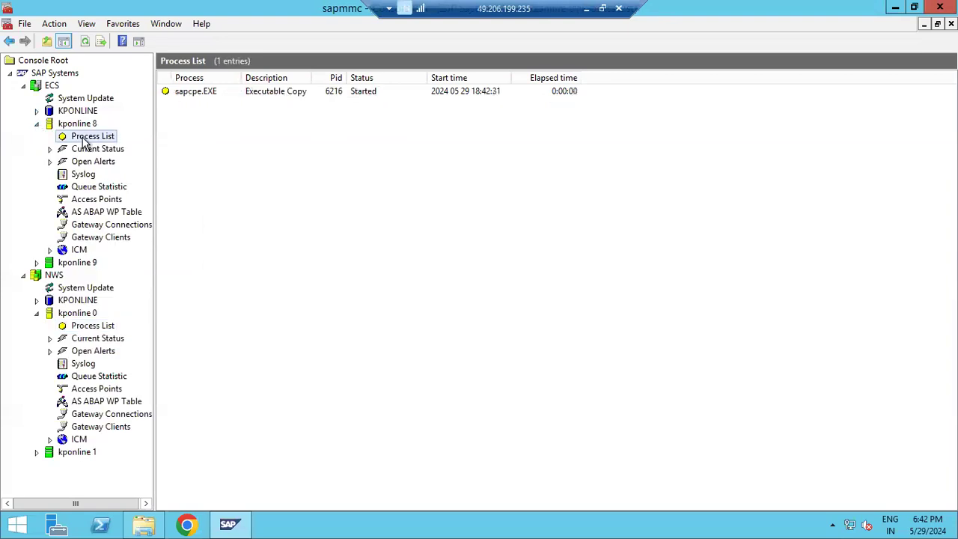
left_click(84, 42)
left_click(83, 43)
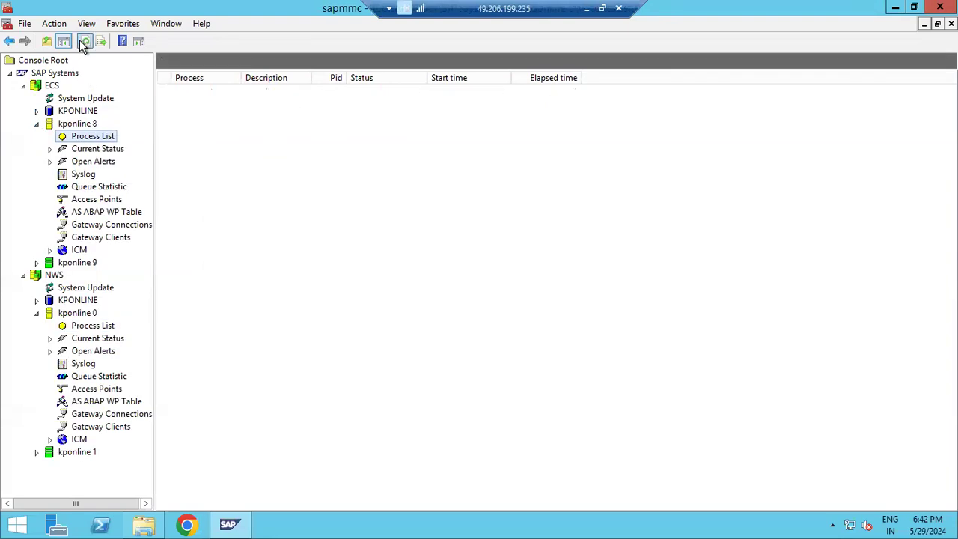
left_click(37, 123)
left_click(37, 186)
left_click(229, 524)
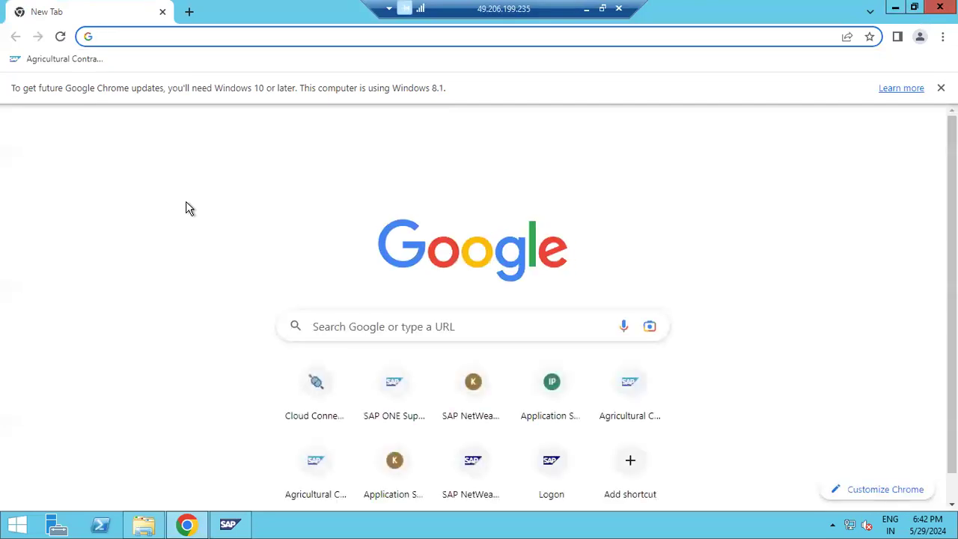
Step: Open service.sap.com in Chrome and continue on to the SAP for Me site
type("ser")
left_click(197, 70)
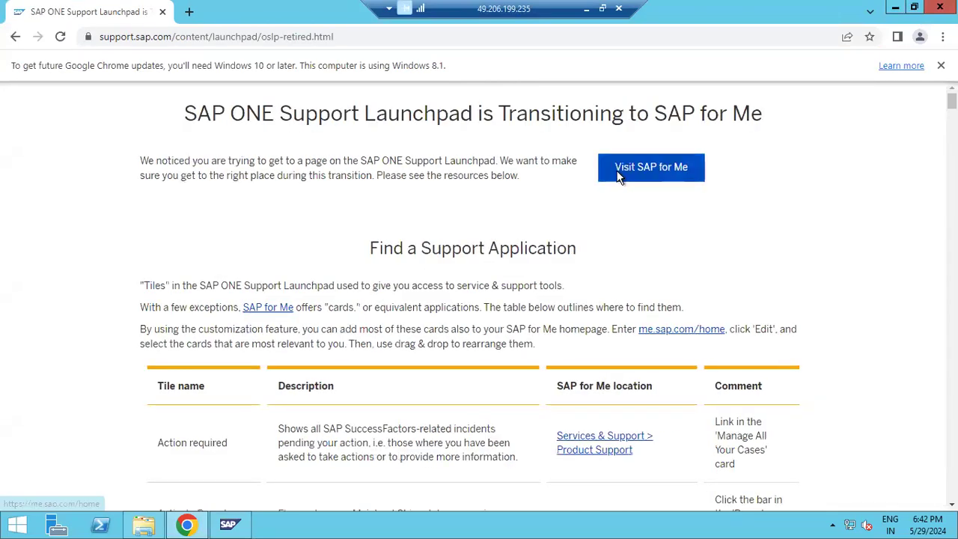
left_click(618, 175)
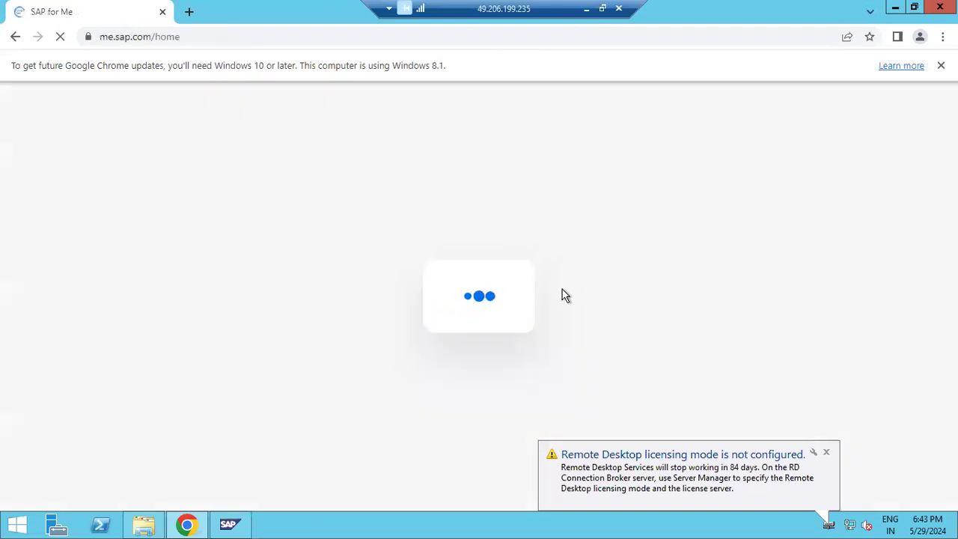
Step: Keep the management console minimised and show the desktop from the taskbar menu
left_click(248, 526)
left_click(248, 526)
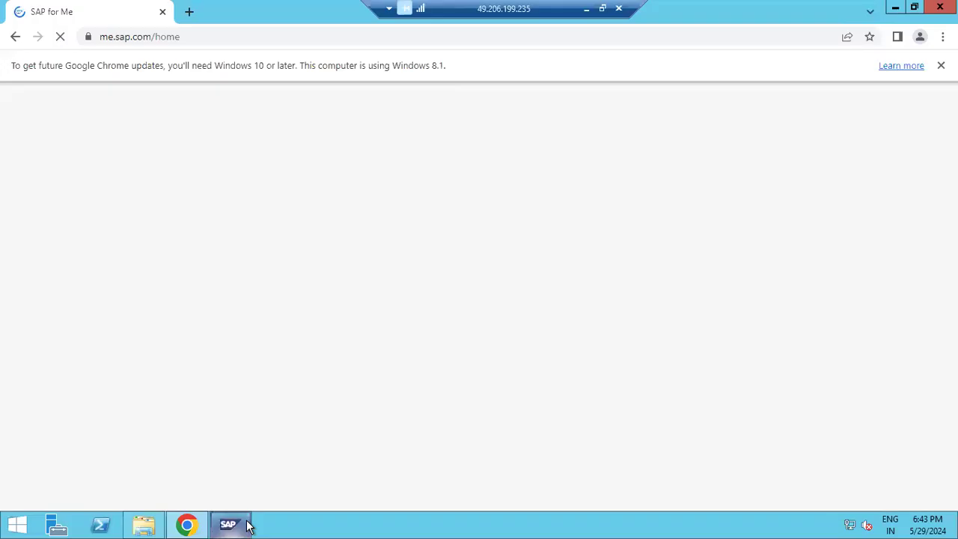
right_click(325, 523)
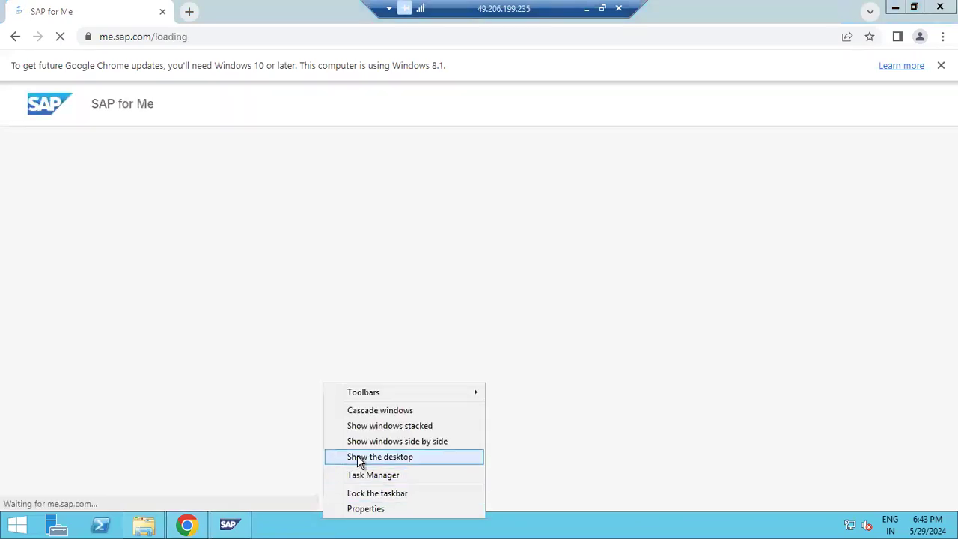
left_click(357, 458)
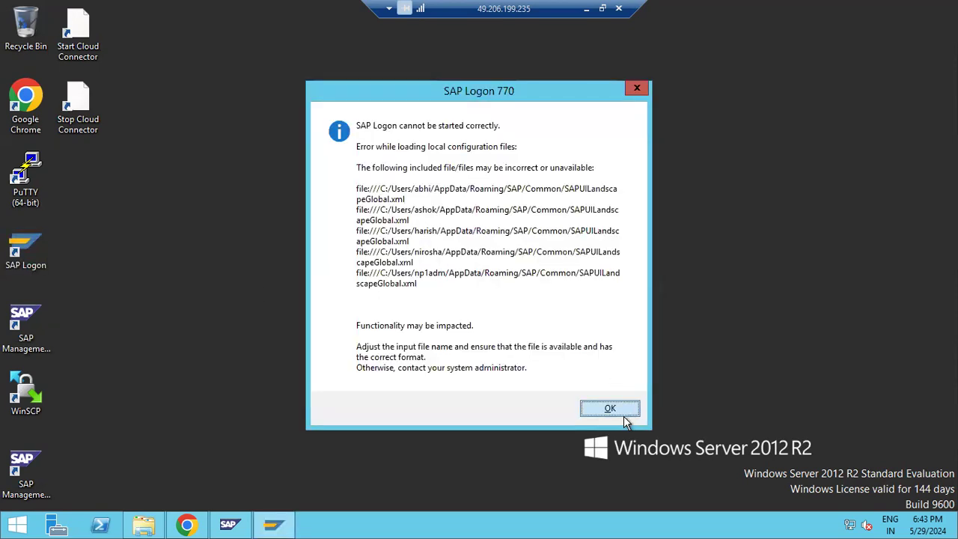
Step: Log on to SAP NW SANDBOX in client 000 and start transaction SPAM
left_click(610, 408)
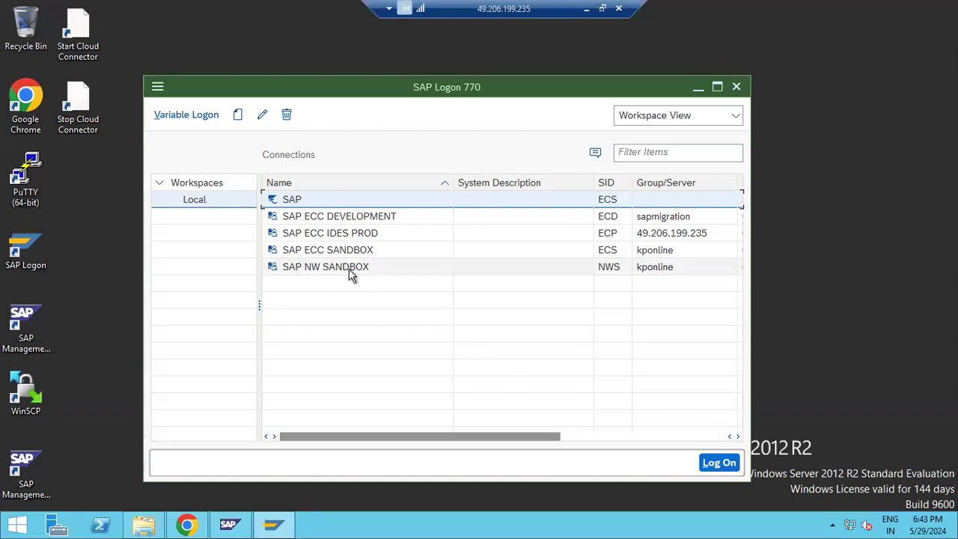
left_click(330, 266)
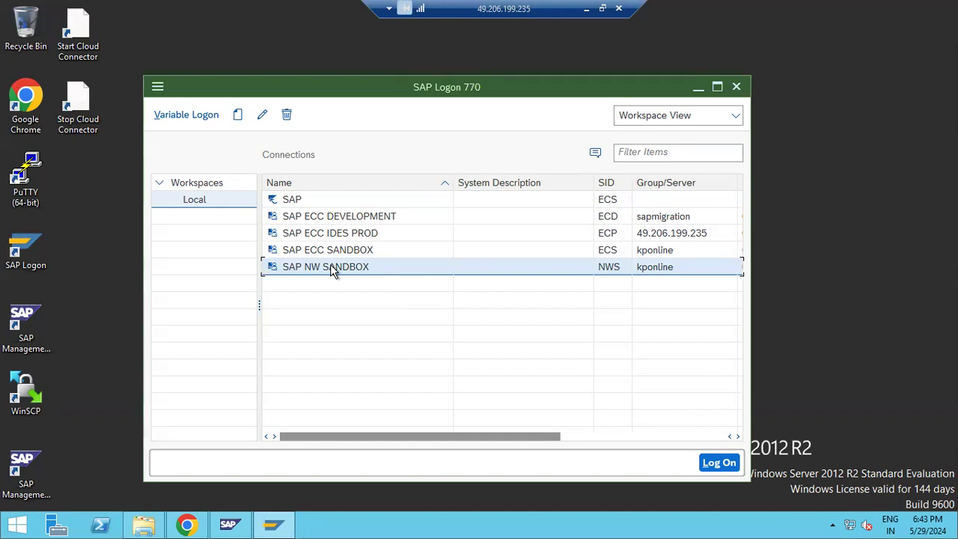
double_click(330, 266)
left_click(128, 108)
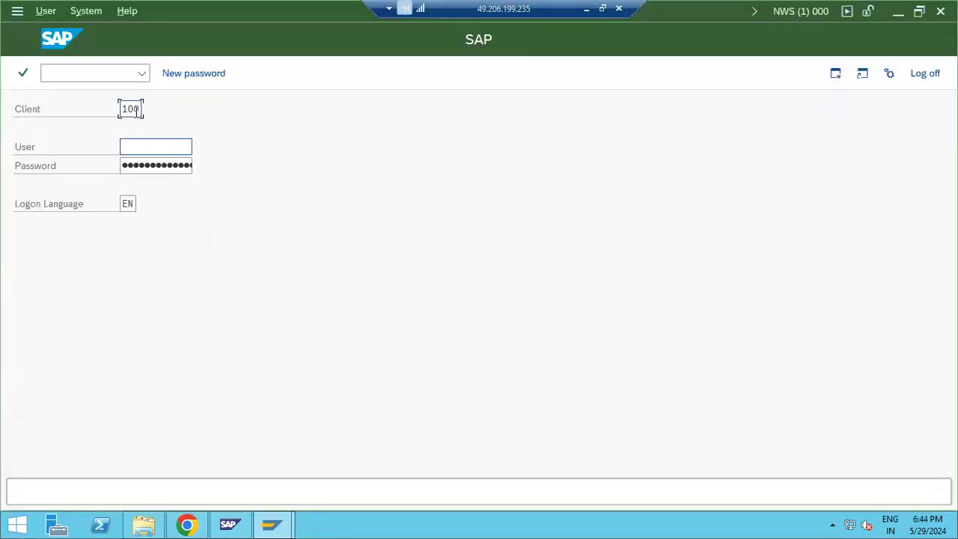
double_click(130, 109)
type("000")
key("Tab")
key("Tab")
type("●●●")
key("Return")
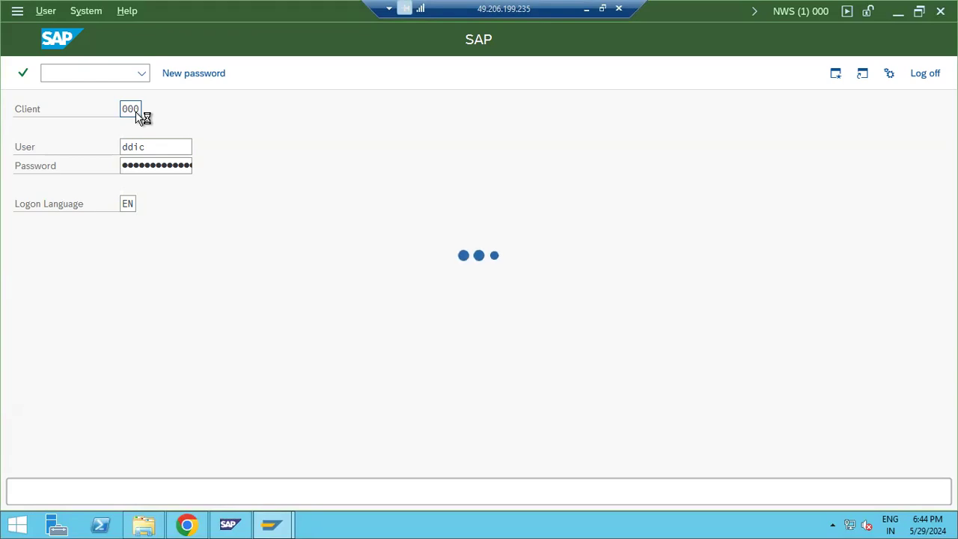
type("spam")
key("Return")
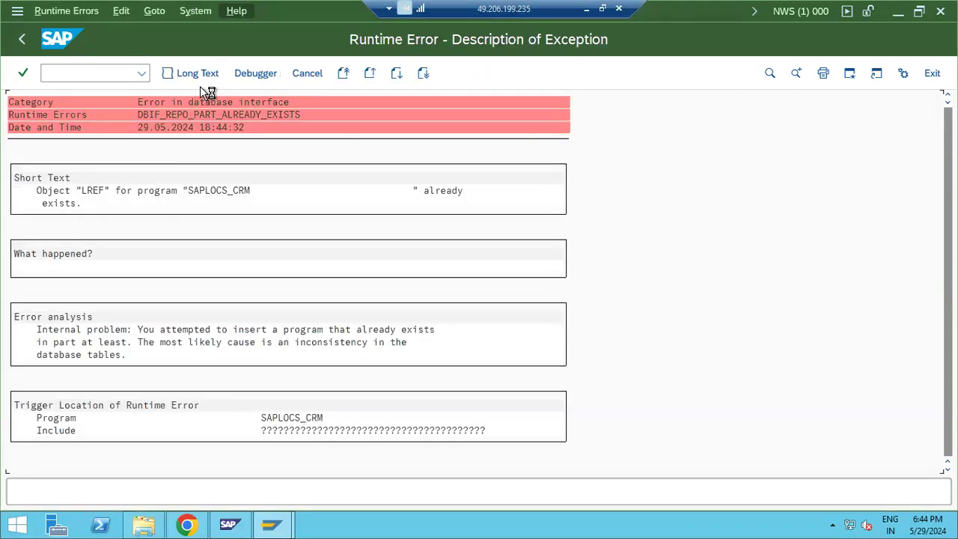
Step: Check the system status details, then leave the runtime error screen
left_click(195, 11)
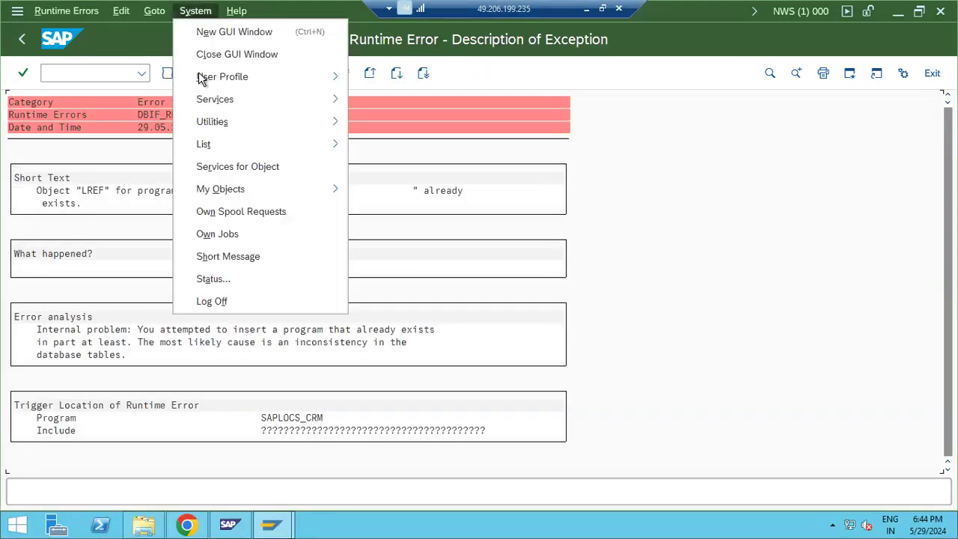
left_click(209, 278)
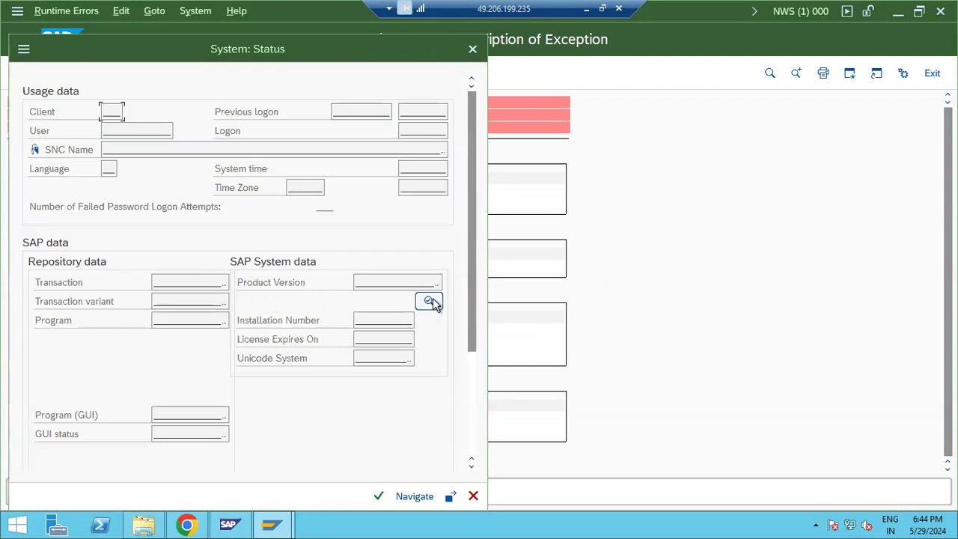
left_click(433, 299)
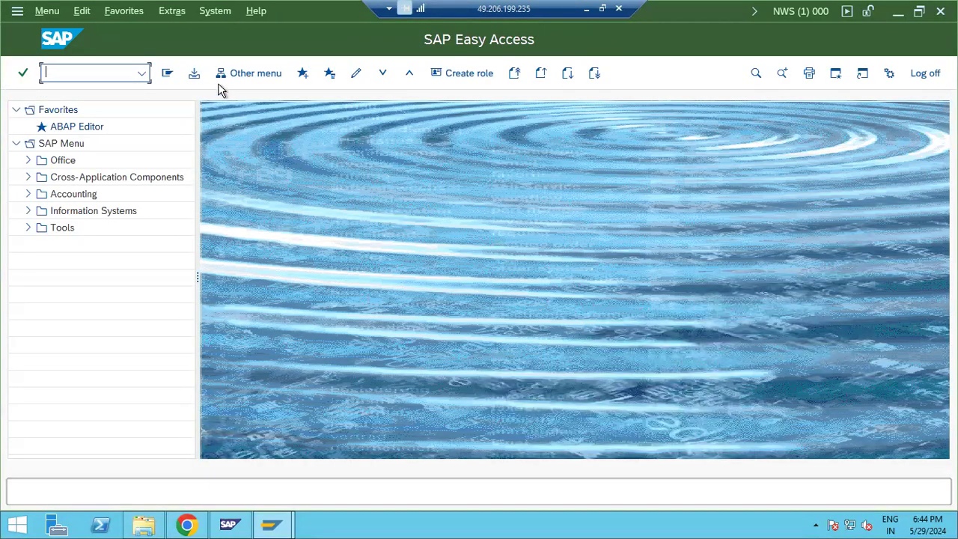
left_click(227, 13)
left_click(231, 270)
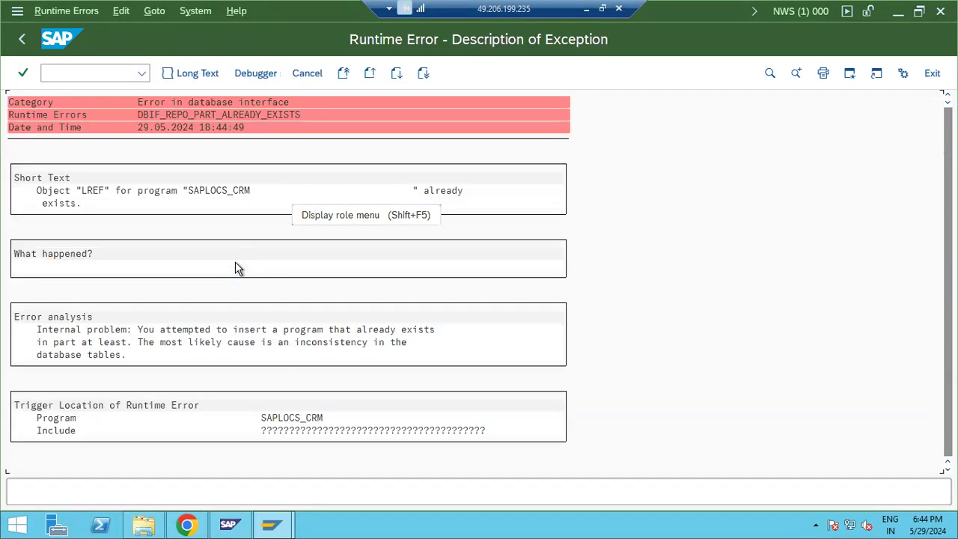
left_click(23, 39)
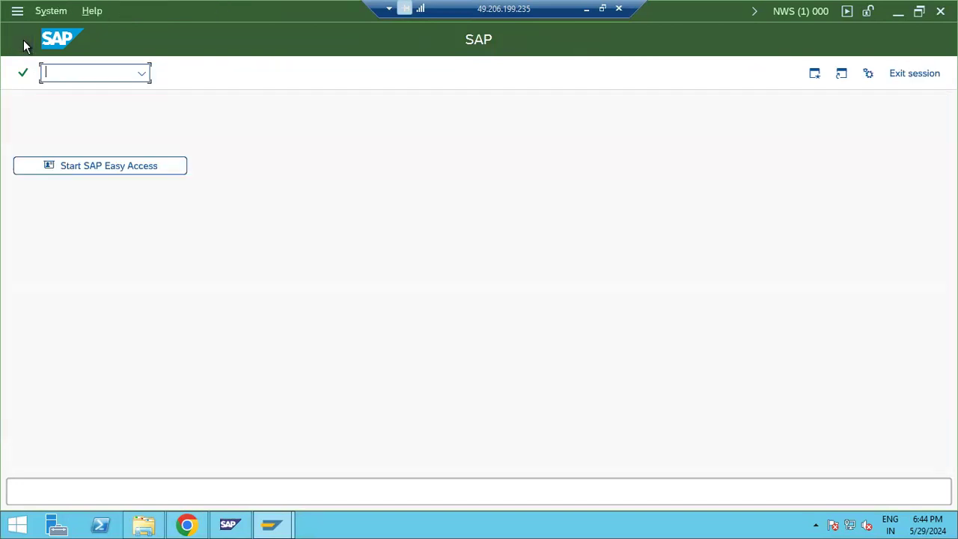
Step: In ST22, list today's runtime errors and open the 18:44:47 dump
type("st22")
key("Return")
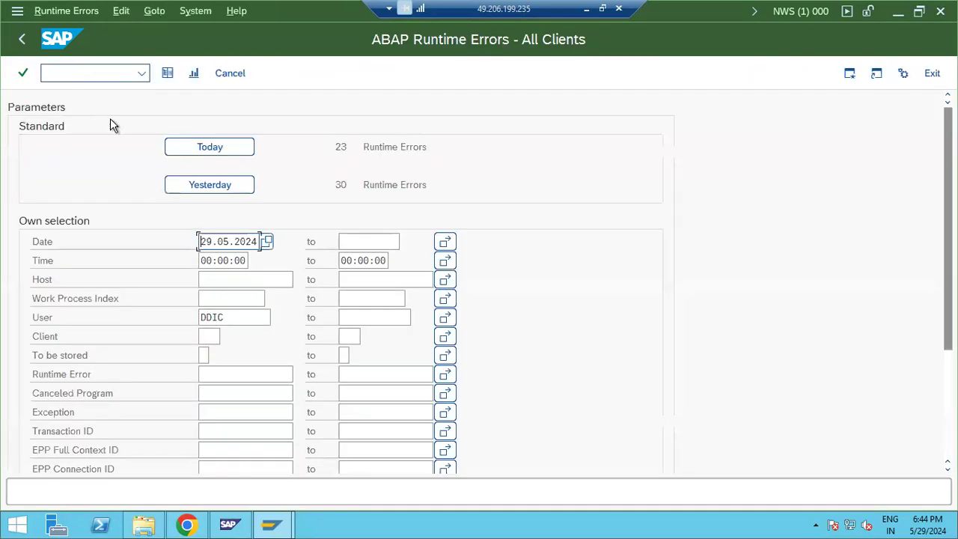
left_click(210, 148)
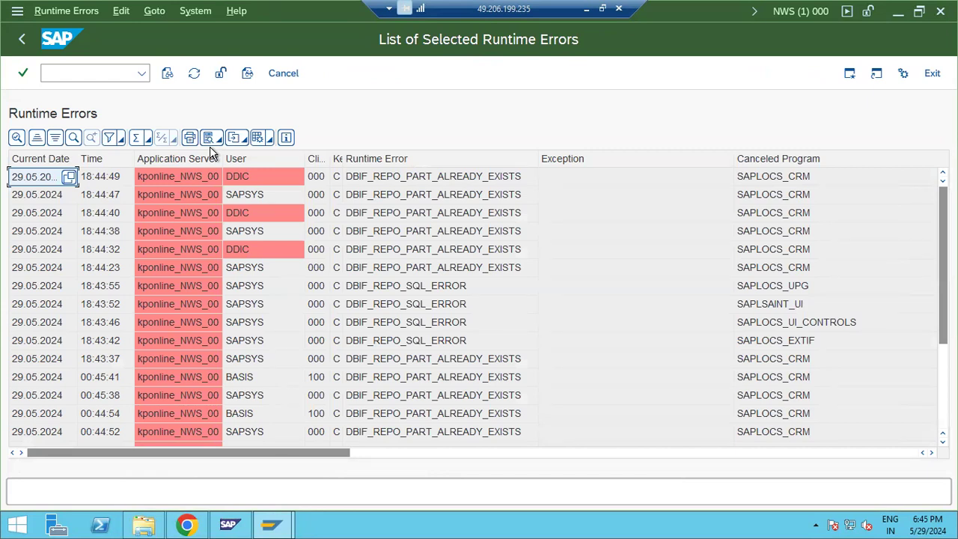
double_click(428, 196)
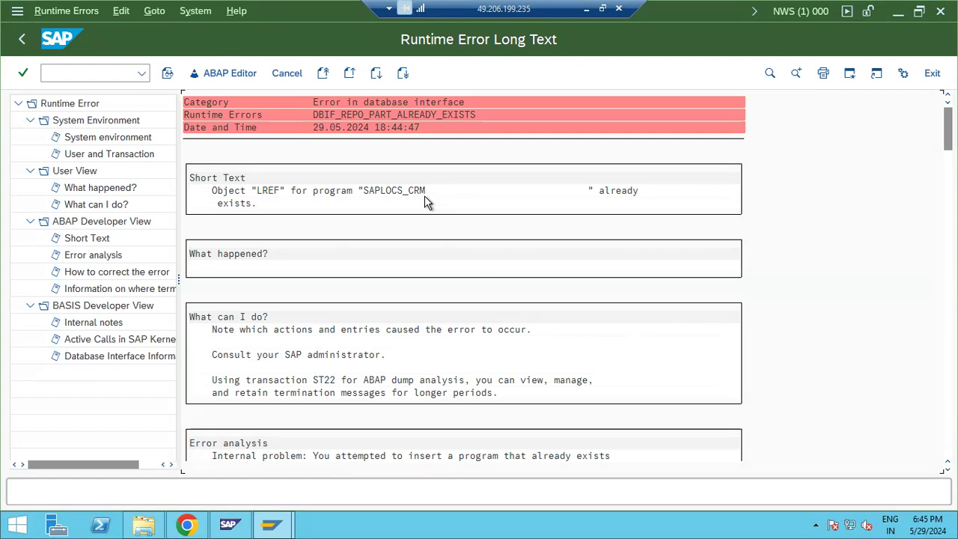
Step: Run program RSUPGRES via /nsa38, dismiss the log writer error, and switch to SAP Logon 770
left_click(46, 72)
type("/nsa38")
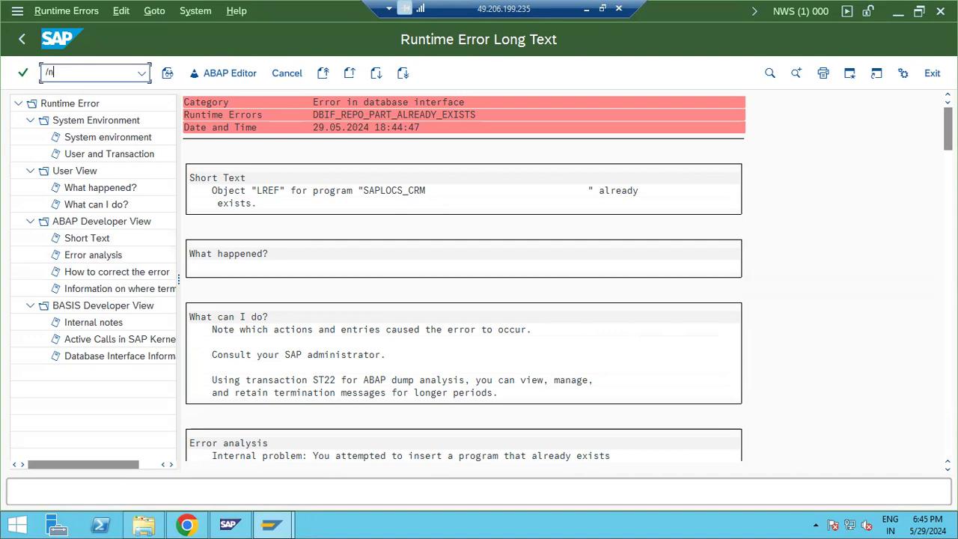
key("Return")
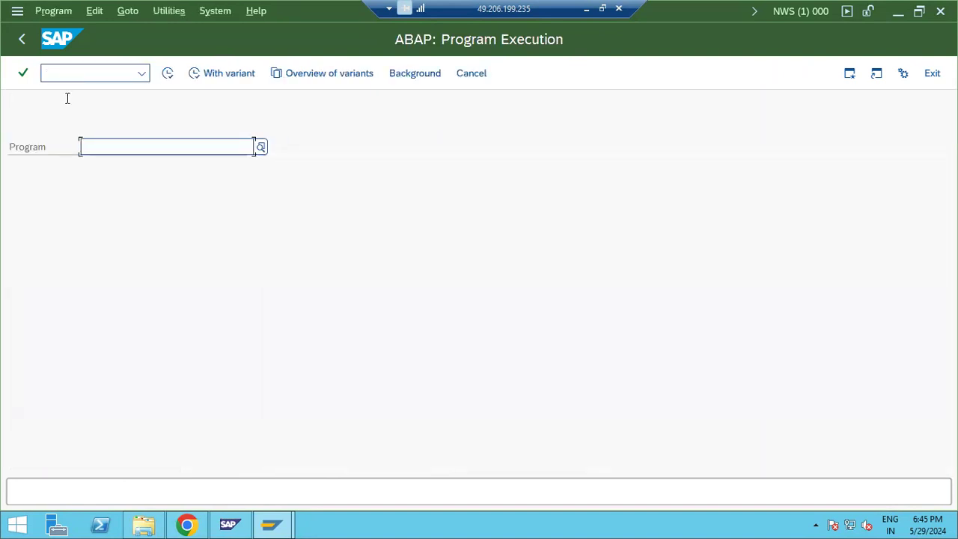
left_click(93, 148)
left_click(118, 190)
left_click(167, 73)
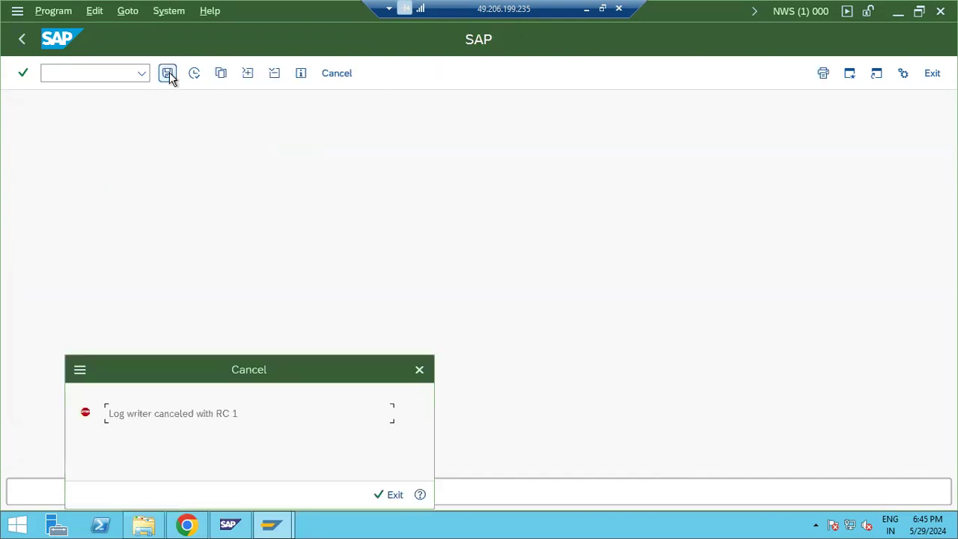
left_click(378, 494)
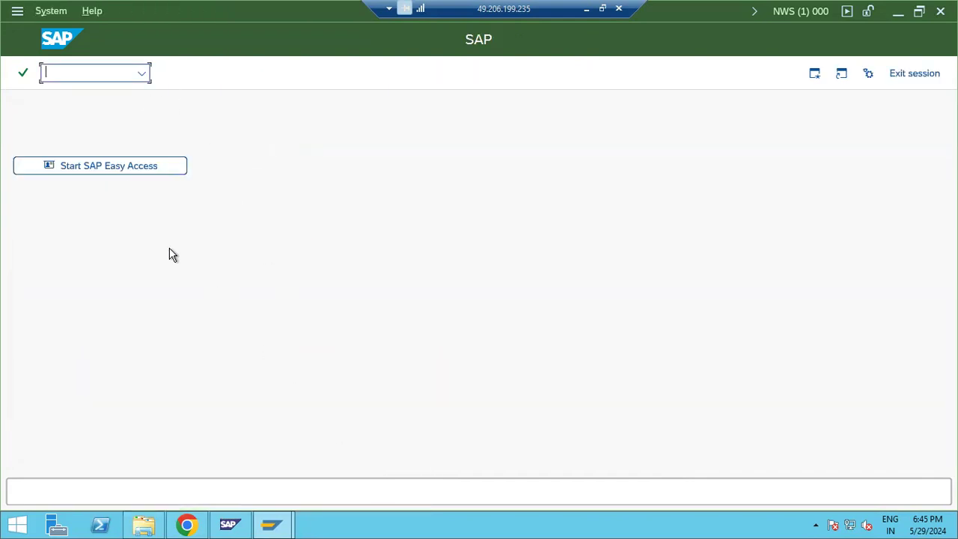
left_click(263, 526)
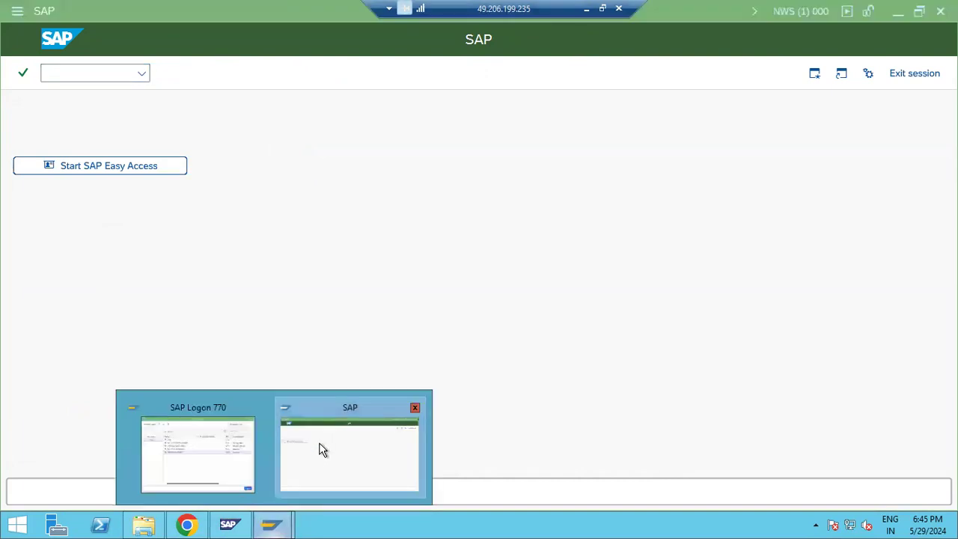
left_click(187, 444)
Step: Log on to SAP ECC SANDBOX in client 100 with the suggested user
double_click(310, 251)
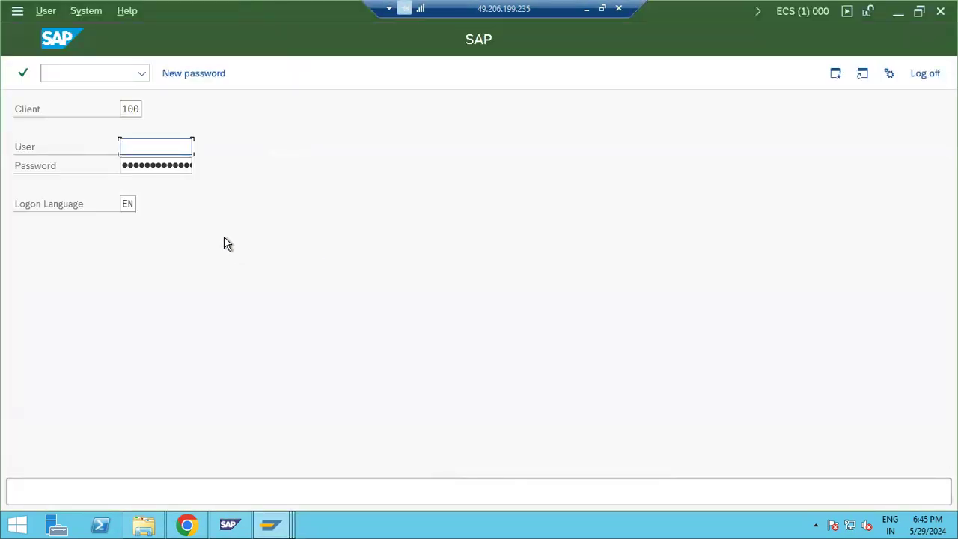
type("b")
left_click(152, 166)
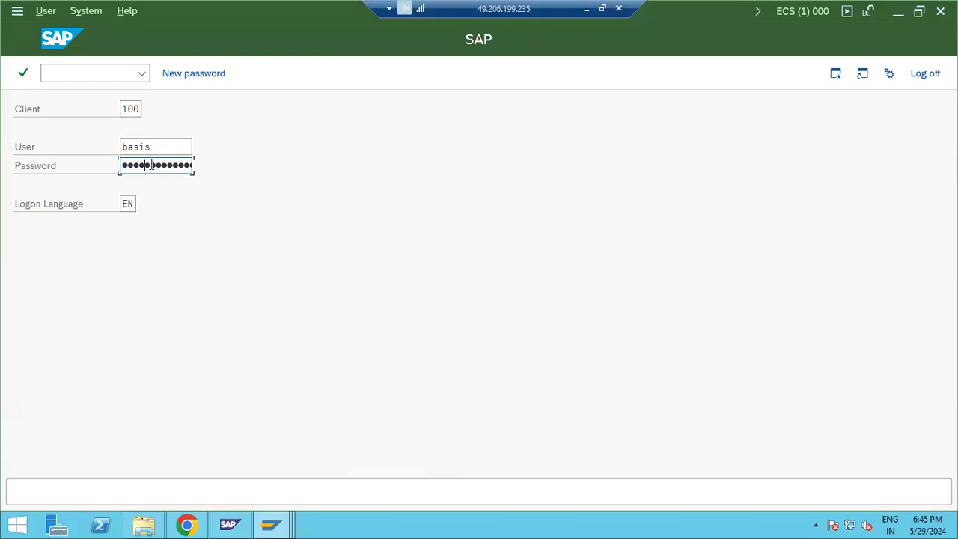
key("Return")
Step: Review ST-PI's release and support package level in System Status product versions, then close both dialogs
key("alt+y")
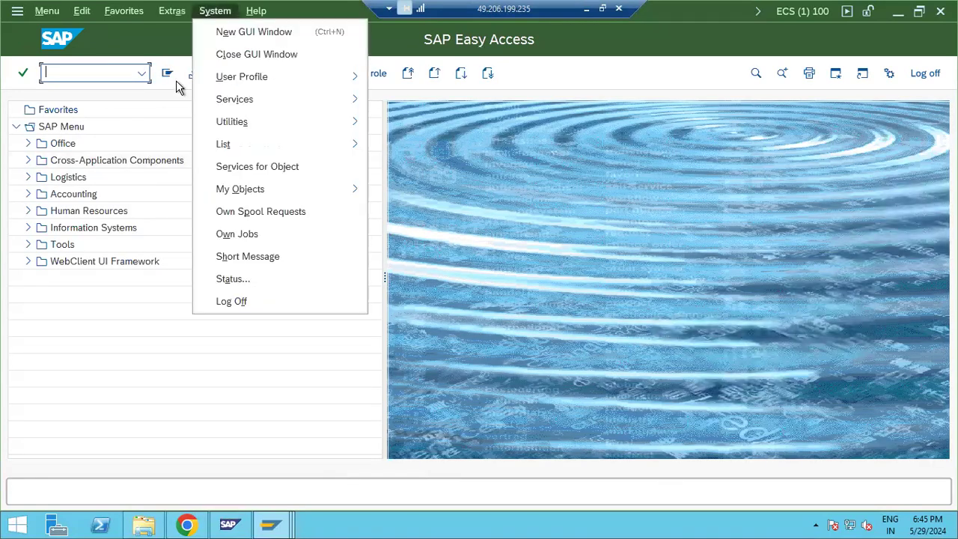
left_click(234, 281)
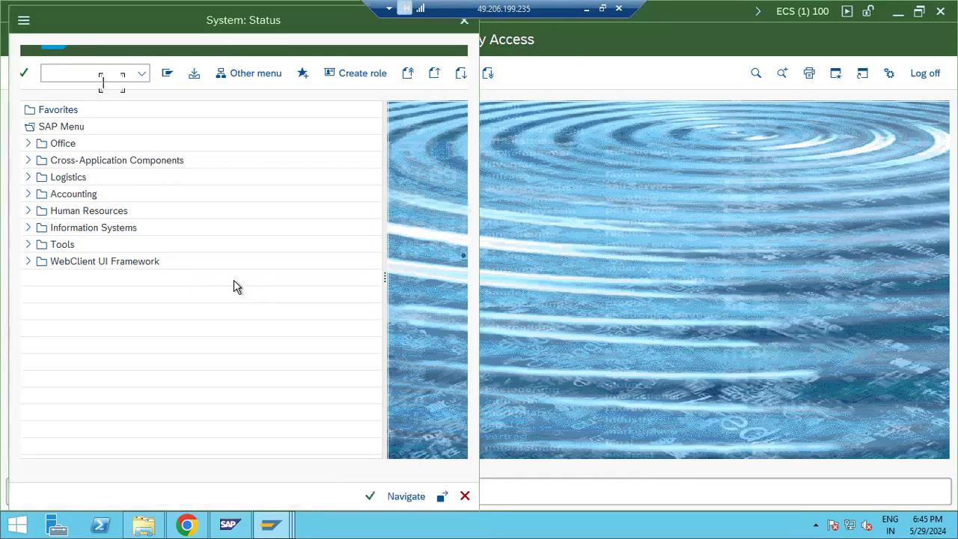
left_click(429, 235)
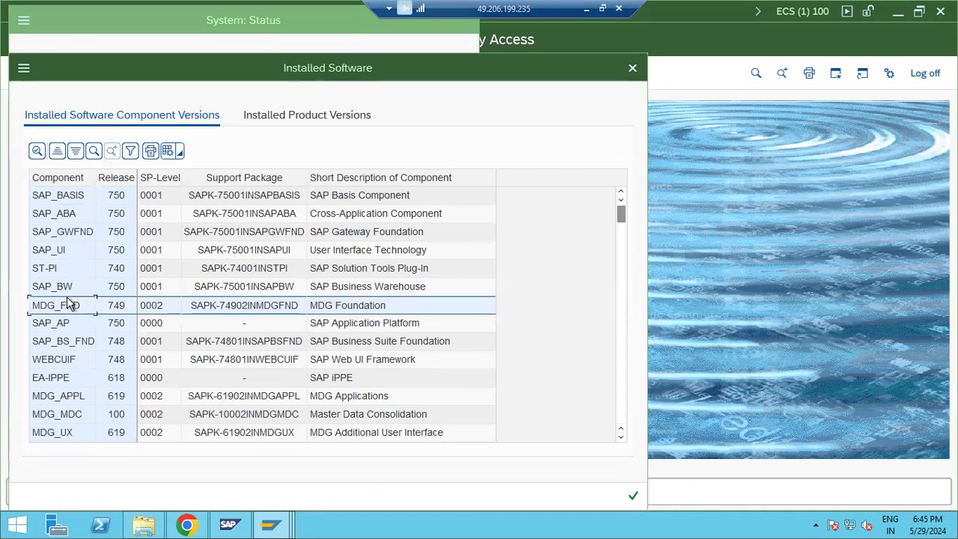
scroll(69, 303, "down", 4)
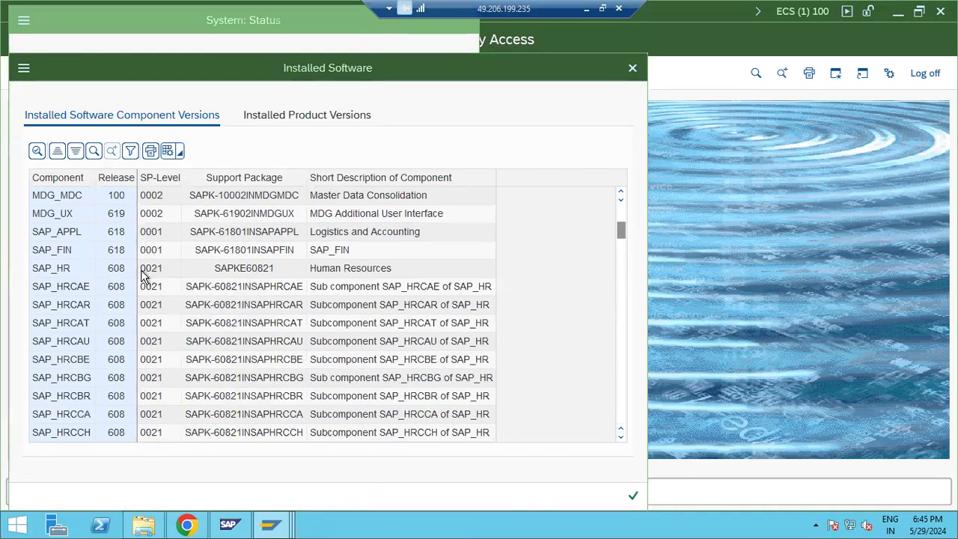
scroll(146, 271, "up", 4)
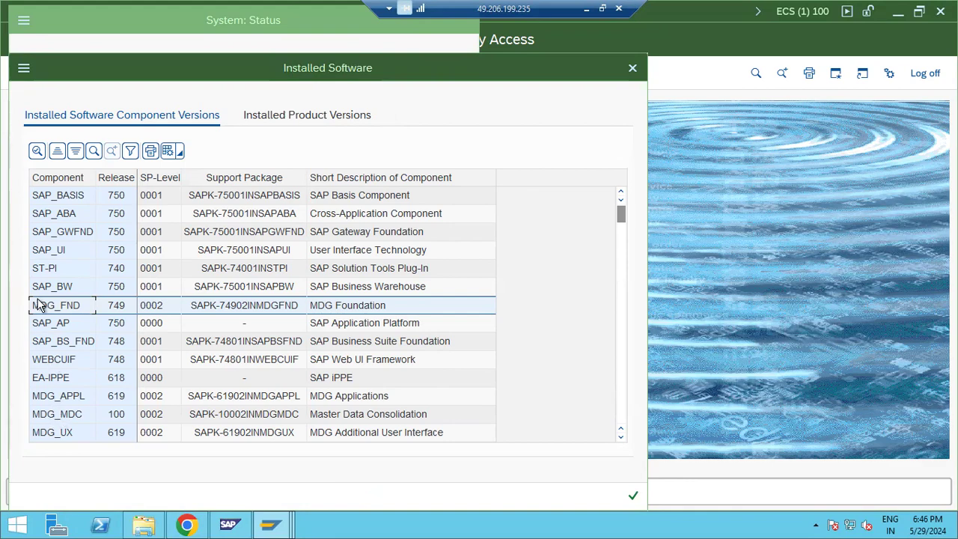
left_click(44, 271)
left_click(56, 324)
scroll(57, 333, "down", 10)
scroll(58, 358, "up", 10)
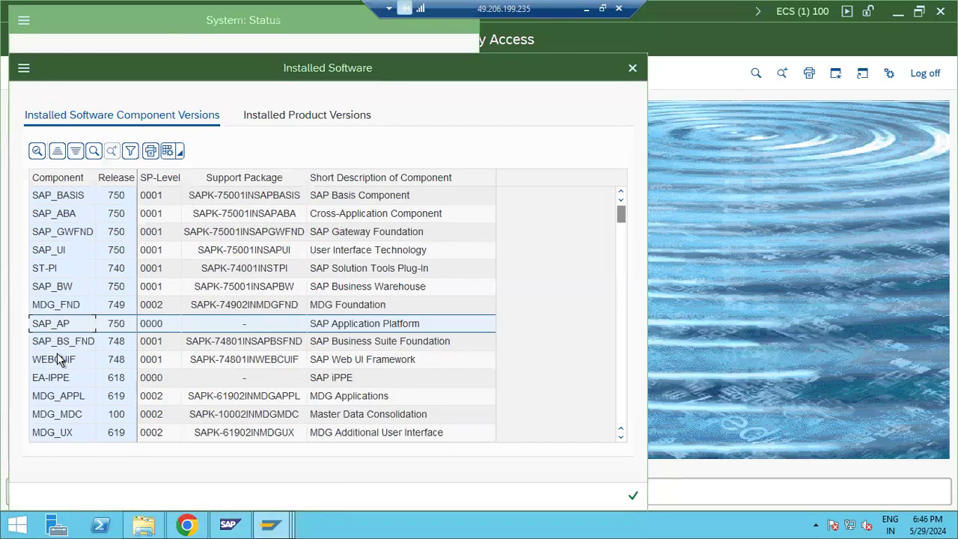
left_click(67, 269)
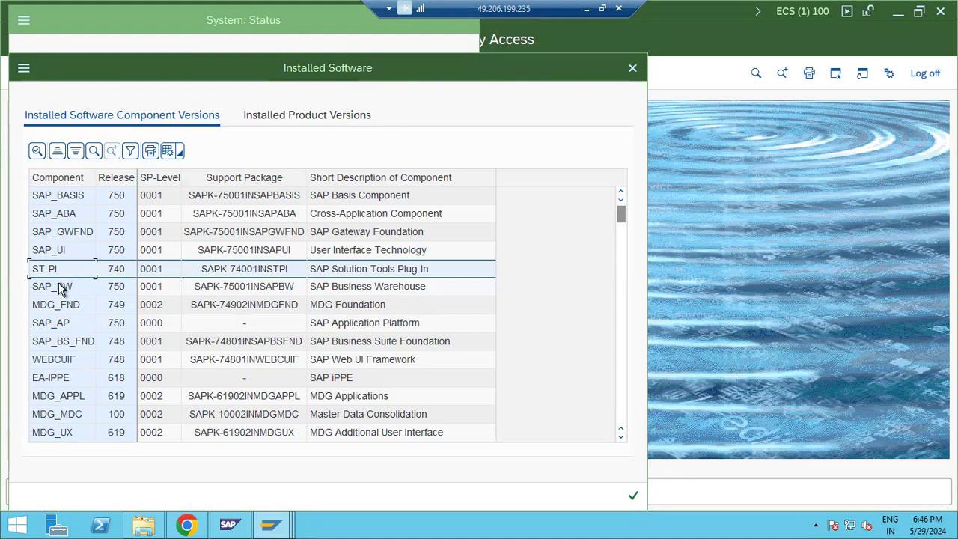
left_click(634, 496)
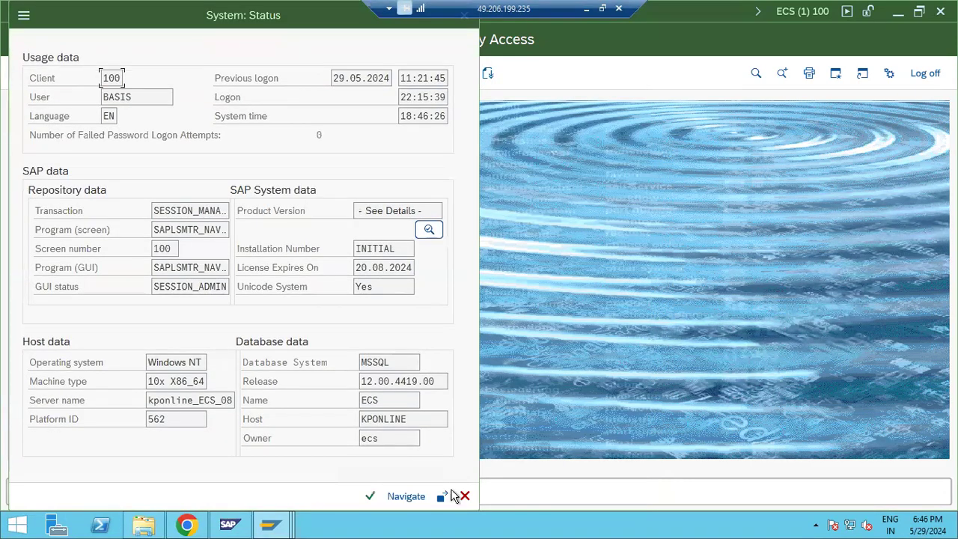
left_click(463, 496)
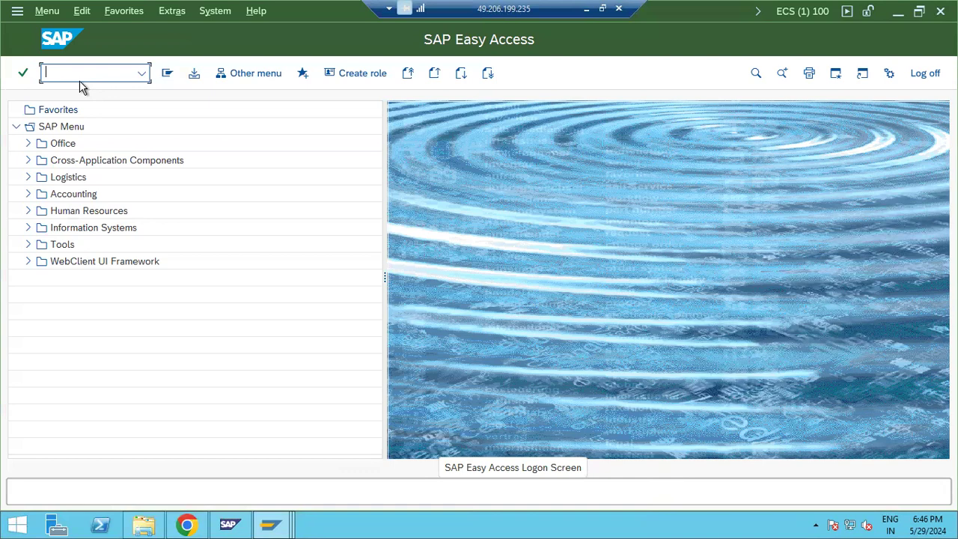
Step: Launch the Support Package Manager with transaction SPAM and minimize it
type("spam")
key("Return")
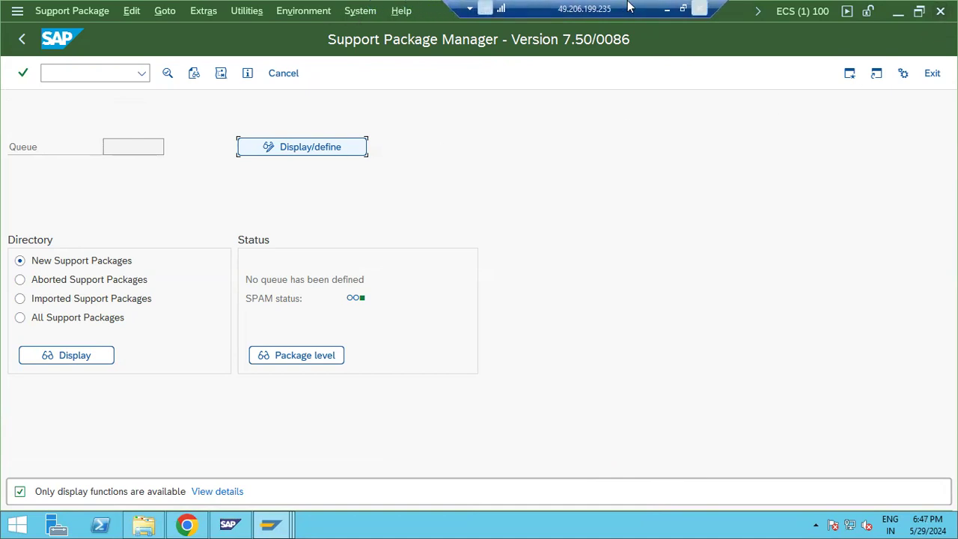
left_click(898, 15)
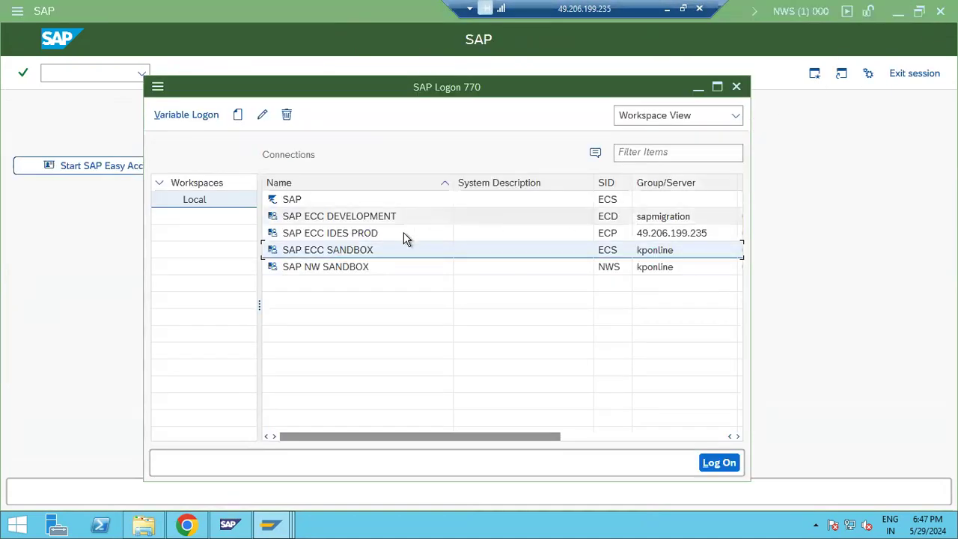
Step: Log on to a new SAP ECC SANDBOX session in client 000 as user DDIC
double_click(333, 250)
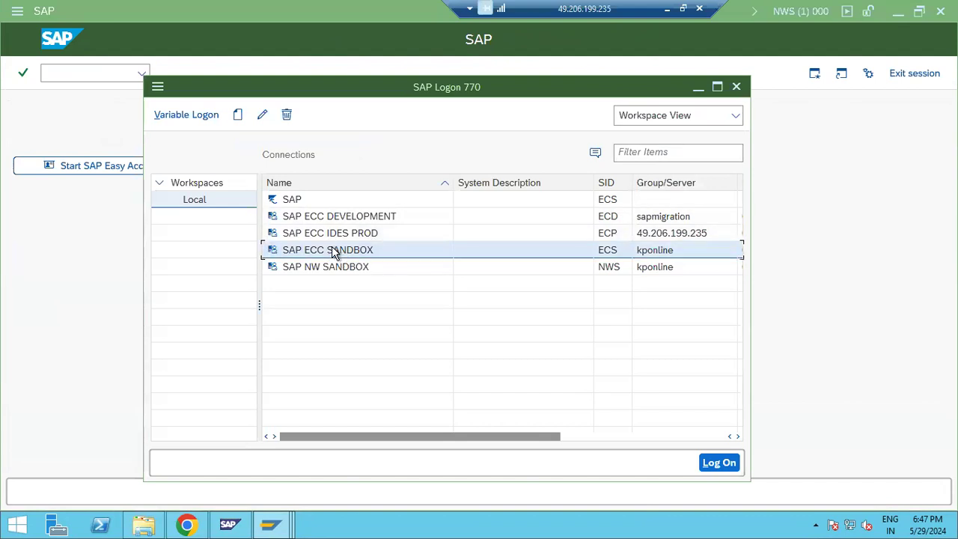
left_click(128, 111)
double_click(128, 115)
type("000")
key("Tab")
type("ddic")
key("Tab")
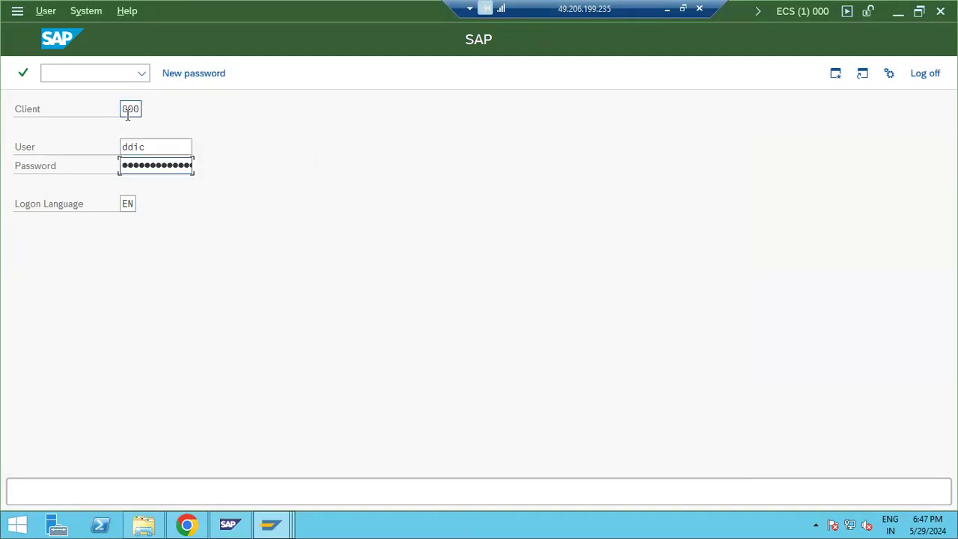
type("••••••••")
key("Return")
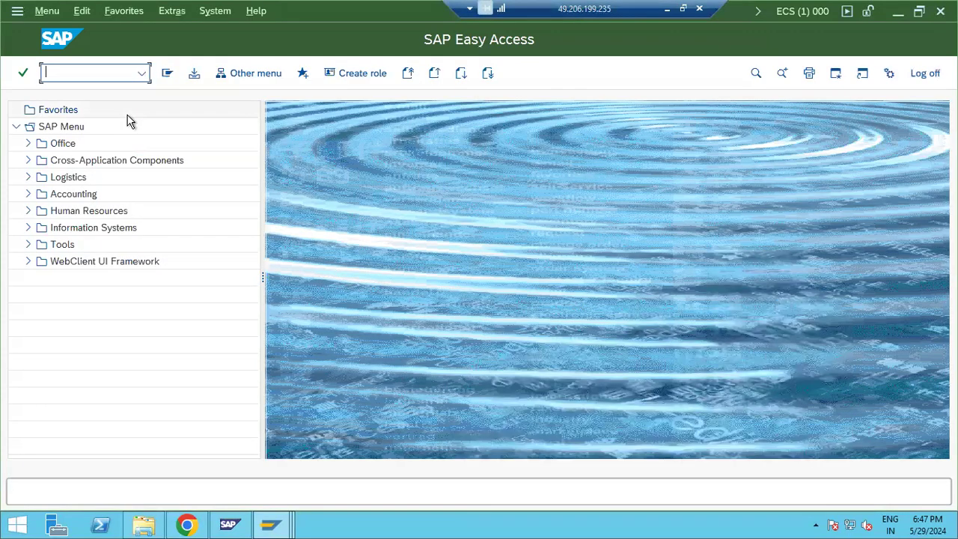
Step: Open System > Status and list the installed software component versions
left_click(215, 11)
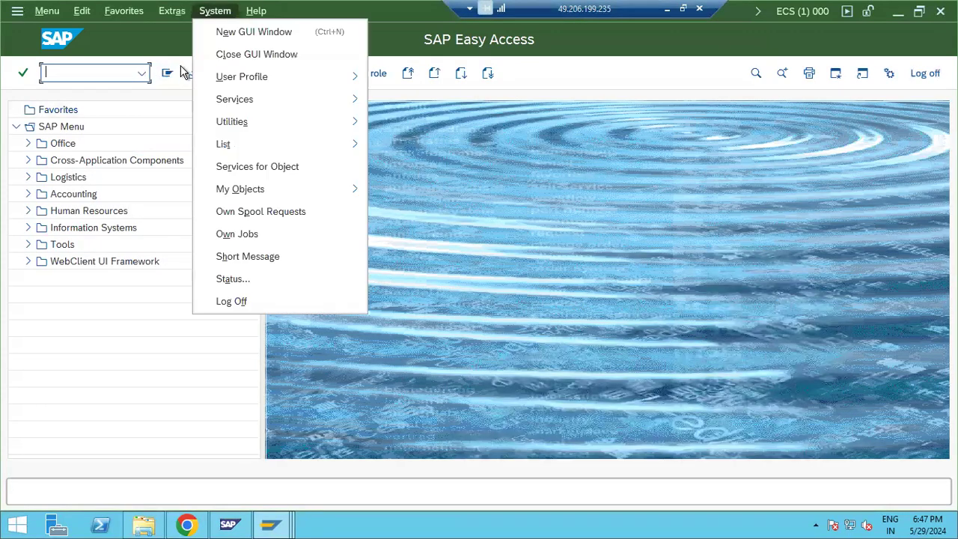
left_click(218, 282)
left_click(428, 283)
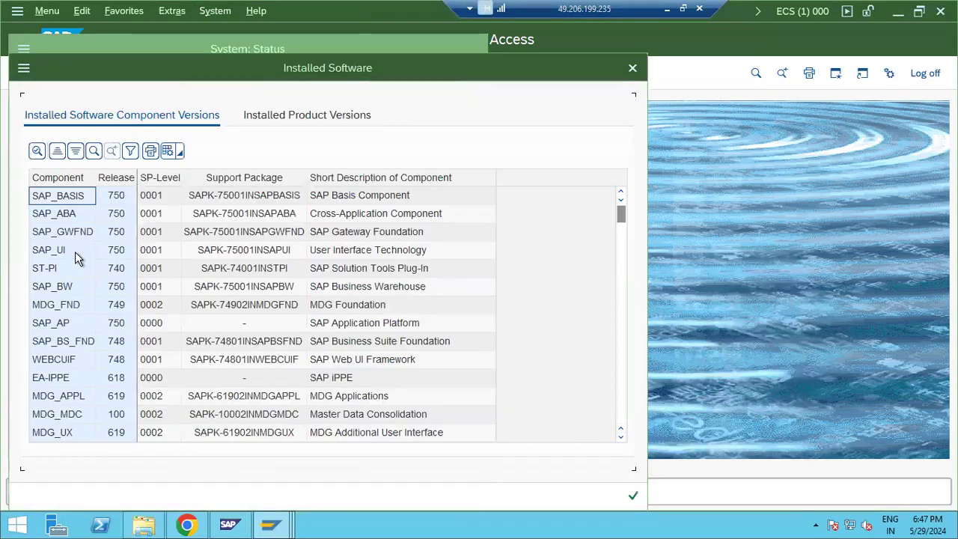
Step: Compare Release and SP-Level of ST-PI, SAP_GWFND, SAP_UI, MDG_FND and SAP_BW
left_click(53, 273)
left_click(58, 237)
left_click(60, 251)
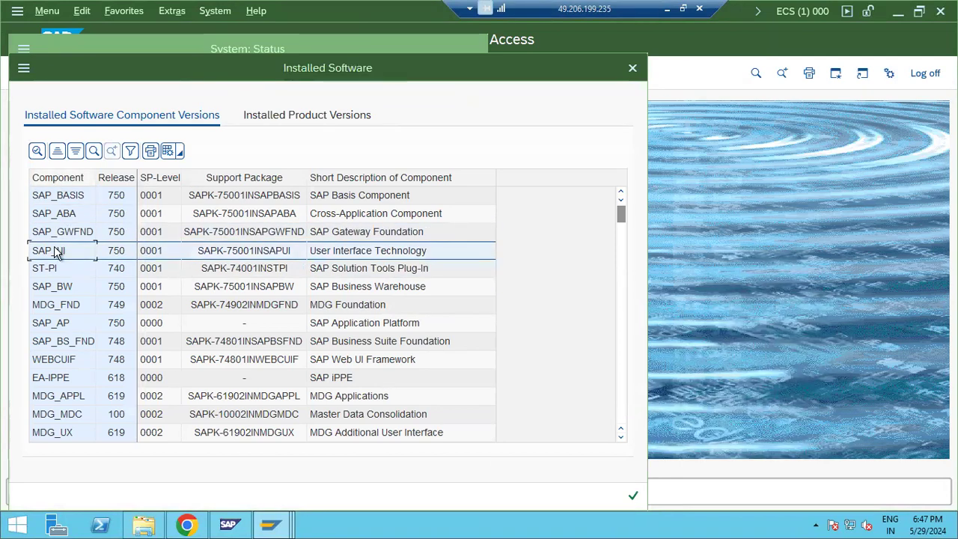
left_click(118, 179)
left_click(157, 182)
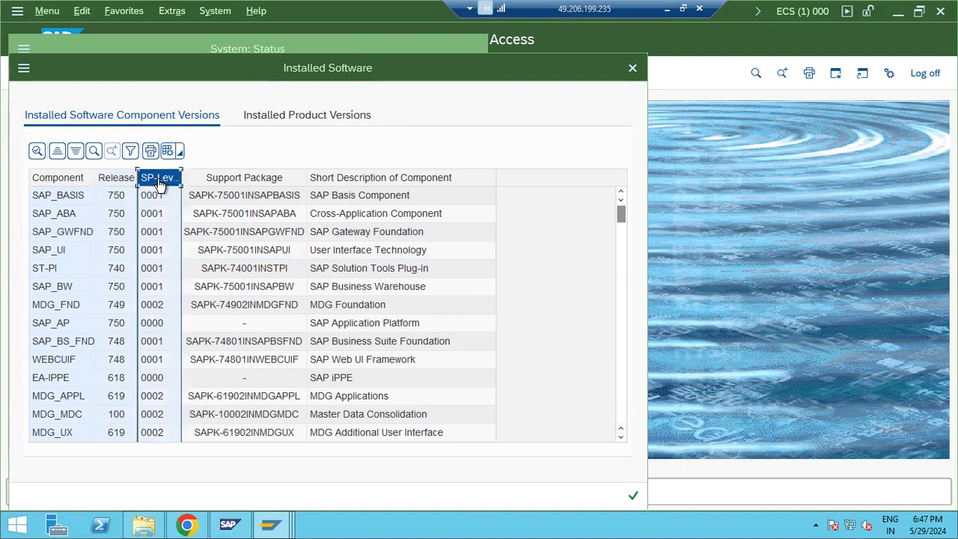
left_click(156, 311)
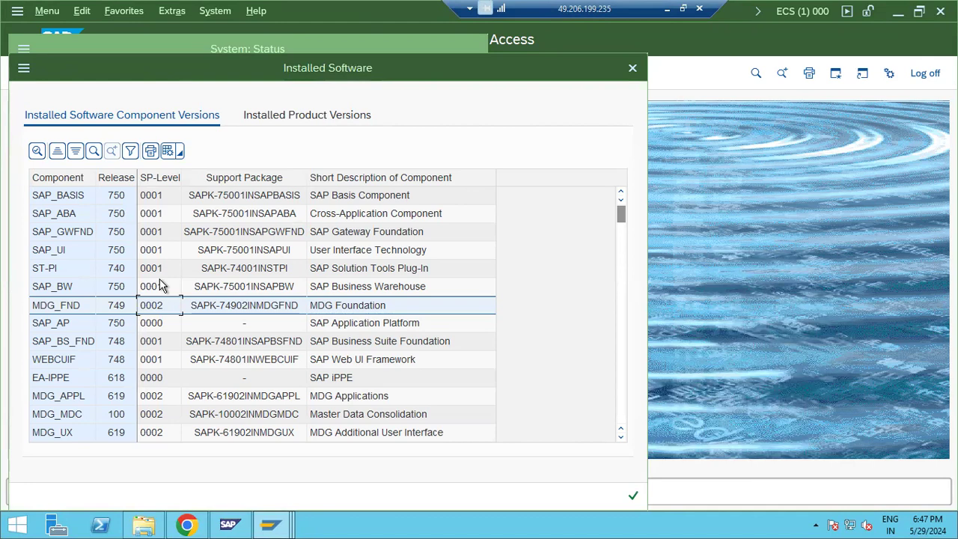
left_click(105, 292)
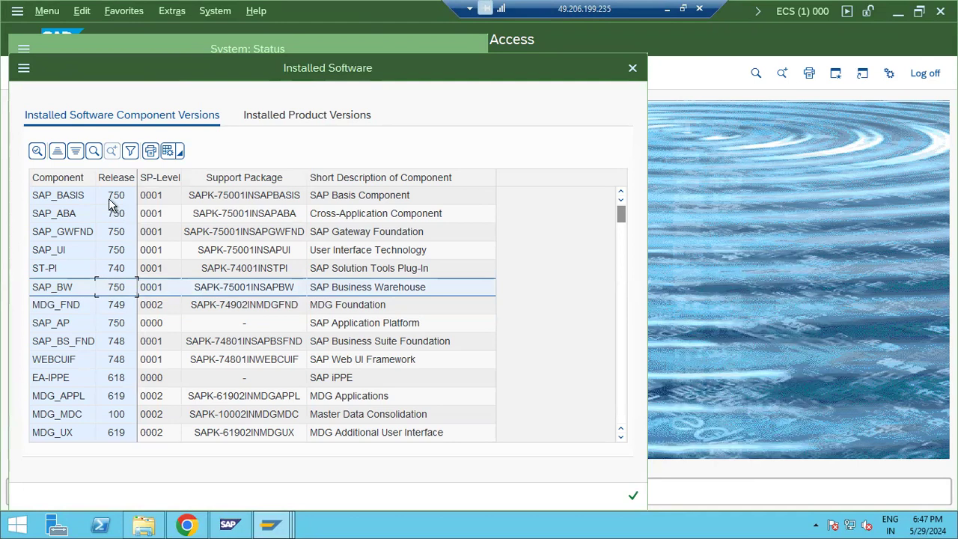
left_click(120, 180)
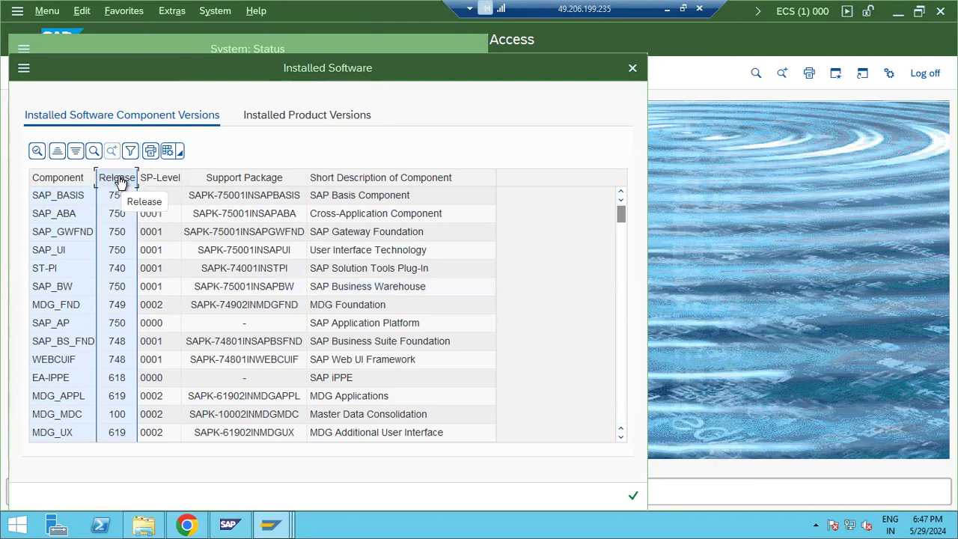
left_click(164, 181)
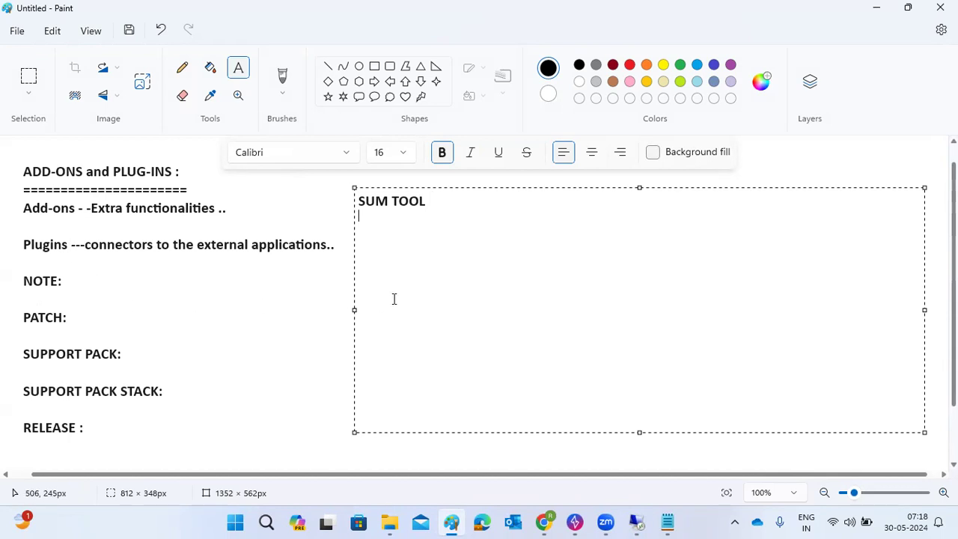
Step: Erase the note text in Paint and draw a new empty text box beside the NOTE to RELEASE headings
type("SPAM and SAINT")
key("BackSpace")
key("BackSpace")
key("BackSpace")
key("BackSpace")
key("BackSpace")
key("BackSpace")
key("BackSpace")
key("BackSpace")
key("BackSpace")
key("BackSpace")
key("BackSpace")
key("BackSpace")
key("BackSpace")
key("BackSpace")
key("BackSpace")
key("BackSpace")
key("BackSpace")
key("BackSpace")
key("BackSpace")
key("BackSpace")
left_click(327, 307)
mouse_move(238, 267)
left_mouse_down()
mouse_move(266, 283)
mouse_move(816, 401)
mouse_move(923, 444)
left_mouse_up()
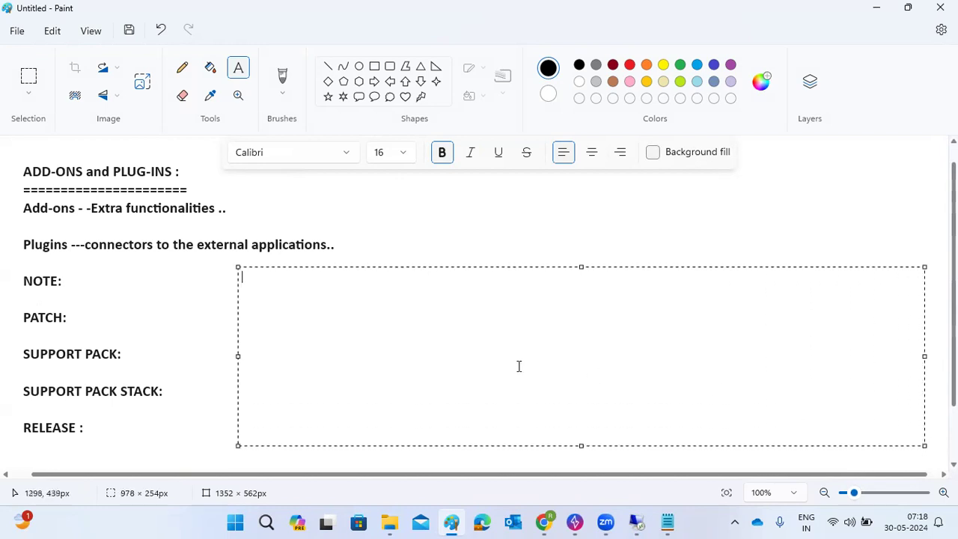
Step: Check in the Installed Software list that ST-PI is at release 740, SP-Level 0001
mouse_move(636, 521)
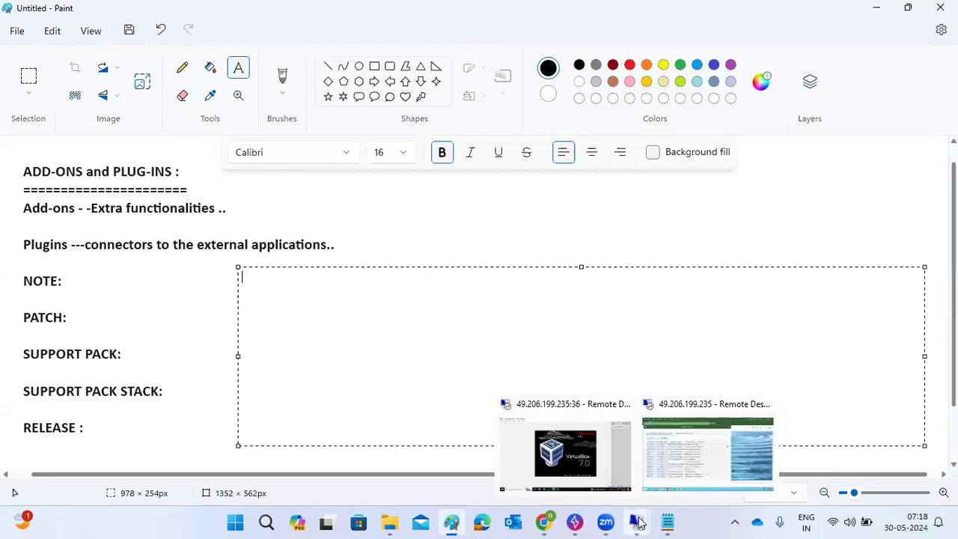
left_click(667, 437)
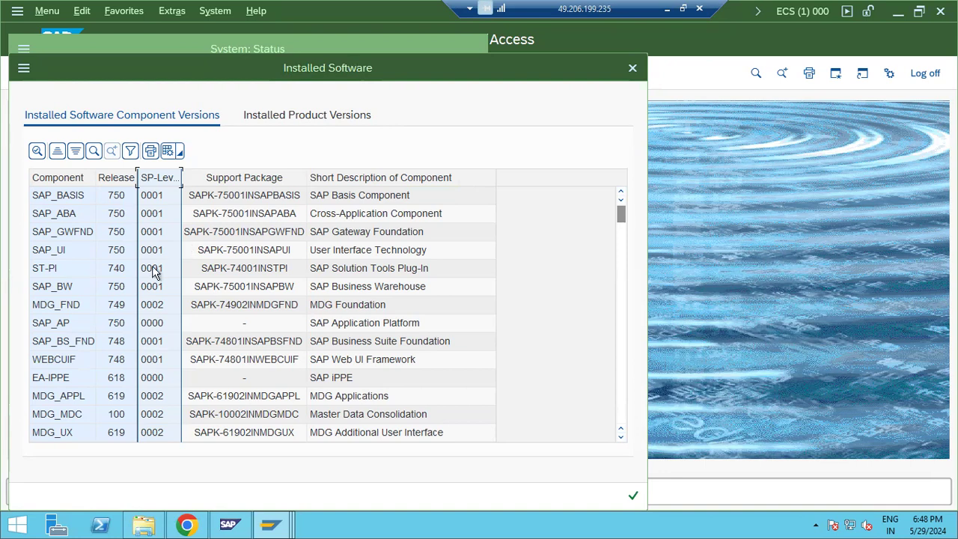
left_click(46, 274)
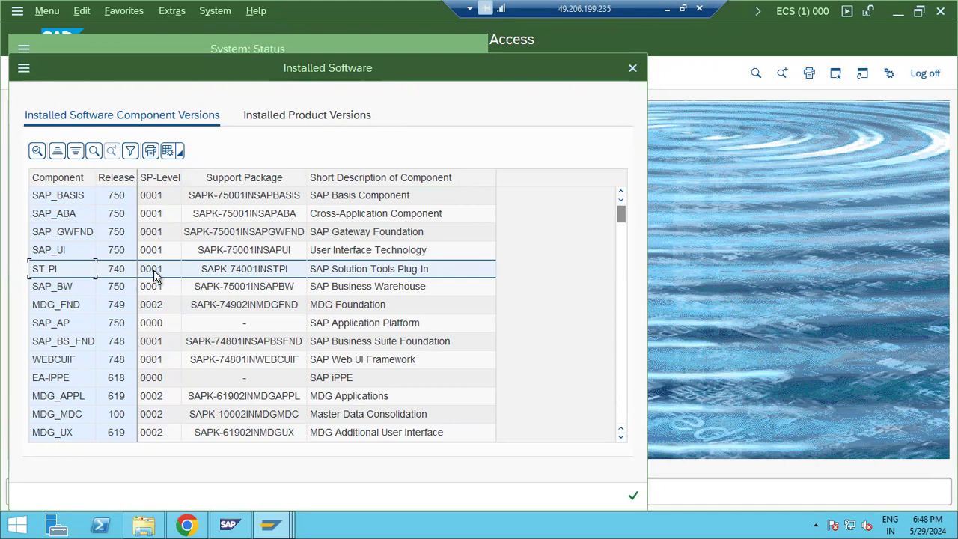
left_click(196, 525)
left_click(196, 525)
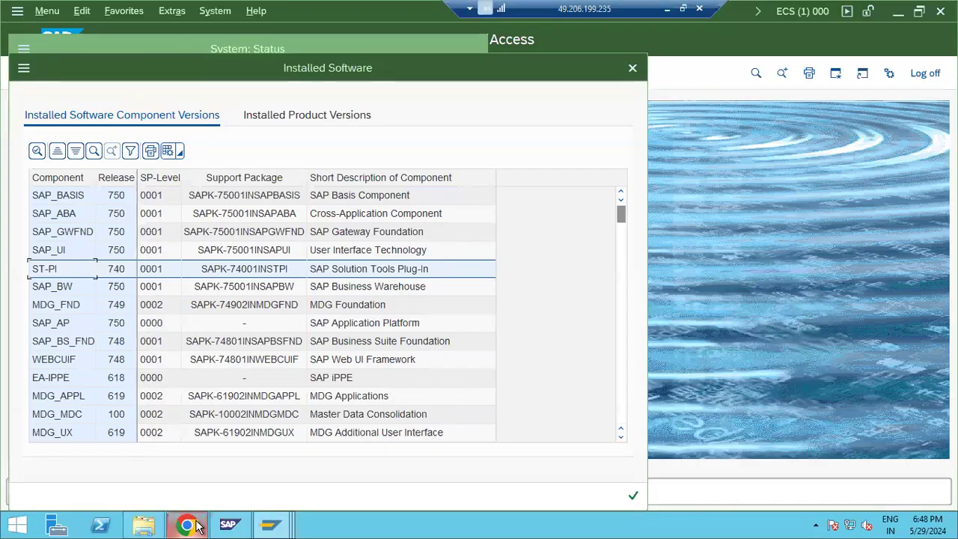
Step: Open the Software Download Center from the SAP for Me Systems & Provisioning dashboard
left_click(196, 525)
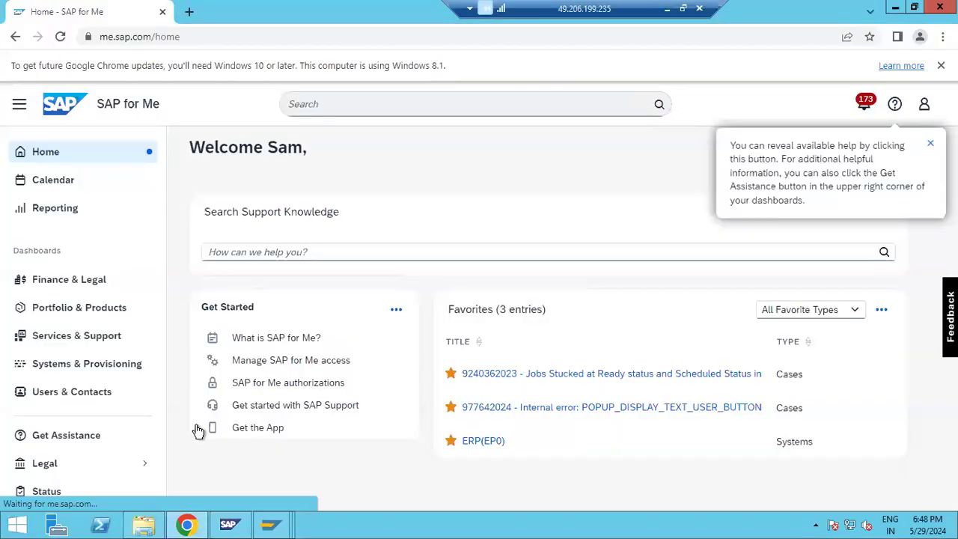
left_click(101, 367)
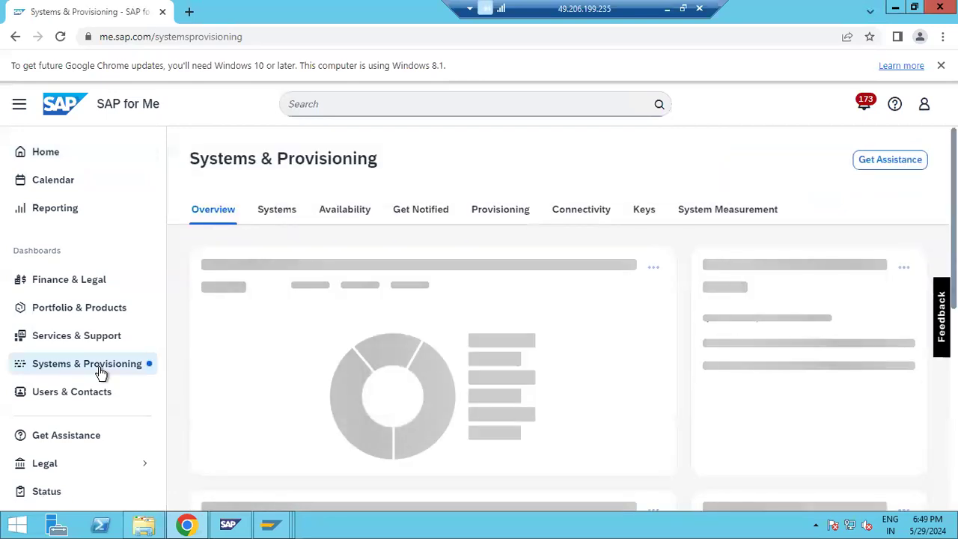
scroll(617, 413, "down", 3)
scroll(616, 414, "down", 3)
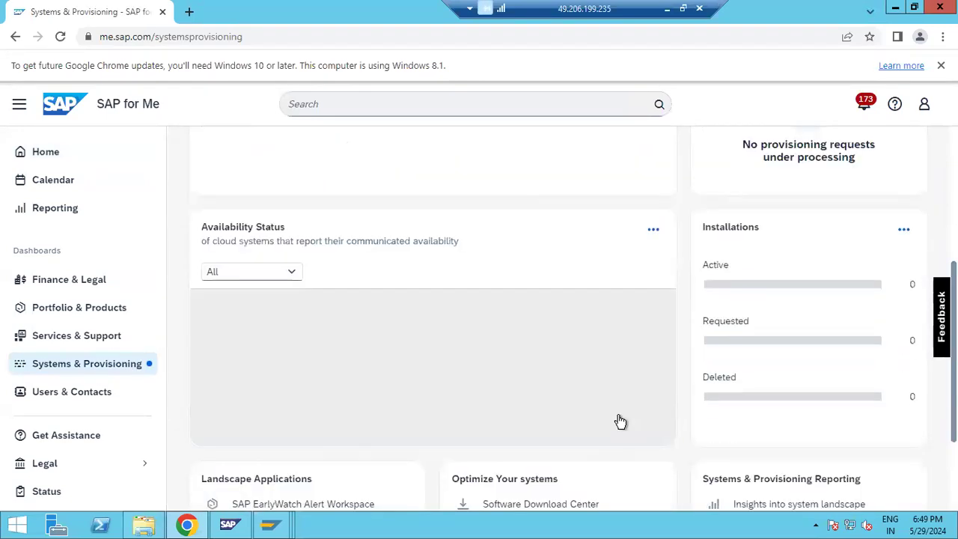
left_click(536, 370)
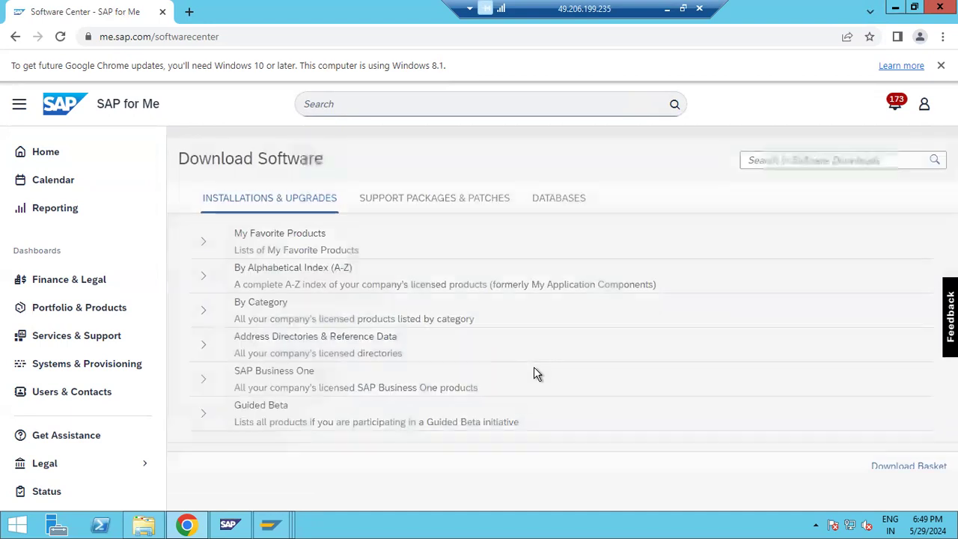
Step: Browse Support Packages & Patches by alphabetical index to letter S and scroll to ST-PI
left_click(441, 202)
left_click(203, 275)
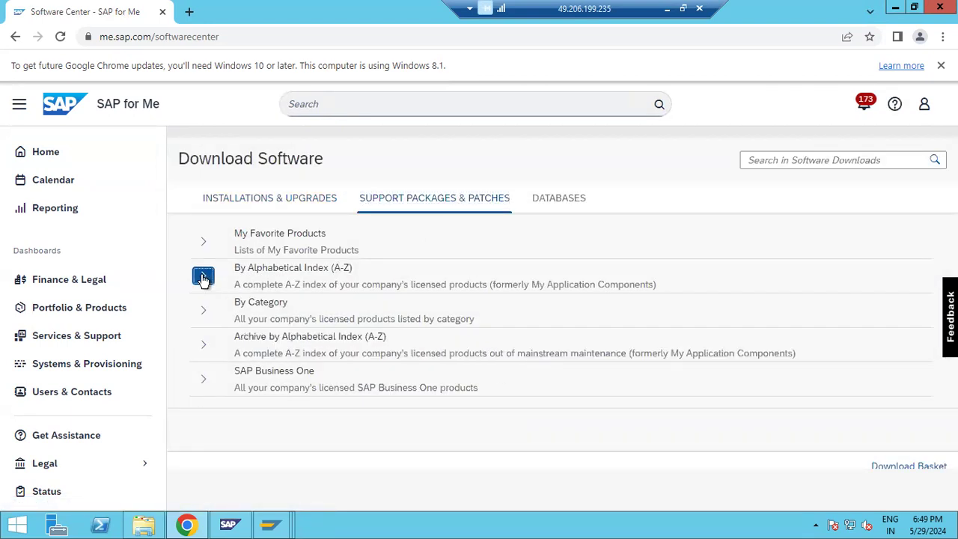
scroll(273, 359, "down", 1)
scroll(277, 375, "down", 12)
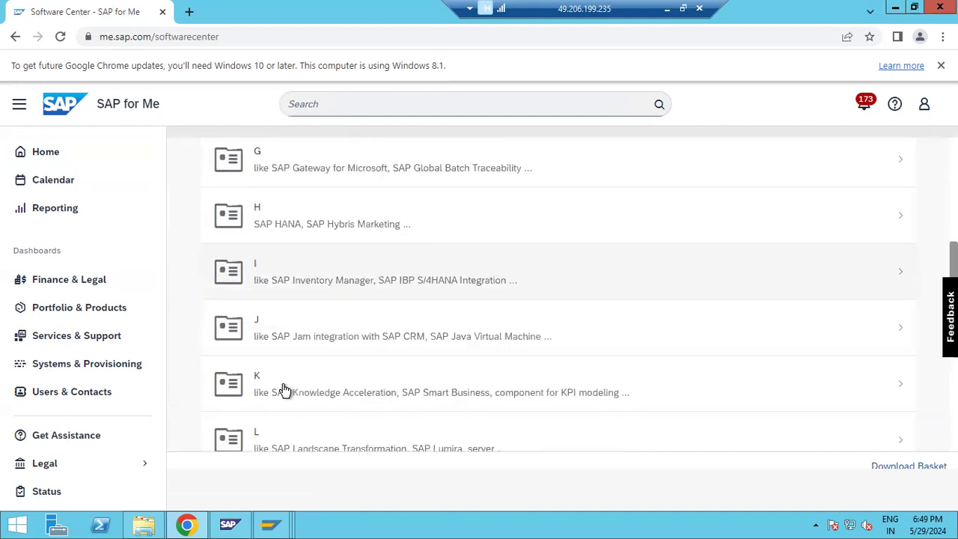
scroll(284, 389, "down", 2)
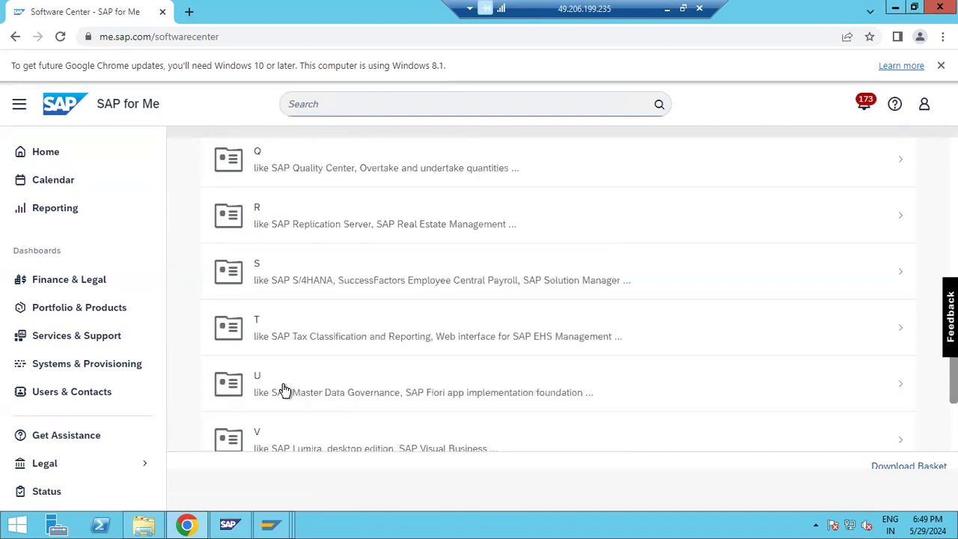
left_click(314, 288)
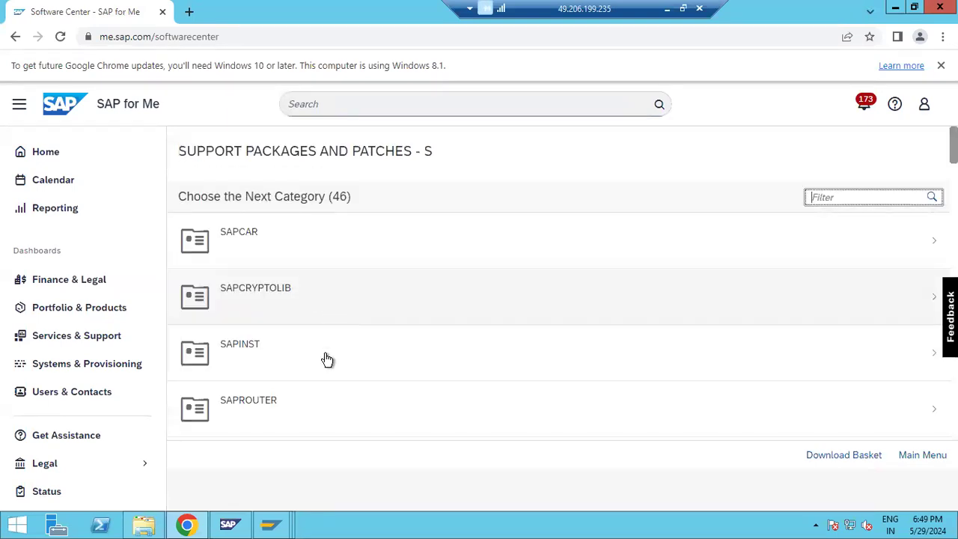
scroll(324, 384, "down", 5)
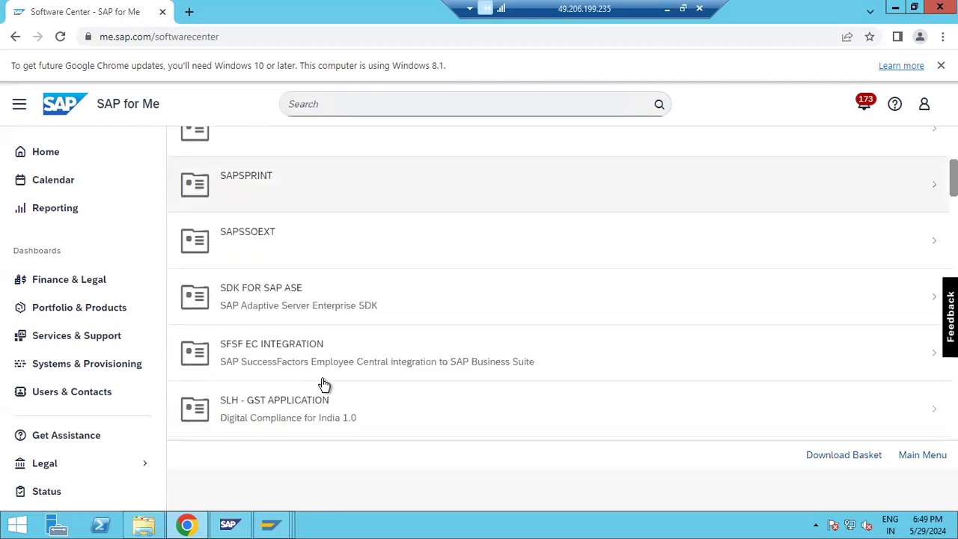
scroll(323, 389, "up", 3)
scroll(322, 394, "down", 6)
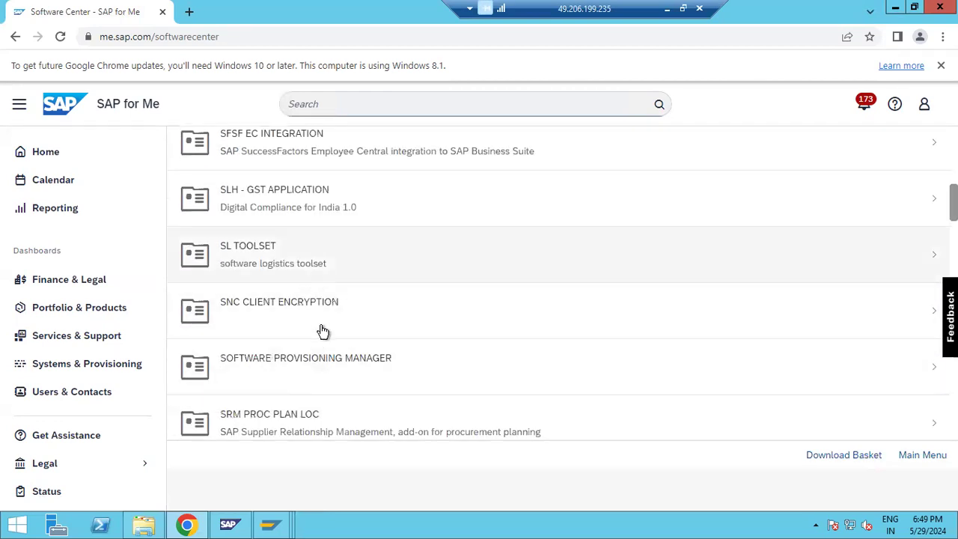
scroll(323, 331, "down", 3)
scroll(326, 362, "down", 1)
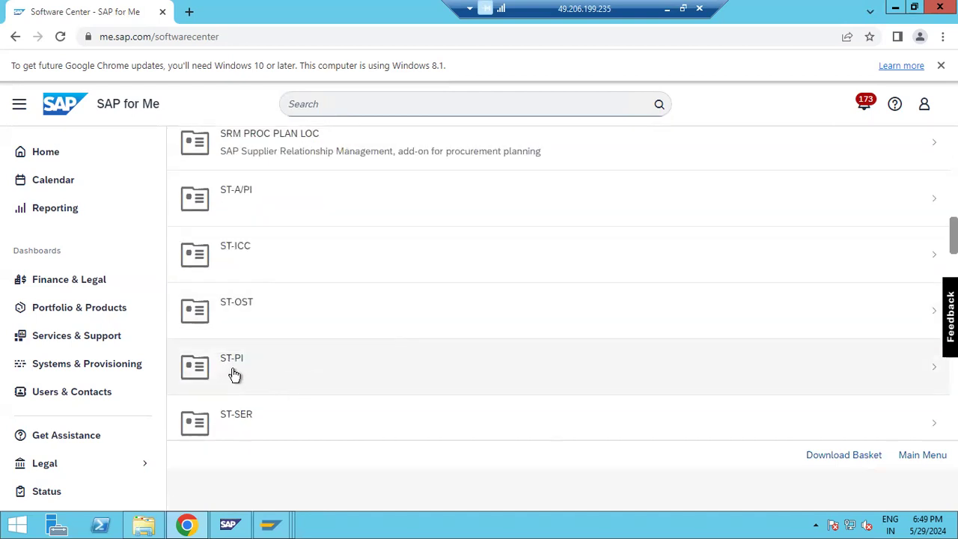
left_click(270, 524)
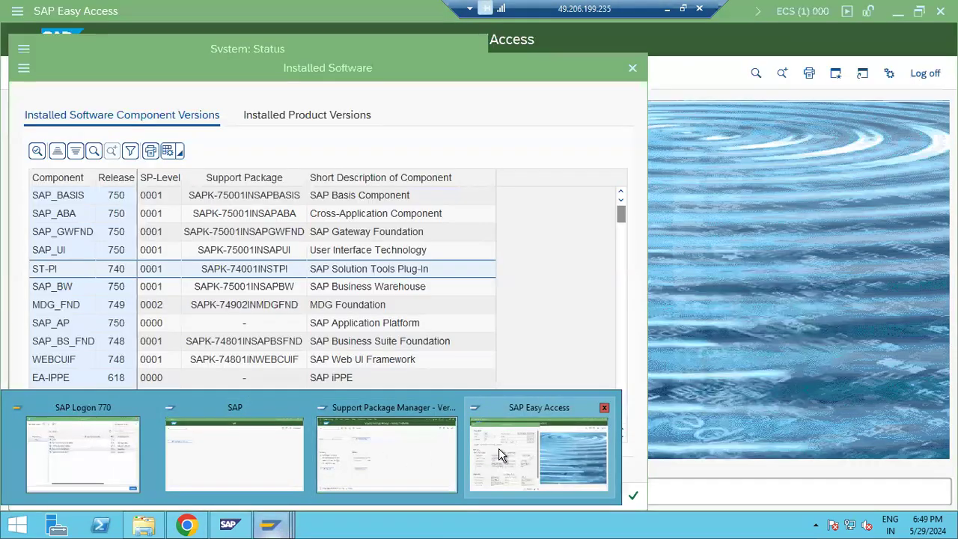
Step: Scroll through the entire Installed Software table in SAP GUI, then go back to SAP for Me
left_click(499, 454)
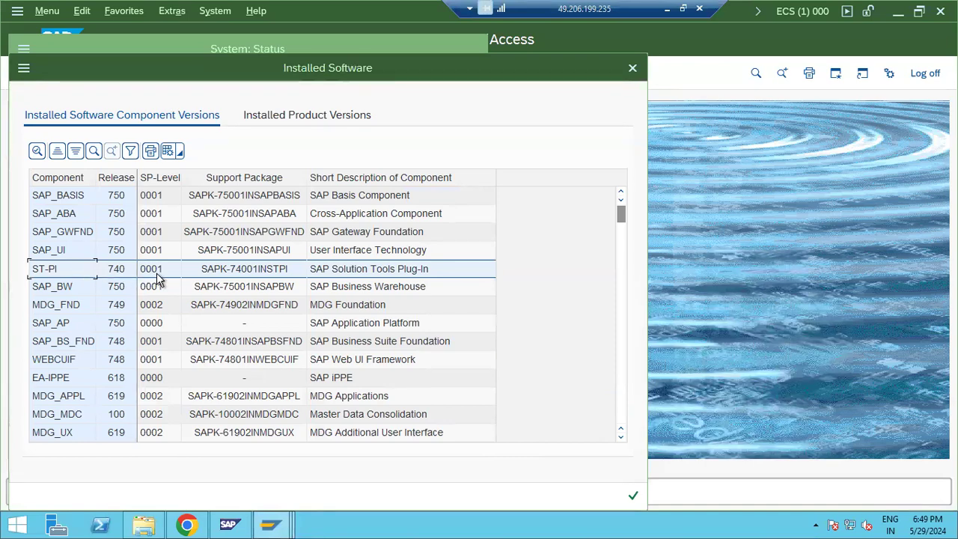
scroll(150, 278, "down", 3)
scroll(149, 279, "down", 15)
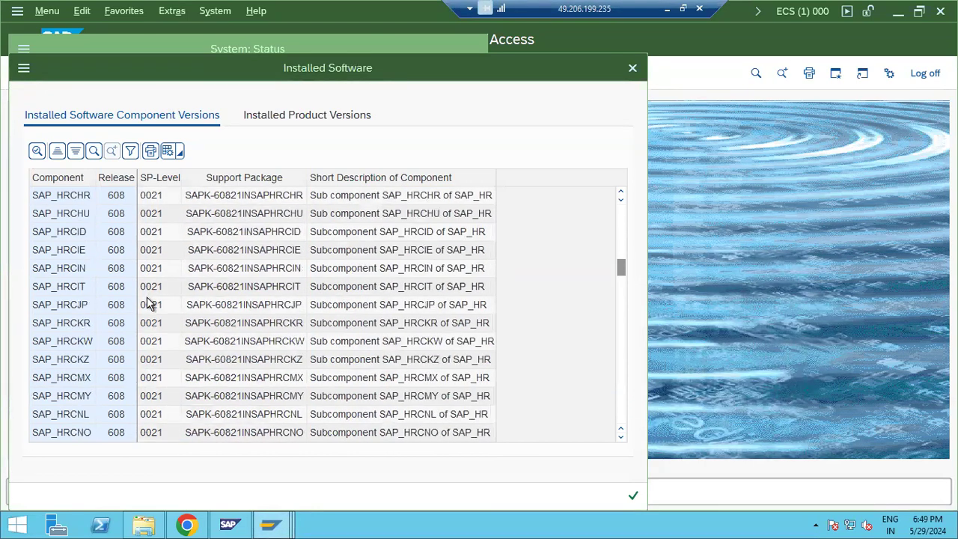
scroll(148, 350, "down", 5)
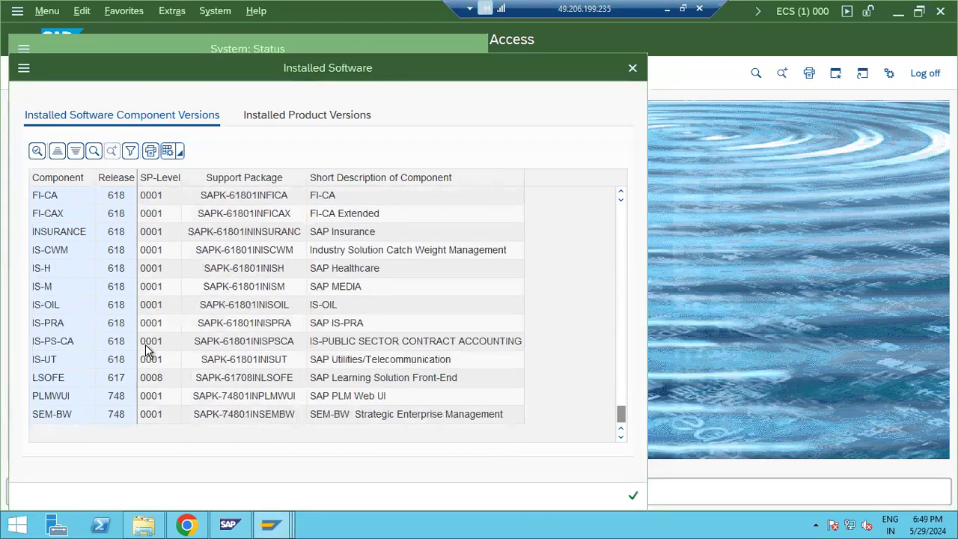
scroll(131, 350, "up", 5)
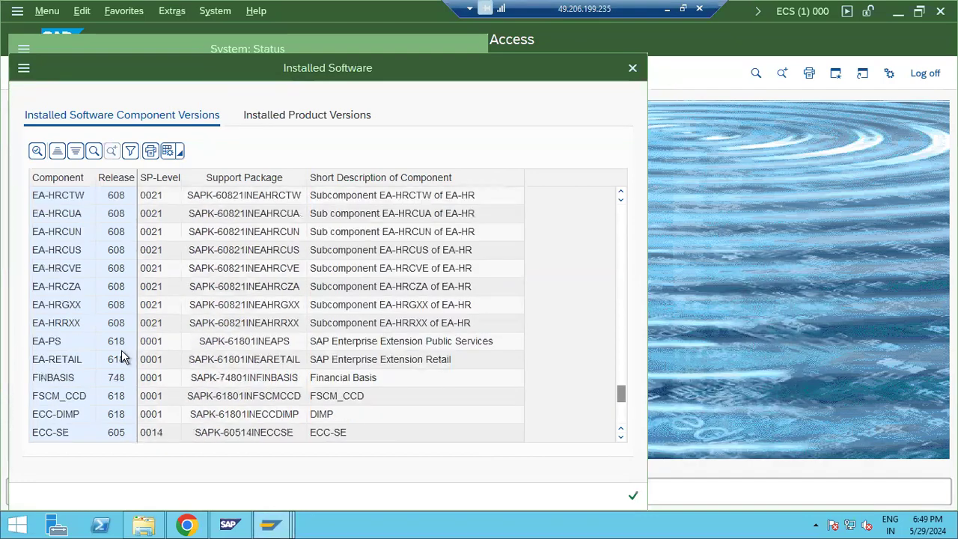
left_click(186, 525)
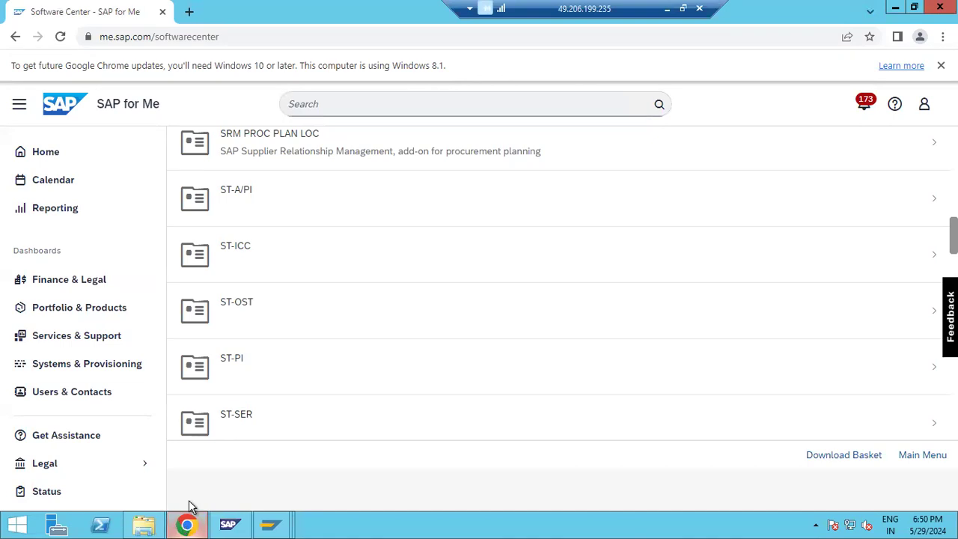
Step: Open the ST-PI 740 support packages list and compare its SP 0026 with the installed SP 0001
left_click(234, 361)
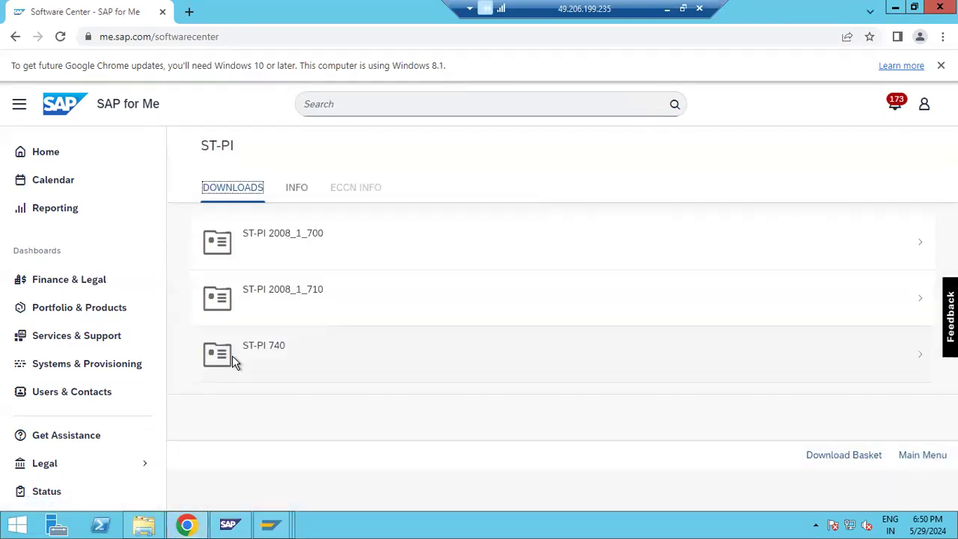
left_click(303, 359)
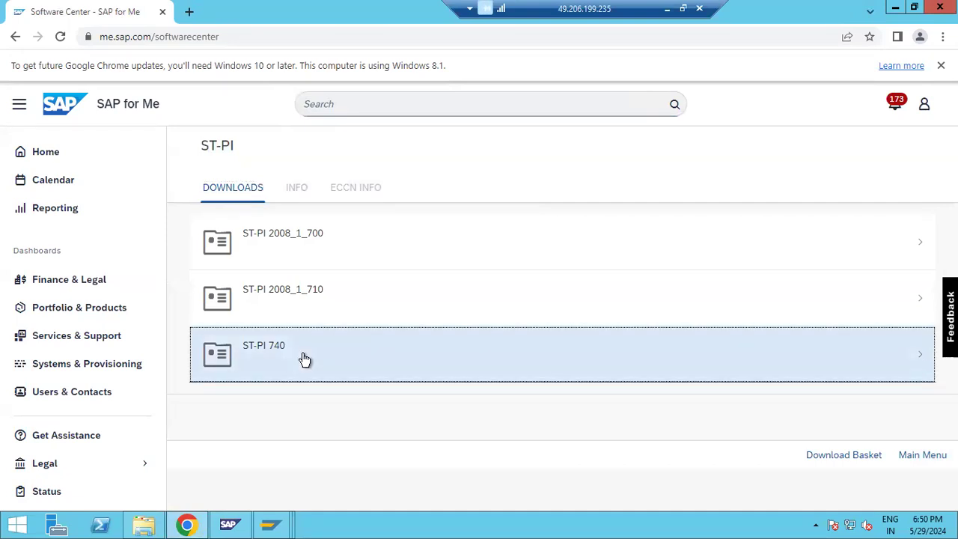
left_click(293, 253)
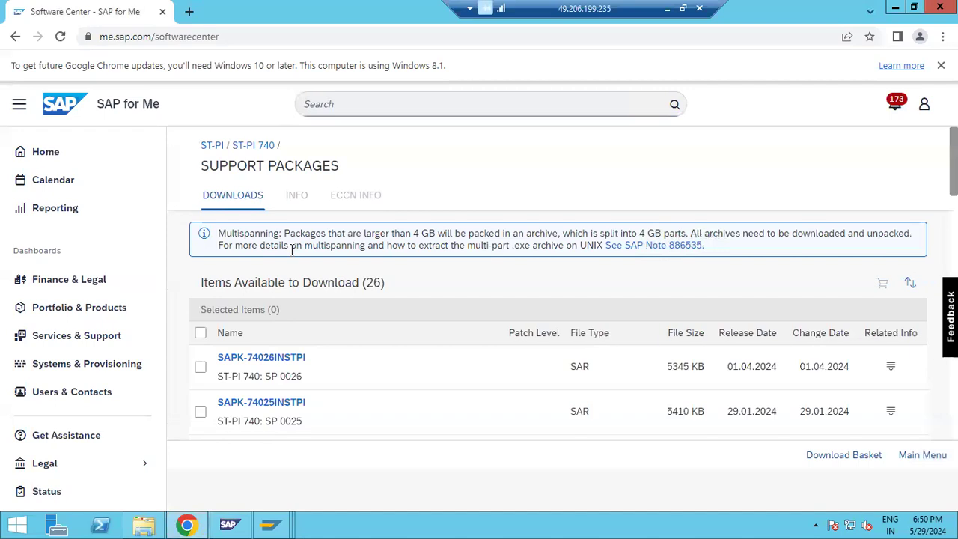
left_click_drag(259, 378, 308, 385)
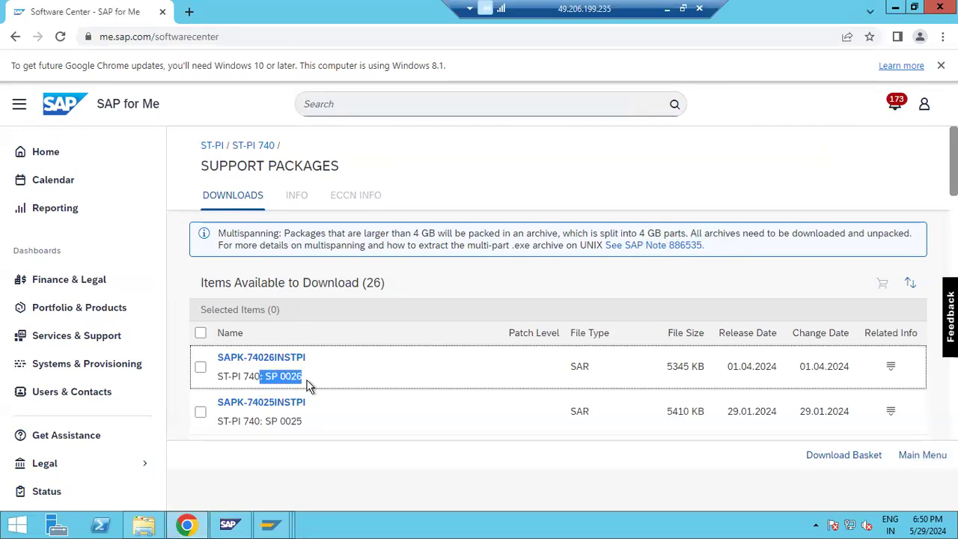
left_click(272, 523)
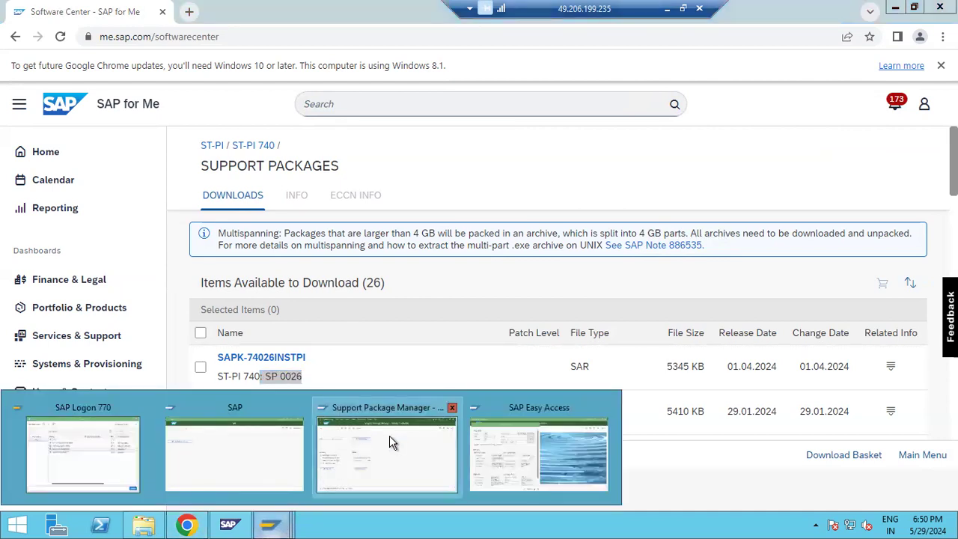
left_click(511, 447)
scroll(126, 342, "down", 5)
scroll(125, 342, "up", 15)
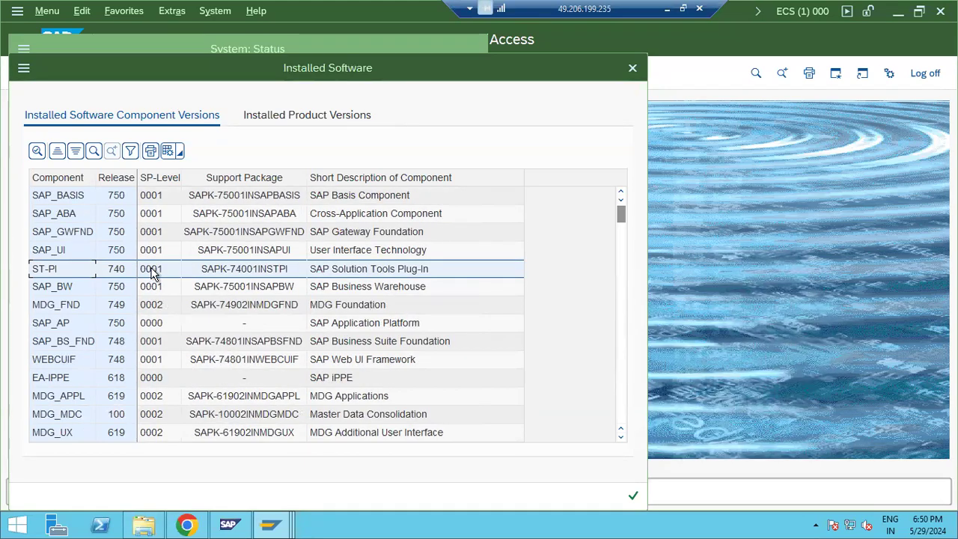
Step: Download the SAPK-74002INSTPI and SAPK-74003INSTPI support packages
left_click(187, 525)
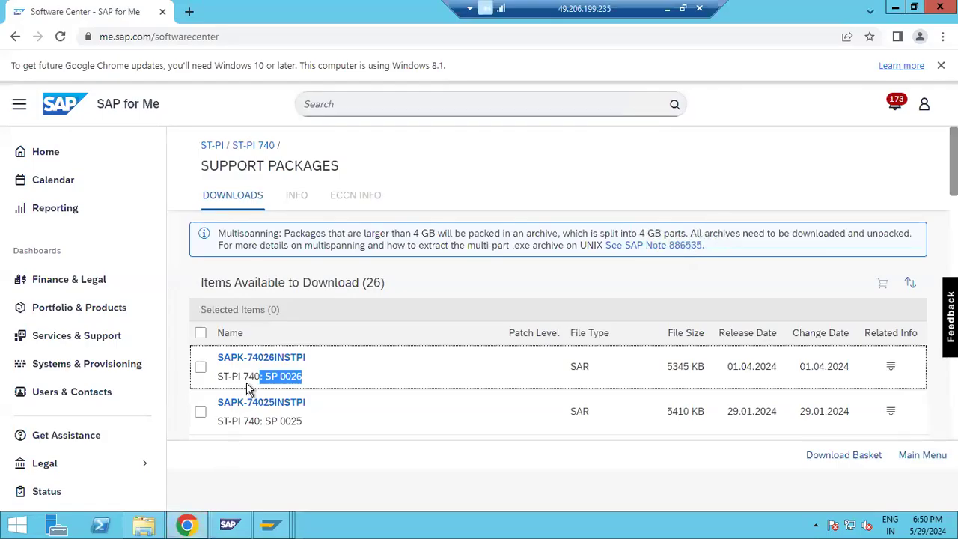
left_click_drag(246, 377, 303, 379)
scroll(303, 382, "down", 5)
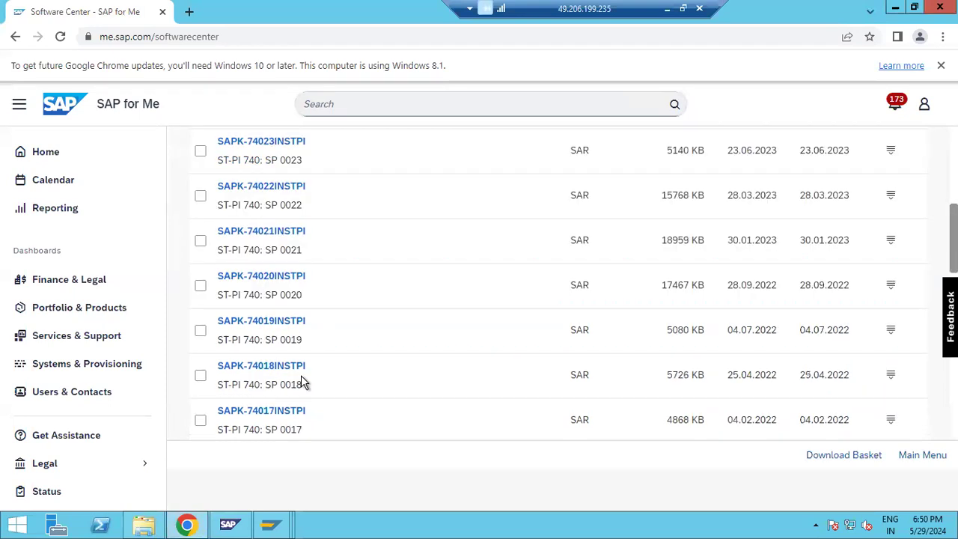
scroll(303, 382, "down", 10)
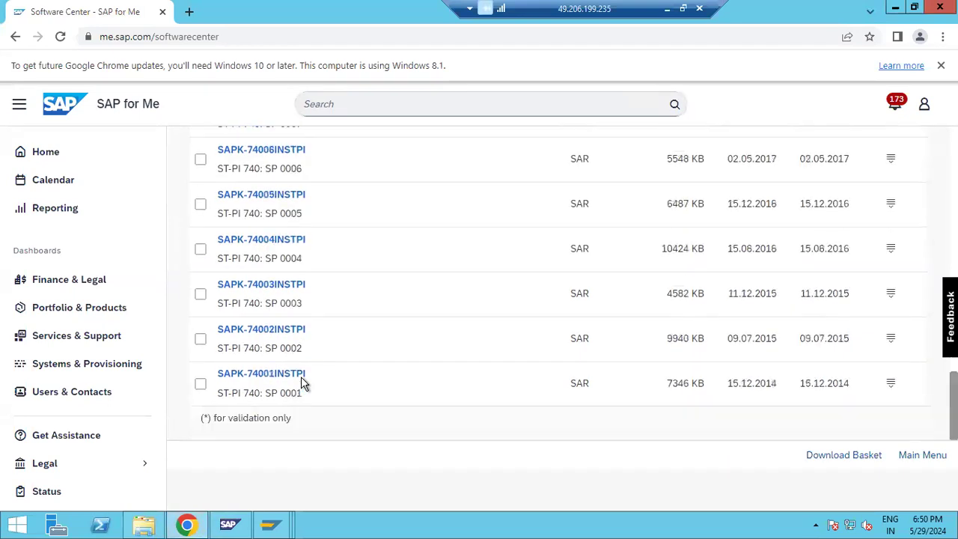
left_click(270, 332)
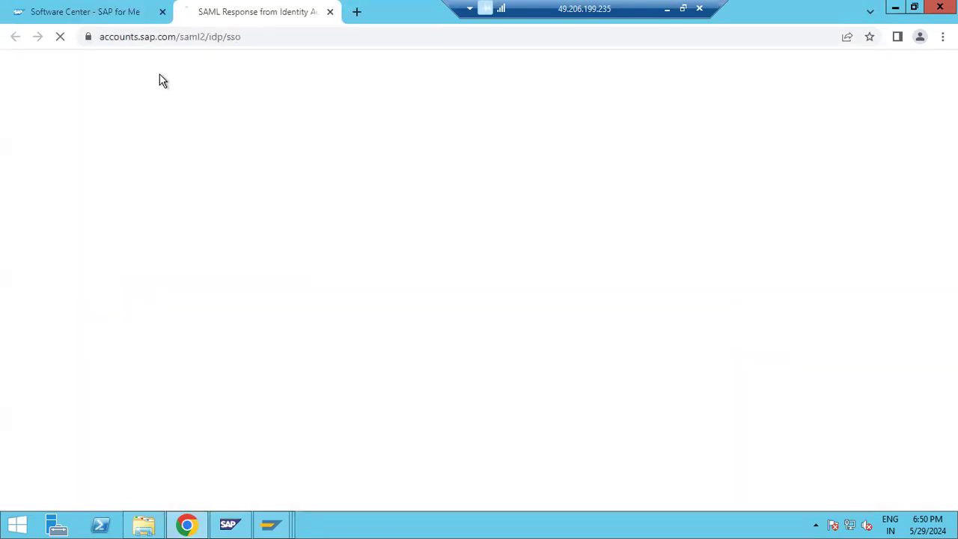
left_click(263, 285)
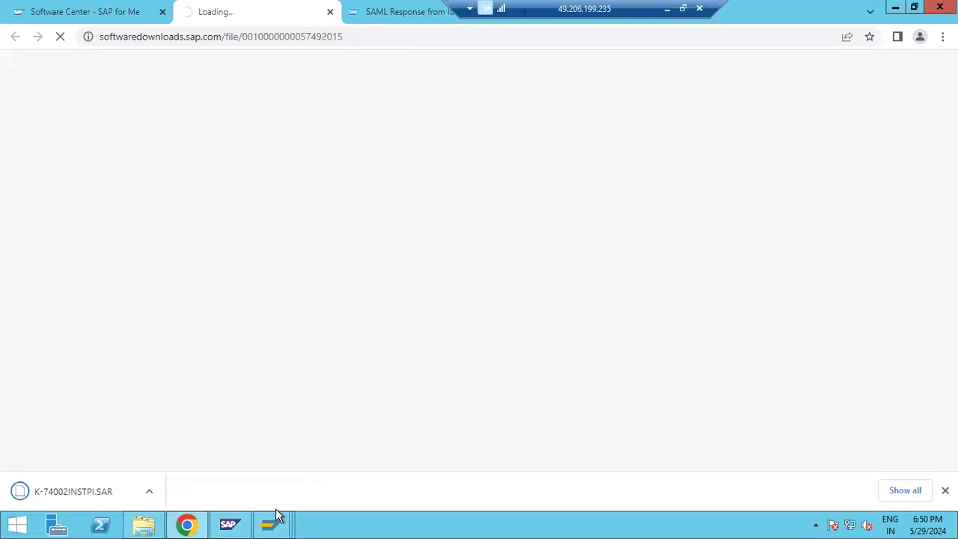
mouse_move(273, 523)
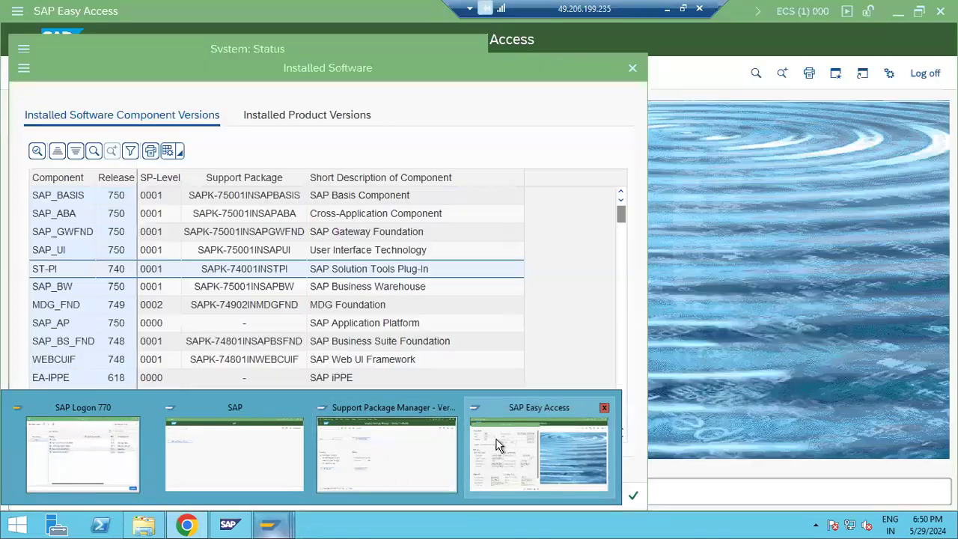
Step: Close the Installed Software list and open Support Package Manager 7.50 for system ECS via SPAM
left_click(501, 447)
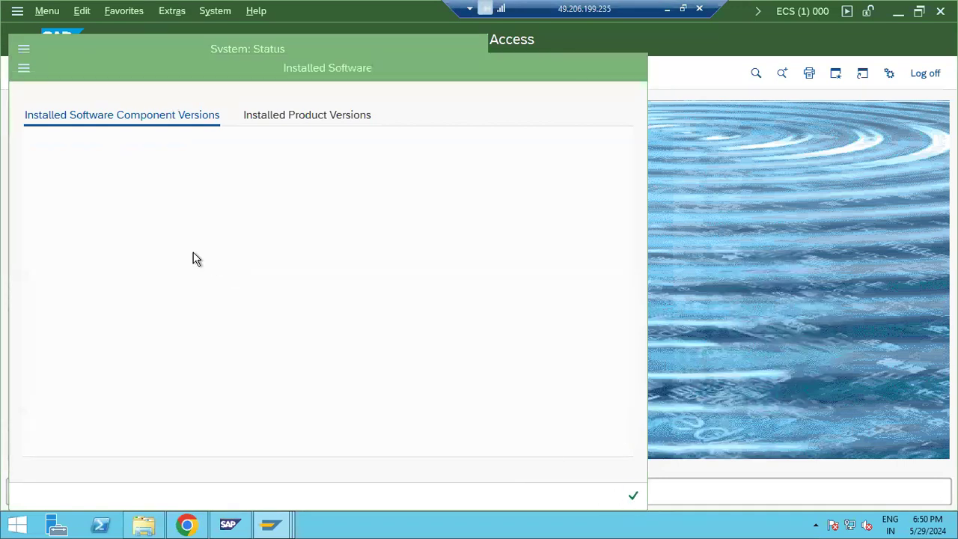
left_click(465, 497)
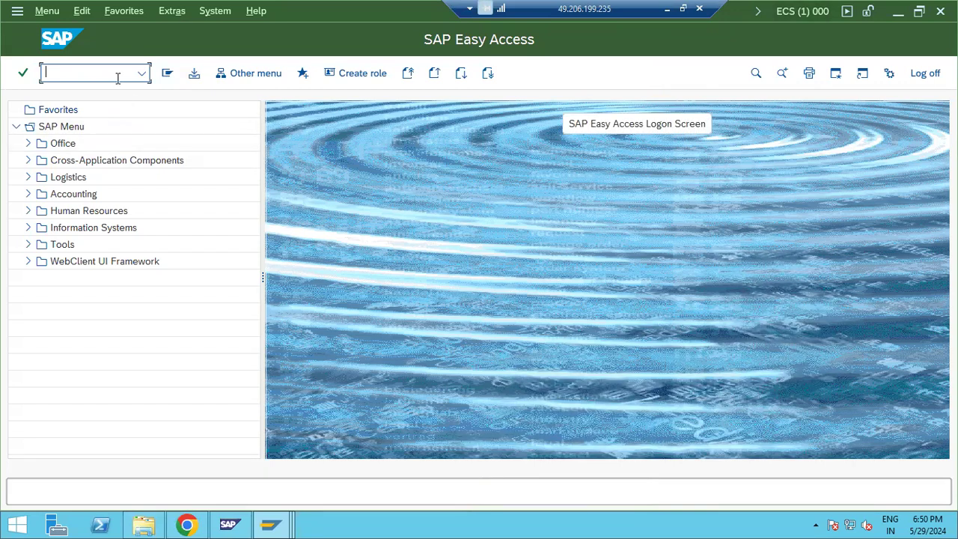
type("spam")
key("Return")
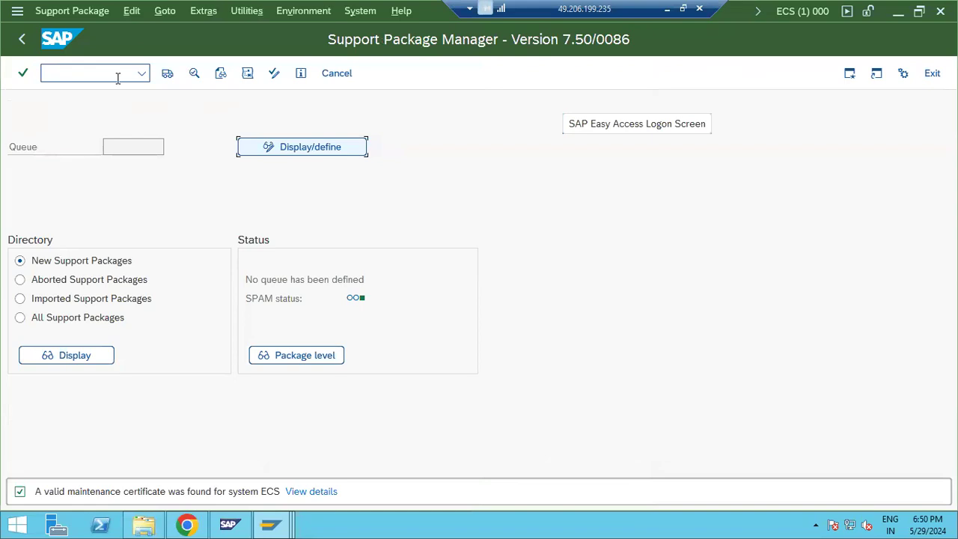
left_click(63, 13)
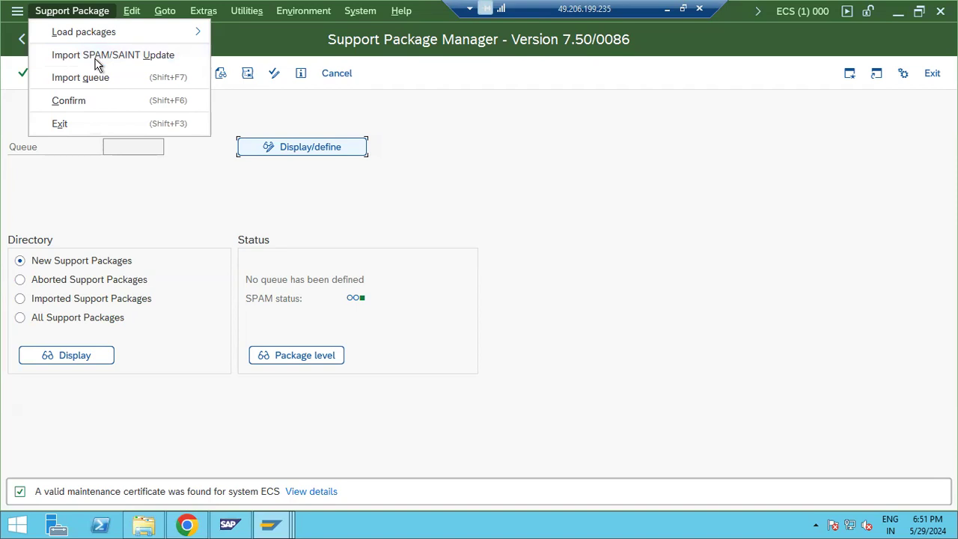
Step: Choose Support Package > Load packages > SAR archives from Front End
left_click(629, 185)
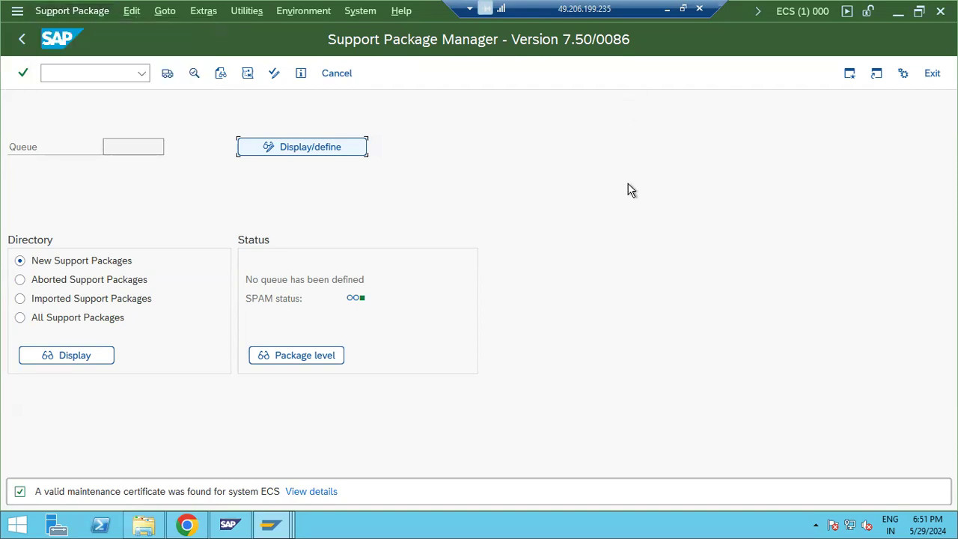
left_click(59, 12)
mouse_move(110, 36)
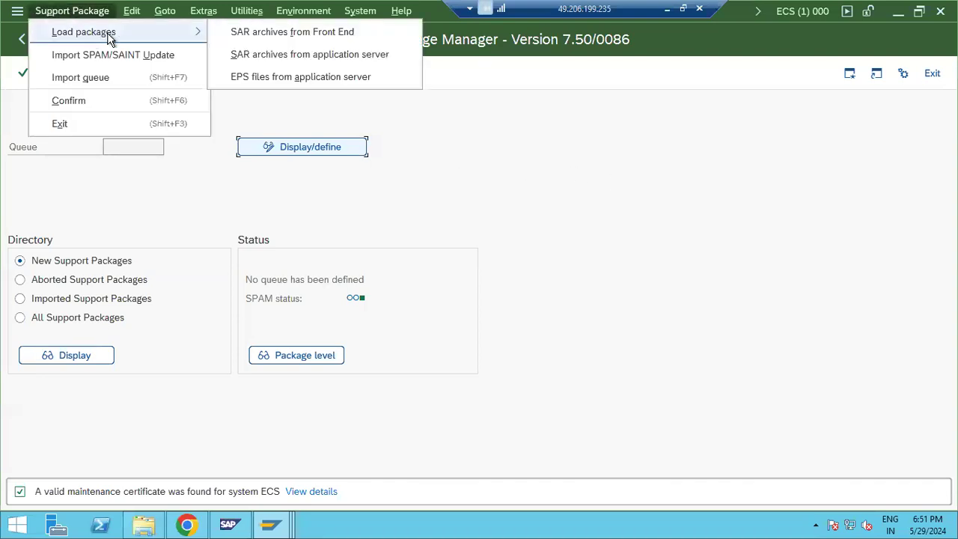
key("Down")
key("Up")
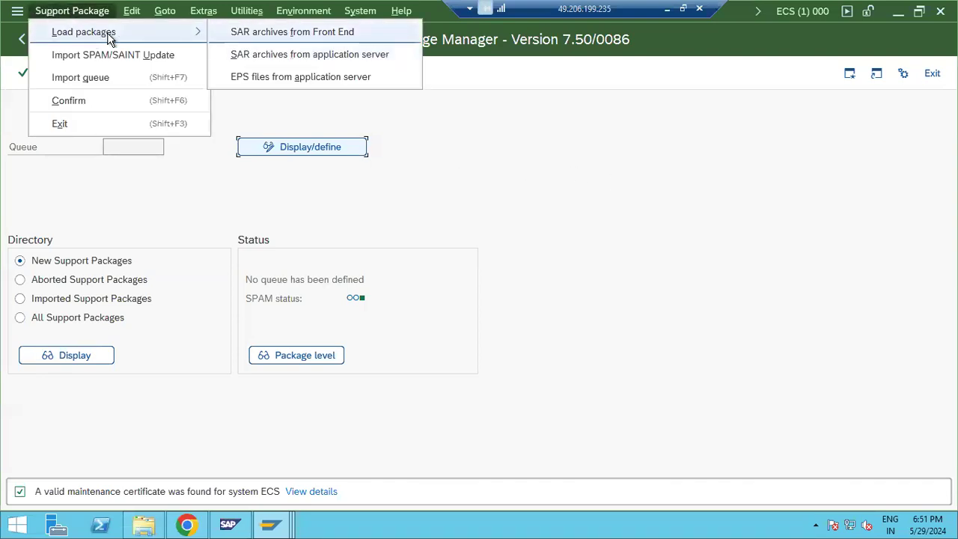
key("Down")
key("Return")
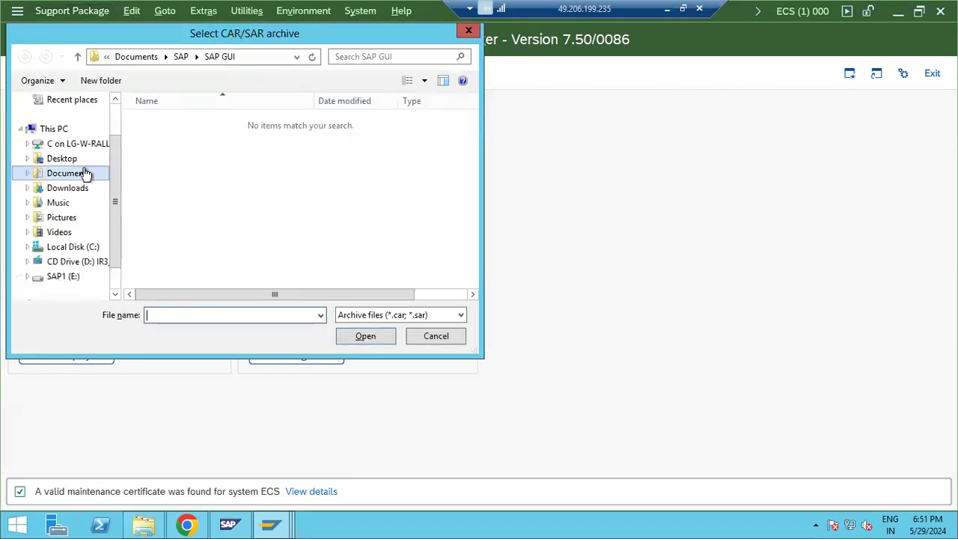
Step: Upload K-74002INSTPI.SAR from Downloads, allow file access, and decompress it
left_click(75, 190)
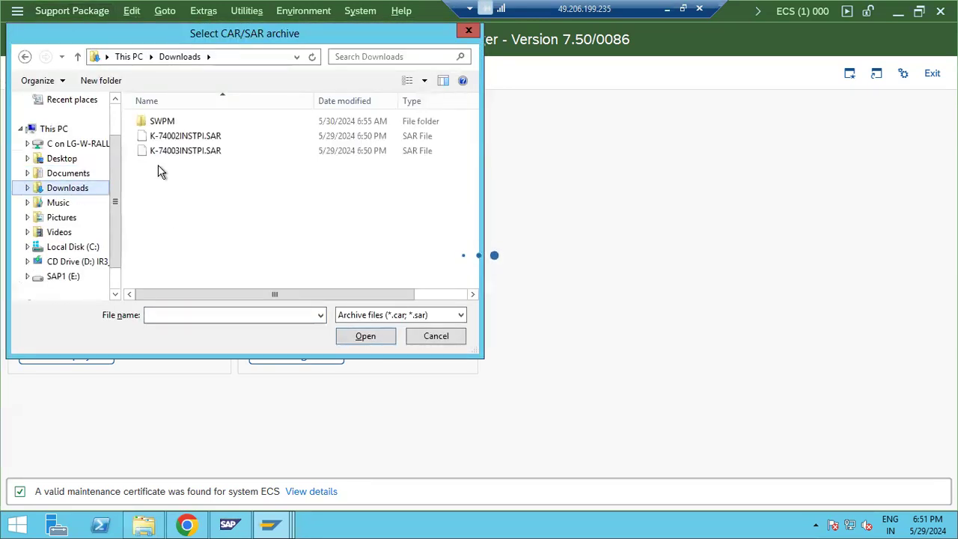
double_click(198, 137)
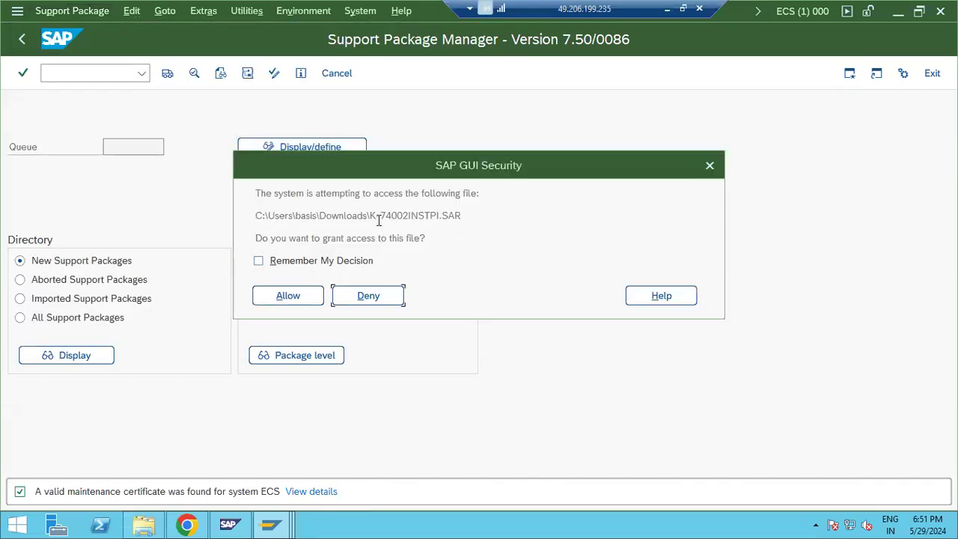
left_click_drag(373, 217, 382, 218)
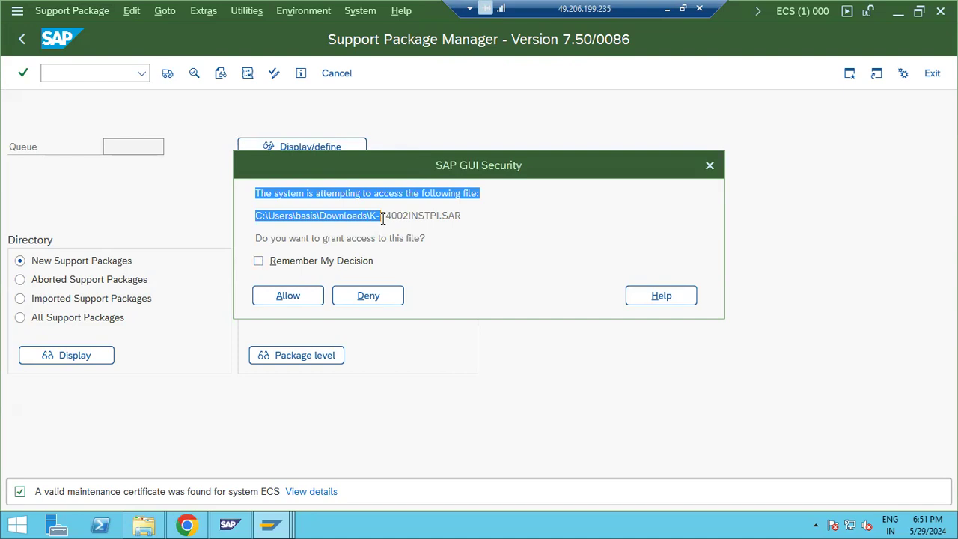
left_click(318, 293)
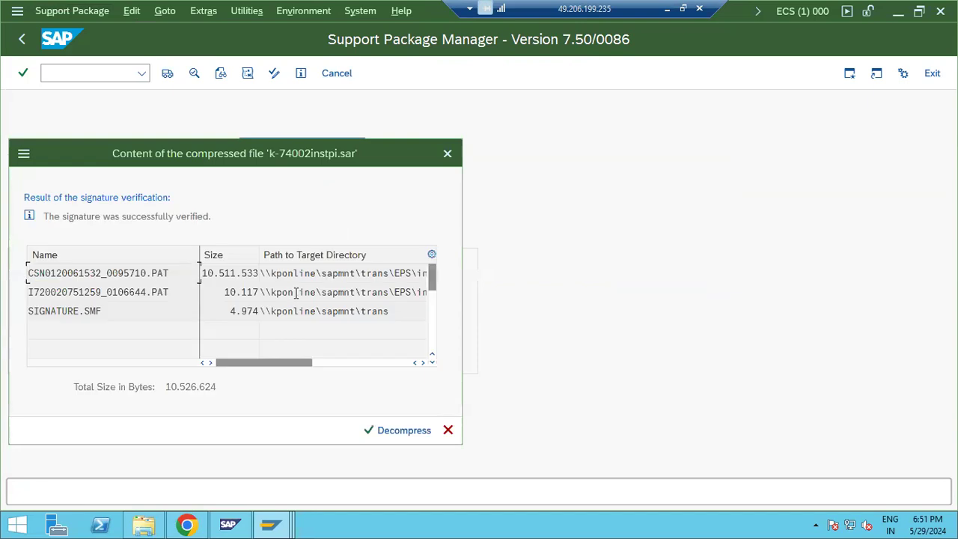
left_click(393, 434)
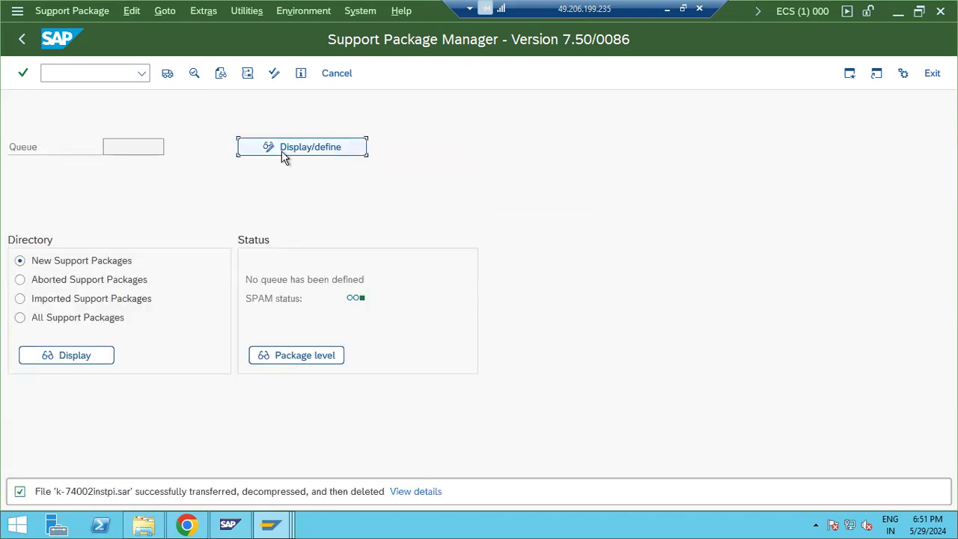
Step: Define a queue for component ST-PI 740 via Display/define, proposing SAPK-74002INSTPI
left_click(284, 154)
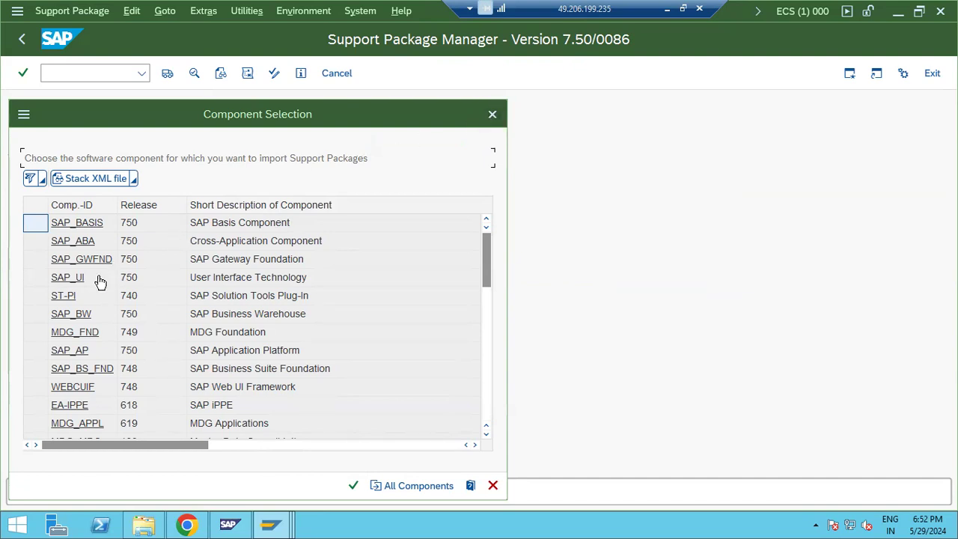
left_click(65, 297)
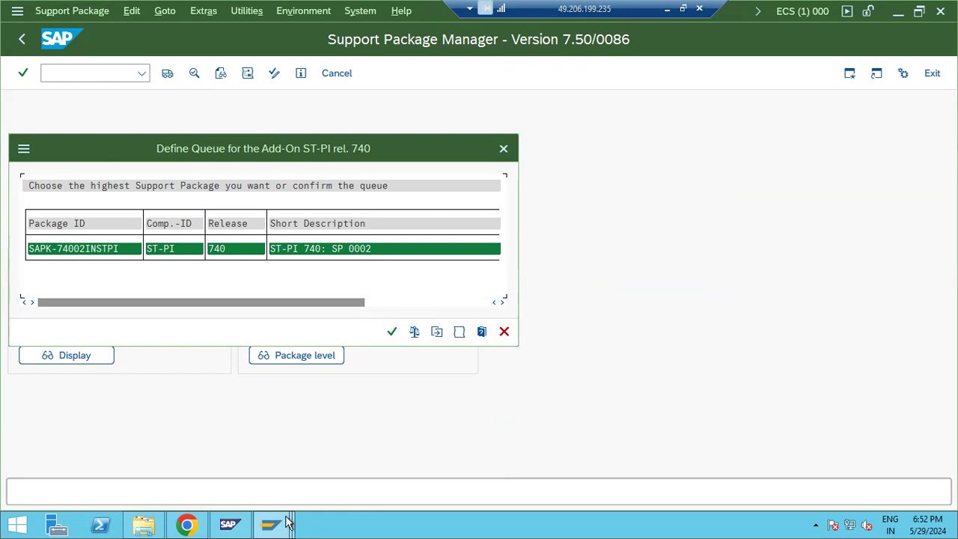
Step: In the client 100 Support Package Manager, open the SPAM settings and close them unchanged
mouse_move(286, 523)
left_click(353, 472)
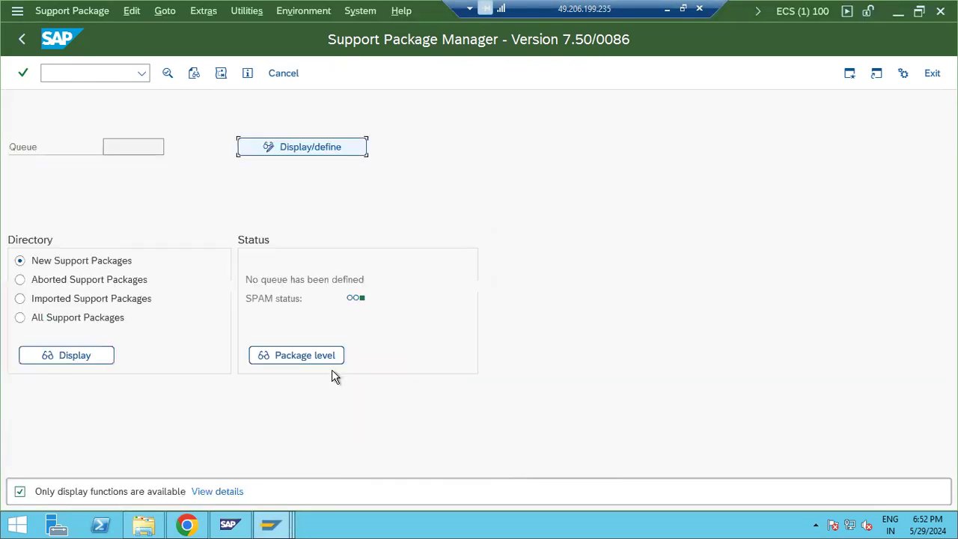
left_click(246, 12)
mouse_move(203, 10)
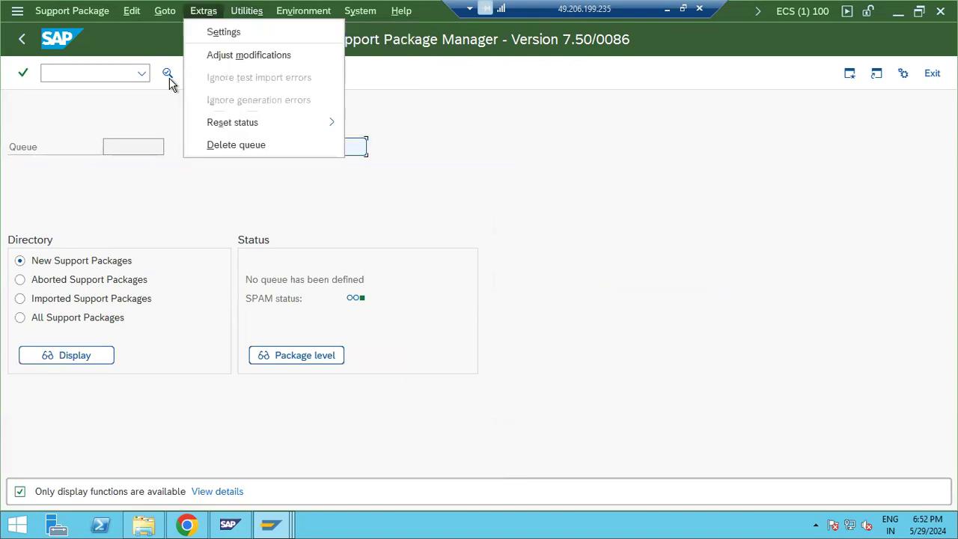
left_click(224, 32)
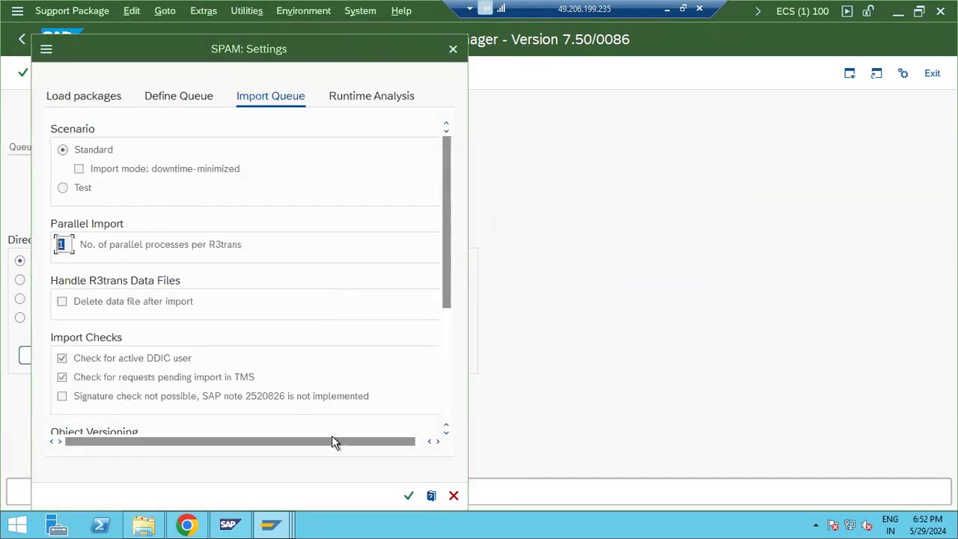
left_click(453, 495)
Step: In client 000, cancel the ST-PI queue definition and save 10 parallel processes in SPAM settings
left_click(278, 522)
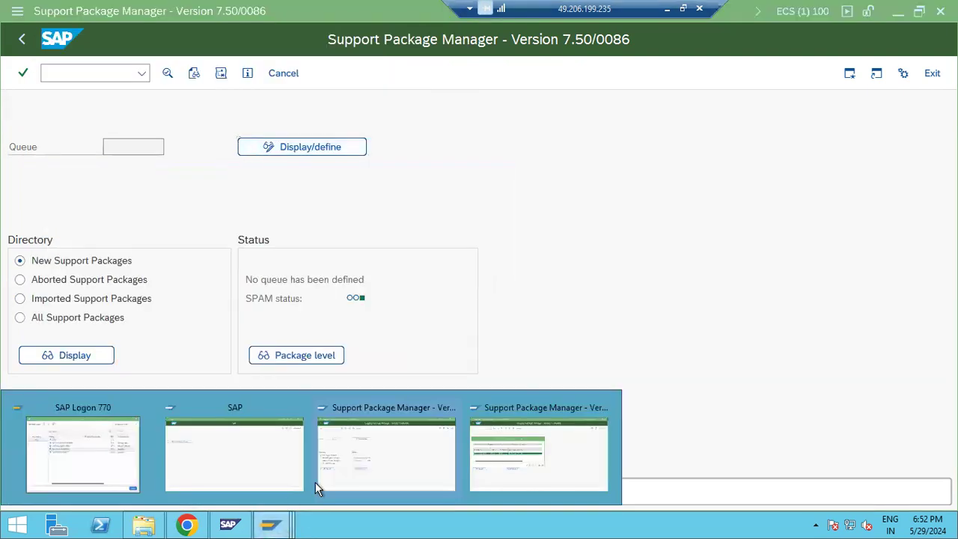
left_click(475, 455)
left_click(504, 332)
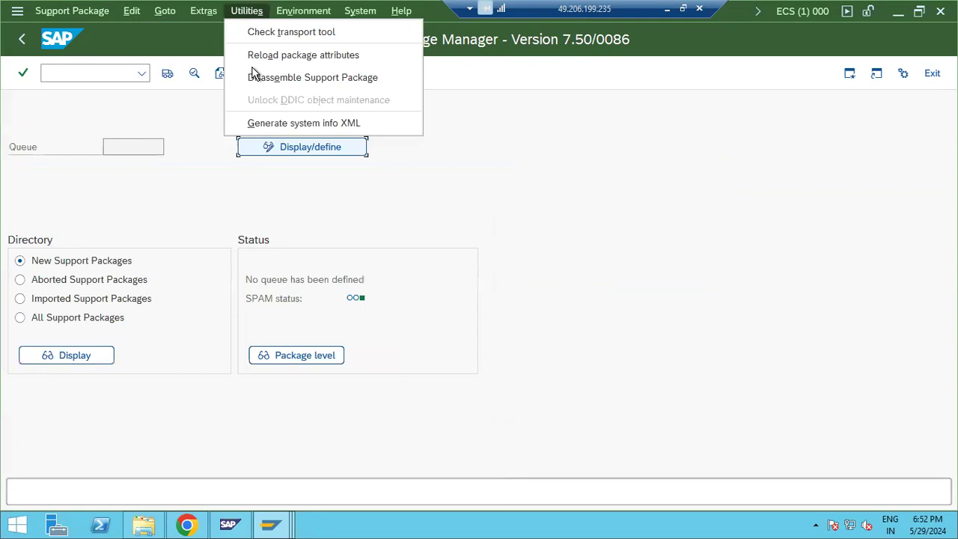
key("Left")
key("Down")
key("Return")
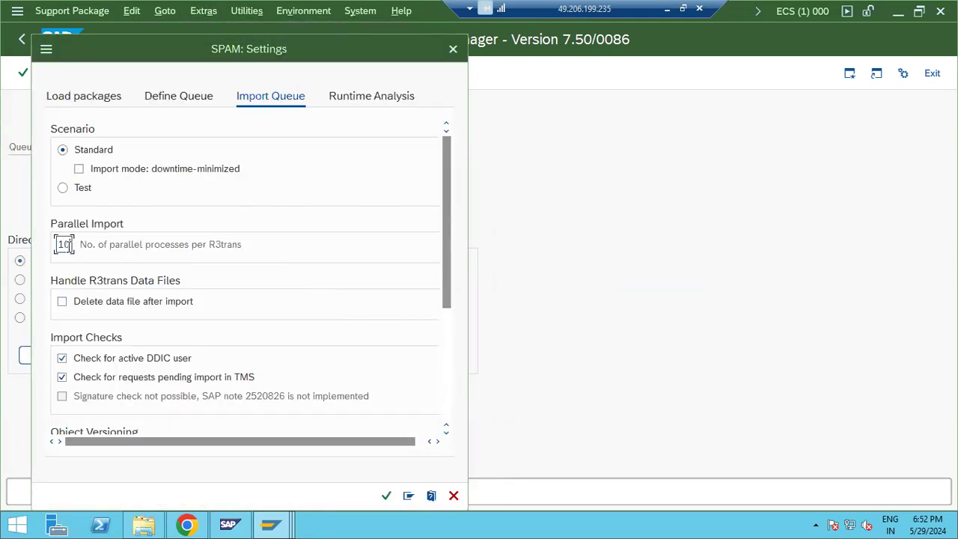
left_click(386, 496)
Step: Launch the Add-On Installation Tool with /nsaint
left_click(101, 73)
type("/nsaint")
key("Return")
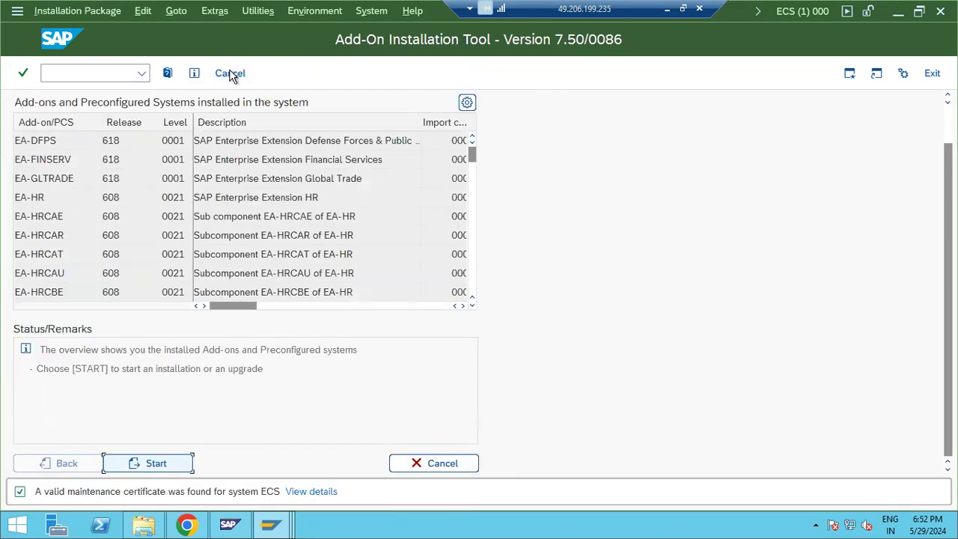
Step: Save the SAINT parallel import settings, including the background processes value
left_click(214, 11)
left_click(234, 32)
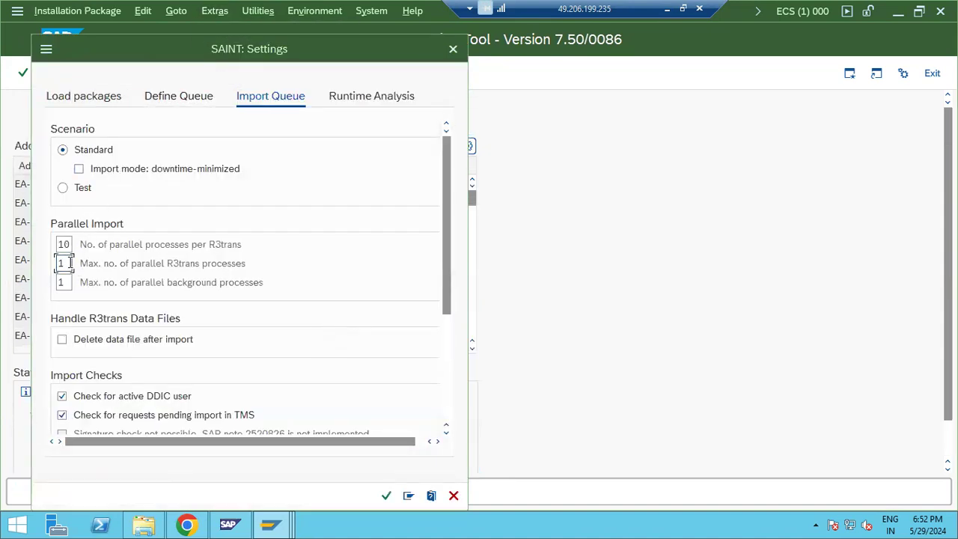
key("Tab")
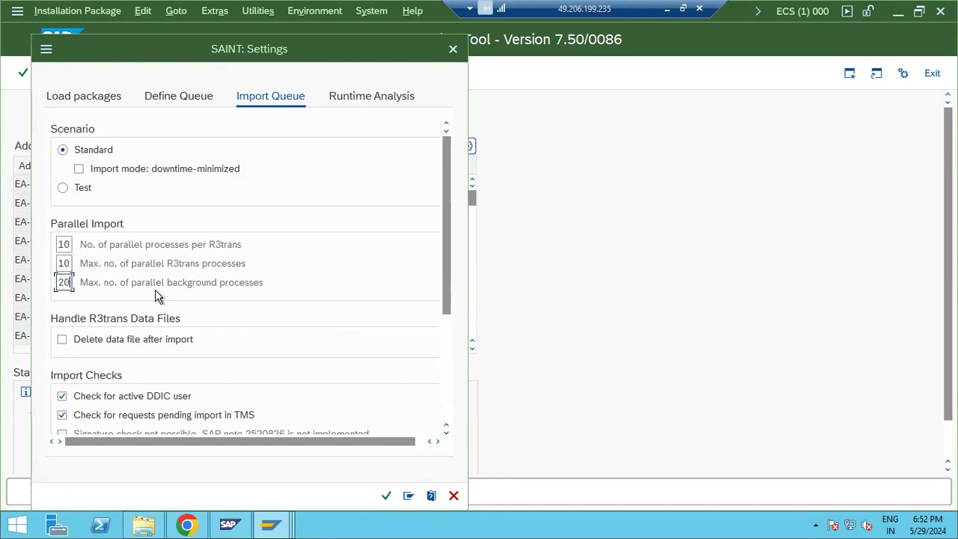
left_click(387, 496)
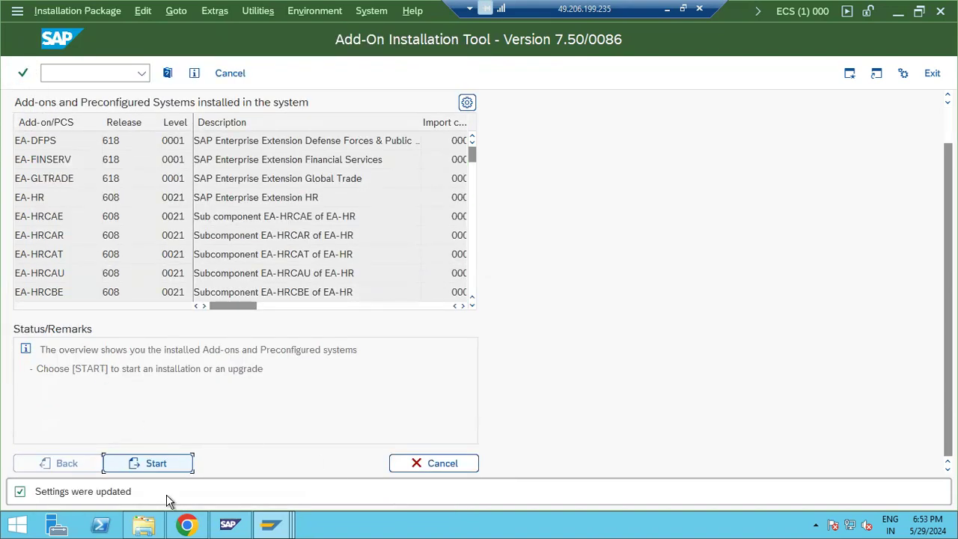
Step: Switch between the Support Package Manager and Add-On Installation Tool windows, ending on SPAM
left_click(271, 524)
left_click(355, 445)
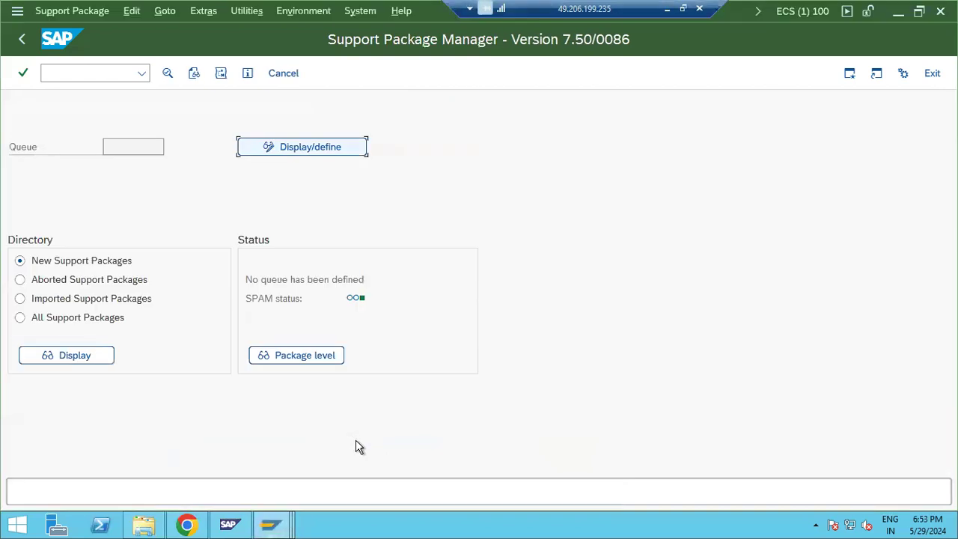
left_click(271, 524)
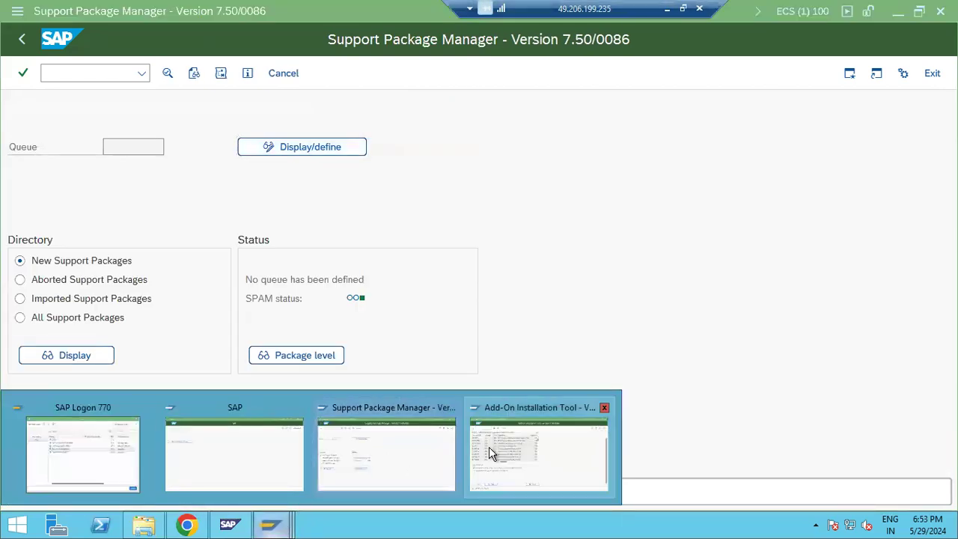
left_click(489, 447)
left_click(269, 524)
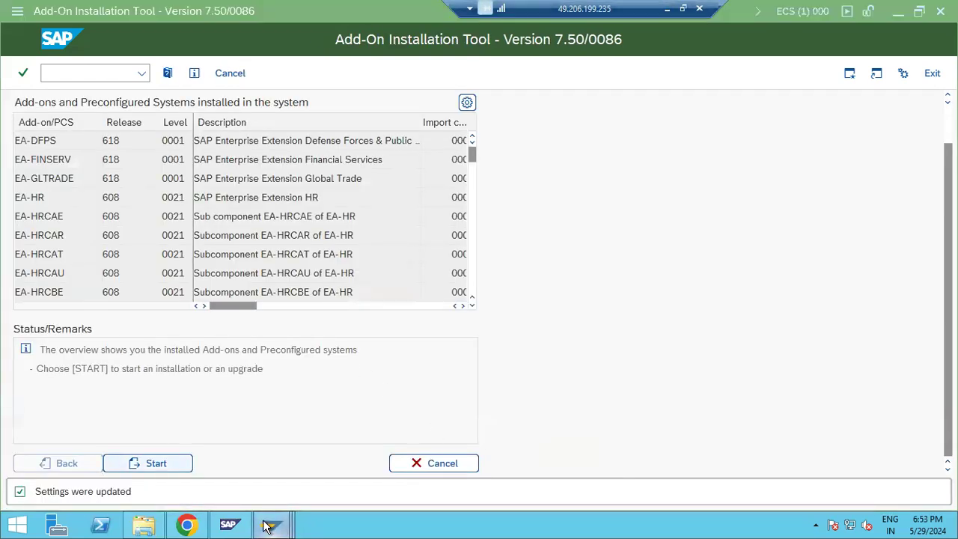
left_click(345, 467)
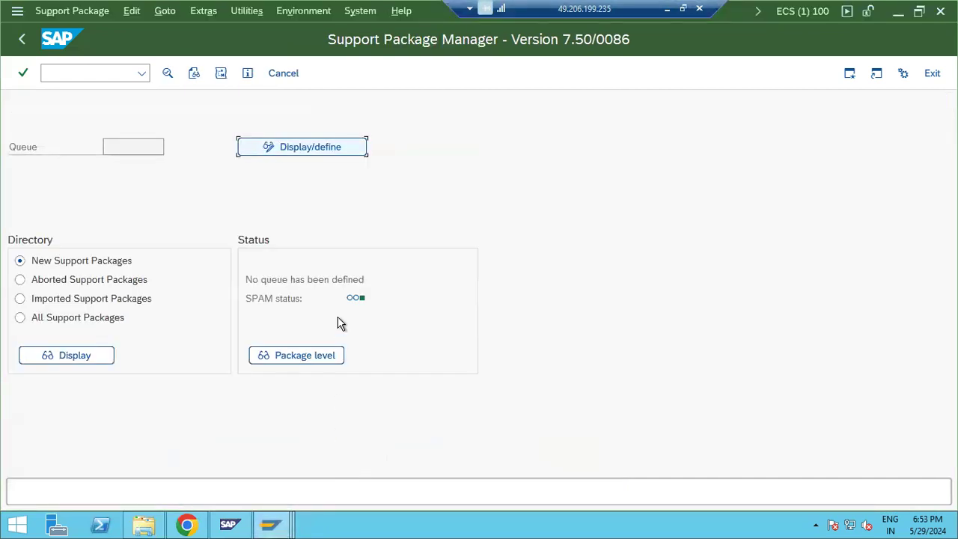
Step: Start a SPAM queue definition, then enter /nsaint in the Add-On Installation Tool window
left_click(277, 147)
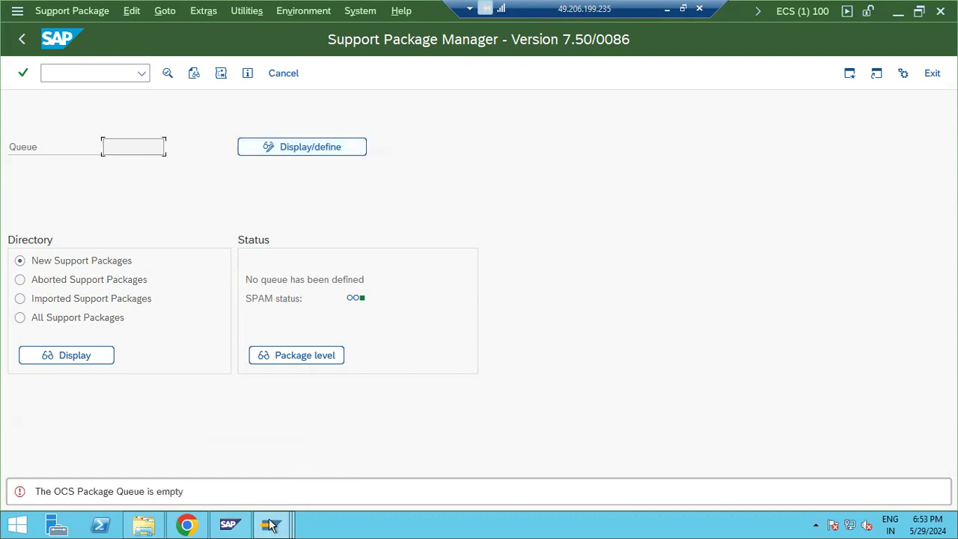
mouse_move(268, 526)
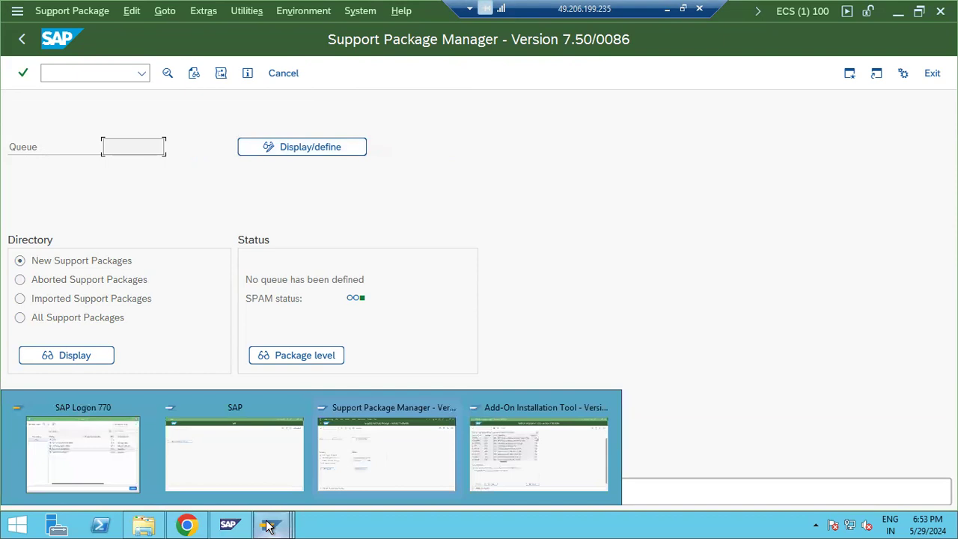
left_click(518, 454)
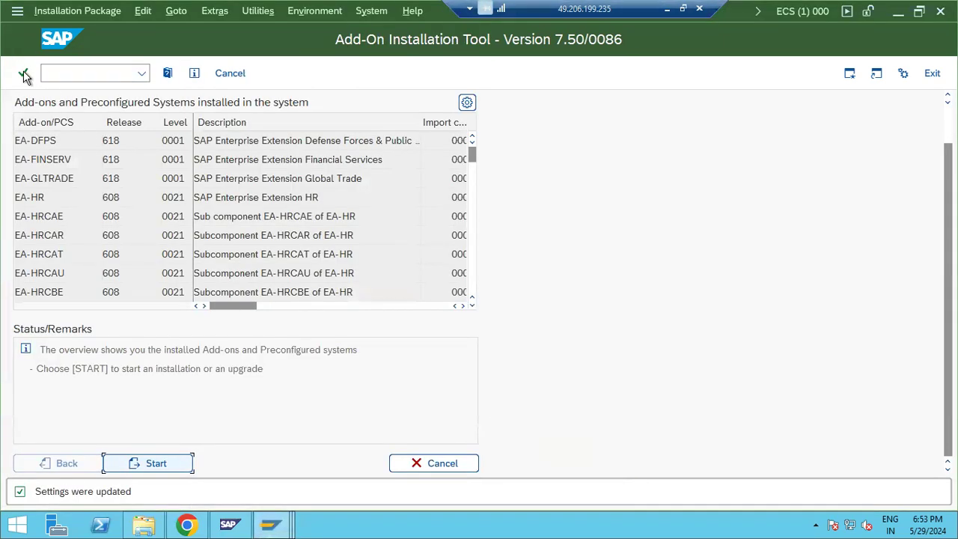
left_click(70, 74)
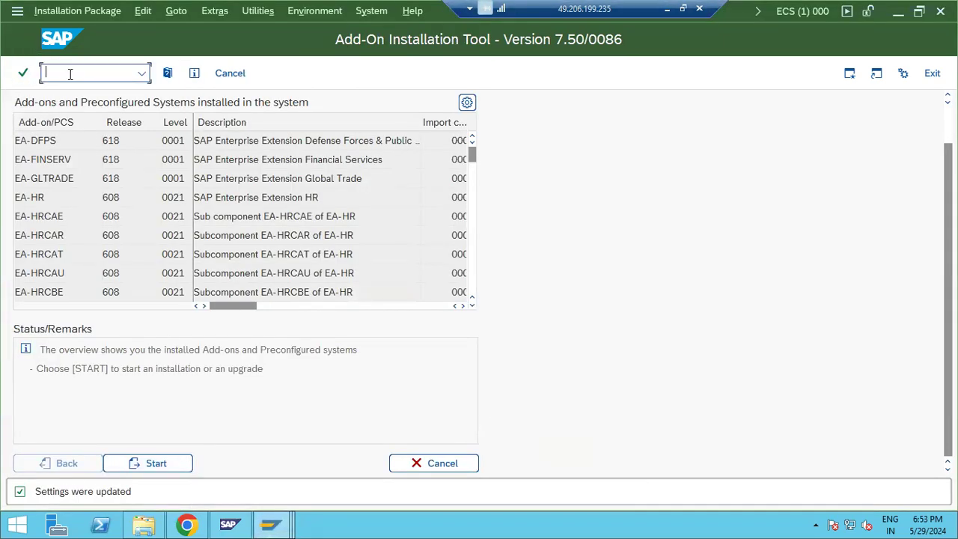
type("/nsaint")
key("Return")
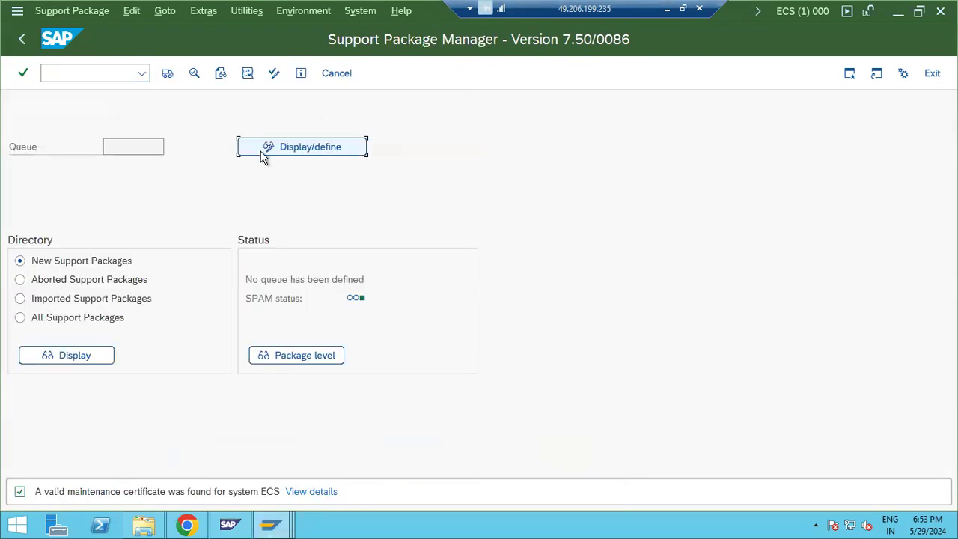
Step: Define the ST-PI 740 queue up to SAPK-74002INSTPI and decline modification adjustment transports
left_click(268, 150)
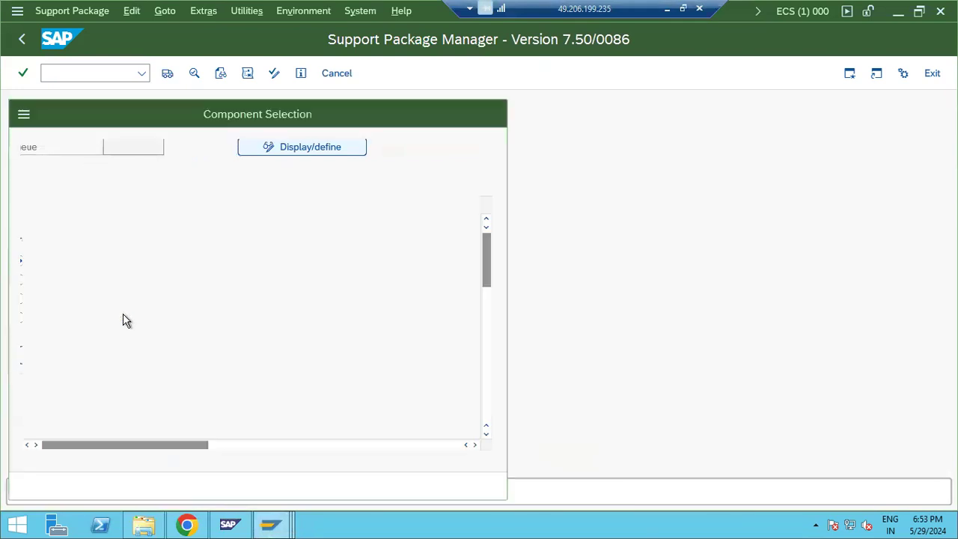
left_click(66, 296)
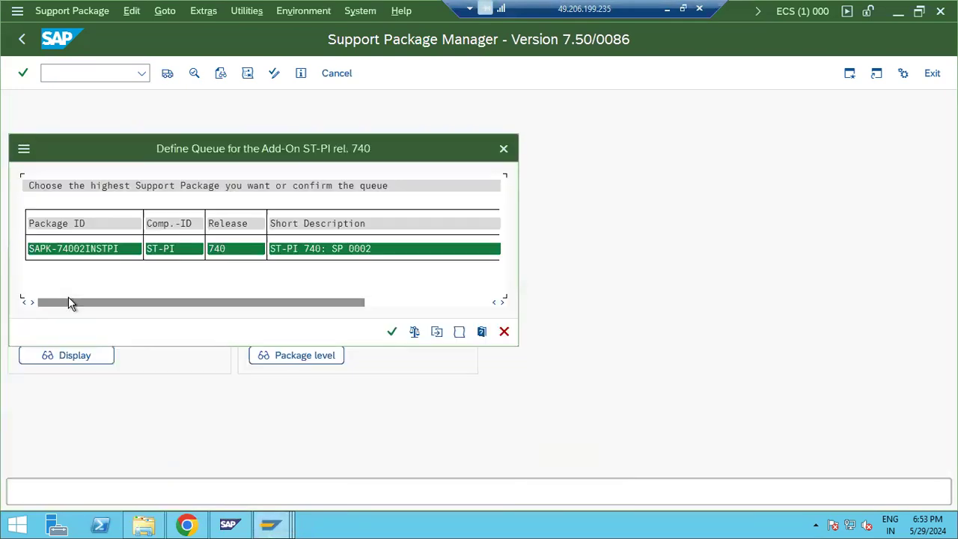
left_click(391, 332)
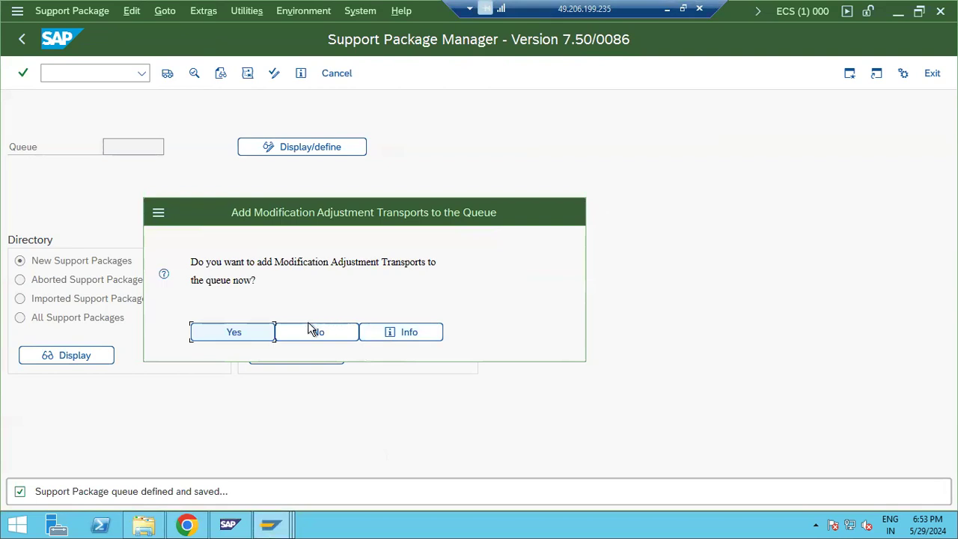
left_click(260, 262)
left_click_drag(206, 262, 437, 262)
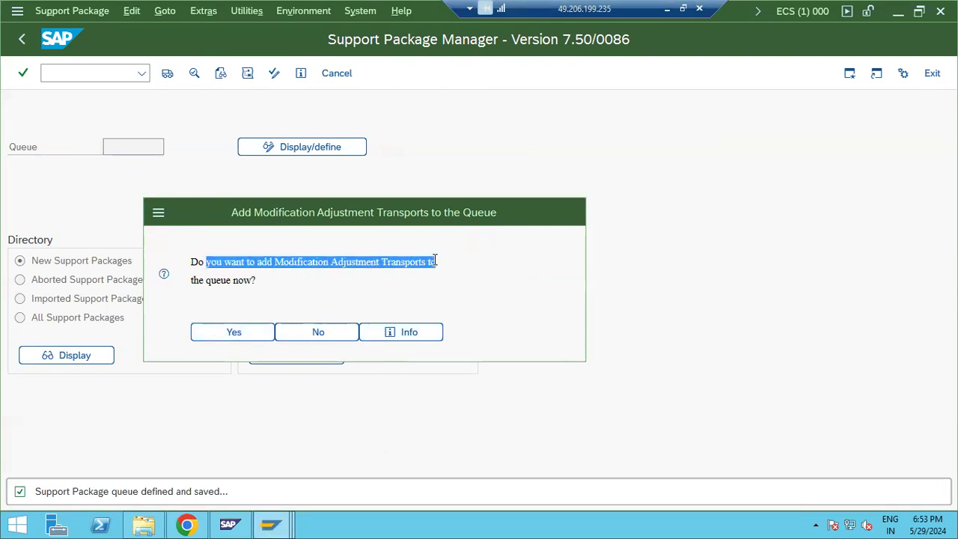
left_click(313, 334)
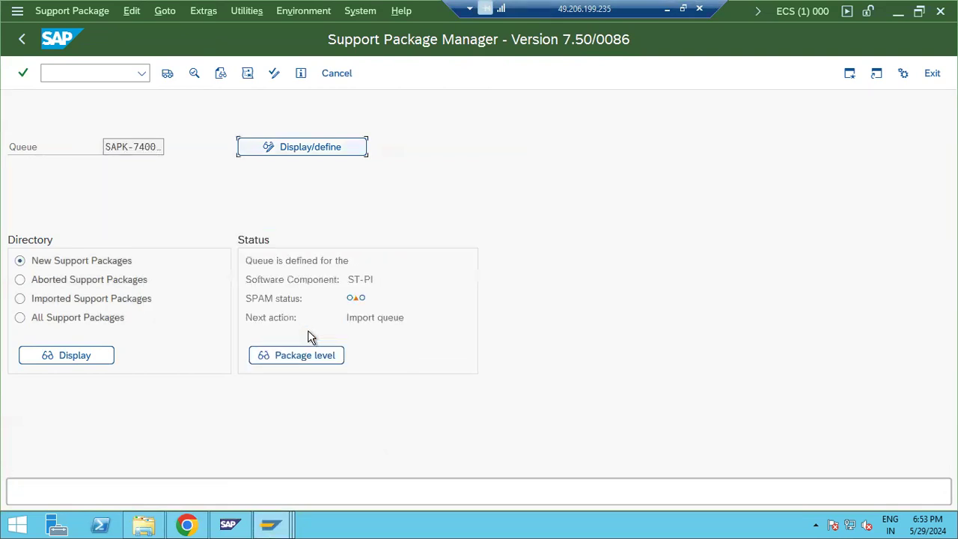
Step: Start the ST-PI queue import with Import 1 set to continue in background immediately
left_click(166, 75)
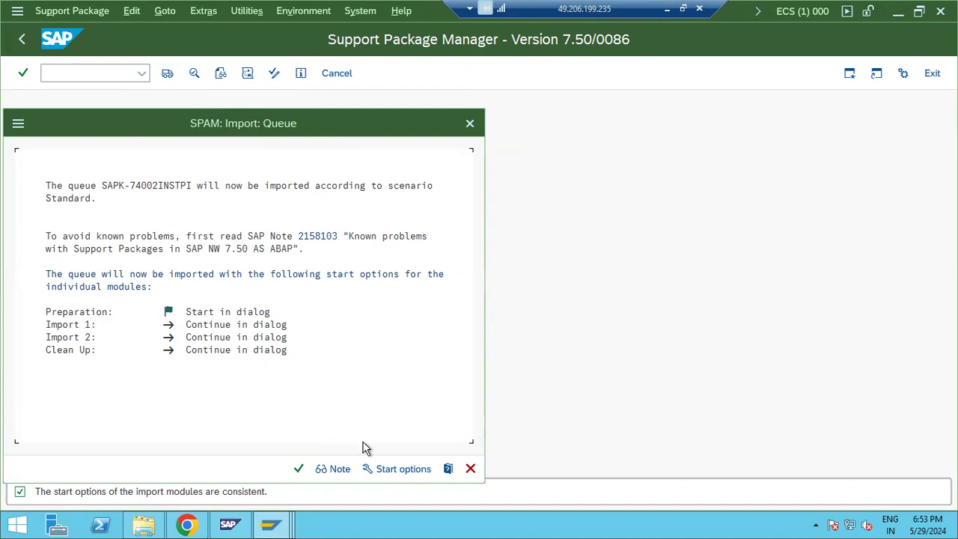
left_click(397, 469)
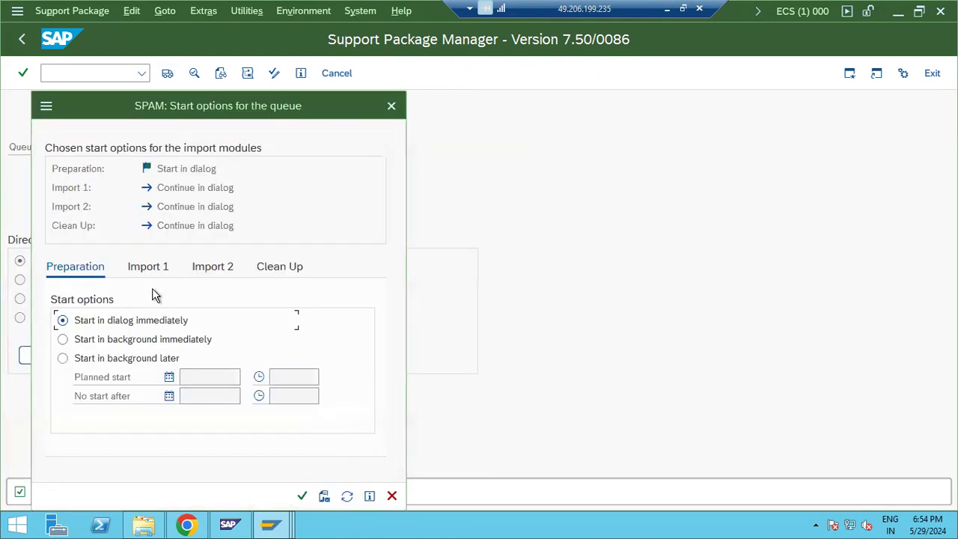
left_click(148, 275)
left_click(92, 338)
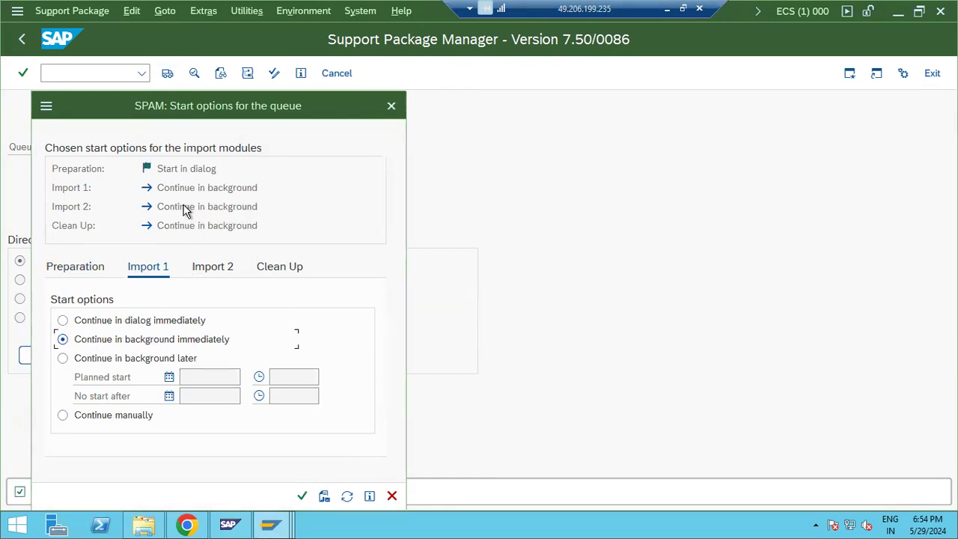
left_click(302, 496)
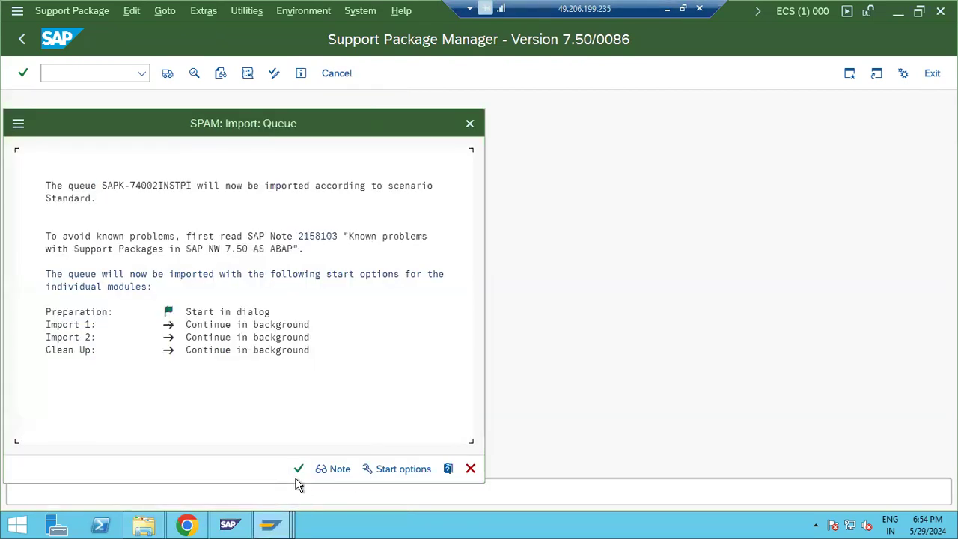
left_click(298, 470)
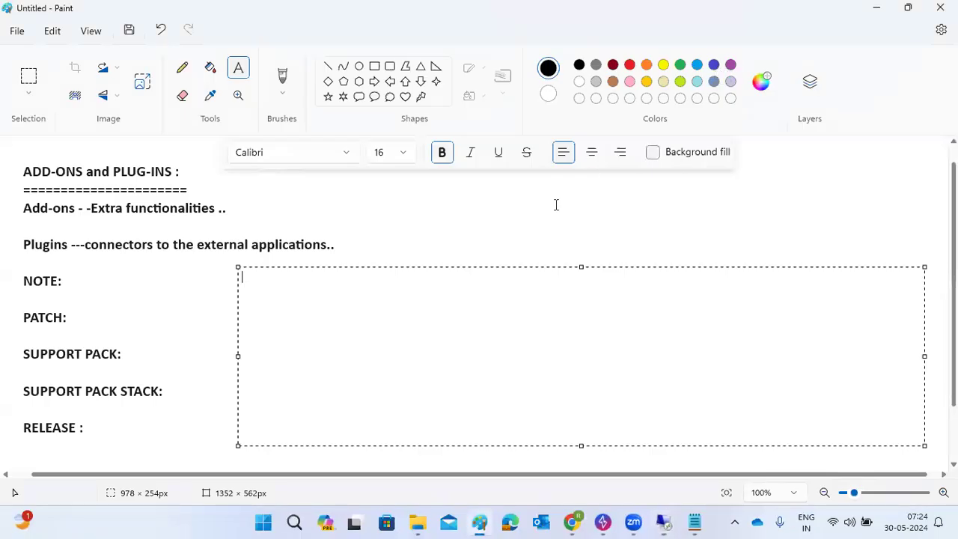
Step: Write checklist lines 000-DDIC, LICENSE, no open transports, inactive objects, failed update requests, SM58, then return to SAP
type("000-DDIC")
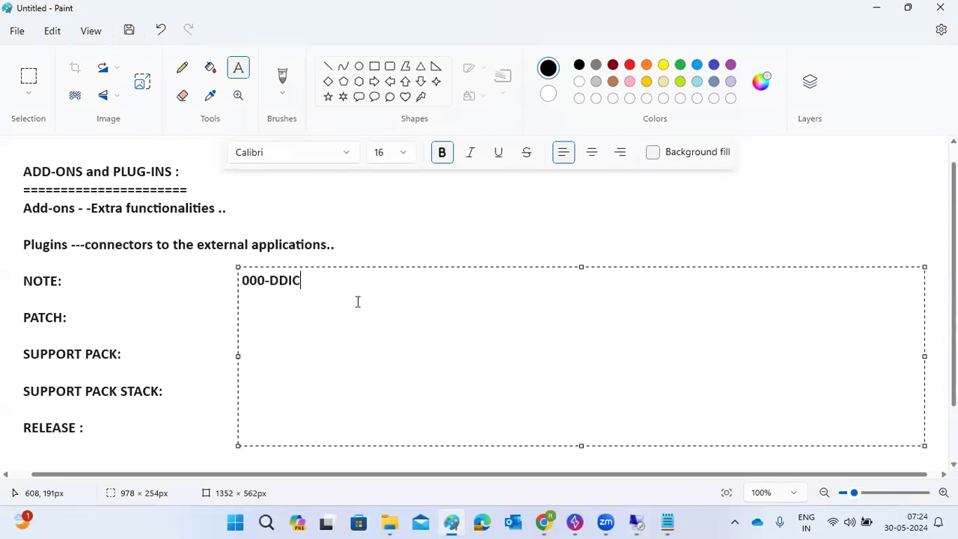
key("Return")
type("---LICENSE")
key("Return")
type("---")
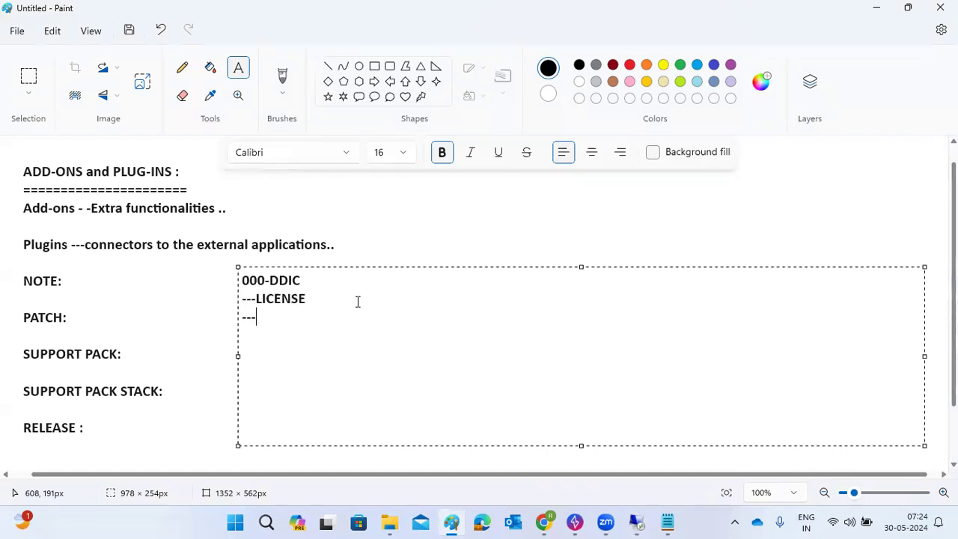
type("NO open ")
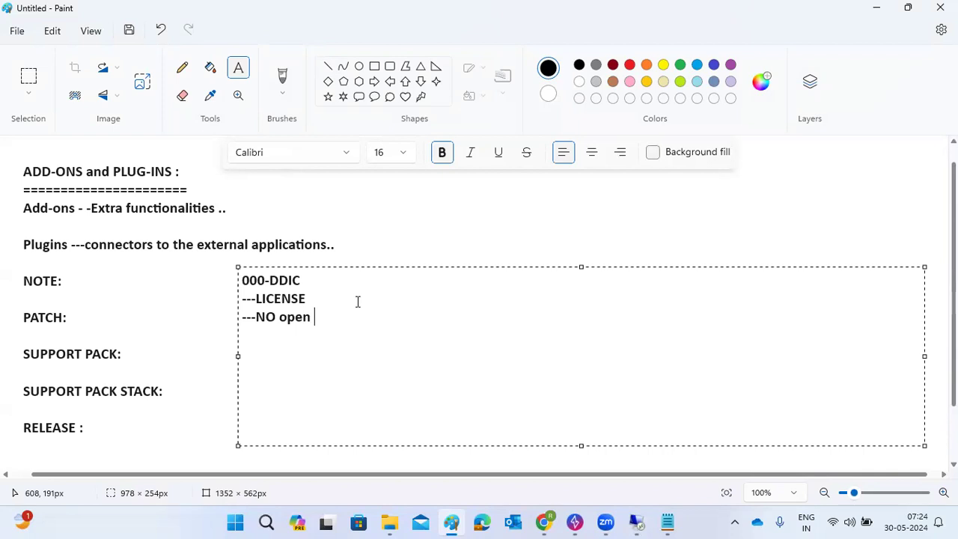
type("TRANAS")
key("Return")
type("--no inactive object")
key("Return")
type("--no failed update requests")
key("Return")
type("--")
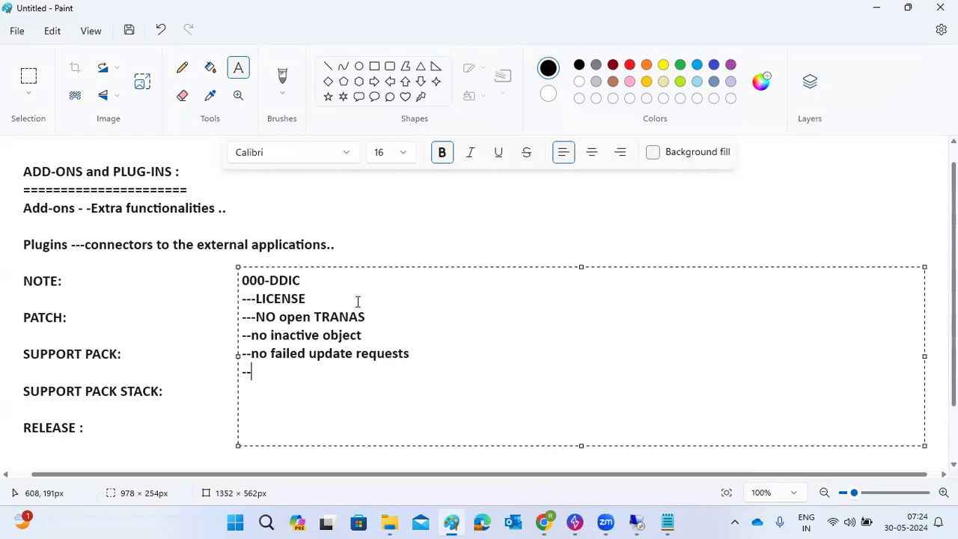
type("no Sm58 -")
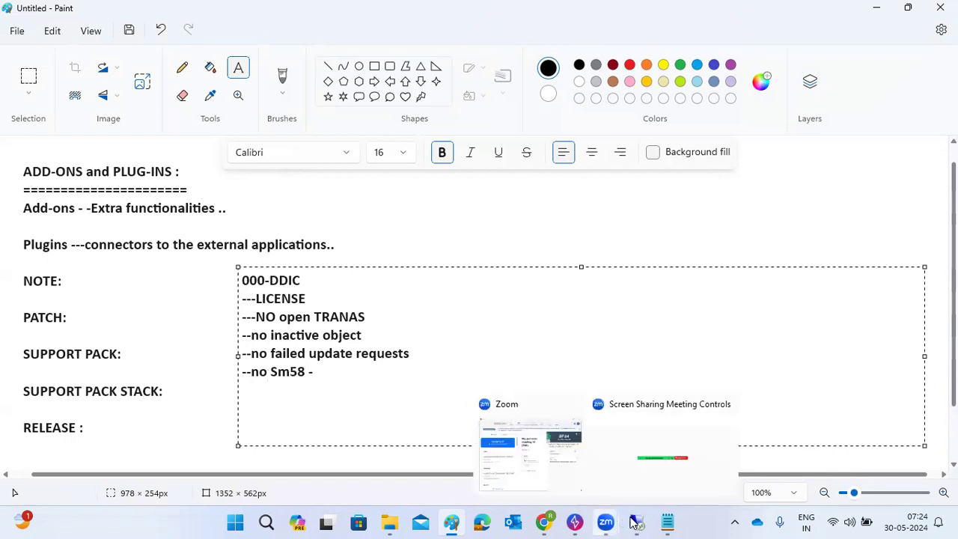
mouse_move(636, 521)
left_click(674, 453)
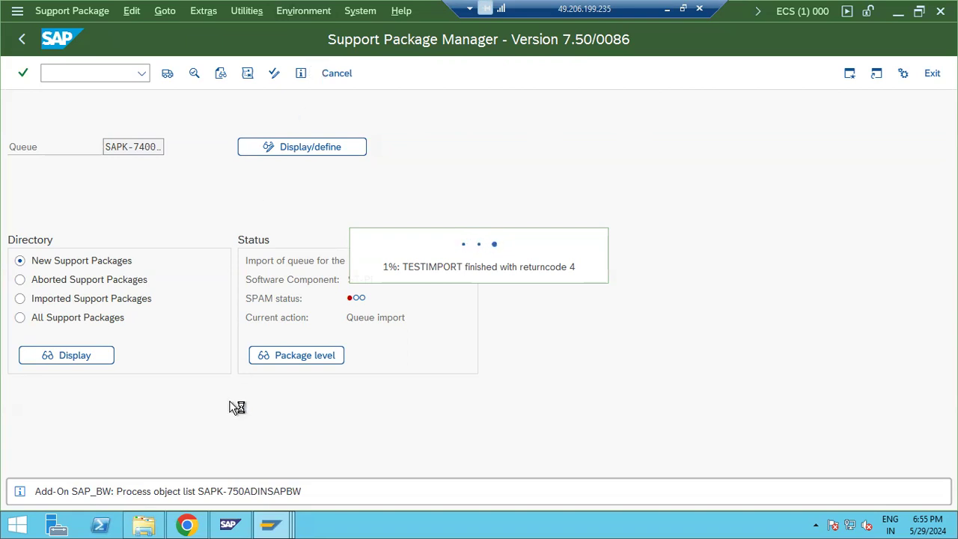
Step: Bring the client 100 Support Package Manager window to the front
left_click(271, 526)
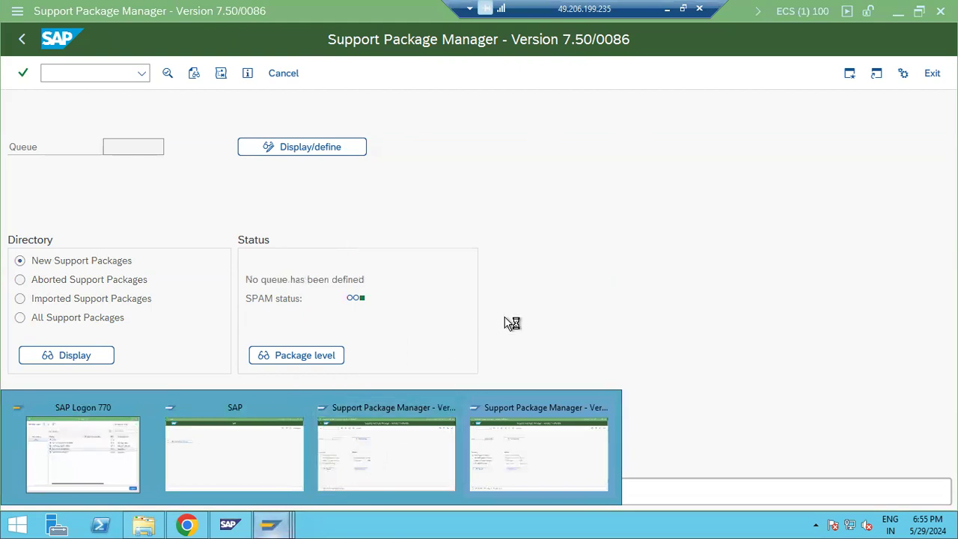
left_click(370, 453)
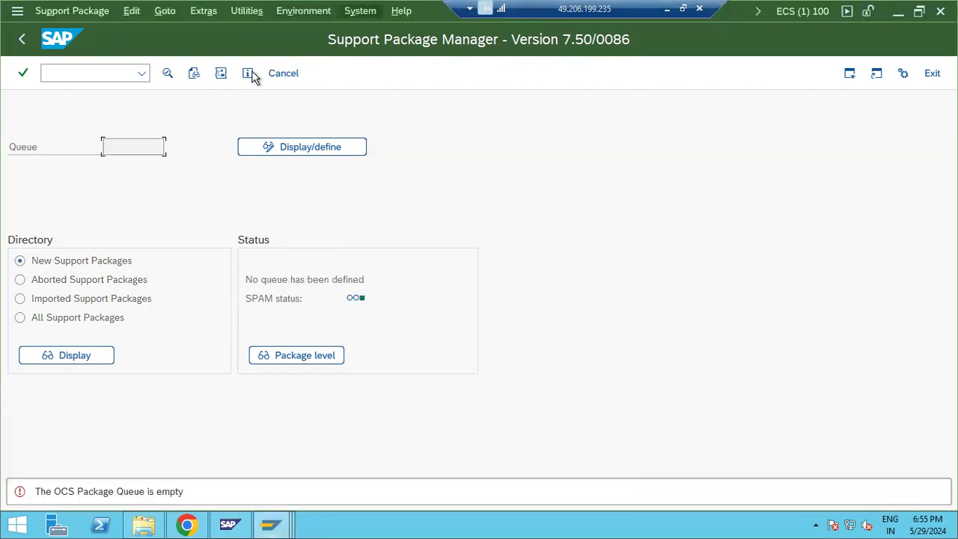
Step: Open System Status and review components MDG_FND, ST-PI, SAP_UI and product EHP8 FOR SAP ERP 6.0
left_click(360, 10)
left_click(367, 280)
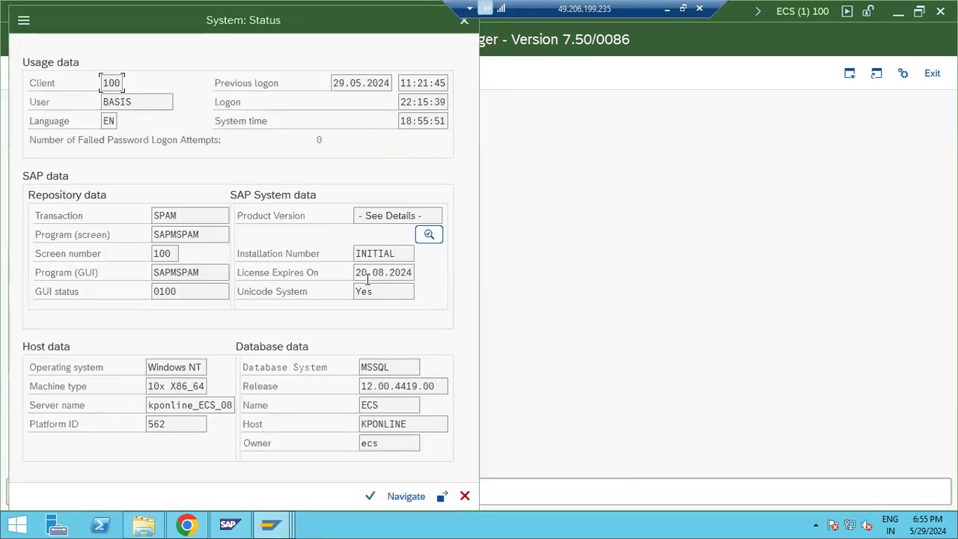
left_click(430, 237)
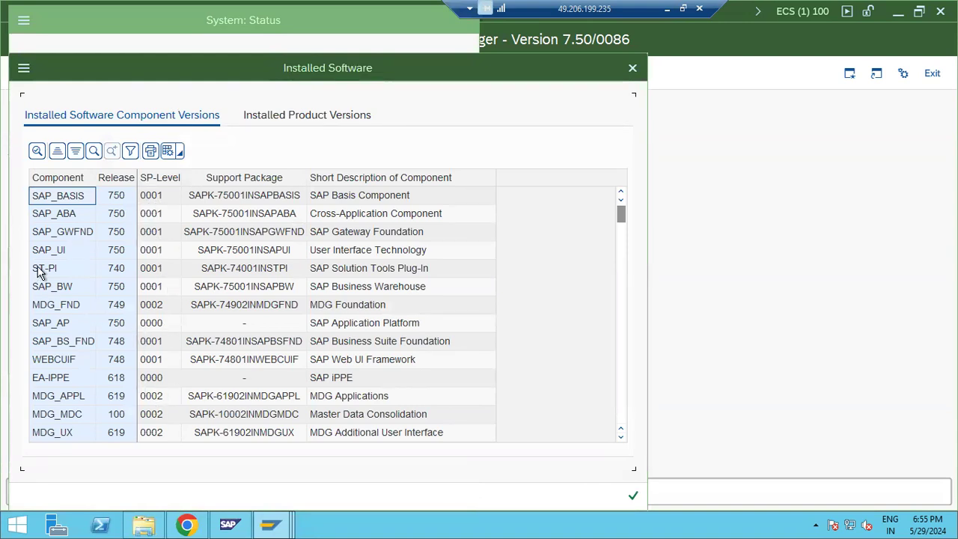
left_click(65, 307)
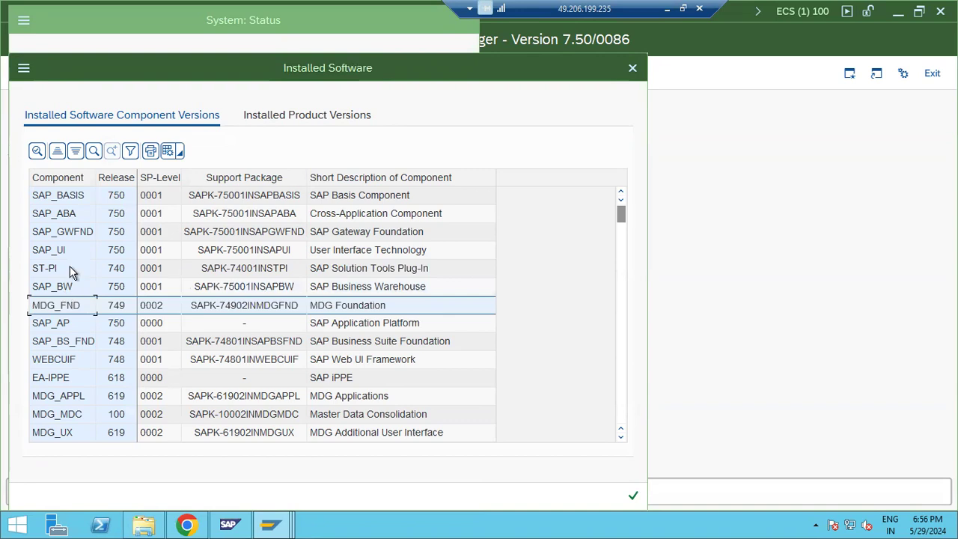
left_click(68, 270)
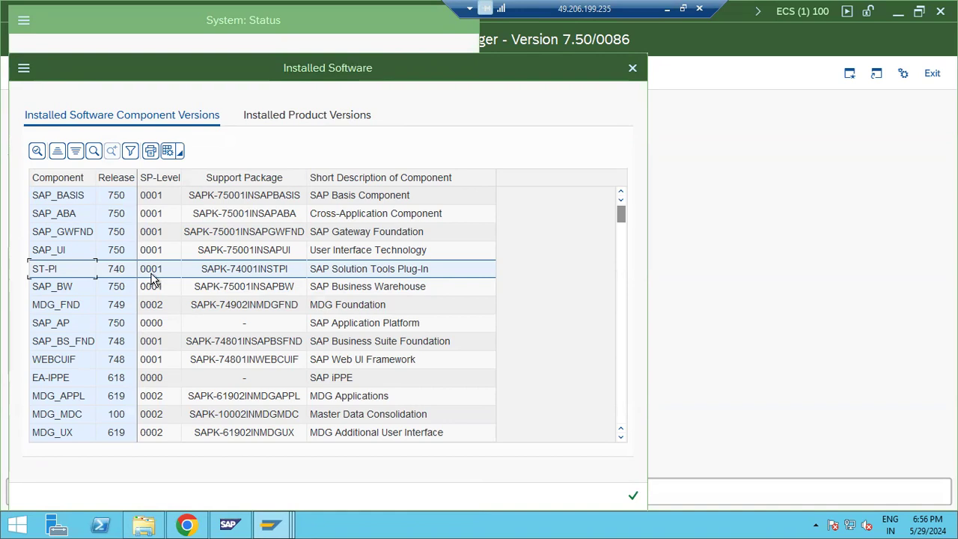
left_click(63, 251)
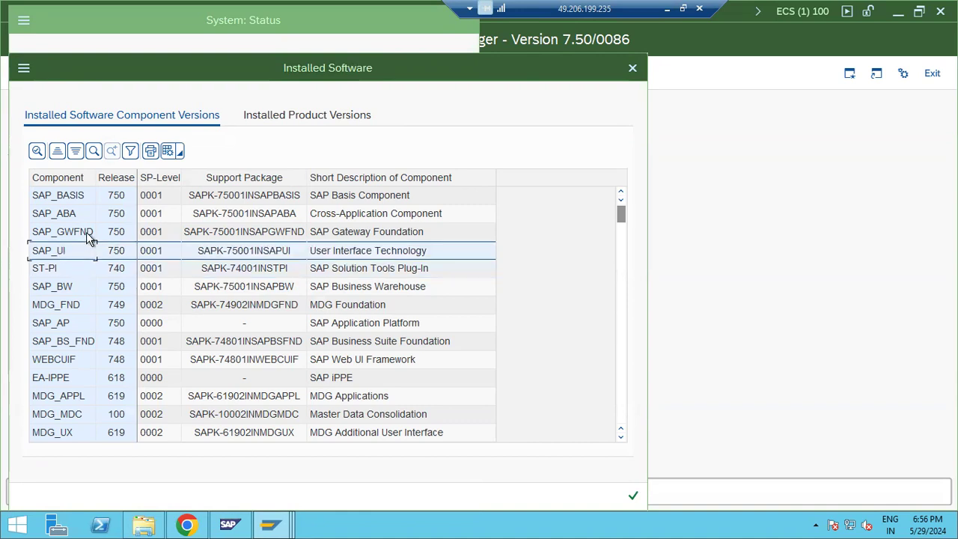
left_click(302, 115)
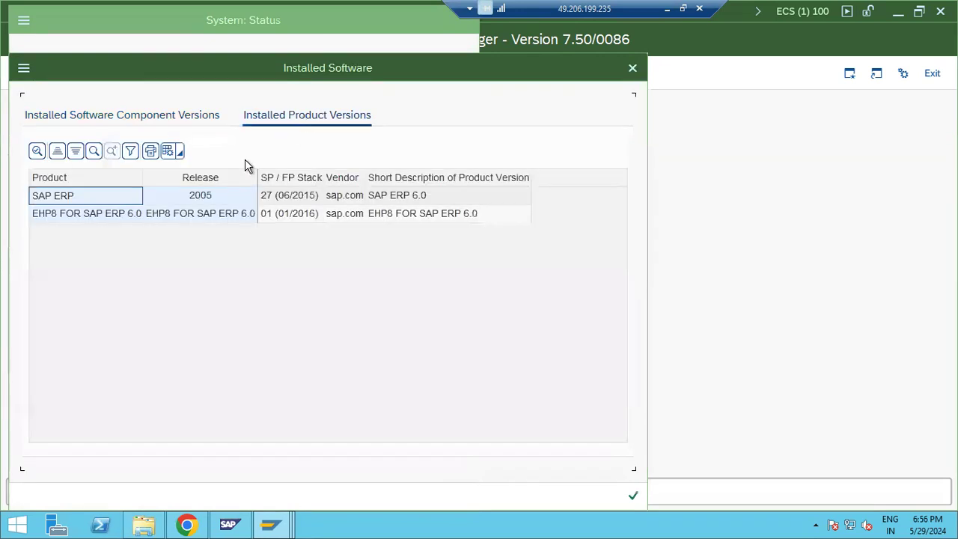
left_click(43, 215)
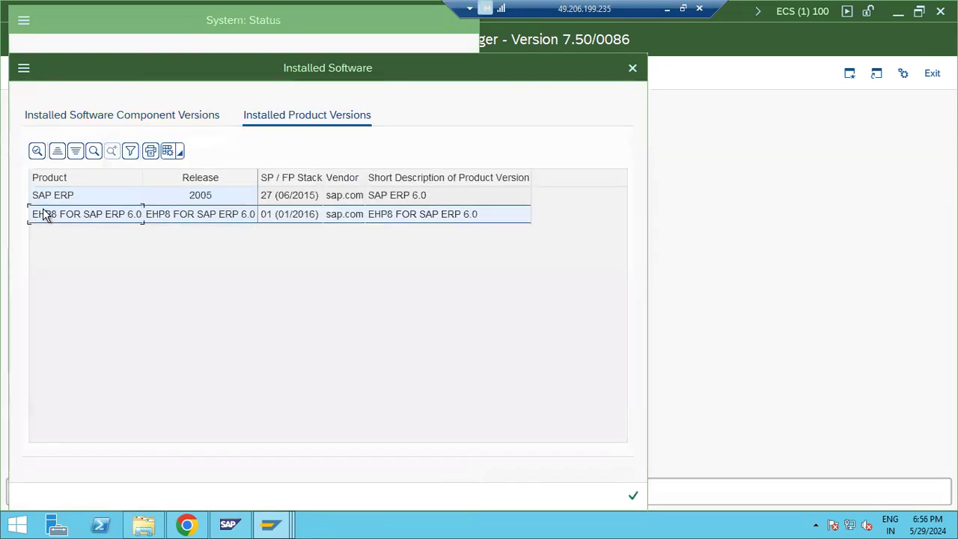
left_click(167, 116)
Step: Scroll through the Component column of the installed versions list, then close it
left_click(65, 177)
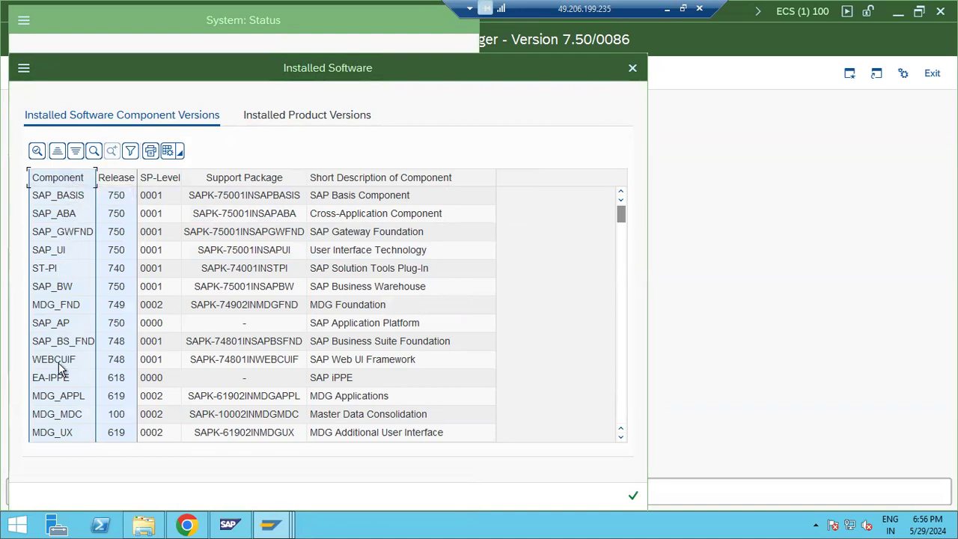
scroll(59, 366, "down", 20)
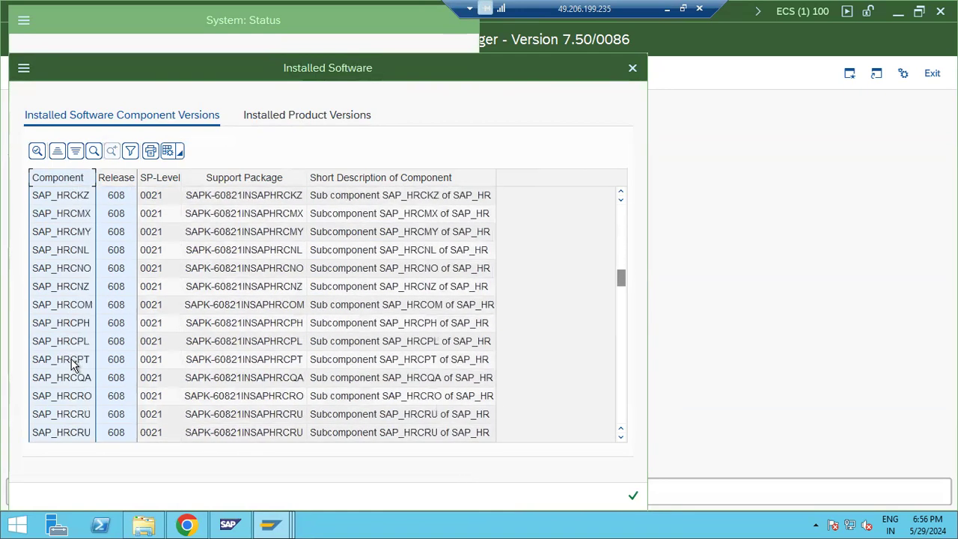
scroll(127, 381, "down", 6)
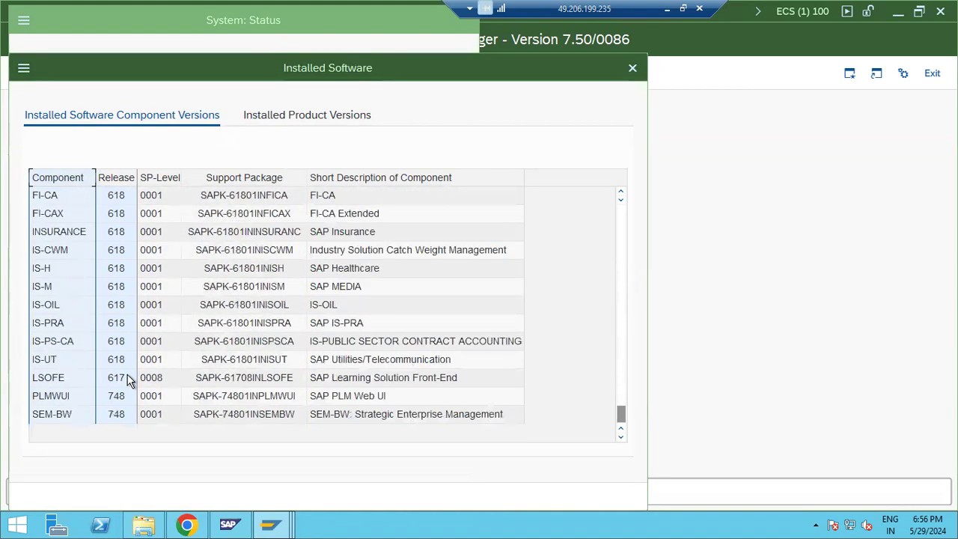
scroll(127, 381, "up", 6)
scroll(128, 381, "up", 8)
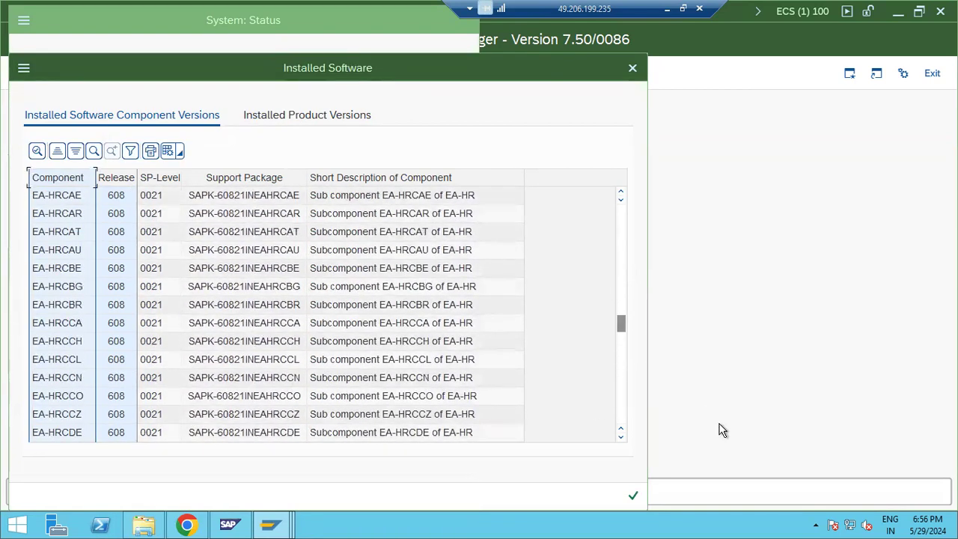
left_click(632, 498)
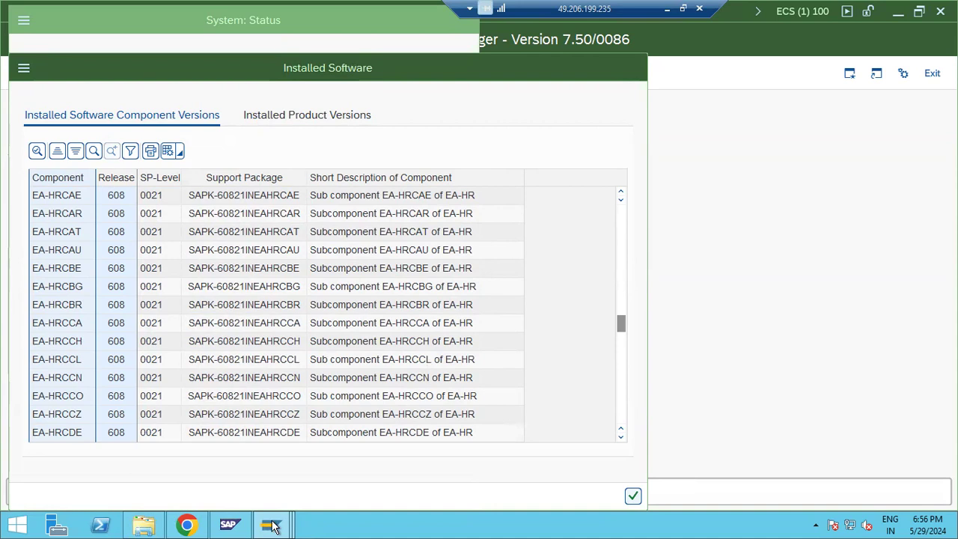
Step: Bring the Support Package Manager forward to watch the import, then minimize and restore the remote session
mouse_move(273, 526)
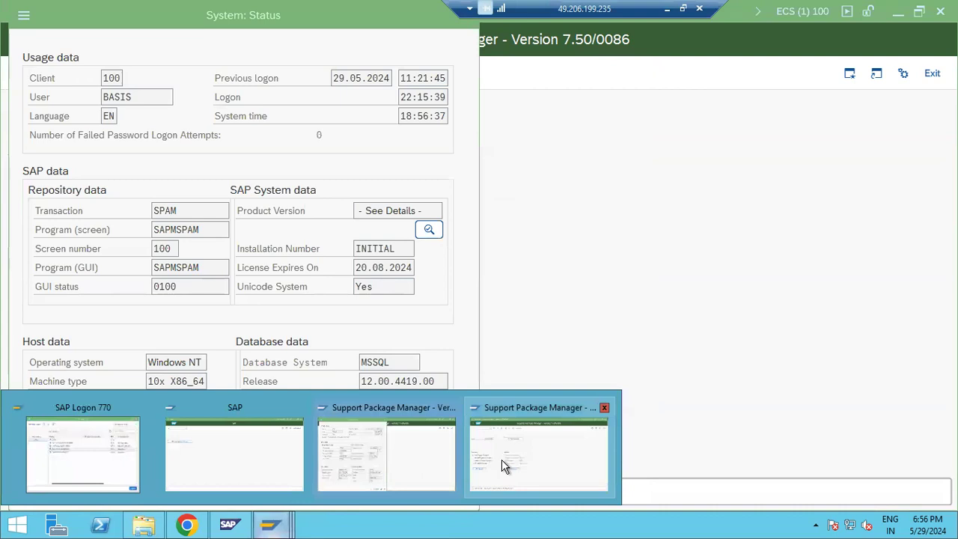
mouse_move(501, 460)
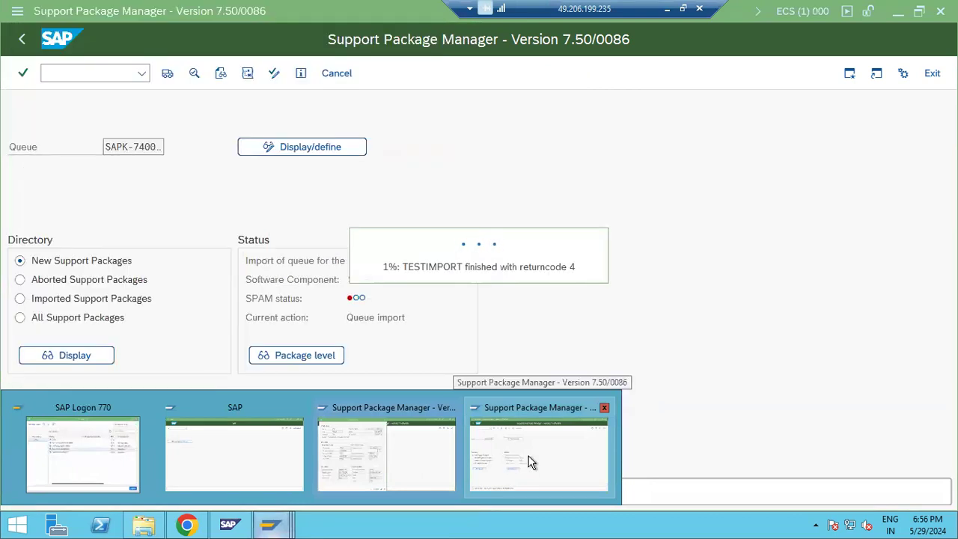
left_click(529, 462)
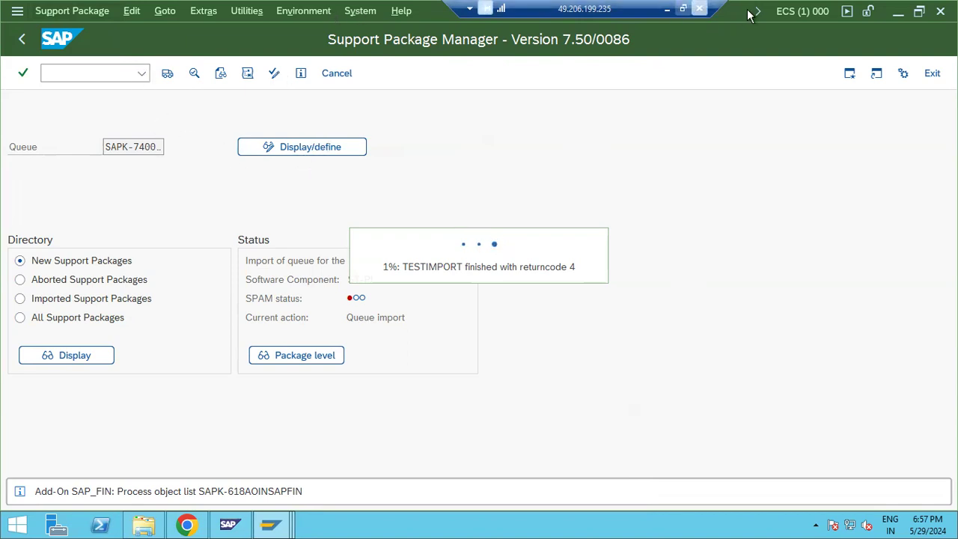
left_click(666, 9)
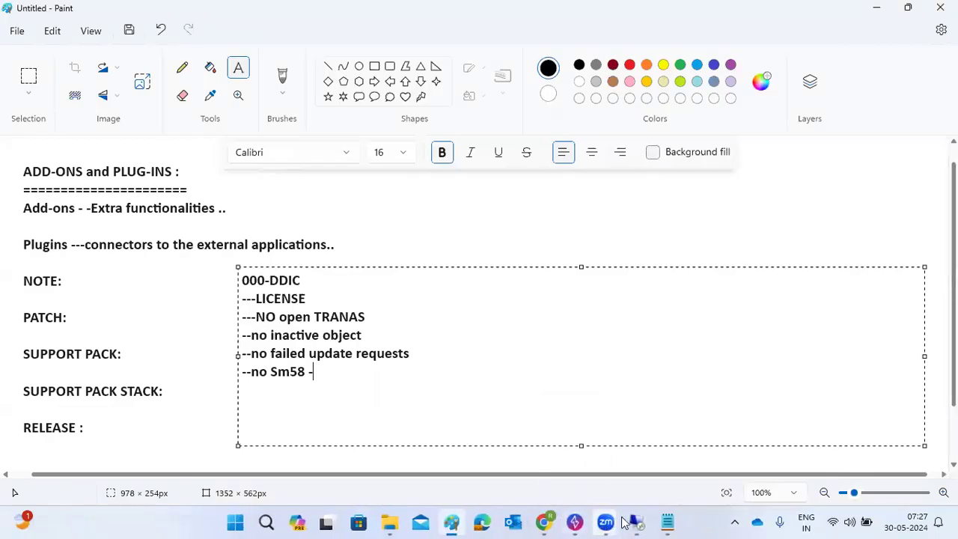
mouse_move(628, 500)
left_click(658, 456)
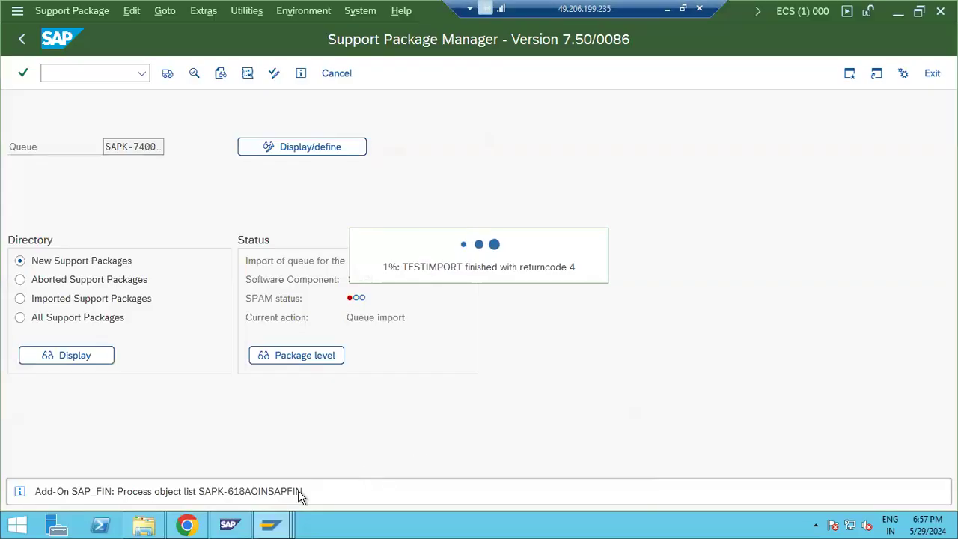
Step: Review the MDG_FND, SAP_BS_FND and ST-PI component rows, then bring the NWS session forward
mouse_move(277, 516)
left_click(355, 467)
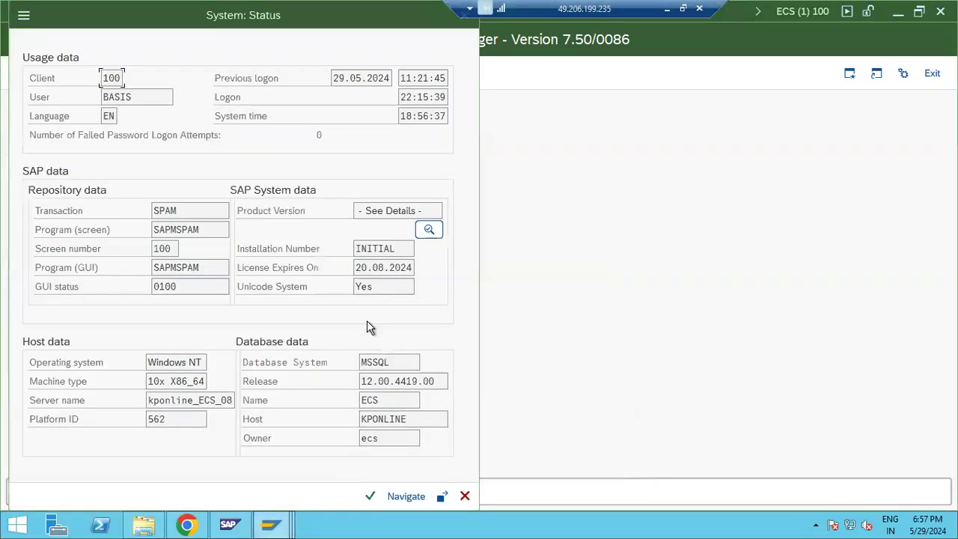
left_click(428, 232)
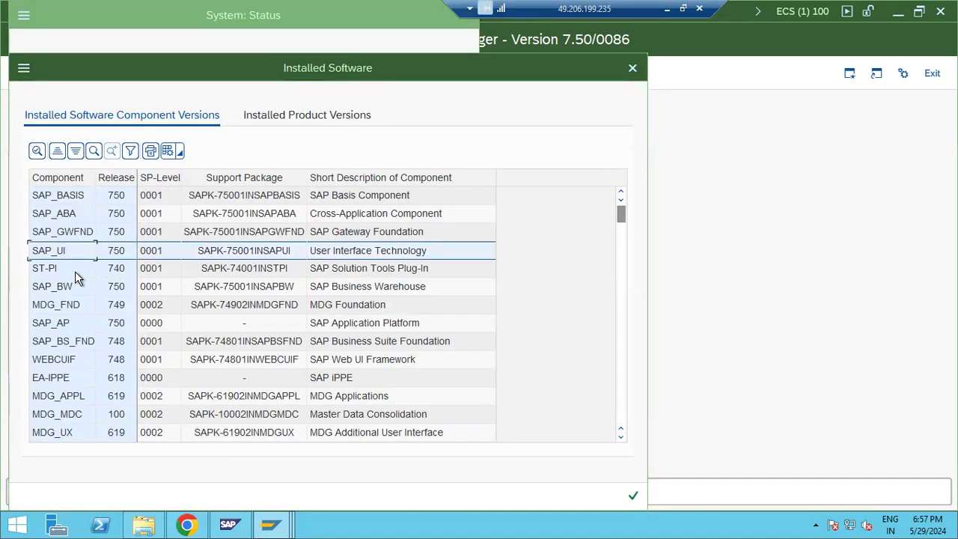
left_click(80, 306)
left_click(78, 339)
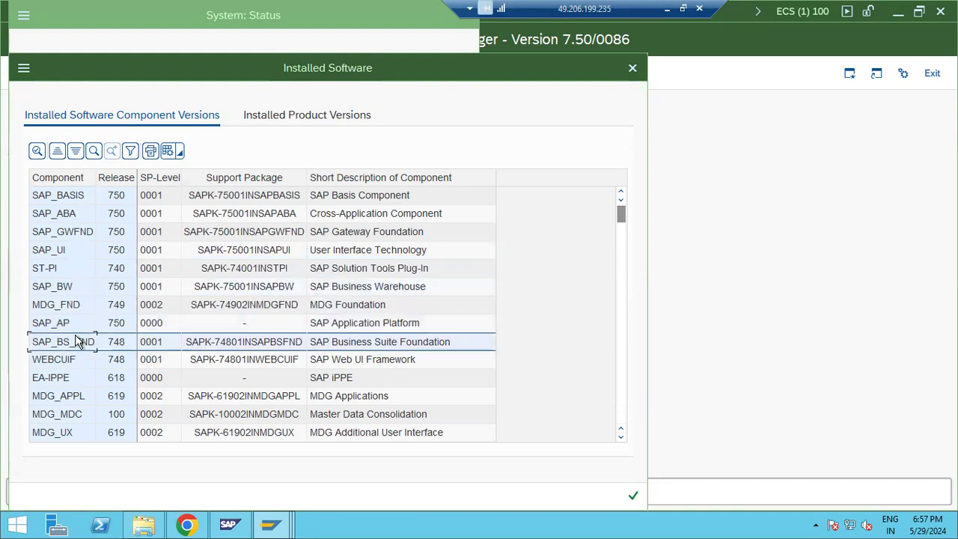
left_click(67, 269)
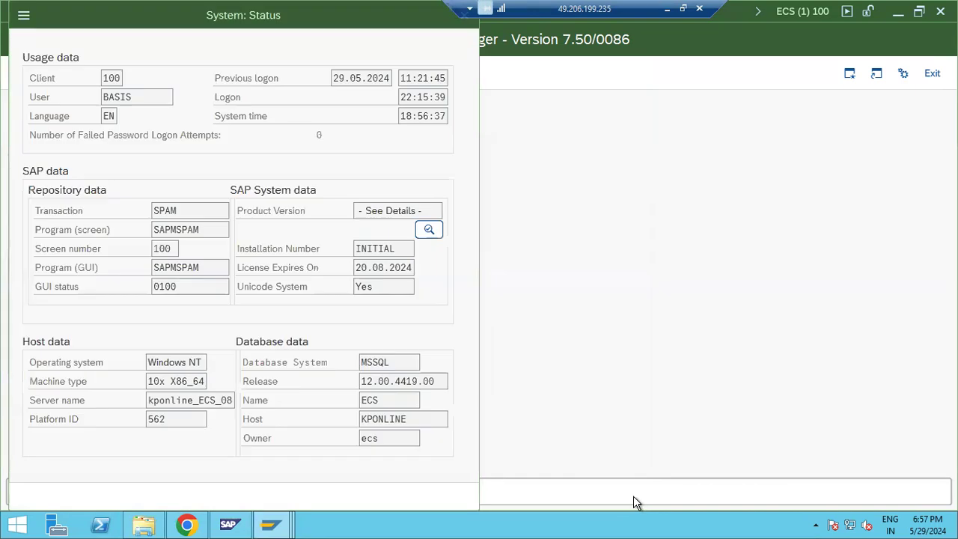
left_click(272, 524)
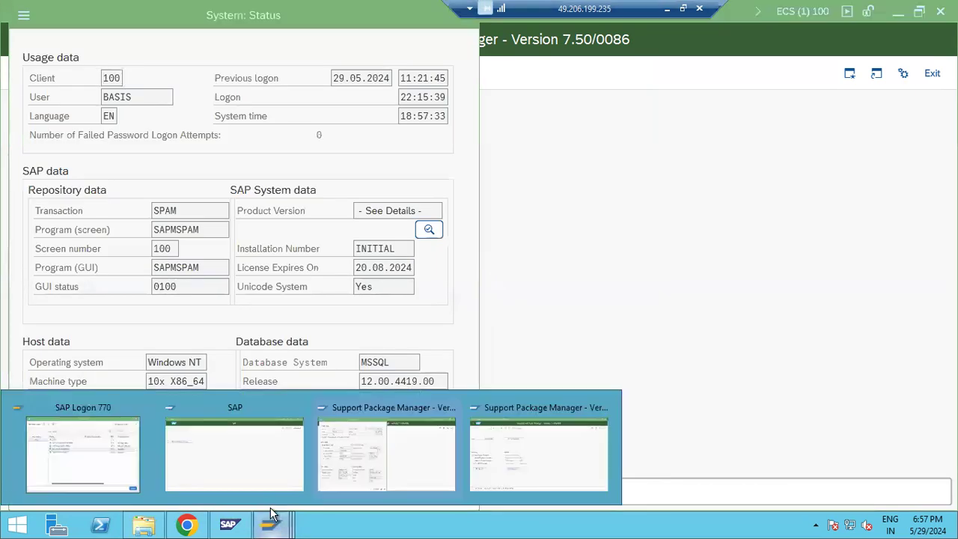
left_click(246, 457)
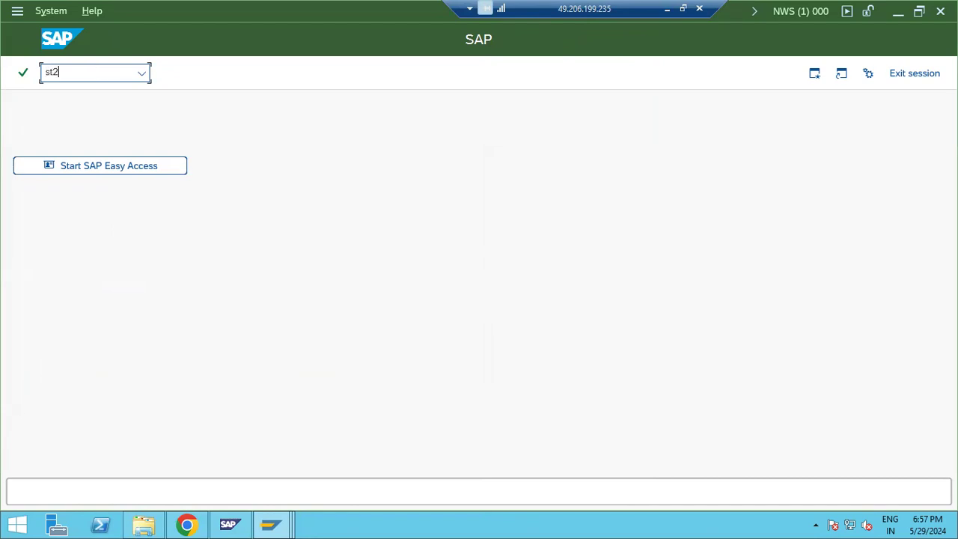
Step: In ST22, list today's dumps and open the 18:44:40 DBIF_REPO_PART_ALREADY_EXISTS error
key("Return")
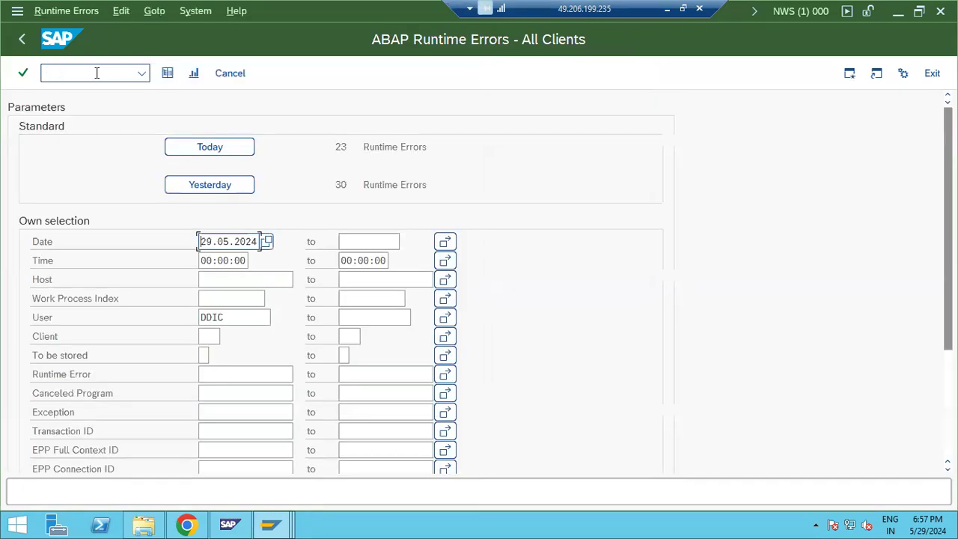
left_click(239, 155)
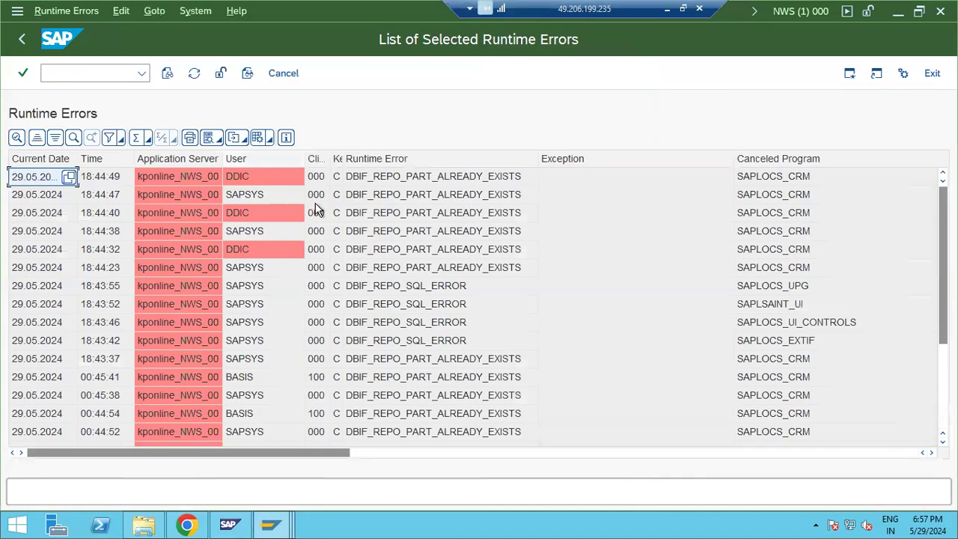
left_click(376, 213)
double_click(376, 213)
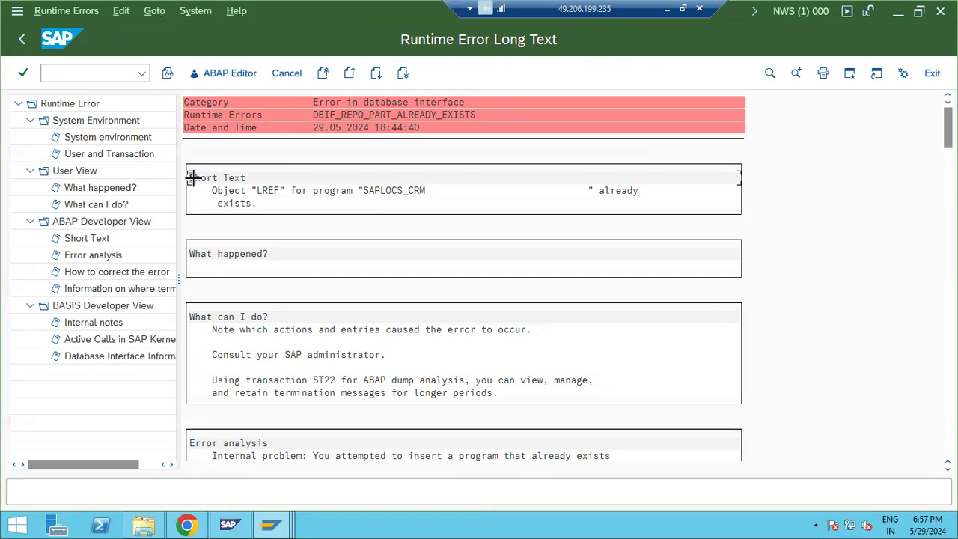
Step: Copy the dump's short text and switch to Chrome to search for it
left_click_drag(192, 177, 624, 217)
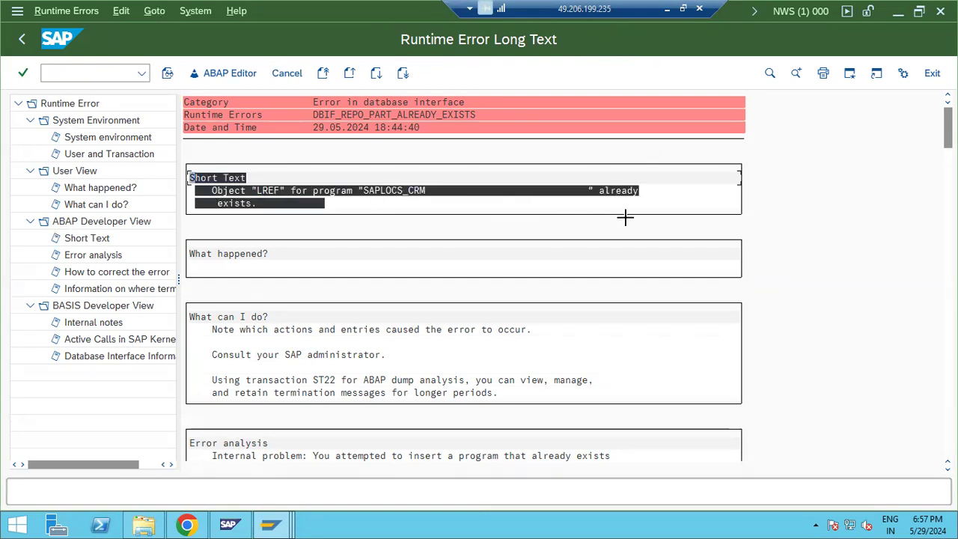
key("ctrl+c")
left_click(187, 523)
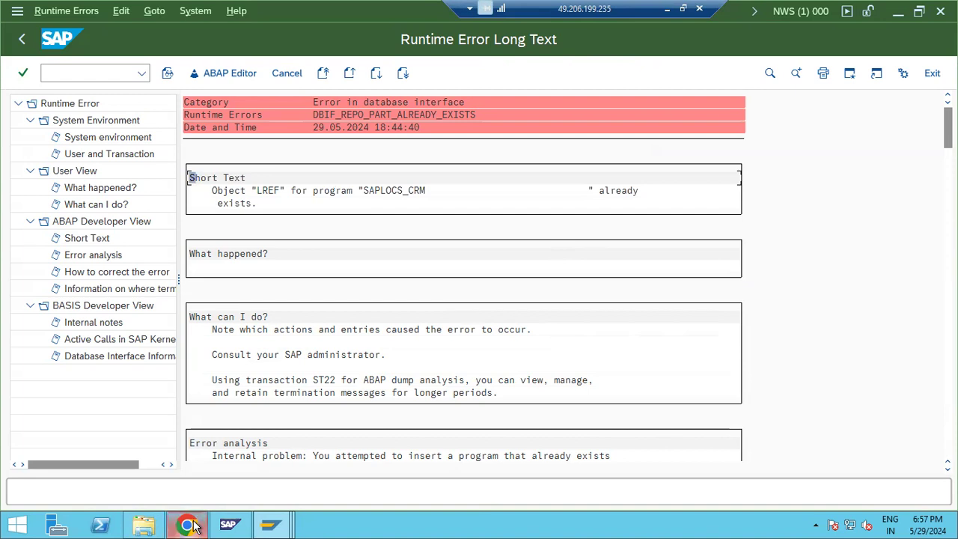
key("ctrl+Tab")
Step: Search the web for the copied SAPLOCS_CRM 'LREF' error text in the remote session's Chrome
key("ctrl+l")
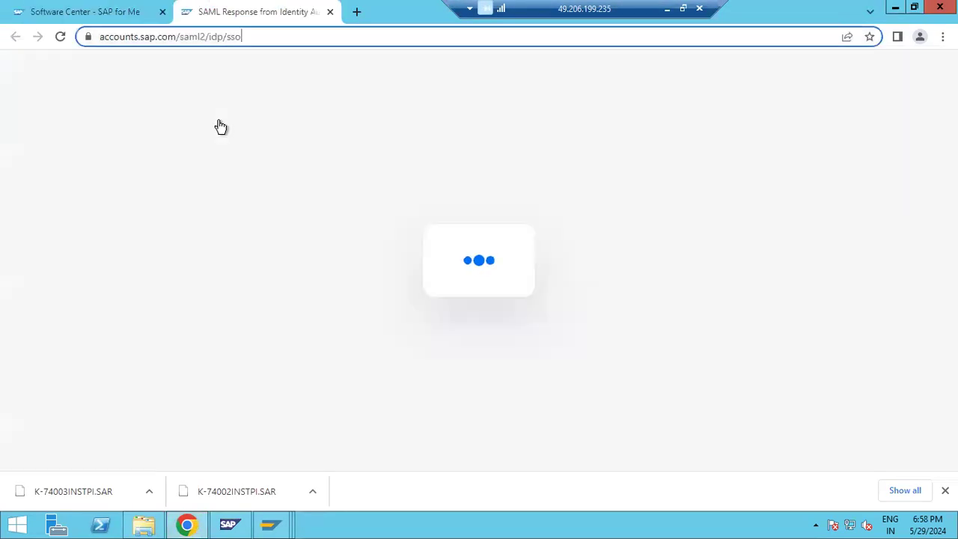
key("ctrl+v")
key("Return")
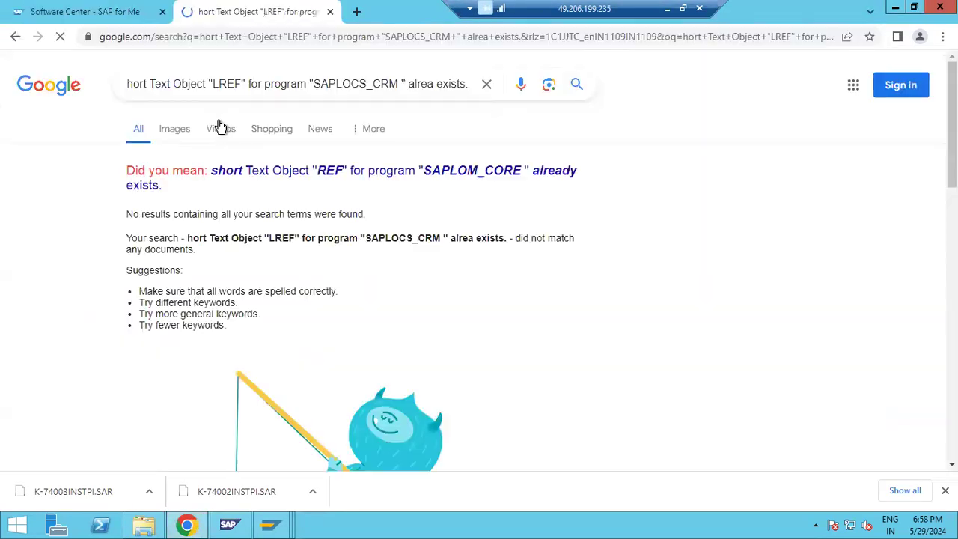
left_click(291, 172)
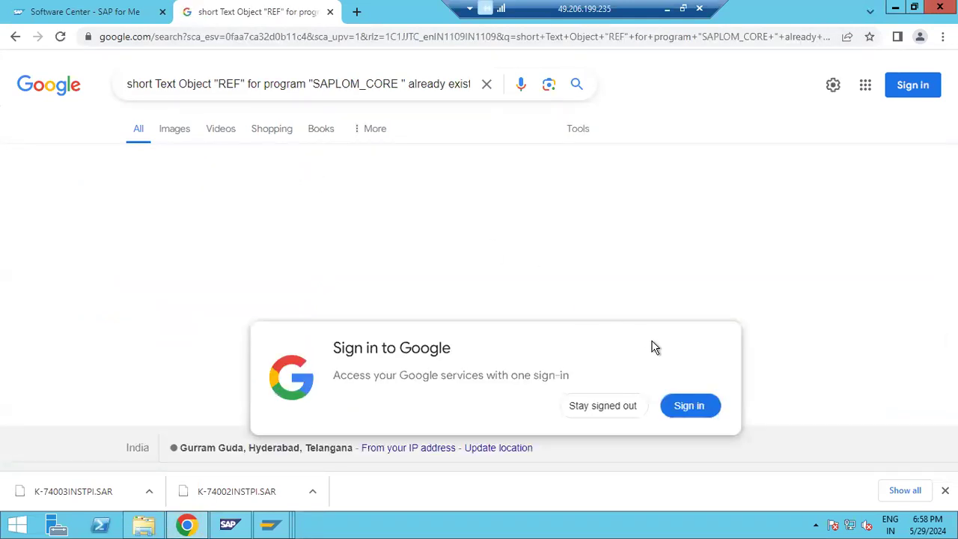
left_click(617, 405)
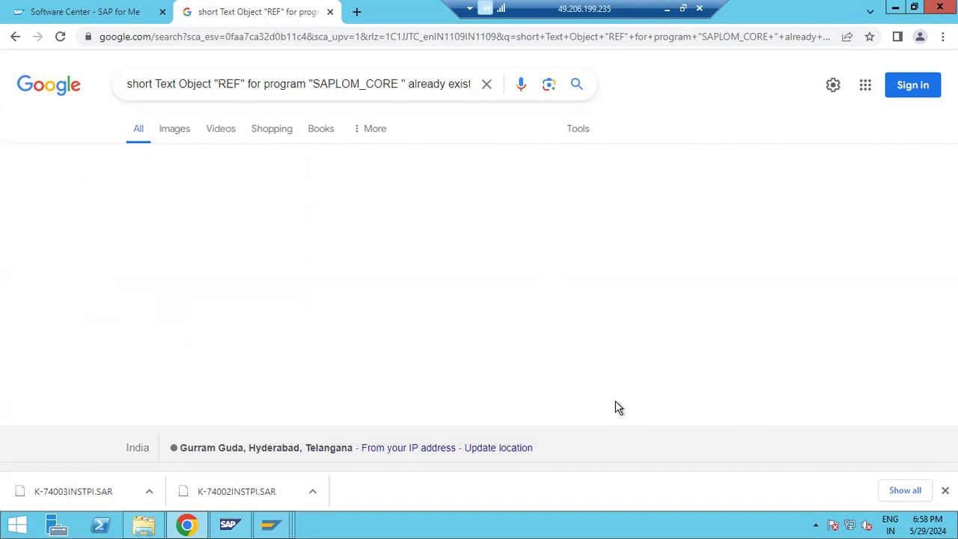
left_click(61, 17)
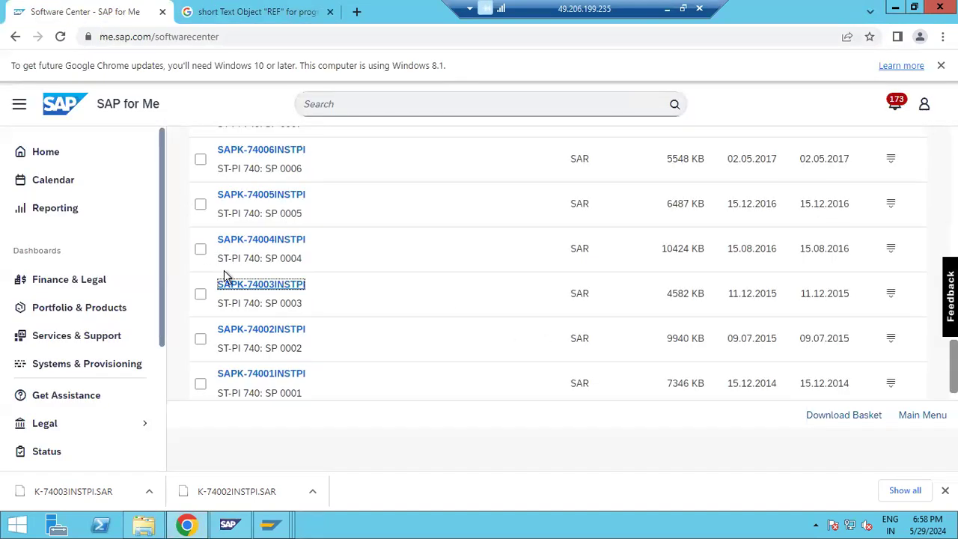
left_click(250, 15)
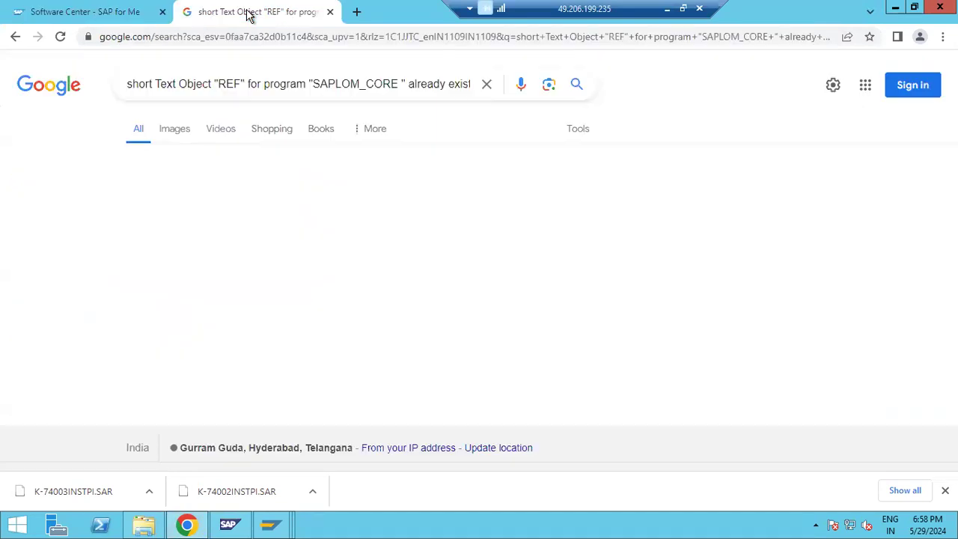
left_click(14, 39)
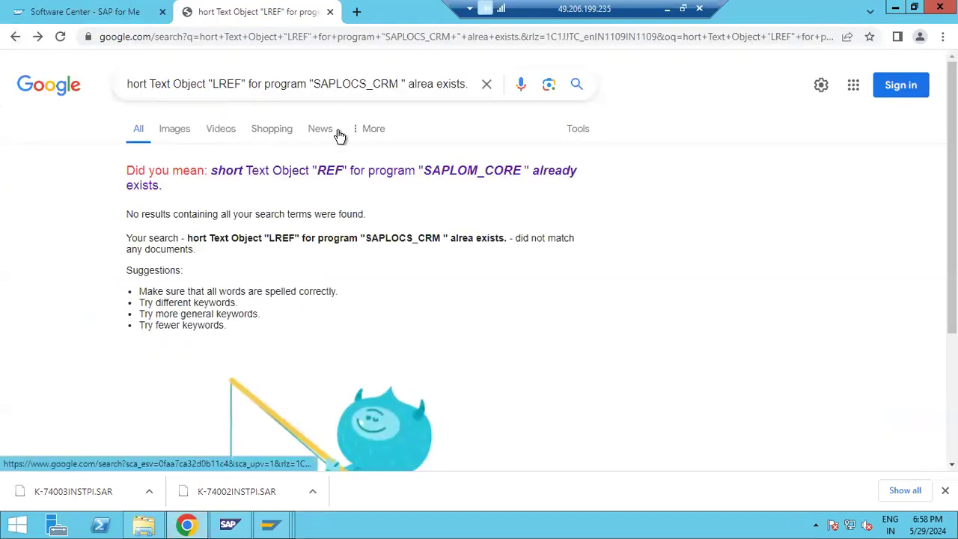
Step: Repeat the error-text search in a local incognito tab, then return to the other remote session
left_click(666, 9)
left_click(547, 521)
mouse_move(547, 521)
left_click(620, 459)
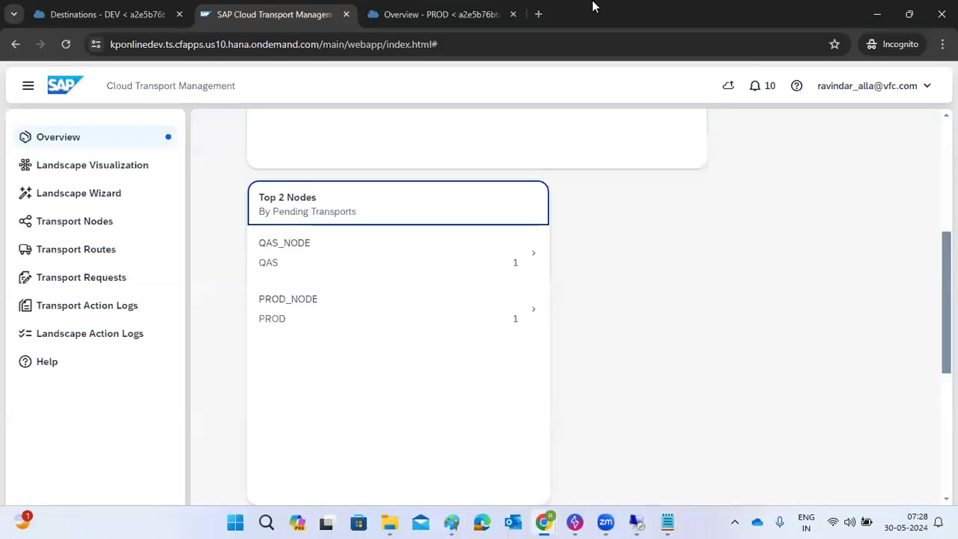
left_click(527, 10)
key("ctrl+v")
key("Return")
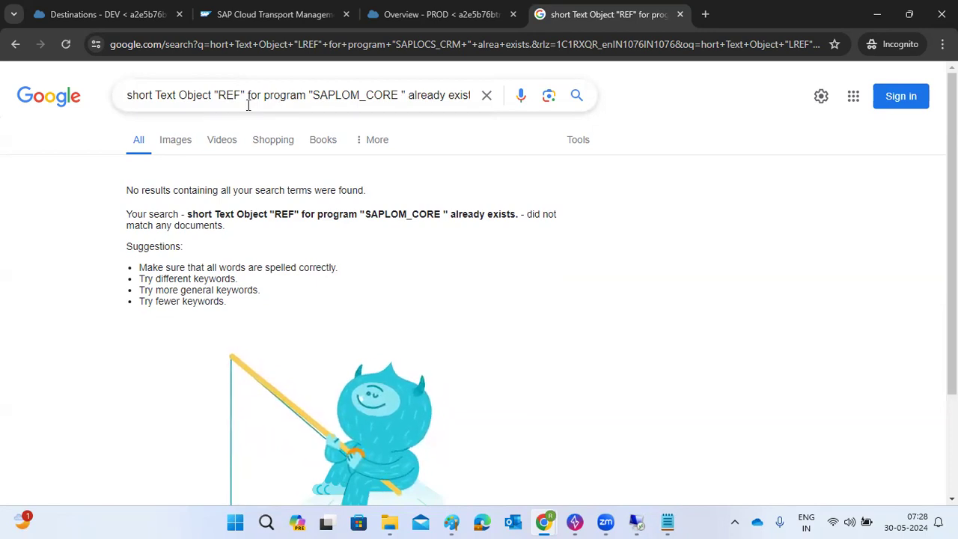
mouse_move(636, 522)
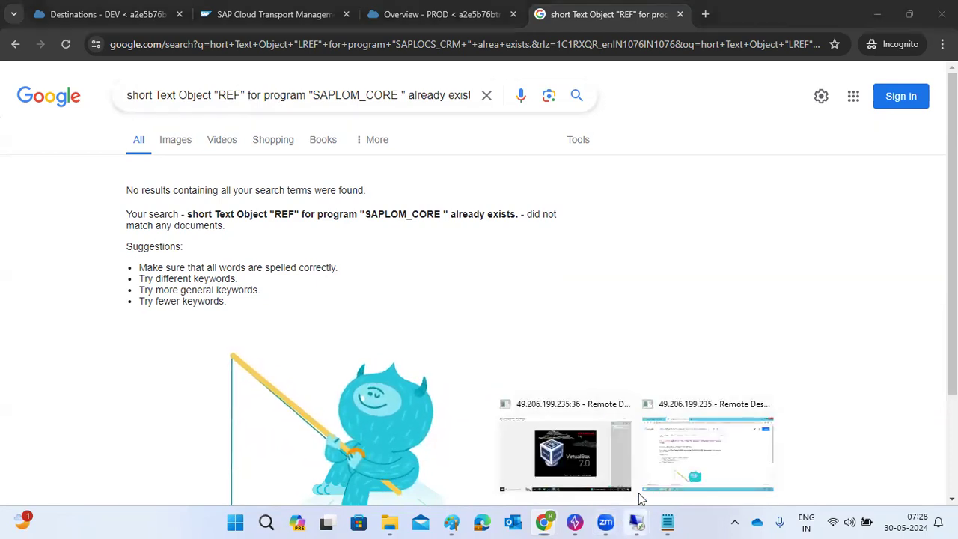
left_click(656, 449)
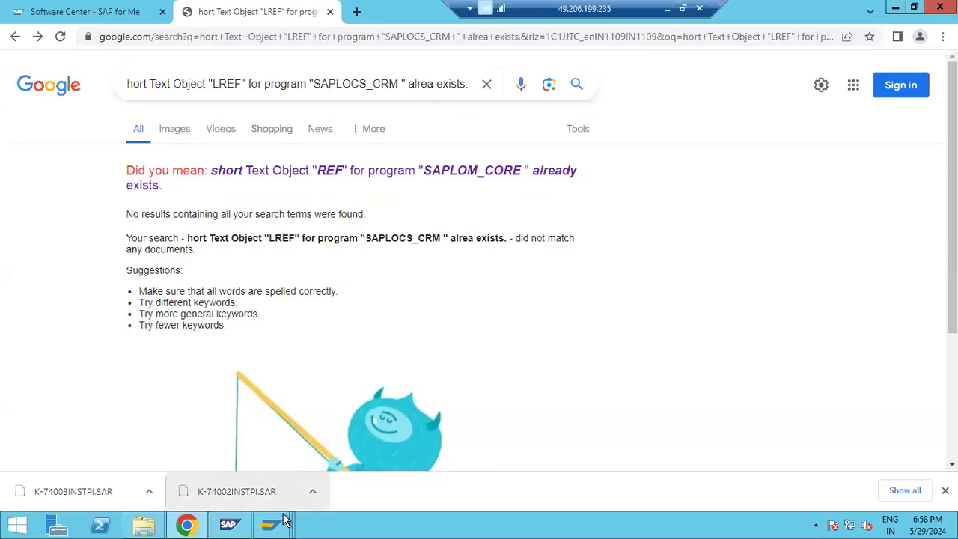
Step: Check the running ST-PI queue import and close the System: Status window
mouse_move(284, 521)
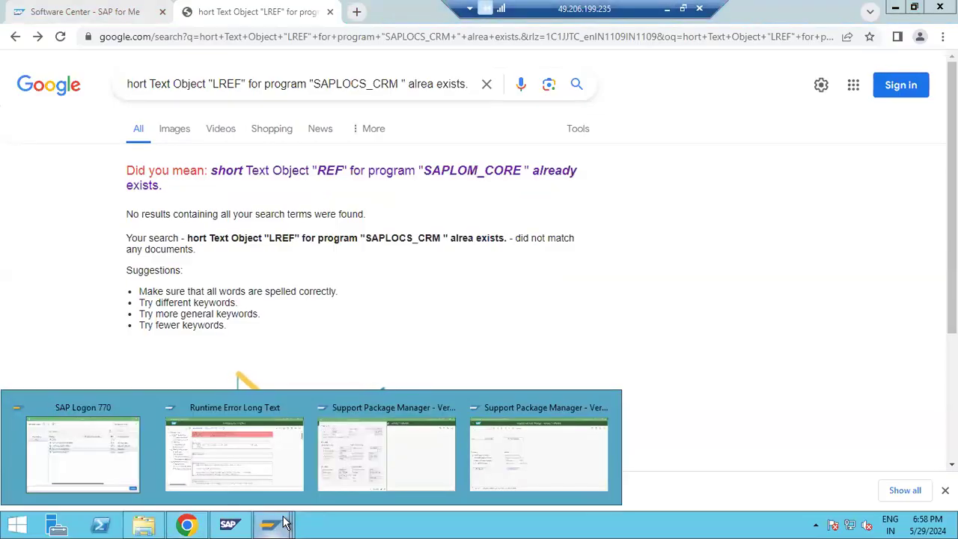
left_click(549, 466)
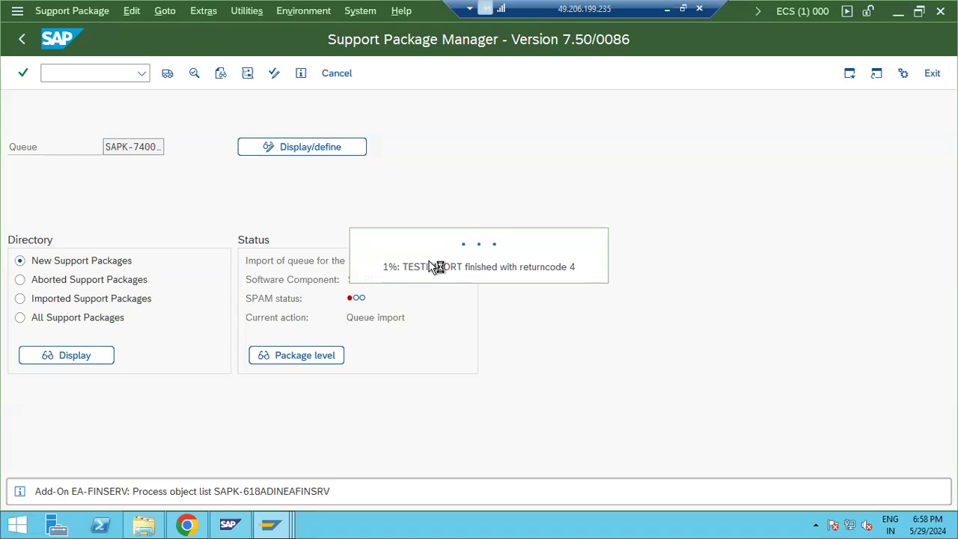
mouse_move(291, 524)
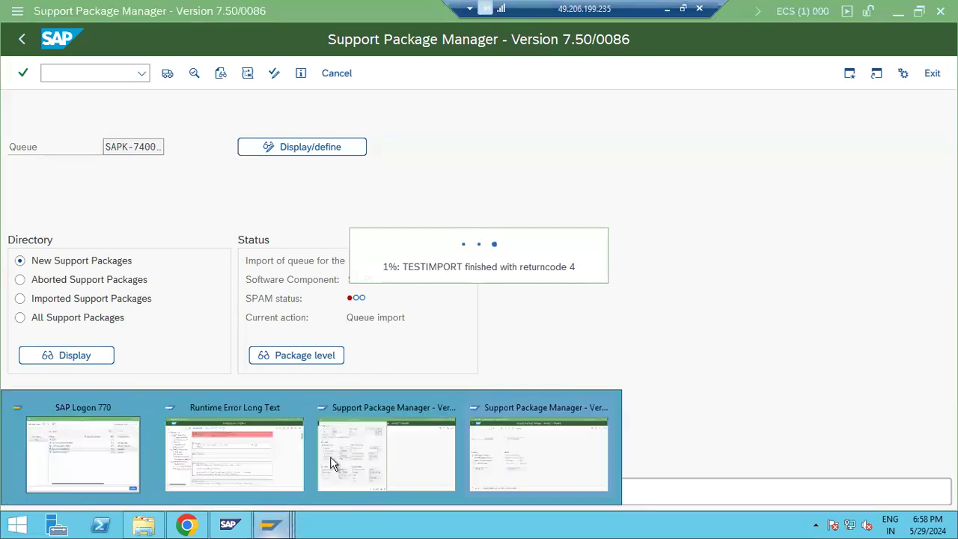
left_click(360, 456)
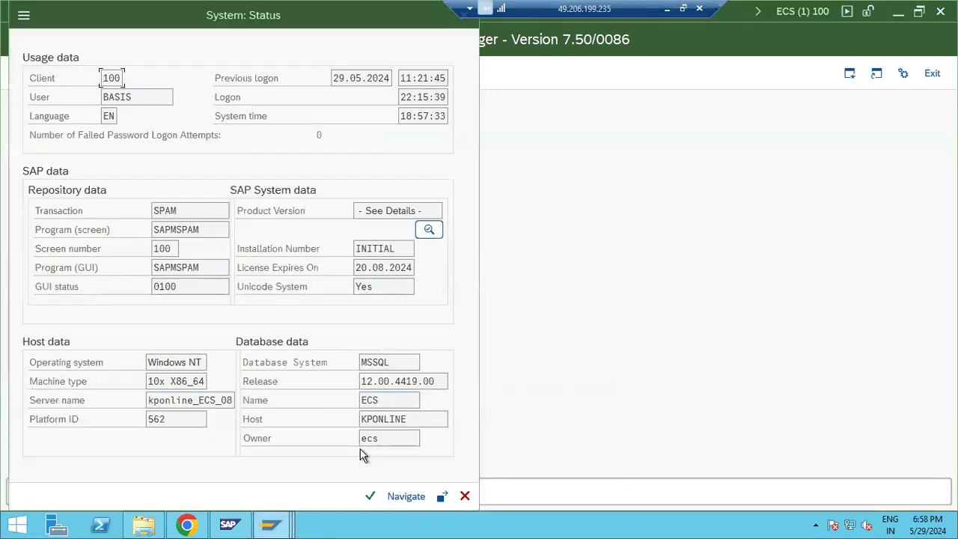
left_click(467, 494)
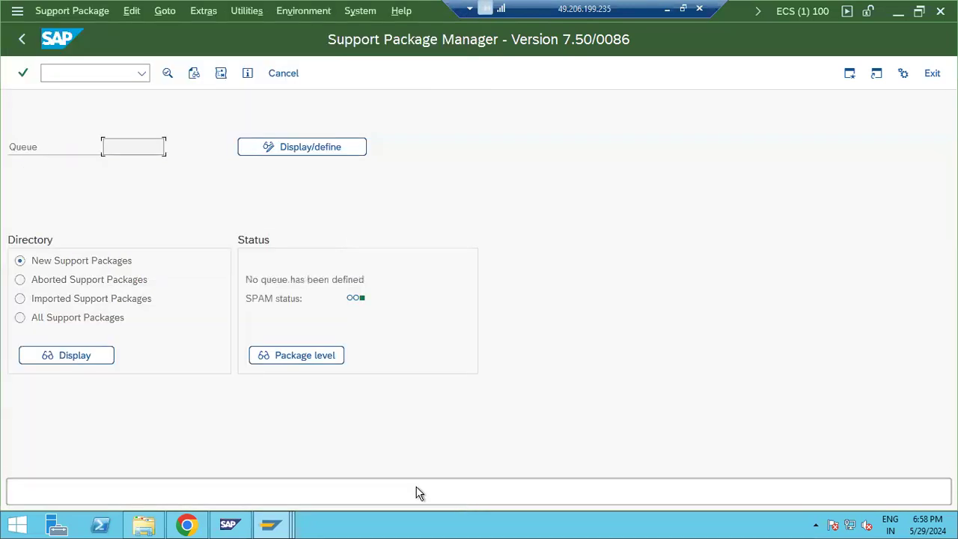
Step: Return to the queue import and bring up the DBIF_REPO_PART_ALREADY_EXISTS runtime error long text
left_click(272, 524)
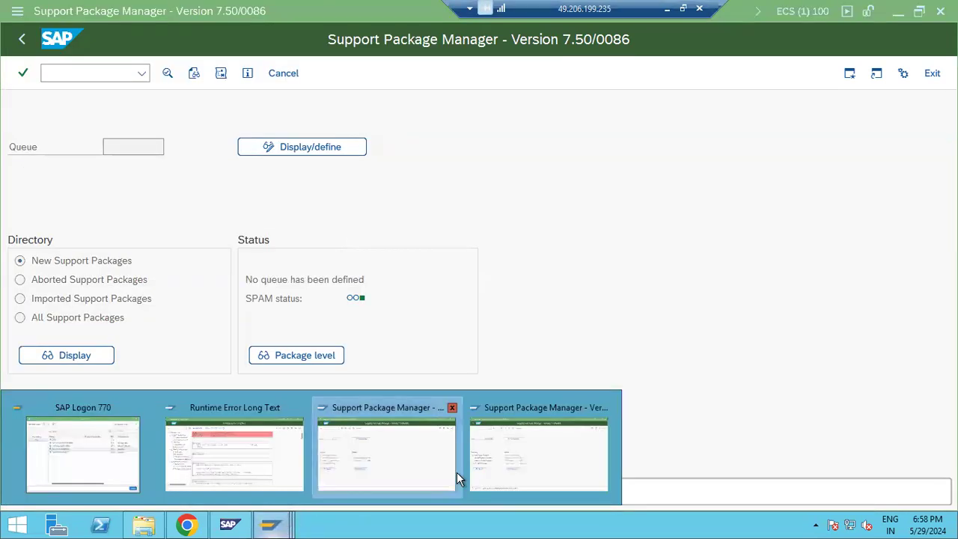
left_click(522, 465)
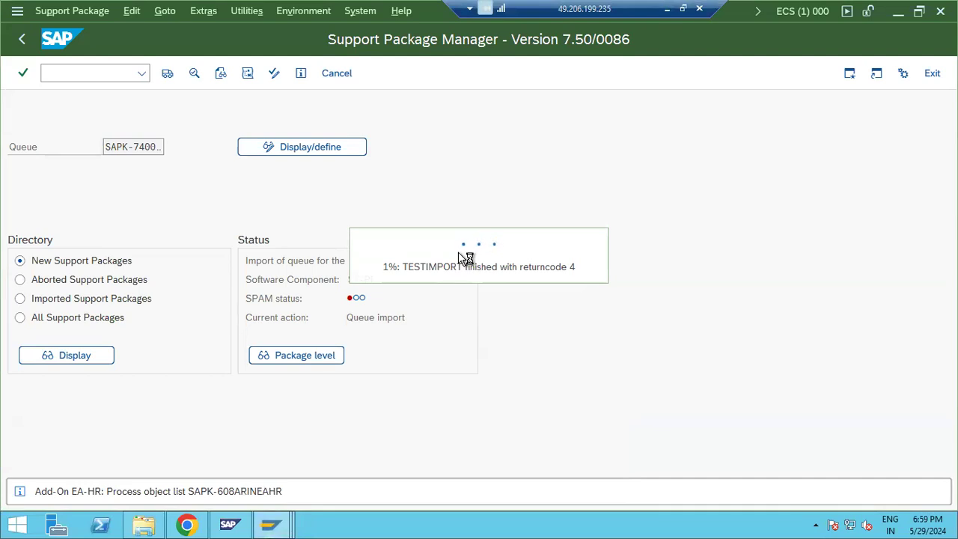
mouse_move(273, 526)
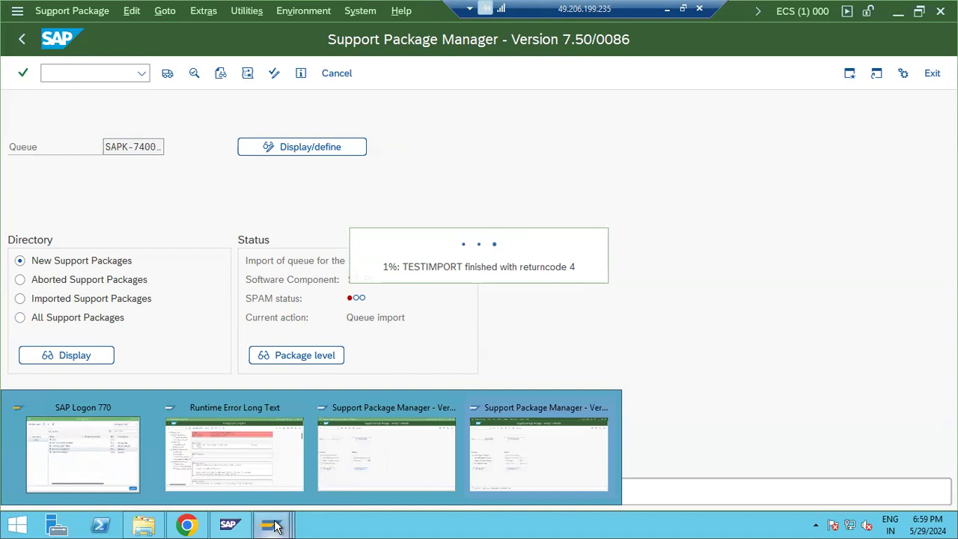
left_click(238, 410)
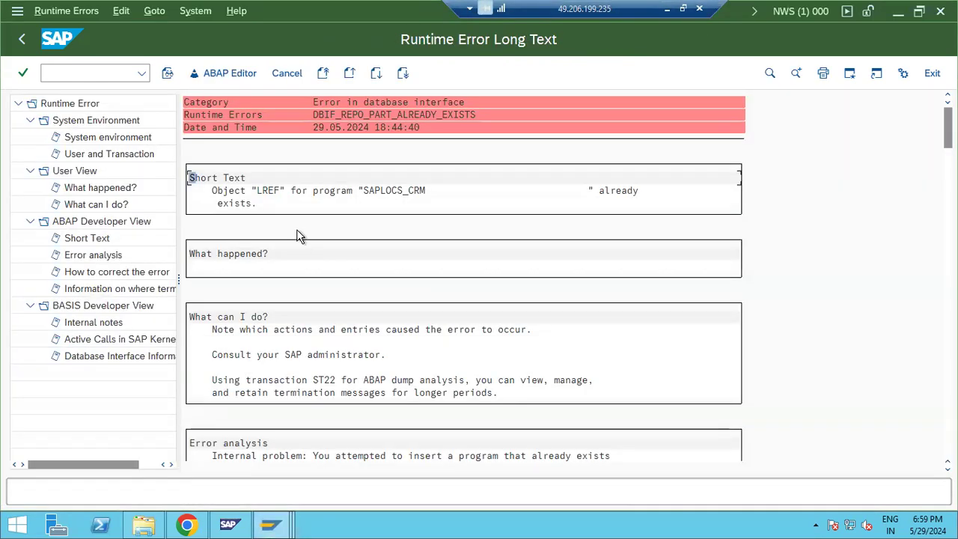
Step: Browse the dump's User and Transaction, error-correction and System environment sections, then copy the termination message
left_click(100, 156)
scroll(299, 321, "down", 2)
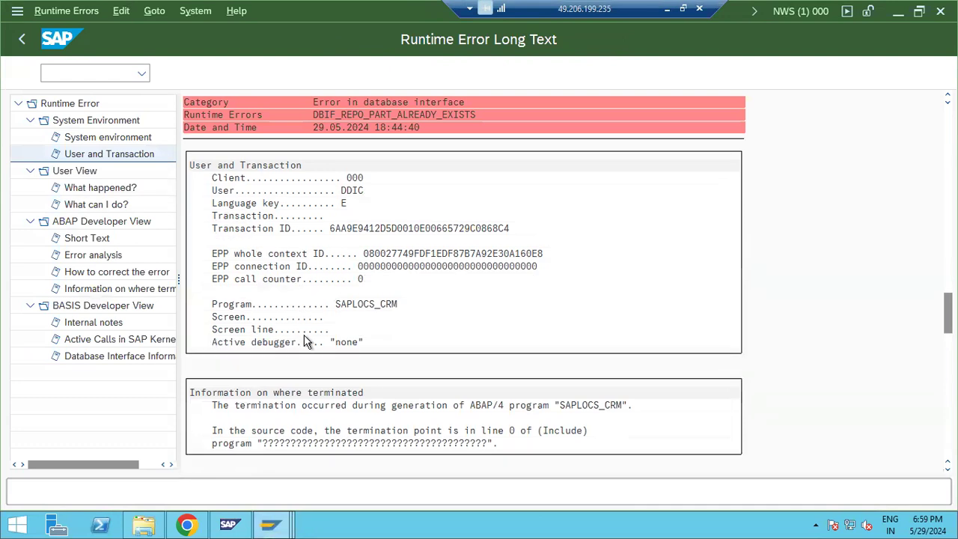
scroll(306, 351, "down", 1)
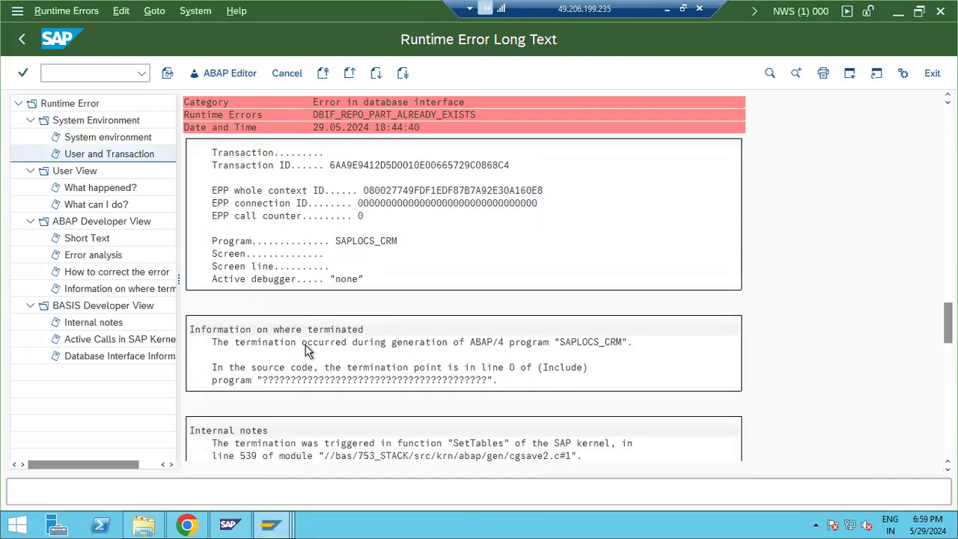
scroll(307, 352, "down", 1)
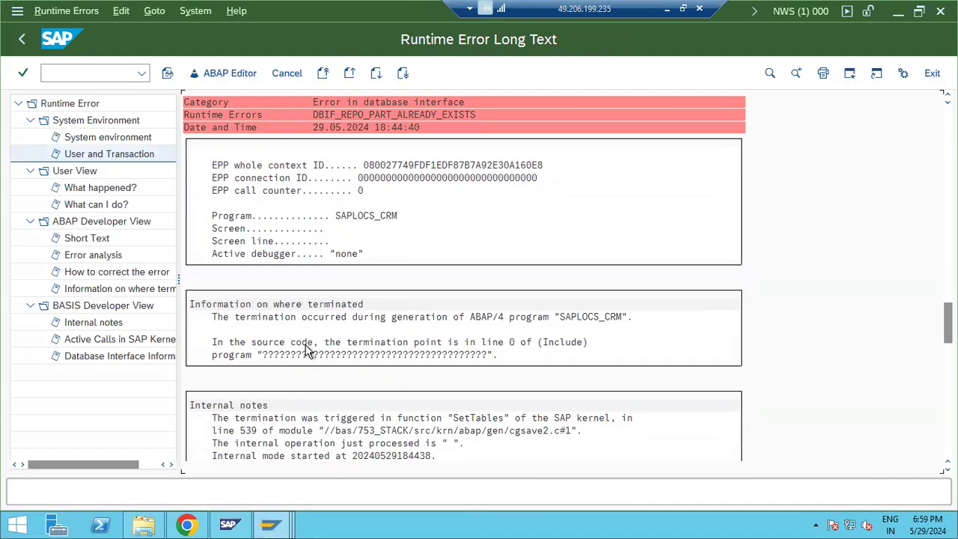
scroll(307, 351, "down", 2)
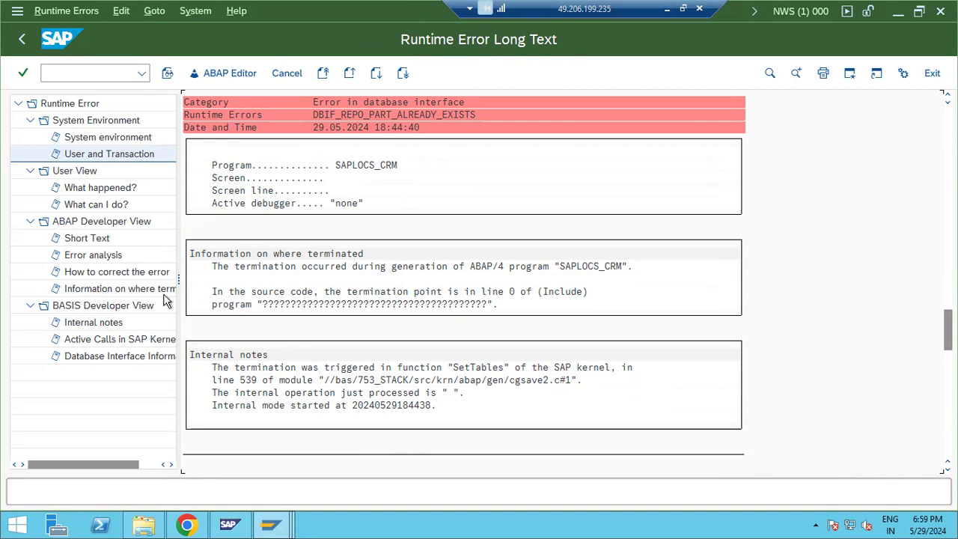
left_click(110, 278)
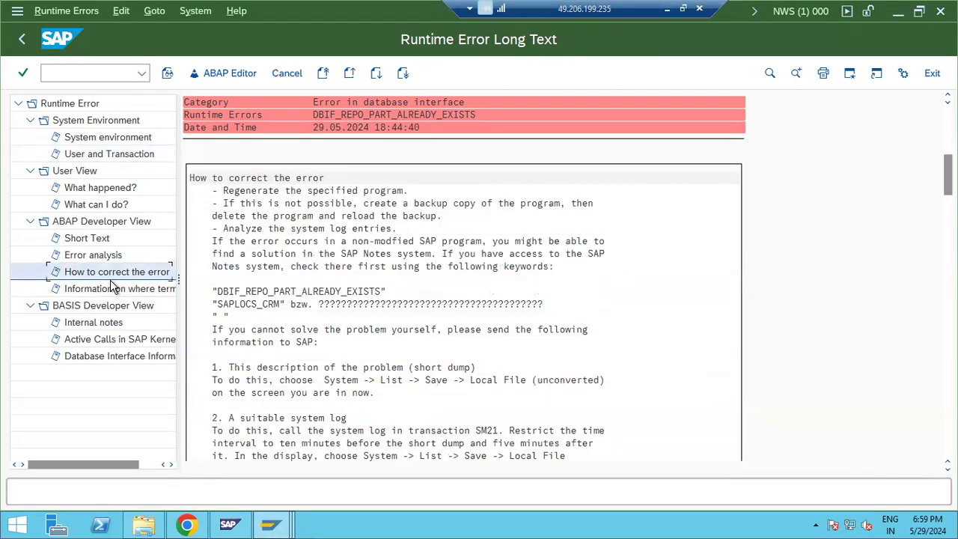
left_click(116, 291)
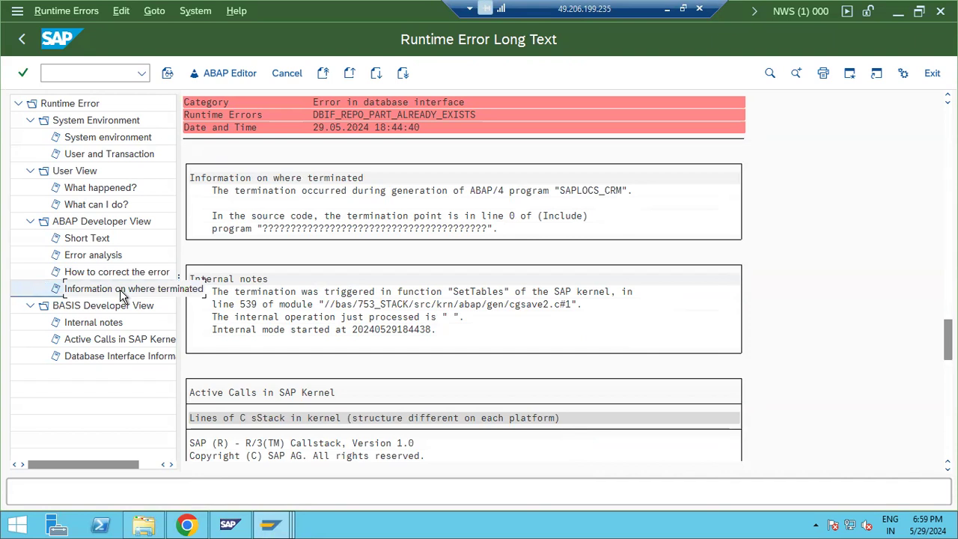
left_click(87, 154)
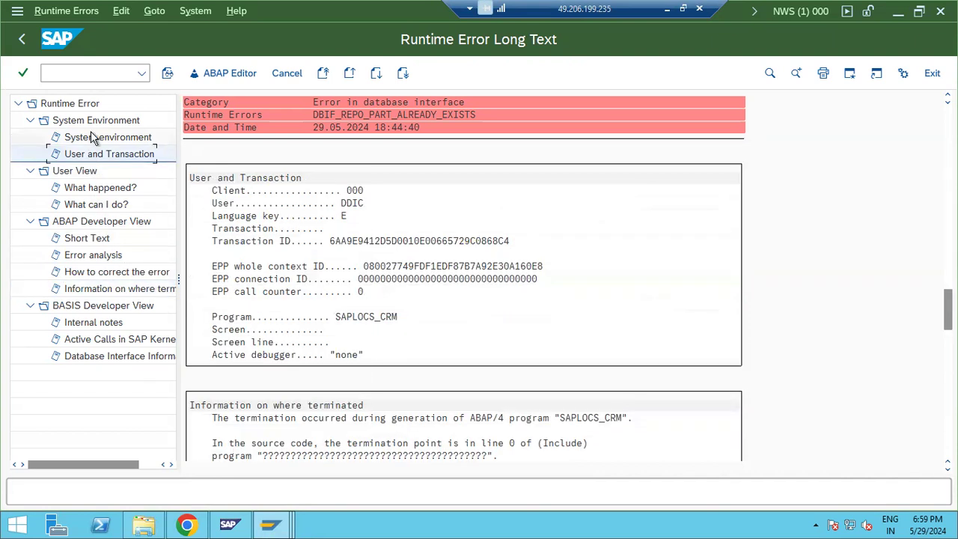
left_click(91, 137)
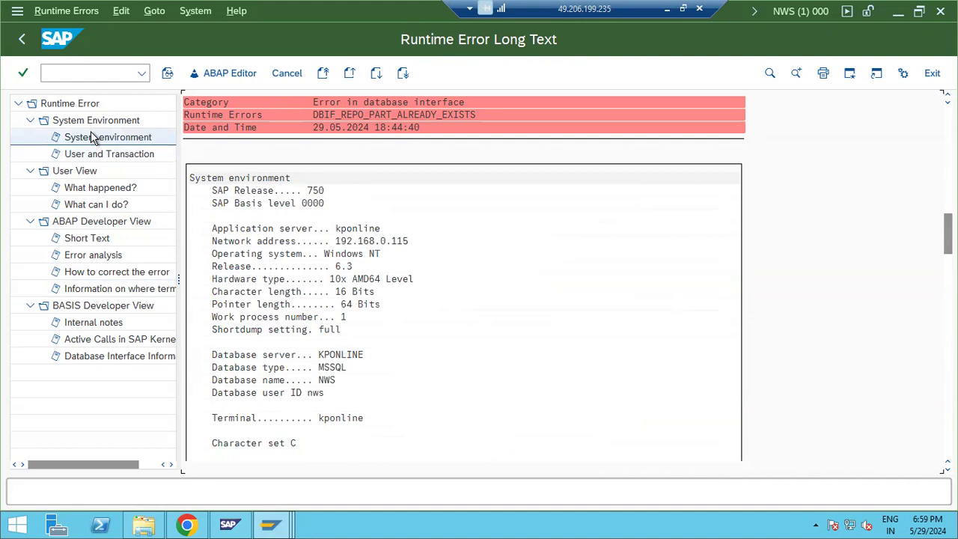
left_click(96, 154)
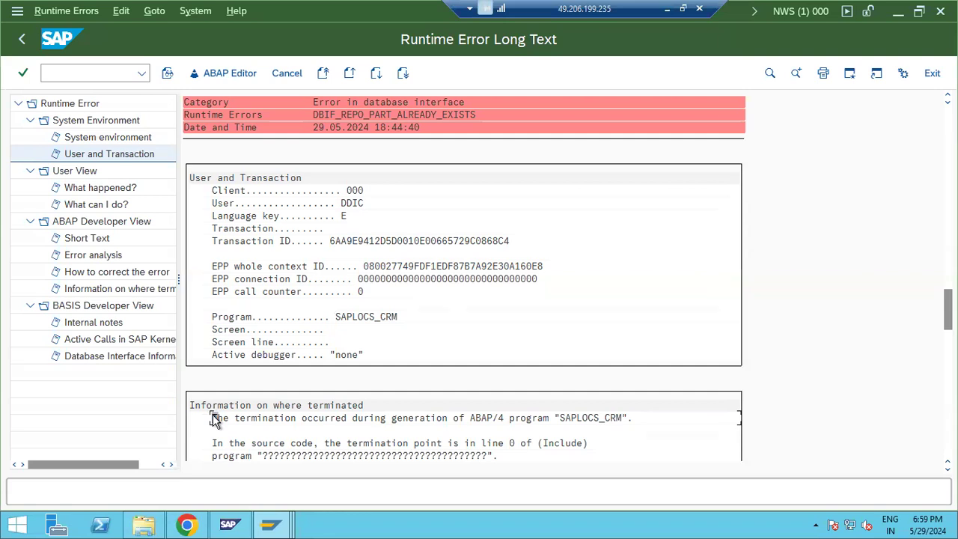
left_click_drag(212, 416, 615, 445)
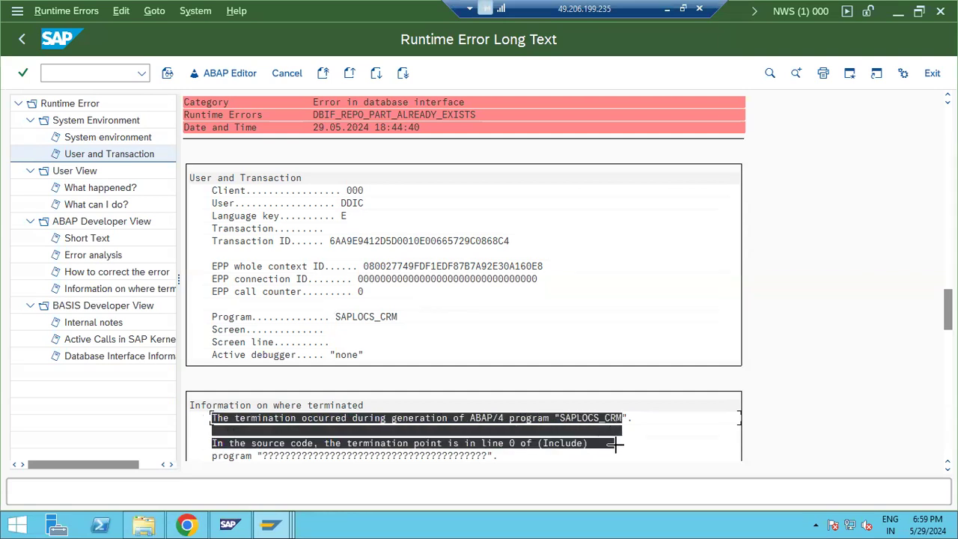
key("ctrl+c")
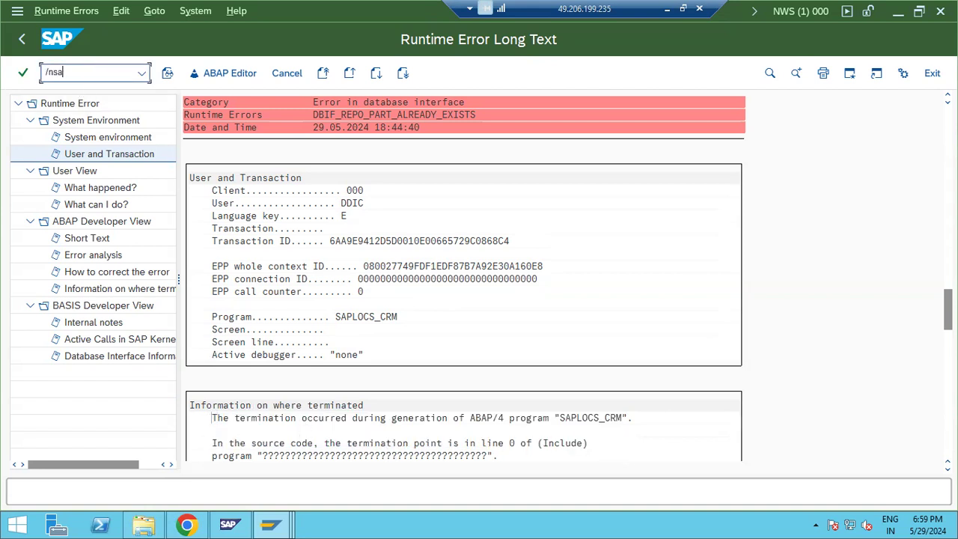
Step: Start the Add-On Installation Tool with /nsaint
left_click(76, 72)
type("/nsaint")
key("Return")
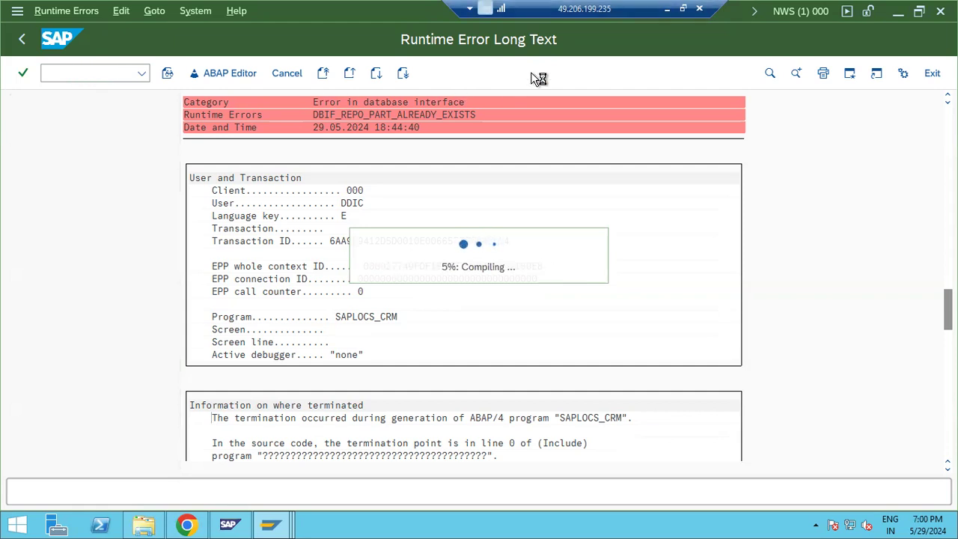
Step: Replace the Google query with the copied SAPLOCS_CRM termination message and scroll through the results
left_click(186, 524)
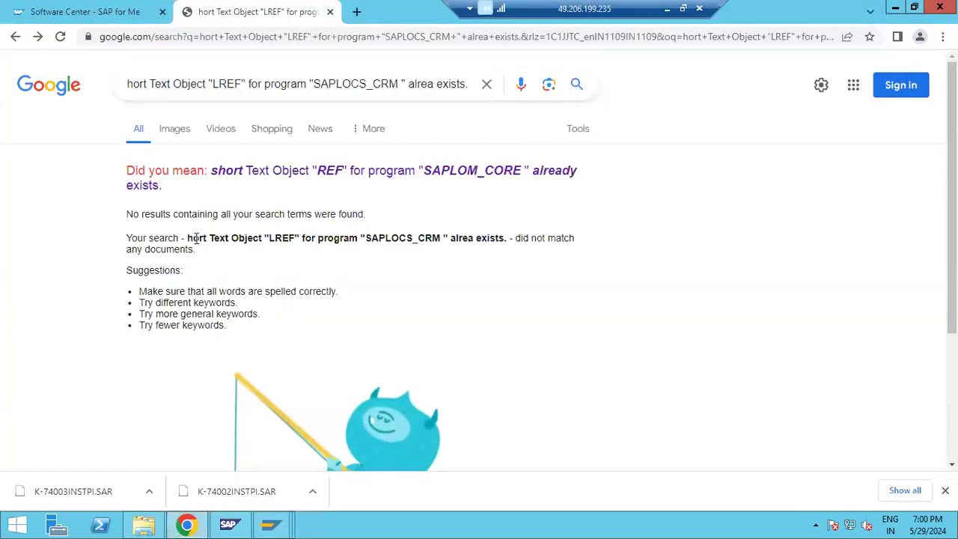
left_click(210, 86)
key("ctrl+a")
key("ctrl+v")
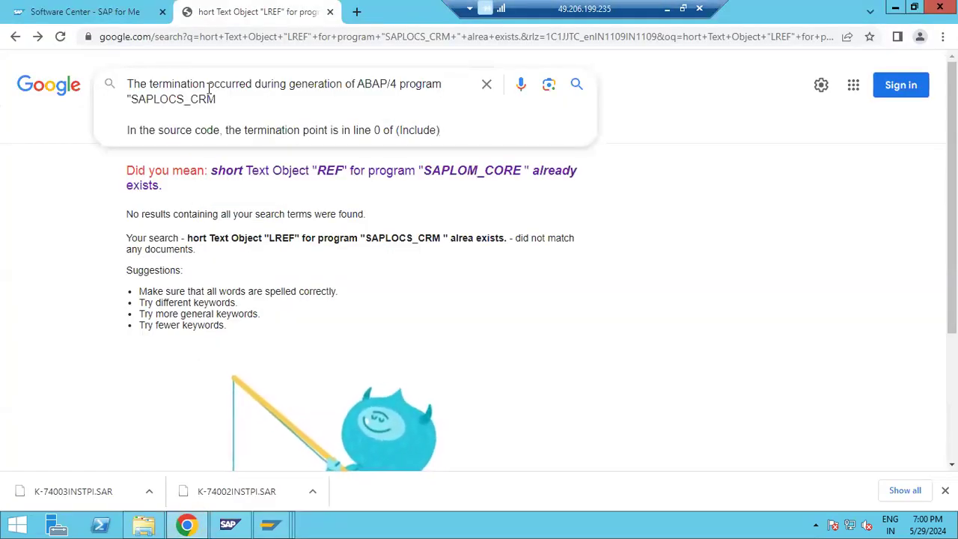
key("Return")
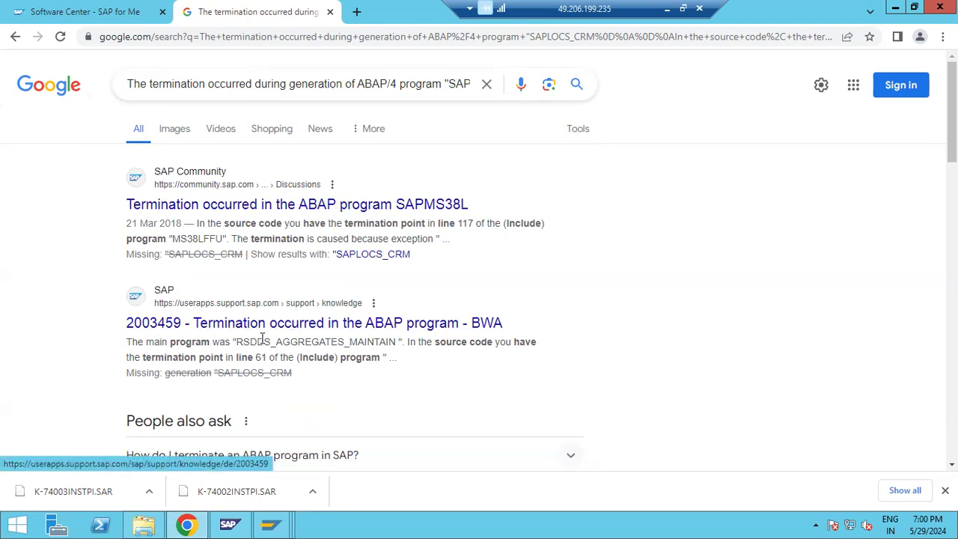
scroll(262, 344, "down", 1)
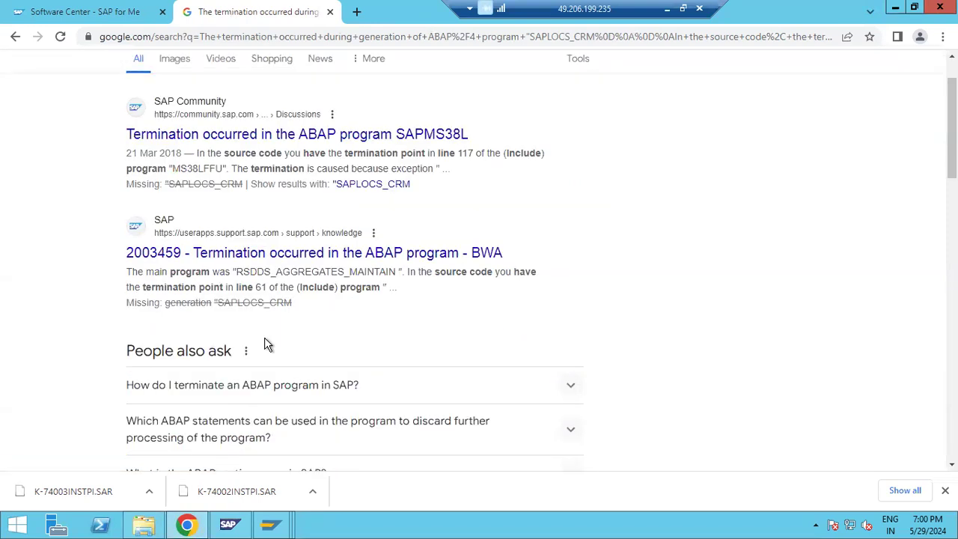
Step: Leave the runtime error screen and switch to the ECS client 100 Support Package Manager window
mouse_move(271, 522)
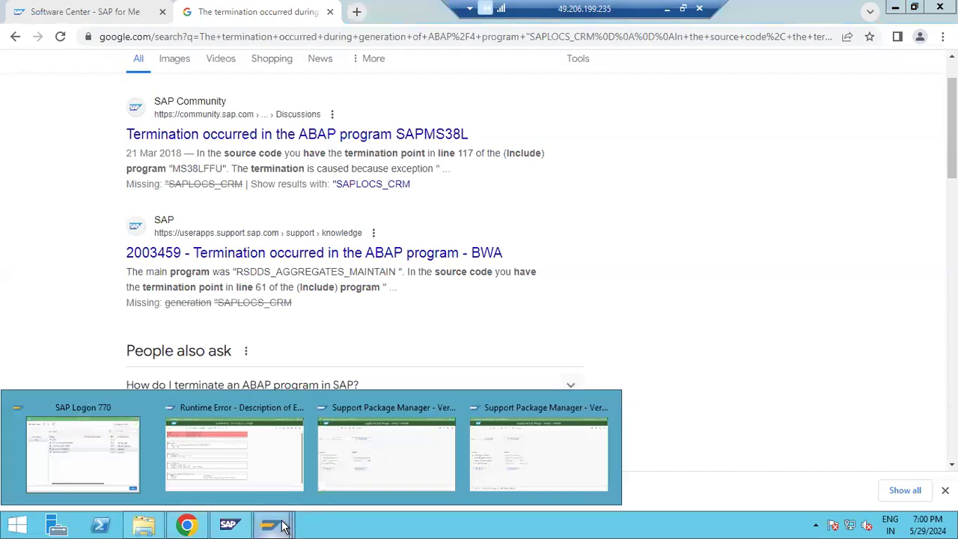
left_click(267, 446)
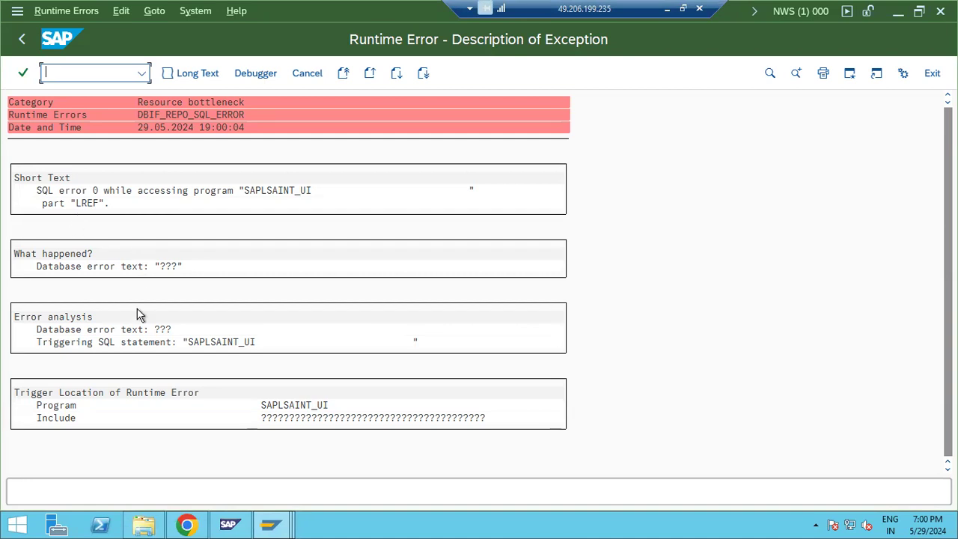
left_click(18, 45)
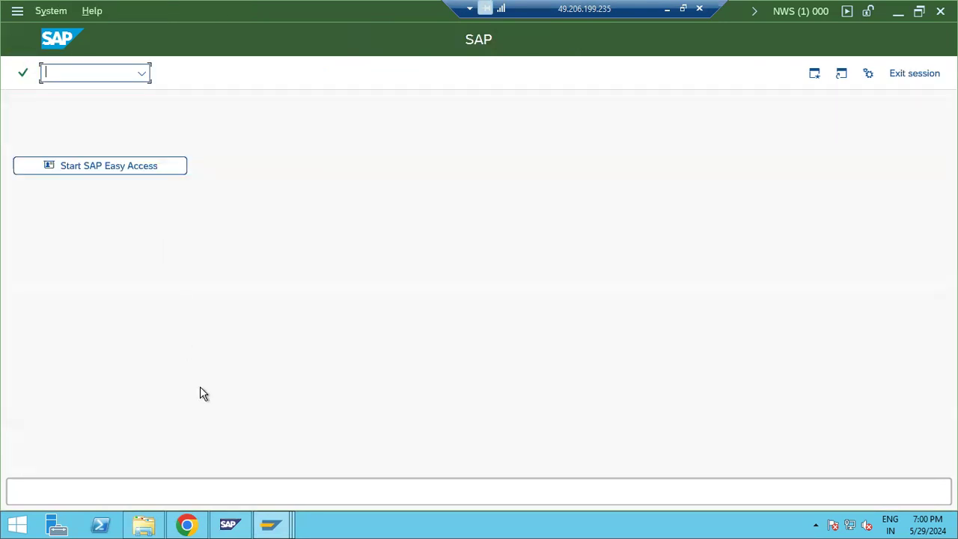
left_click(271, 524)
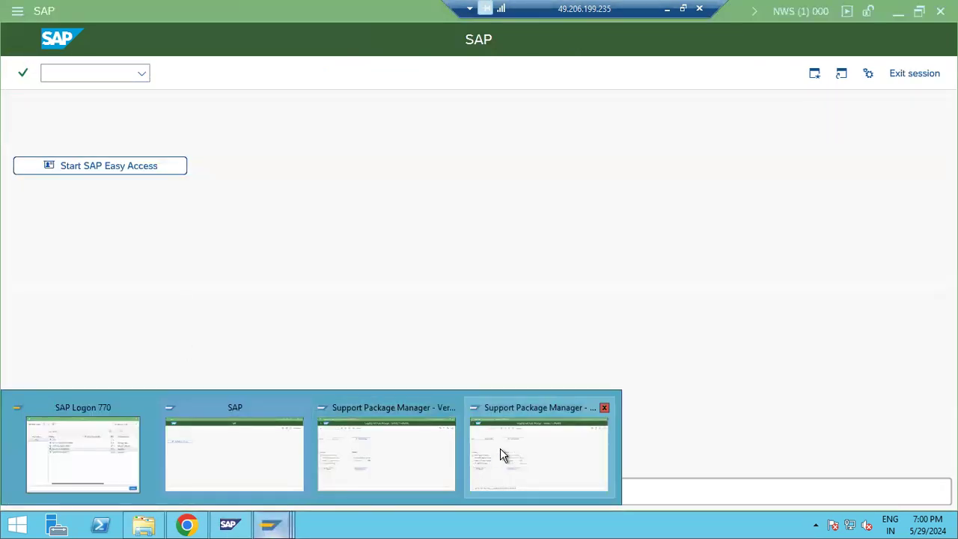
left_click(527, 456)
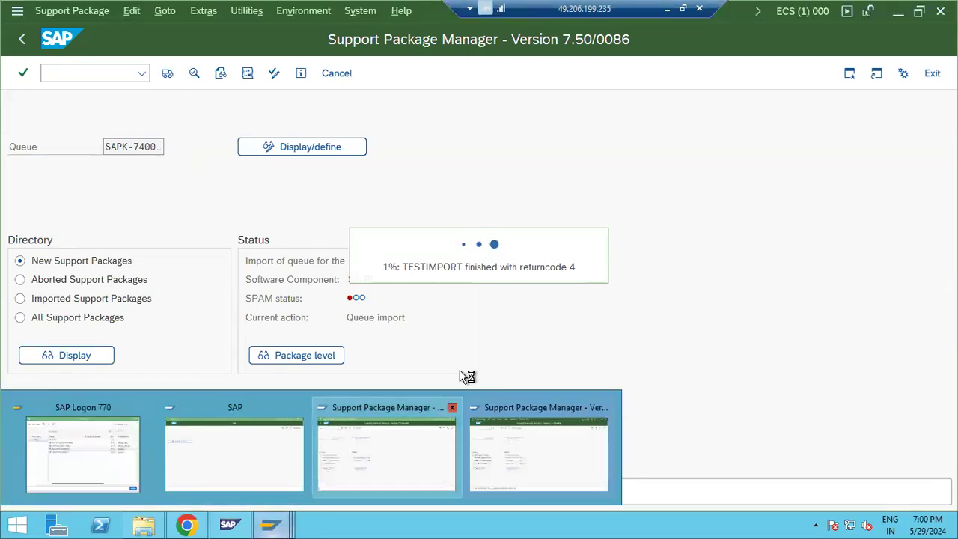
left_click(271, 524)
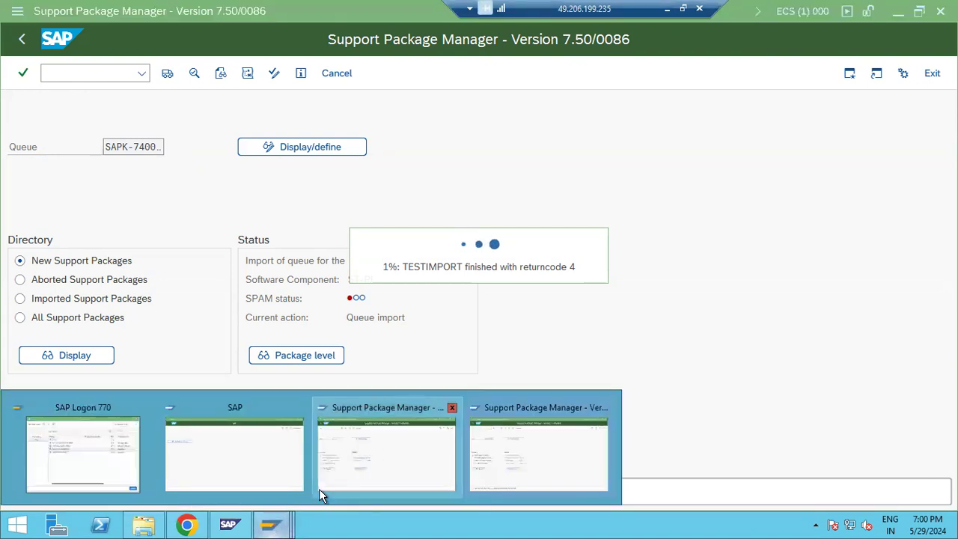
left_click(365, 473)
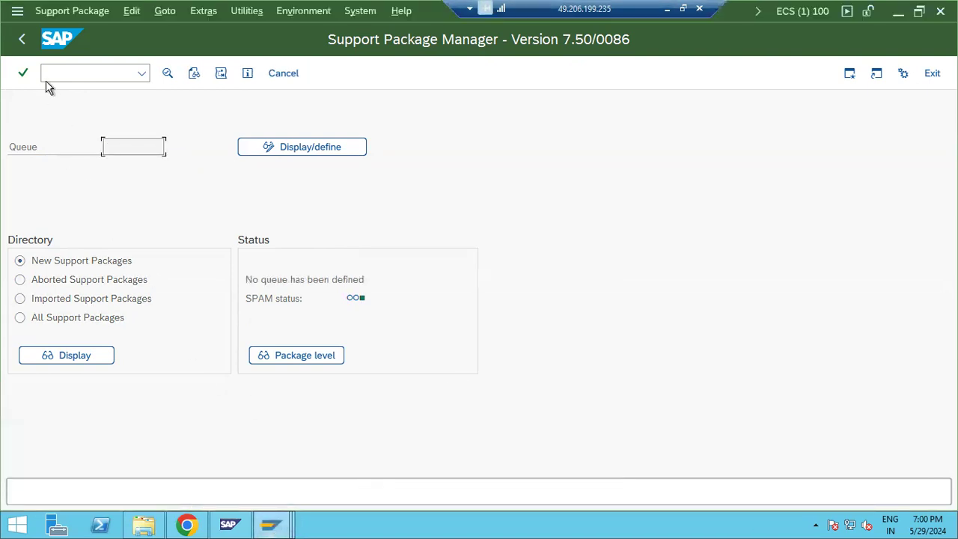
Step: Open the Transport Management System with STMS
left_click(21, 41)
type("stms")
key("Return")
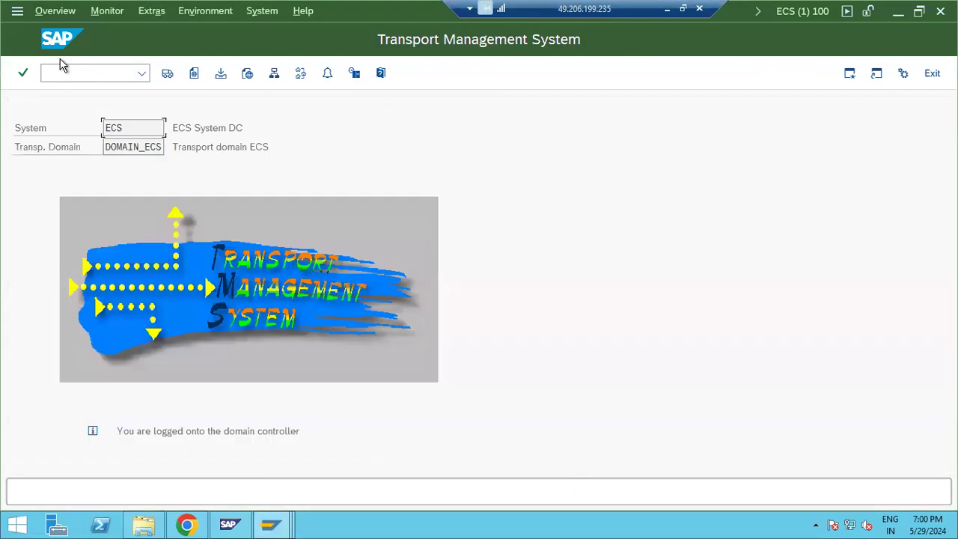
Step: Reopen SPAM with /nspam and highlight the ADDON_CONFLICTS_? status of the ST-PI import
left_click(73, 75)
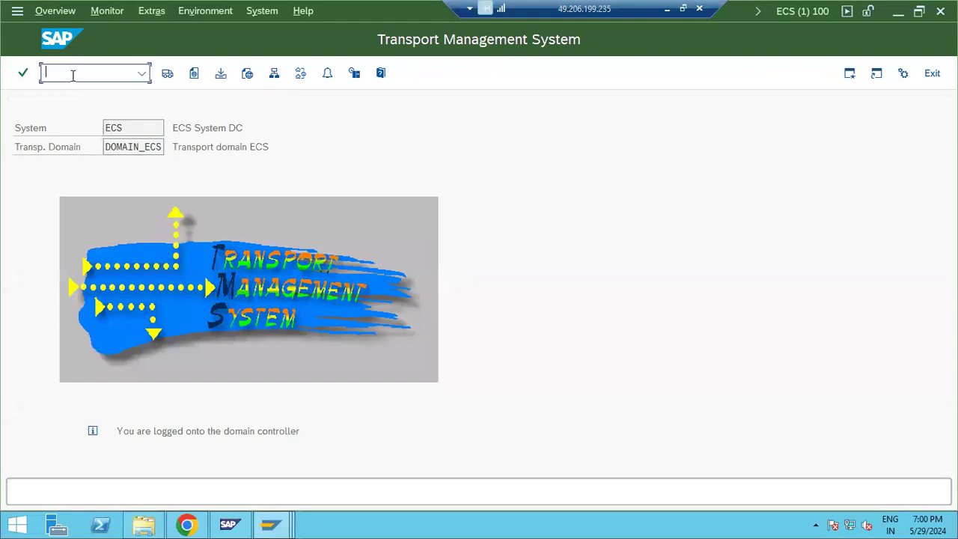
type("/nspam")
key("Return")
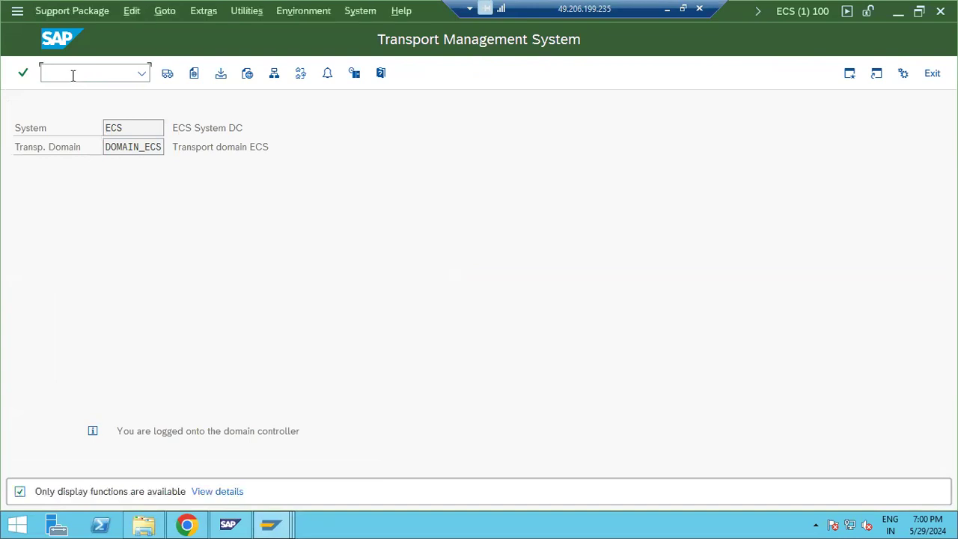
left_click_drag(378, 298, 468, 305)
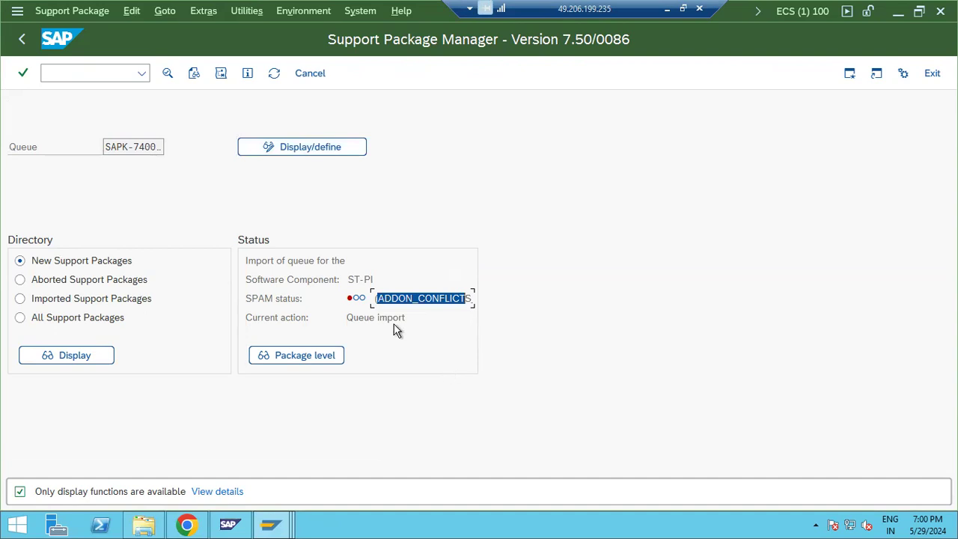
left_click(220, 75)
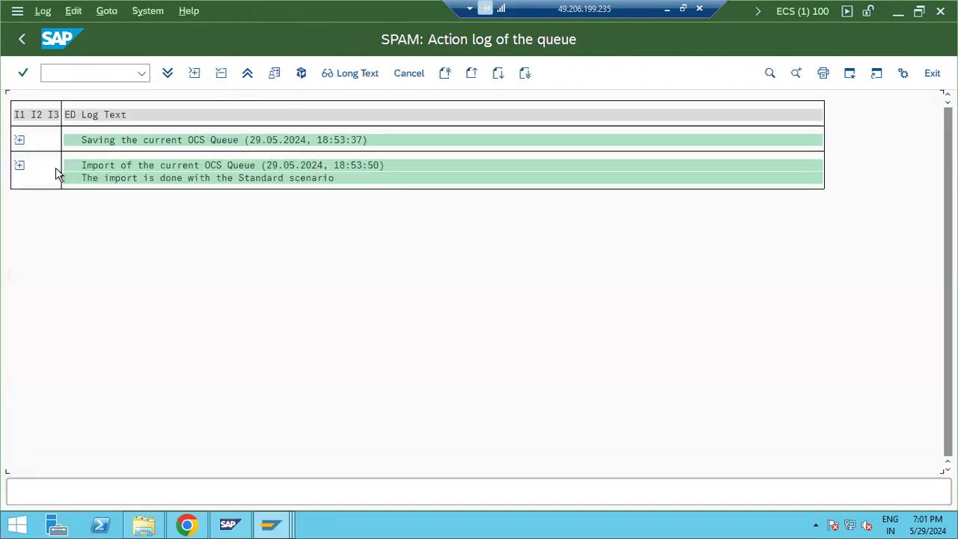
left_click(20, 165)
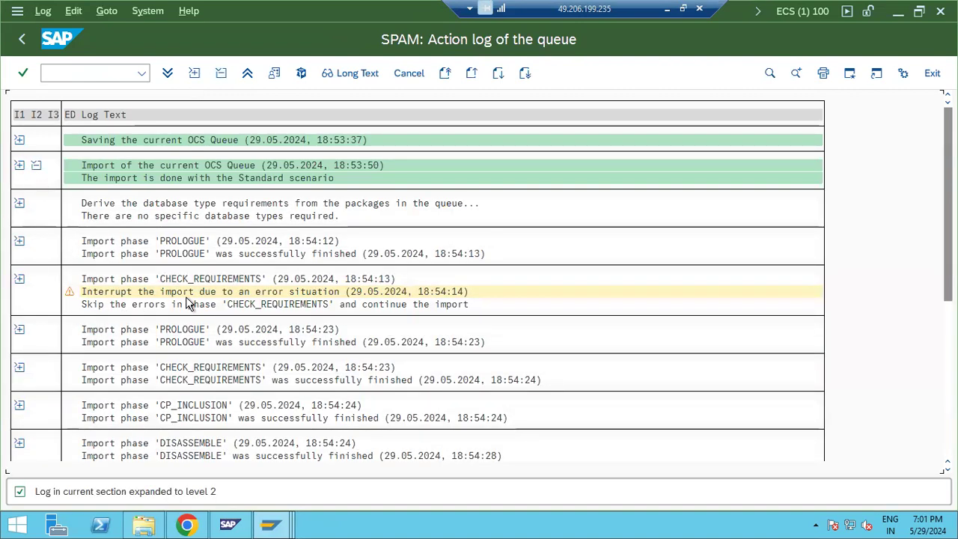
scroll(191, 305, "down", 2)
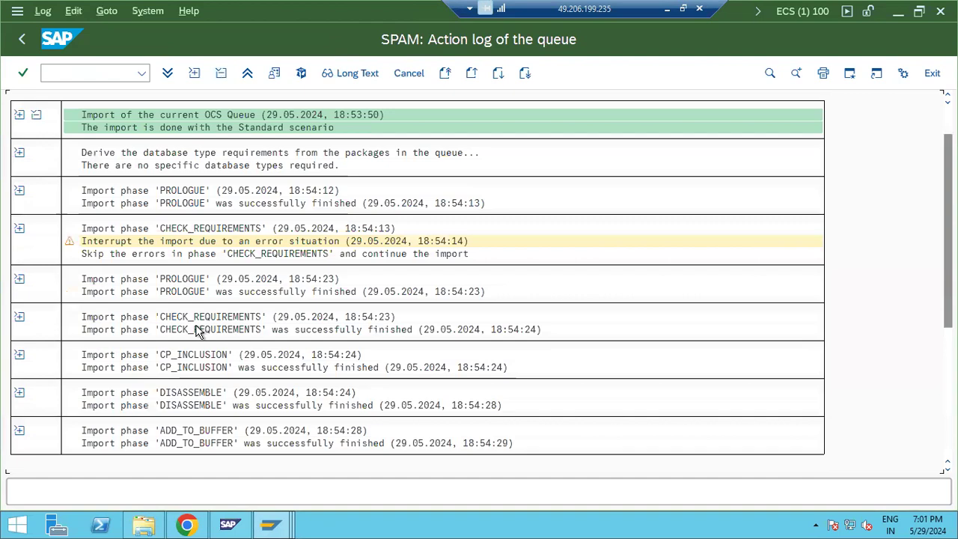
scroll(194, 396, "down", 5)
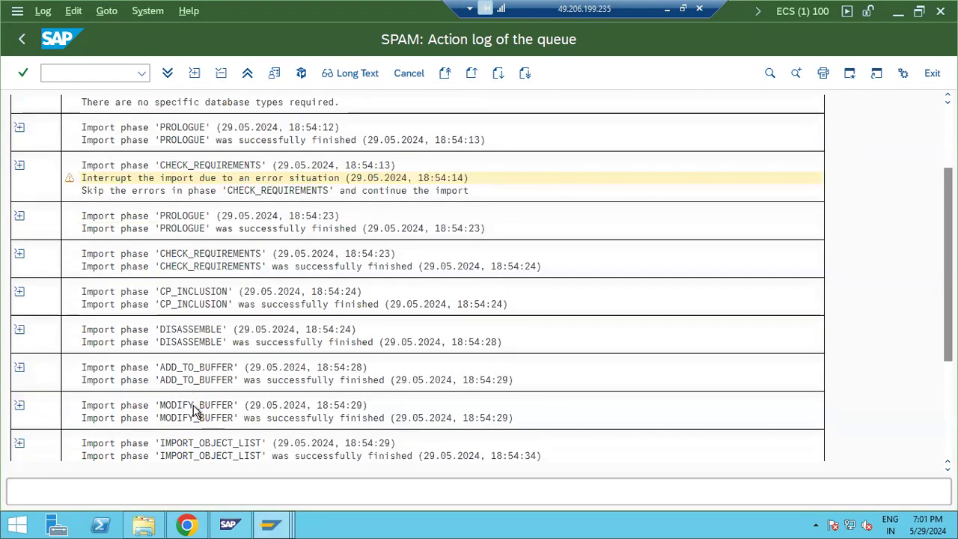
scroll(196, 416, "down", 3)
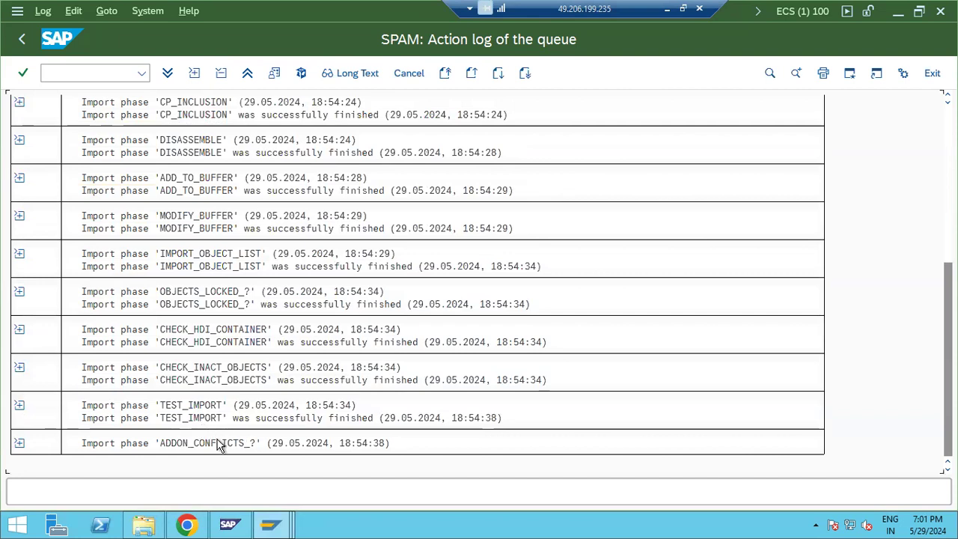
left_click(270, 523)
left_click(366, 457)
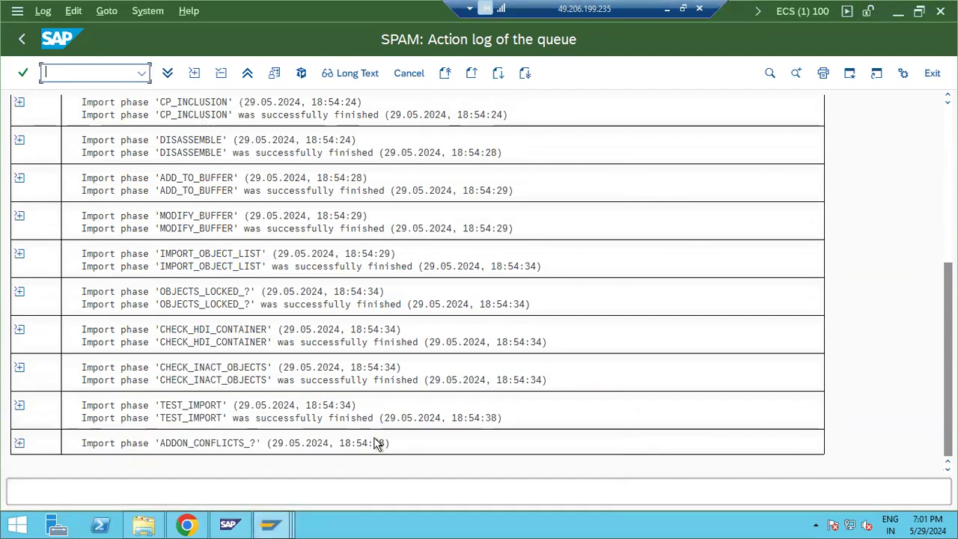
left_click(285, 526)
left_click(514, 446)
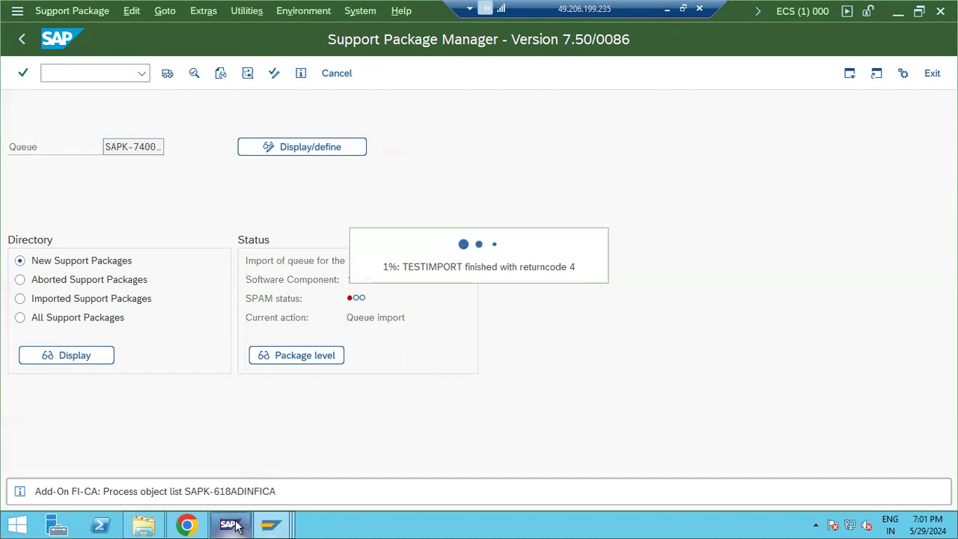
left_click(272, 523)
left_click(331, 465)
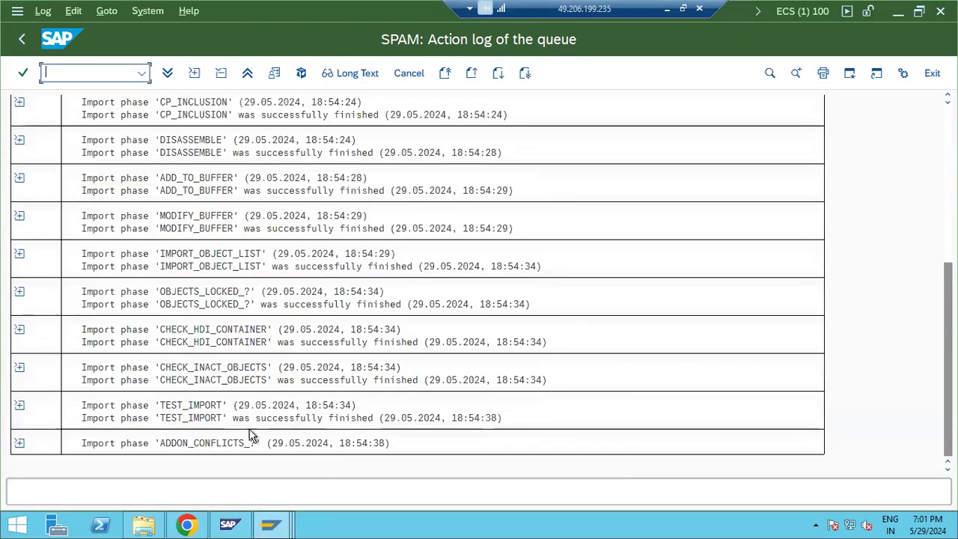
left_click(20, 443)
scroll(150, 457, "down", 1)
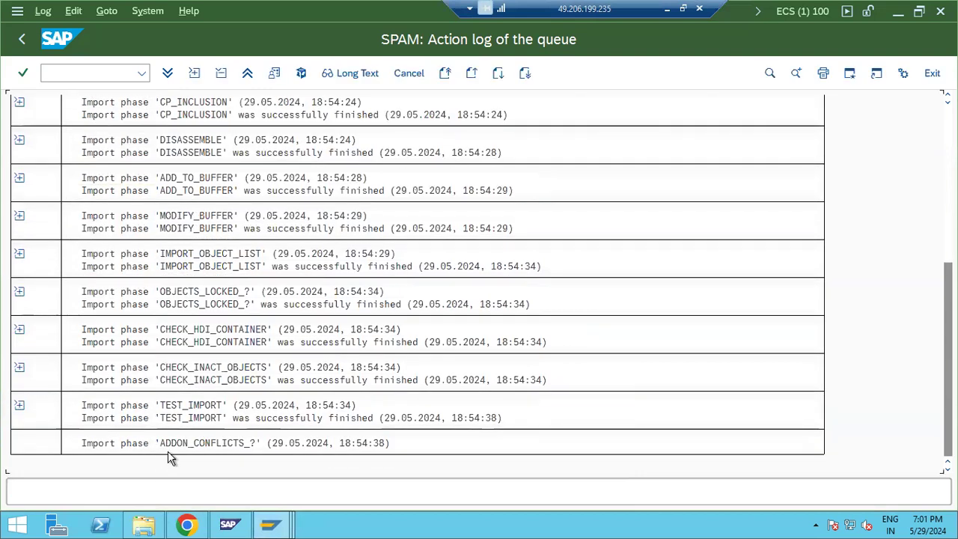
left_click(22, 39)
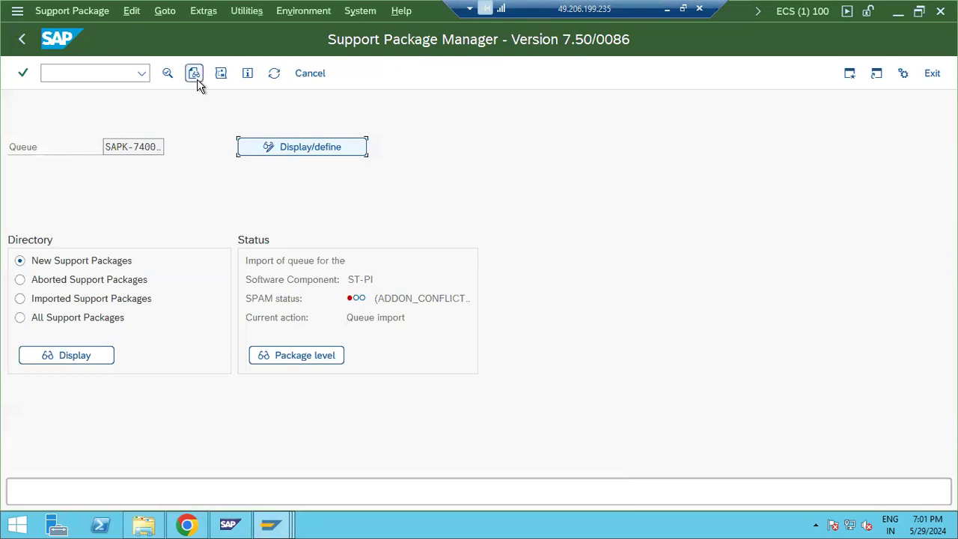
left_click(194, 73)
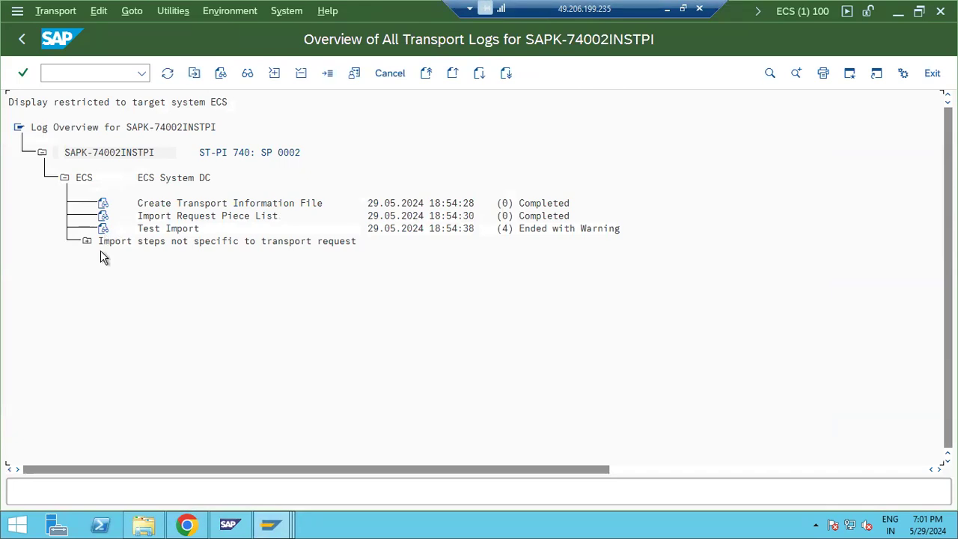
left_click(21, 42)
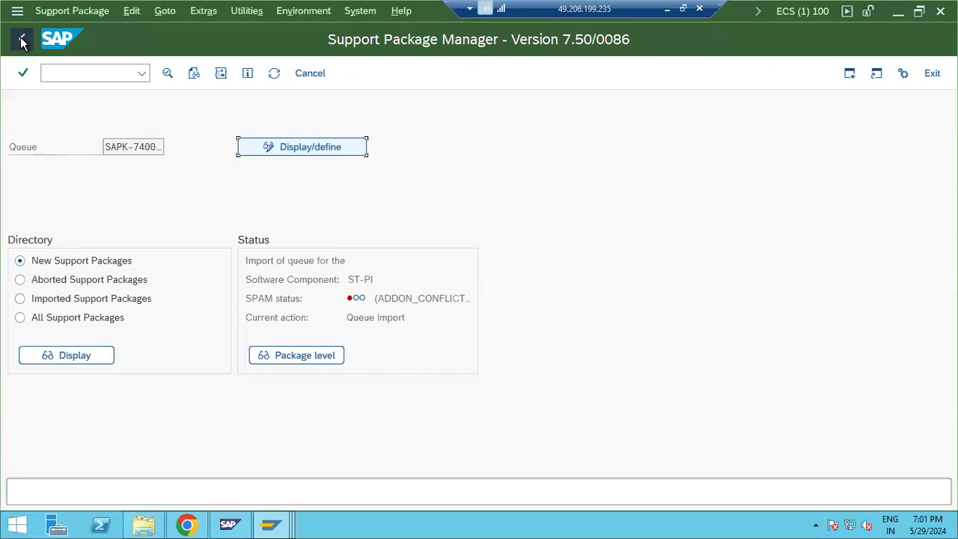
left_click(275, 75)
left_click(275, 75)
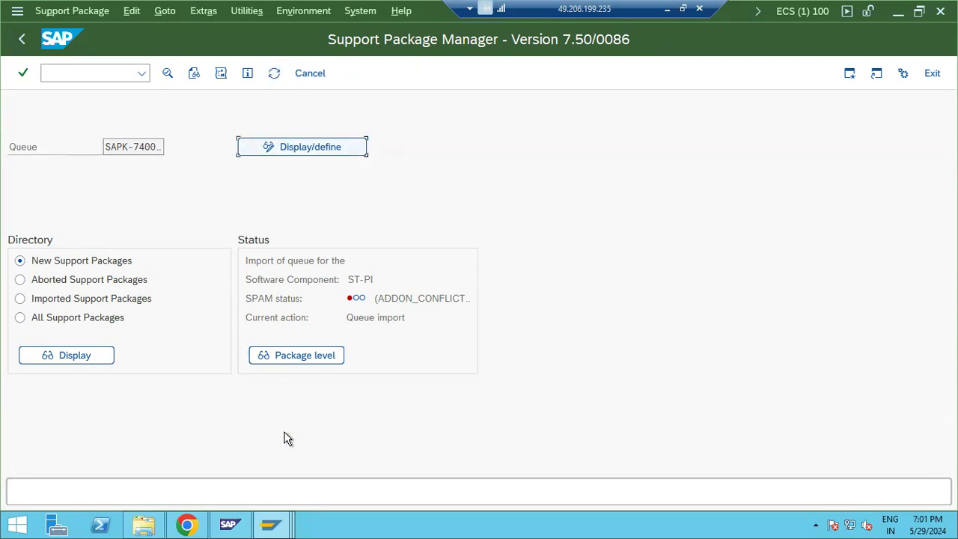
mouse_move(270, 526)
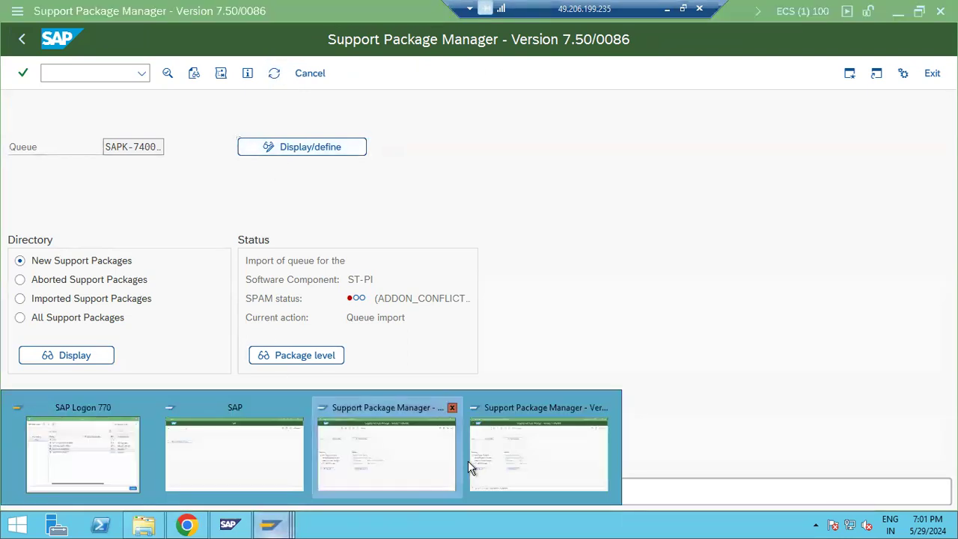
left_click(540, 454)
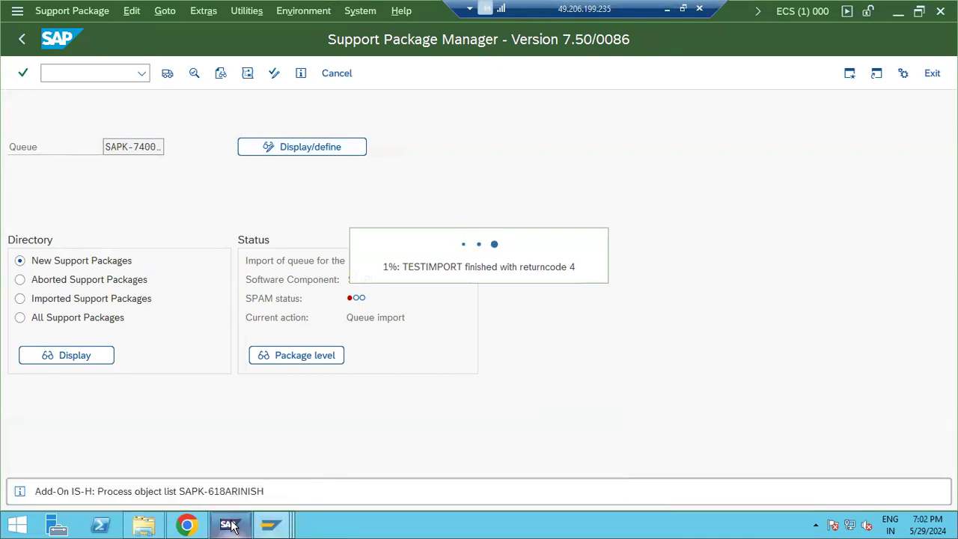
left_click(289, 510)
left_click(363, 455)
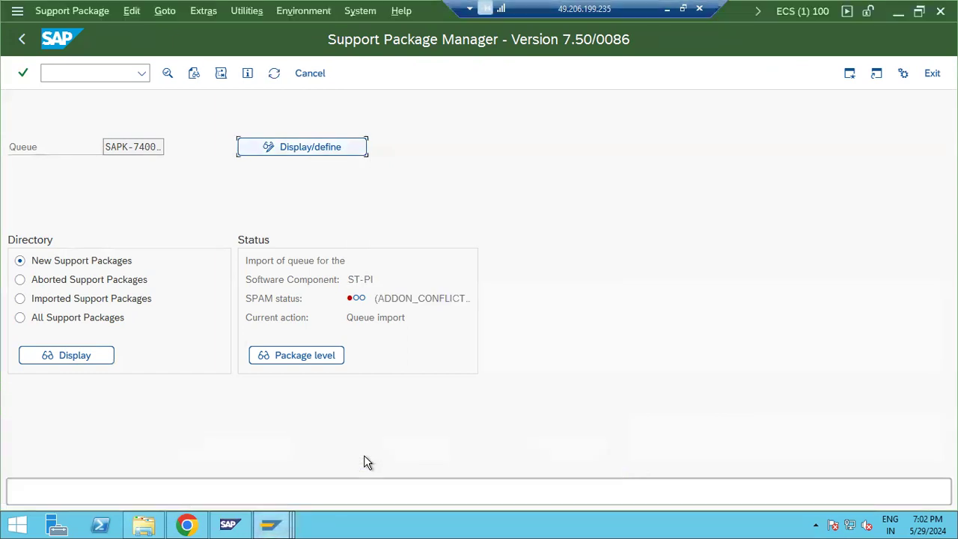
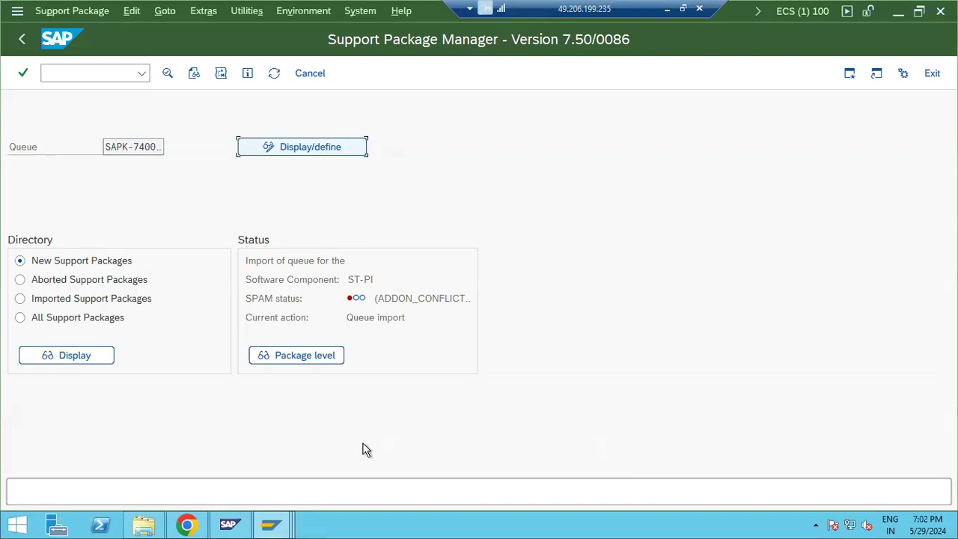
Step: Refresh the ST-PI queue import status and check the other Support Package Manager sessions
left_click(274, 74)
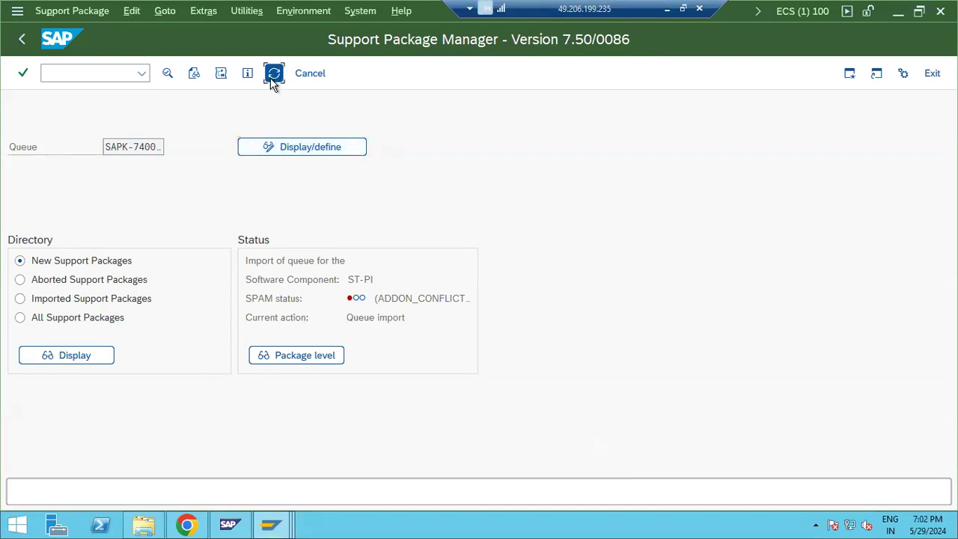
left_click(273, 74)
left_click_drag(305, 279, 427, 327)
mouse_move(273, 524)
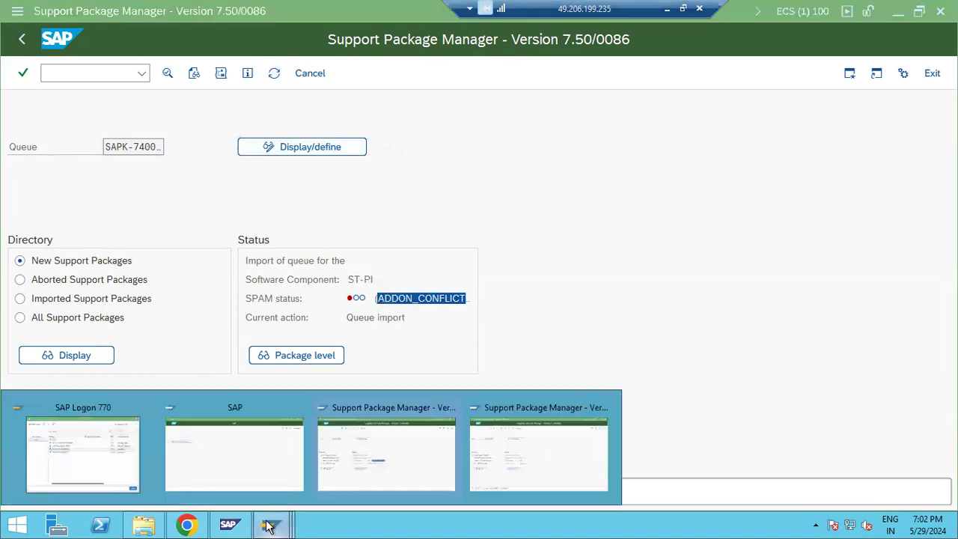
left_click(507, 452)
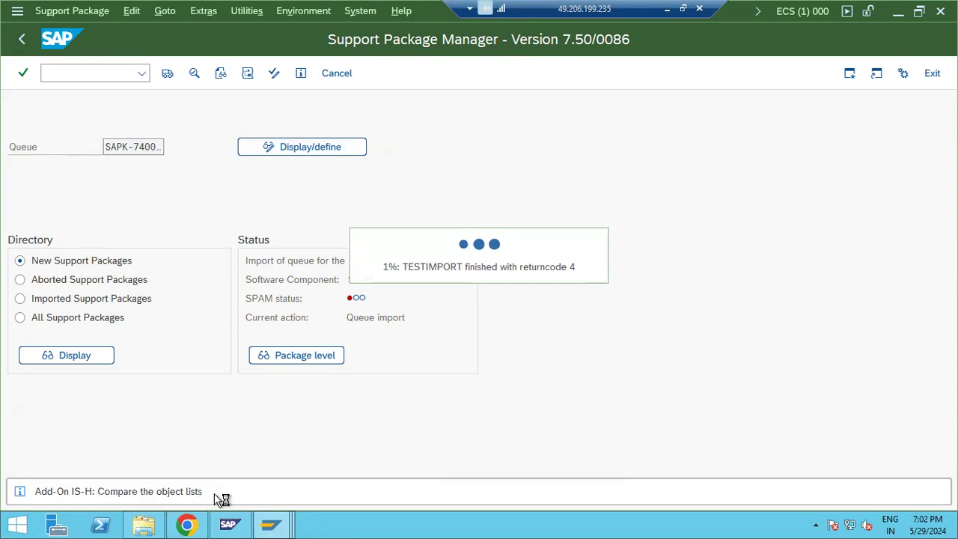
left_click(274, 522)
left_click(620, 369)
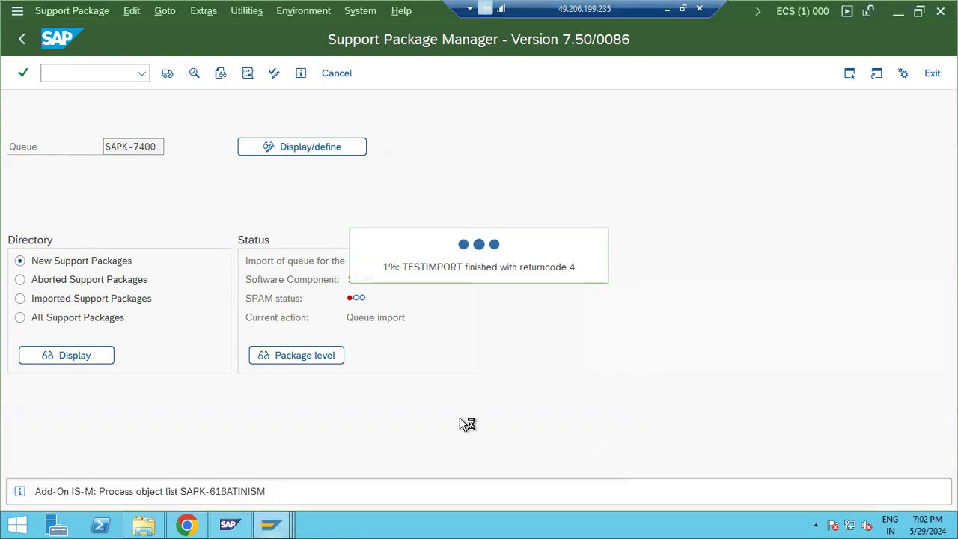
left_click(274, 523)
left_click(343, 469)
Step: In the NWS session, run RSUPGRES via SA38, dismiss the RC 1 log writer error, and return
left_click(274, 522)
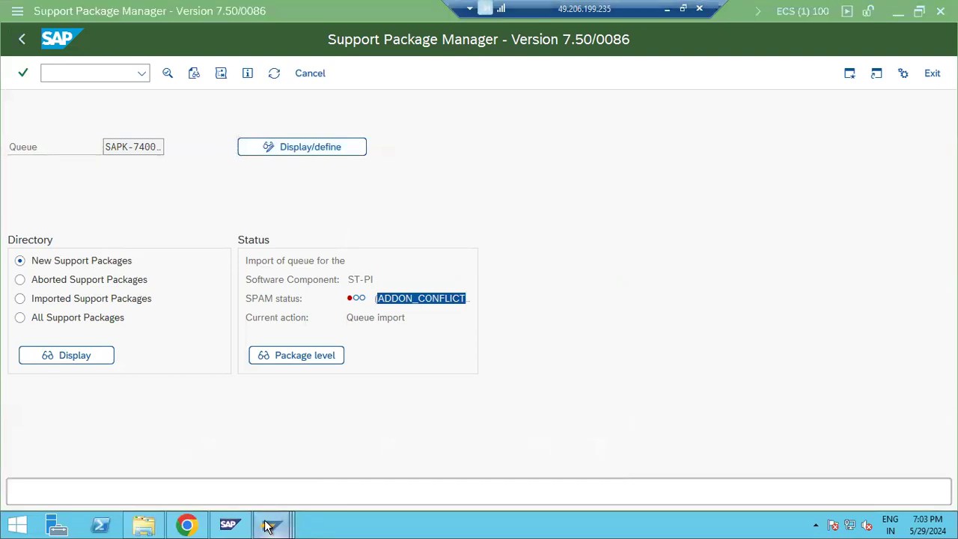
left_click(203, 457)
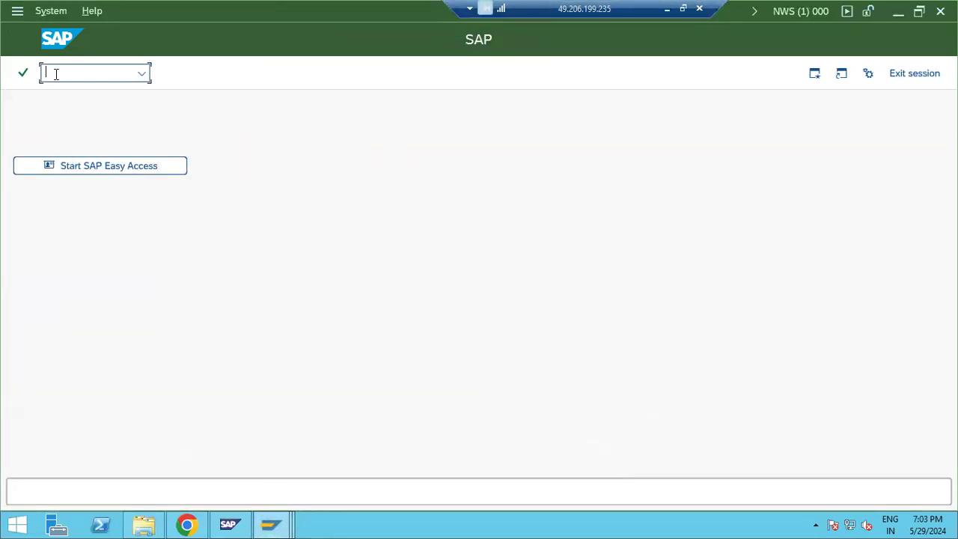
type("/nsa38")
key("Return")
left_click(168, 79)
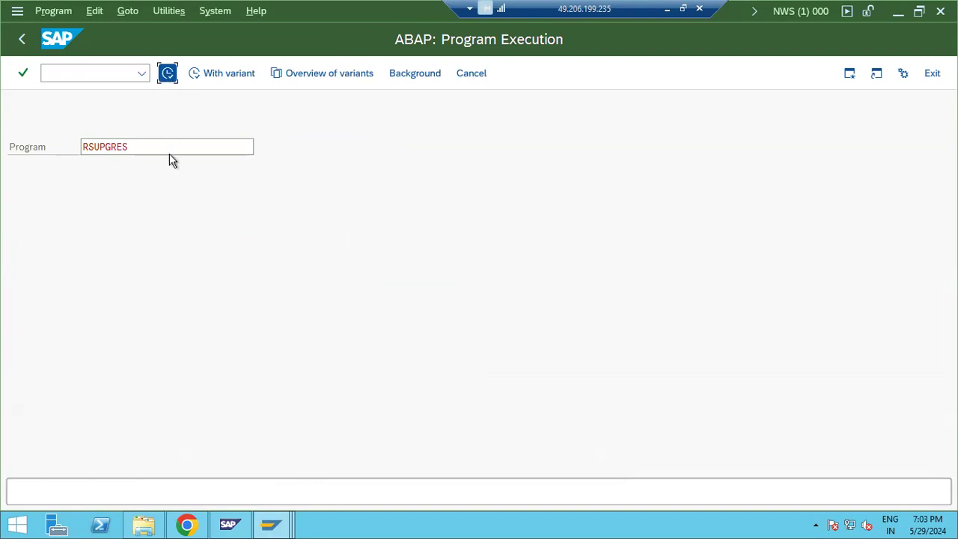
left_click(176, 74)
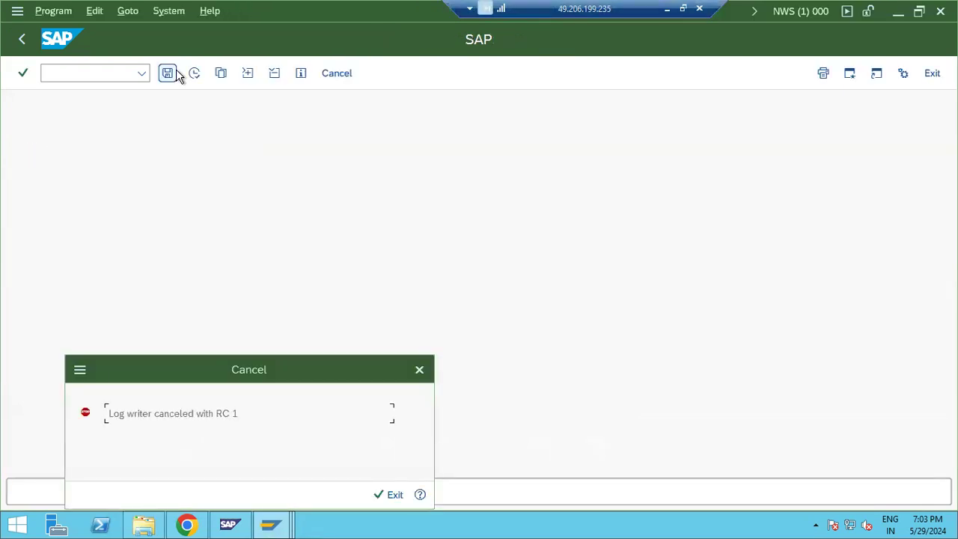
left_click(389, 494)
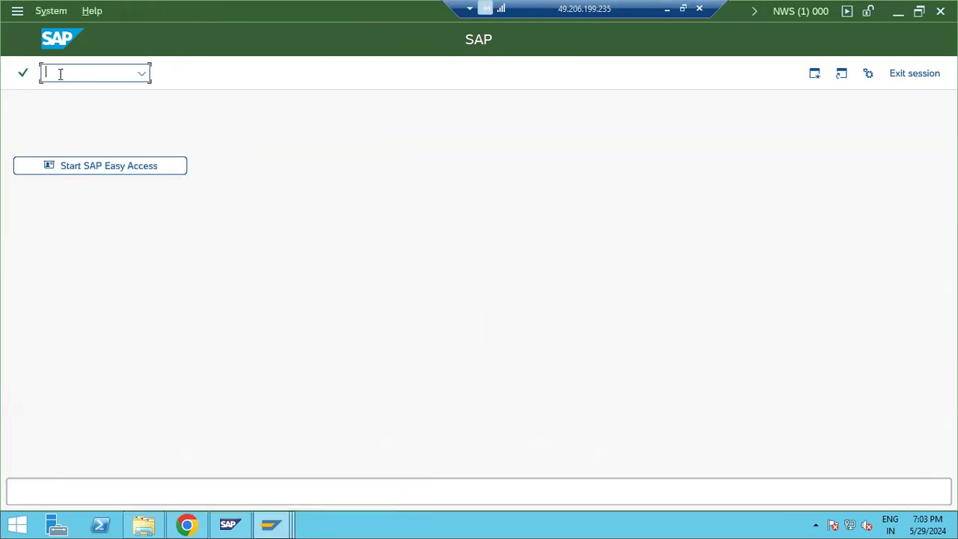
type("/n")
Step: Bring the Support Package Manager forward and refresh the queue import status
mouse_move(291, 526)
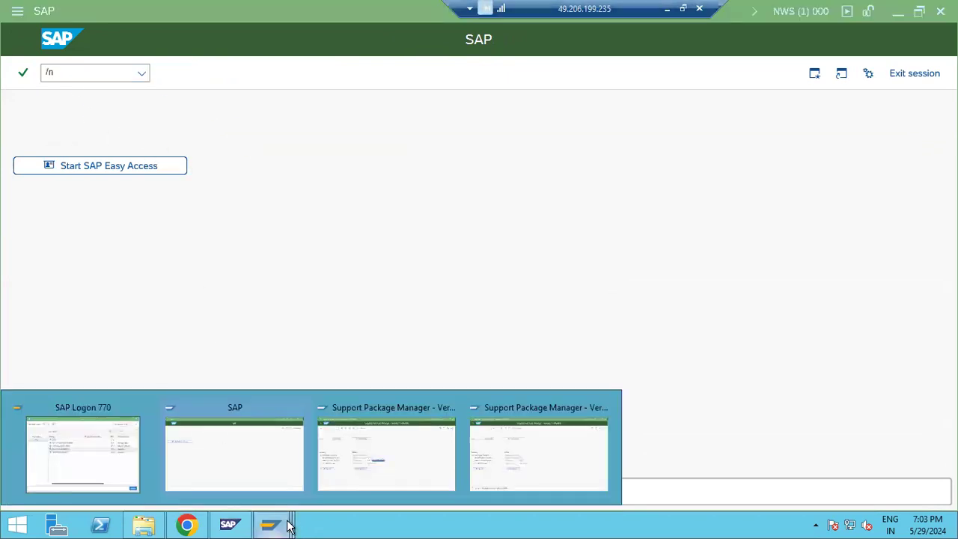
left_click(420, 457)
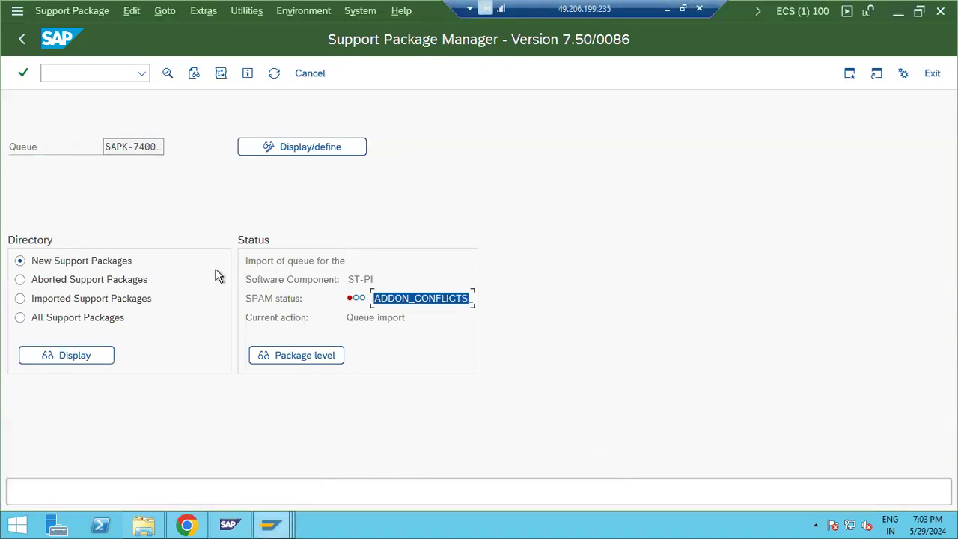
left_click(274, 73)
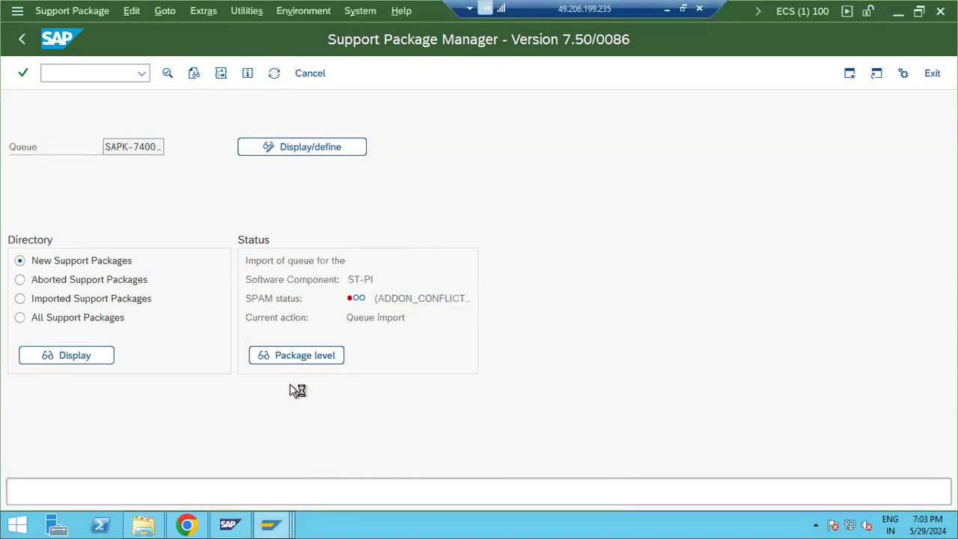
Step: Check the other import's TESTIMPORT progress, then return to client 100 and open the System menu
mouse_move(271, 524)
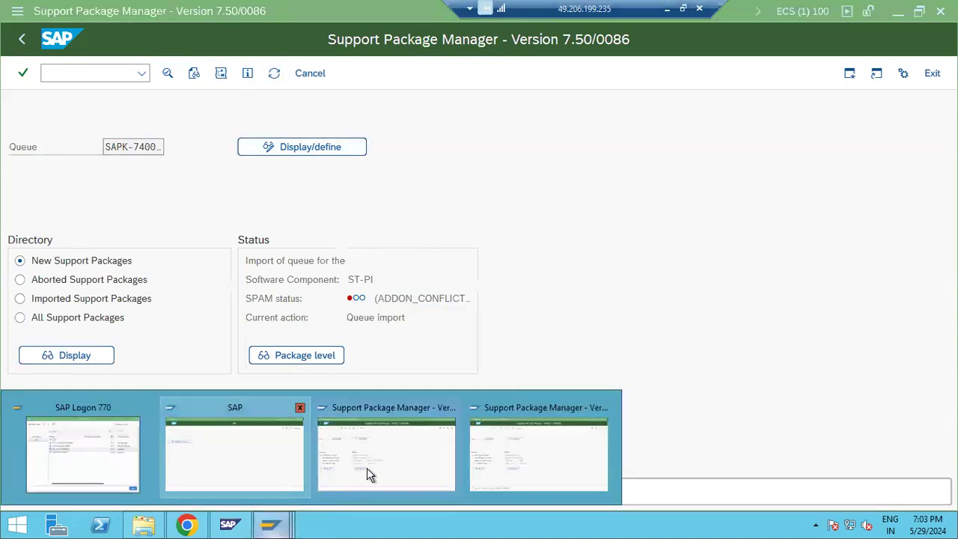
left_click(499, 445)
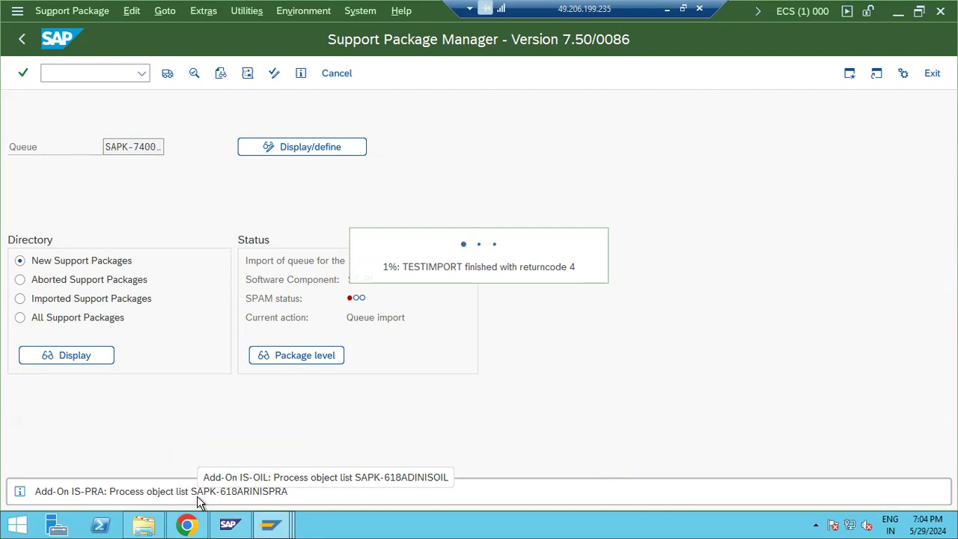
mouse_move(271, 524)
left_click(354, 452)
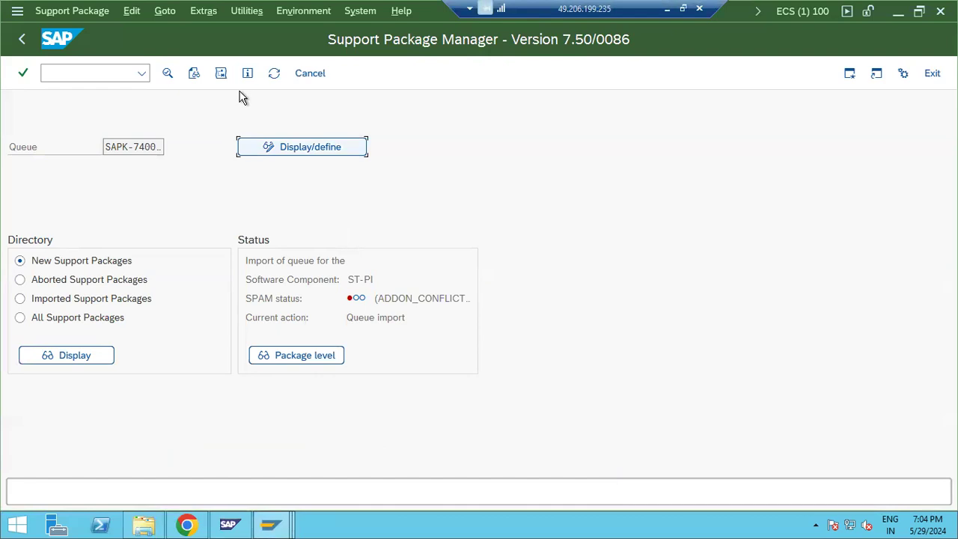
key("alt+y")
Step: Open System Status's installed software list and check the ST-PI and IS-PRA component versions
left_click(376, 279)
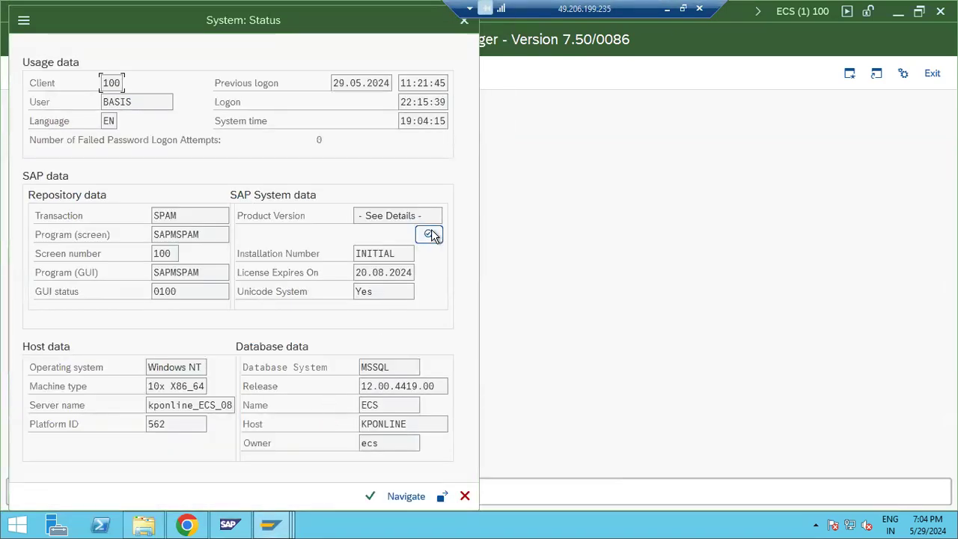
left_click(431, 235)
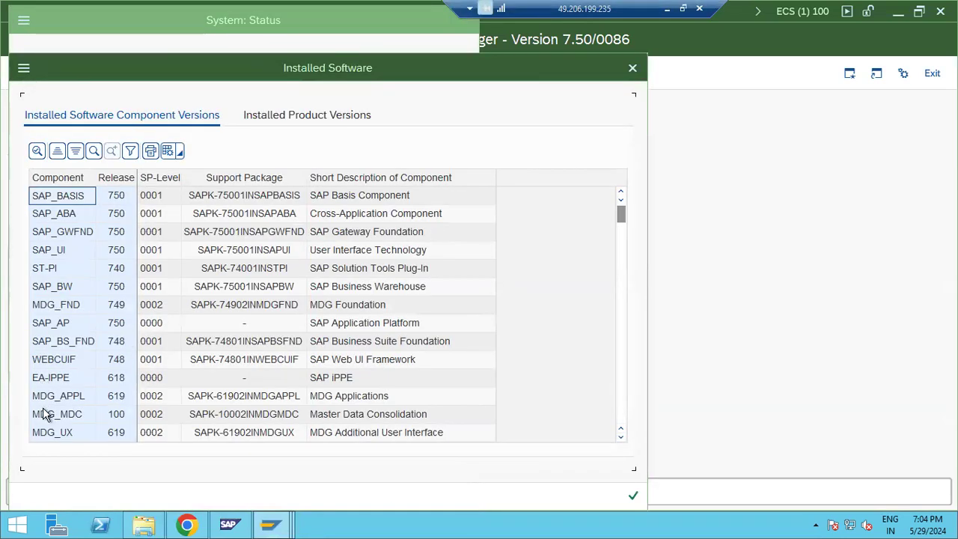
left_click(65, 273)
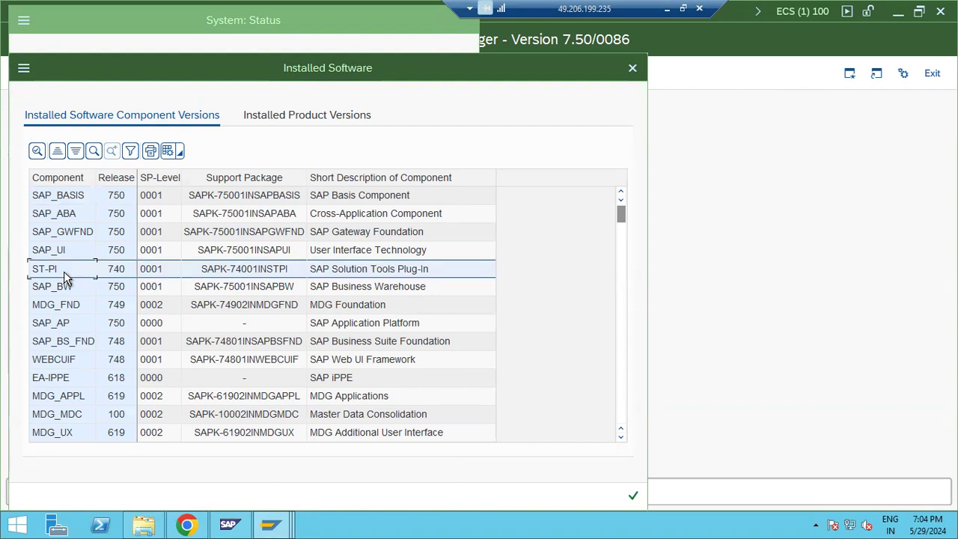
scroll(71, 316, "down", 10)
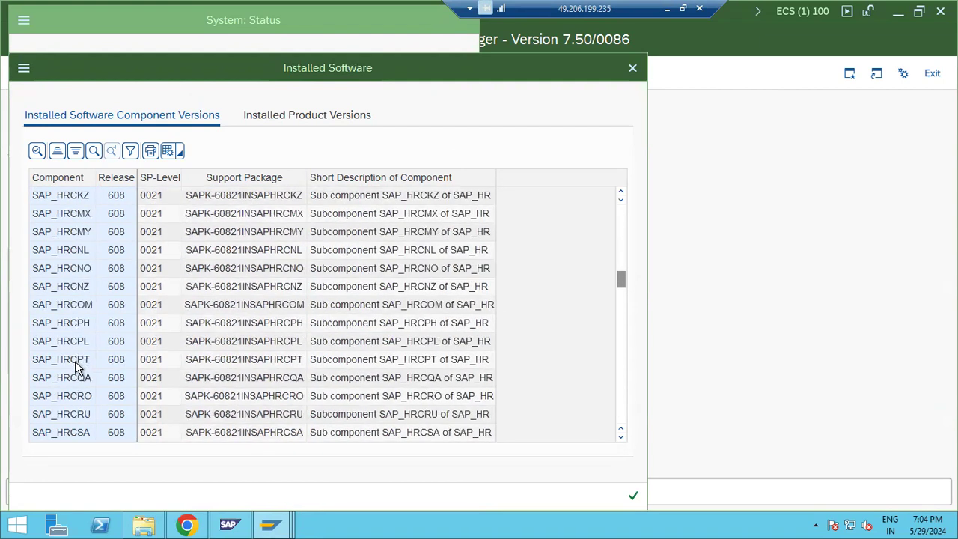
scroll(75, 367, "down", 15)
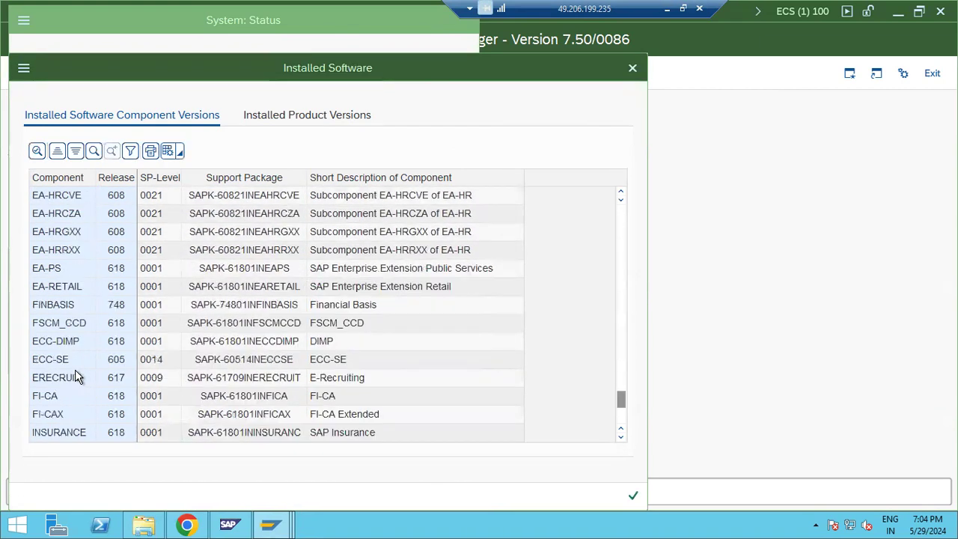
scroll(78, 378, "down", 4)
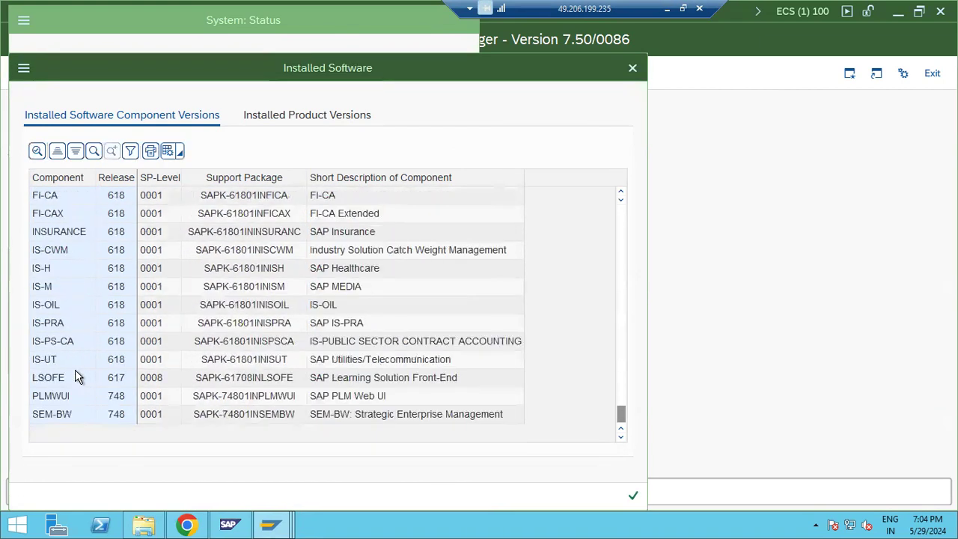
left_click(42, 324)
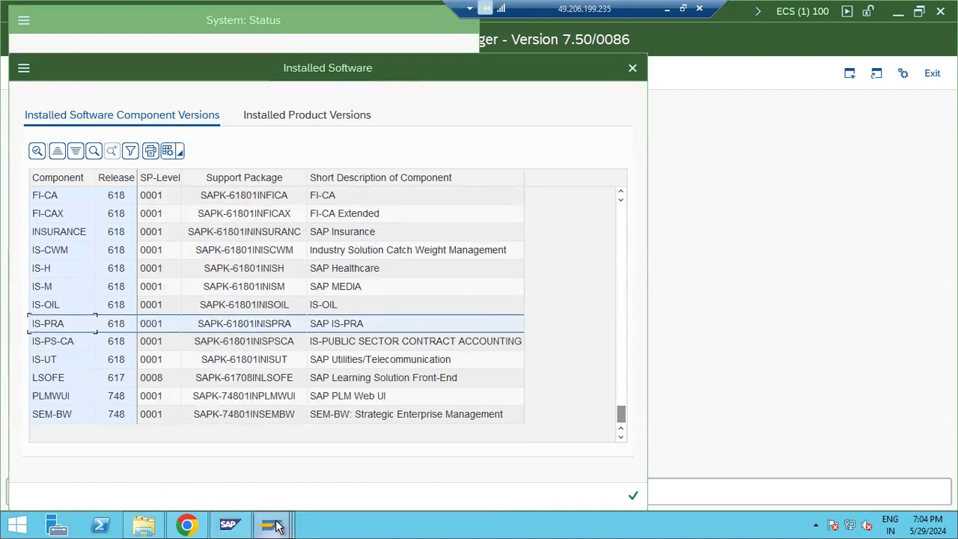
Step: Compare the running import with the installed software list, checking the IS-PS-CA and IS-UT entries
mouse_move(270, 521)
left_click(437, 449)
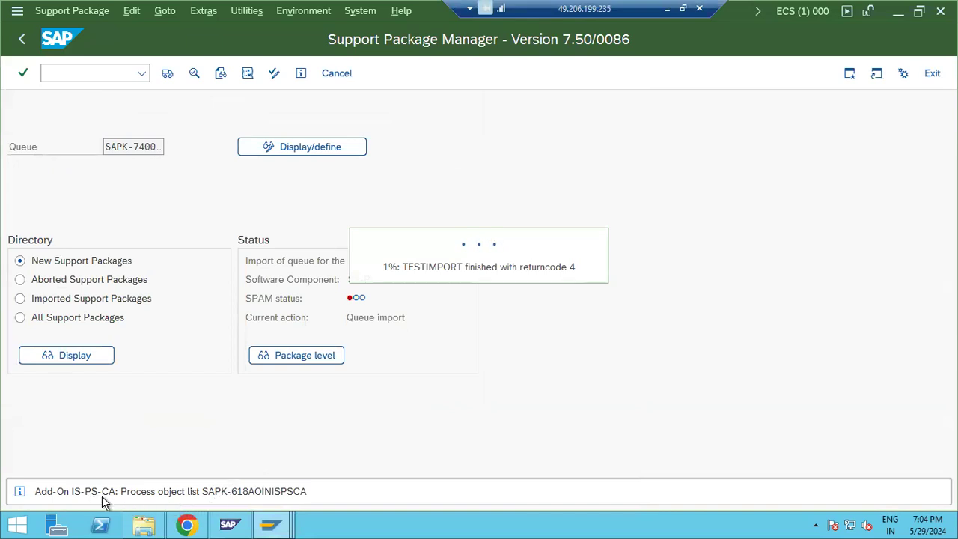
mouse_move(286, 523)
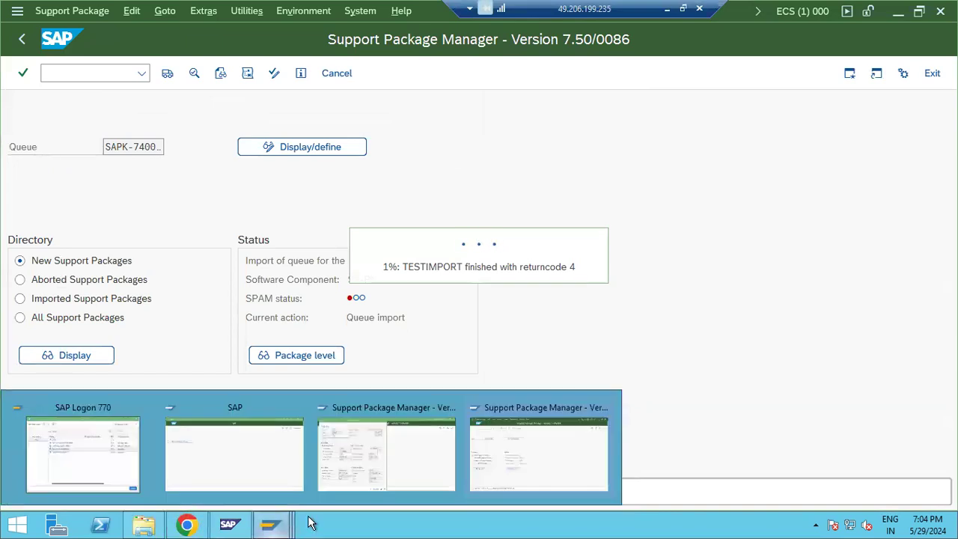
left_click(387, 460)
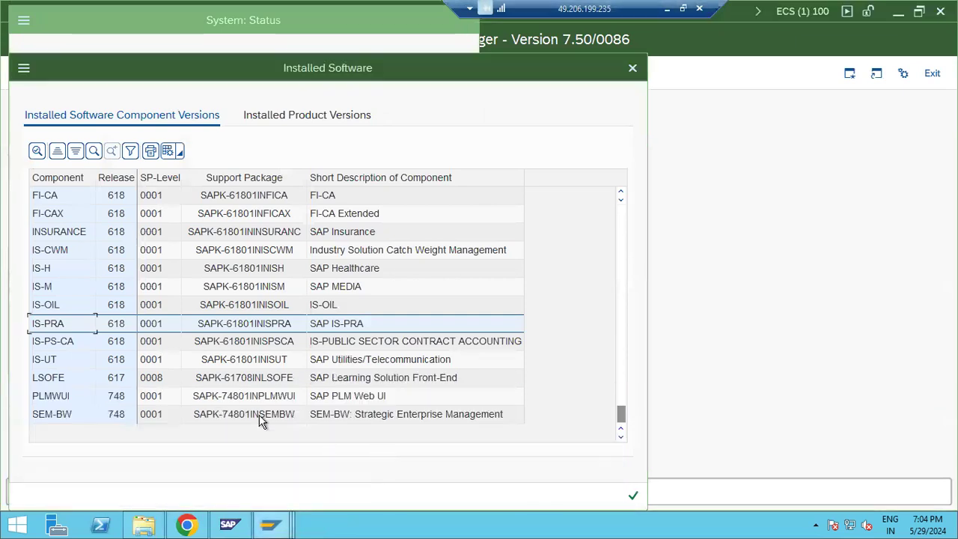
left_click(56, 344)
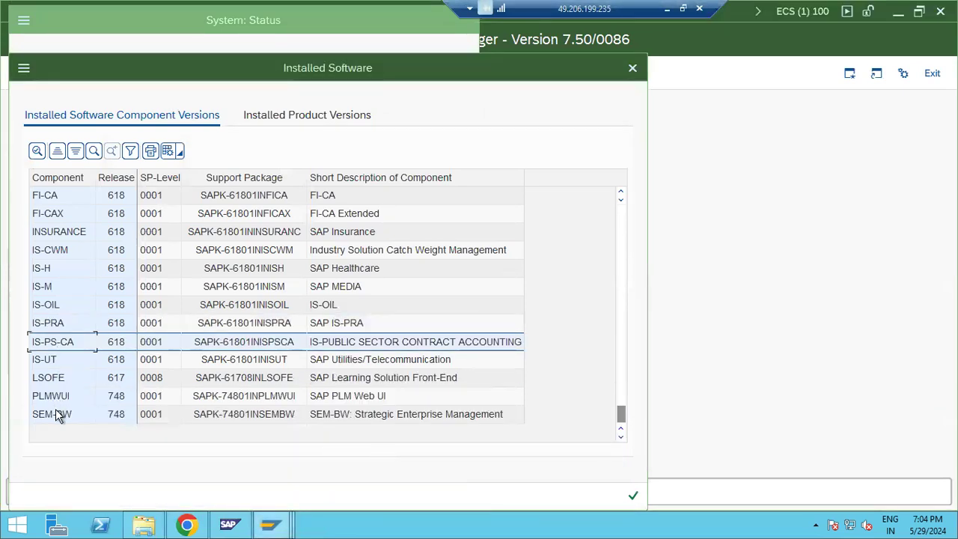
mouse_move(271, 524)
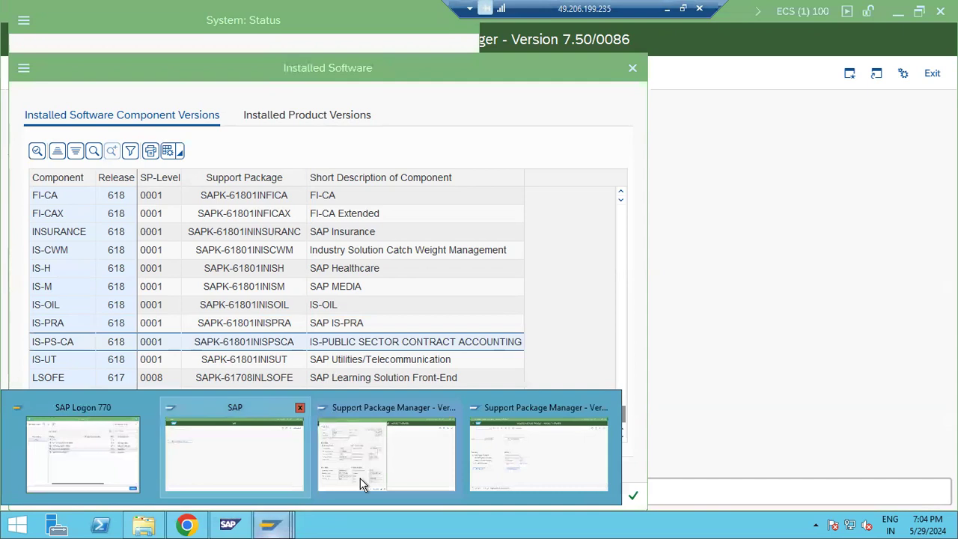
left_click(524, 457)
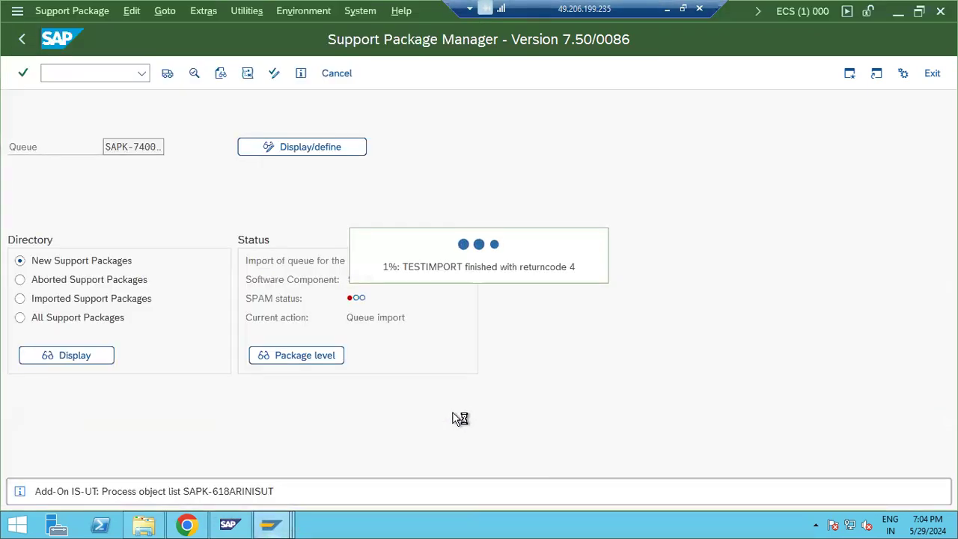
mouse_move(273, 524)
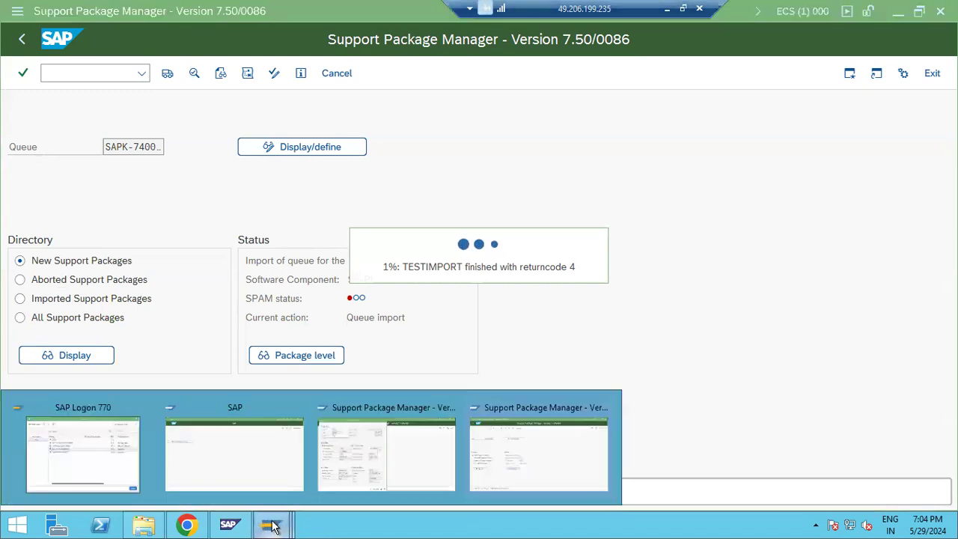
left_click(317, 478)
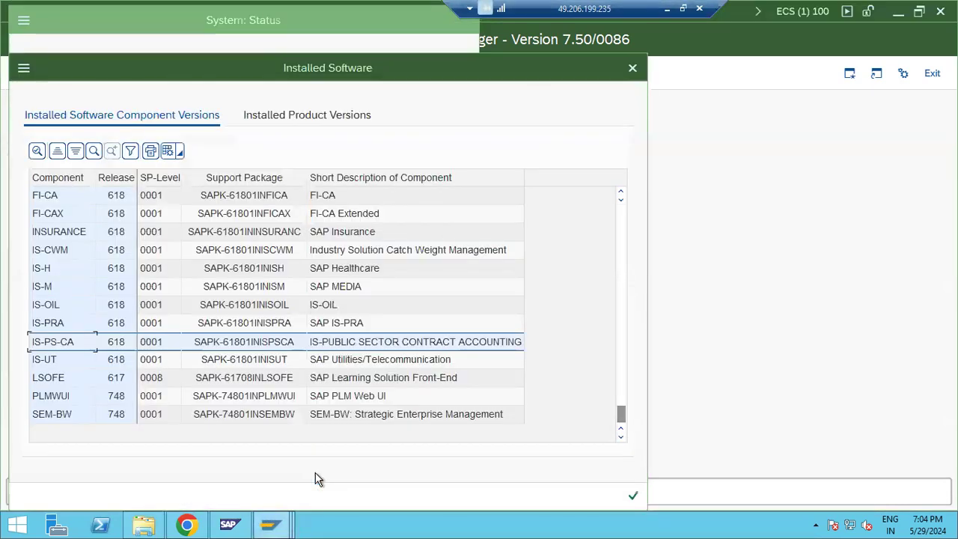
left_click(58, 361)
Step: Look at the Support Package Manager, then return to select the SEM-BW component row
left_click(272, 522)
left_click(529, 457)
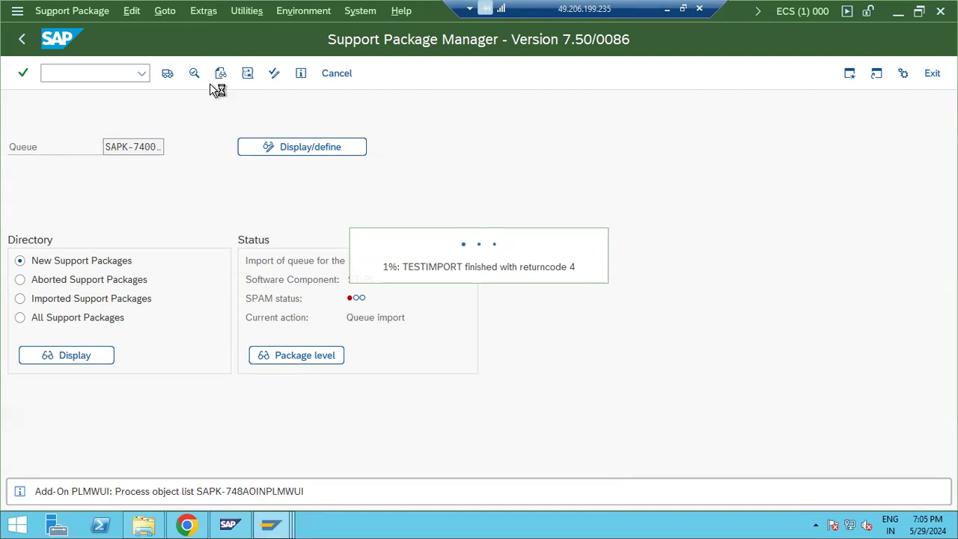
mouse_move(271, 524)
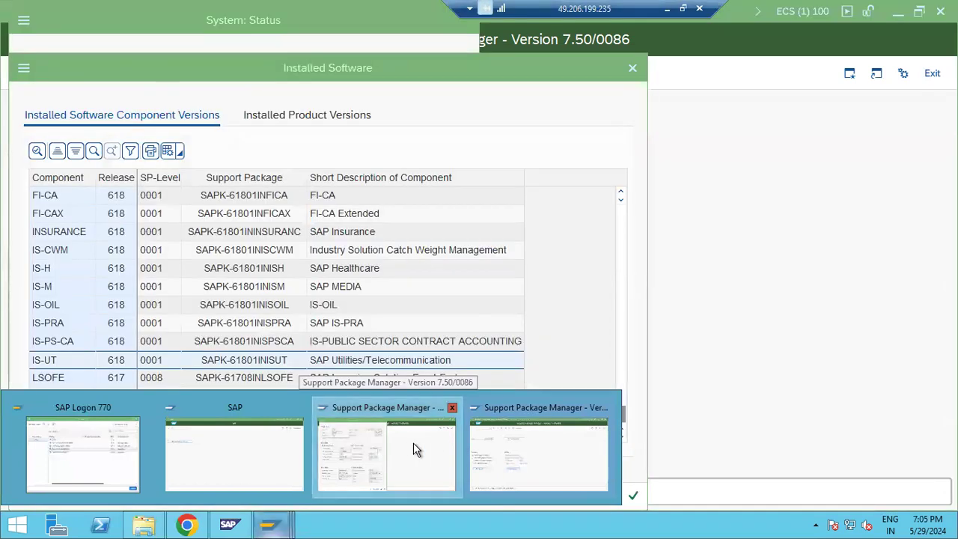
left_click(413, 442)
left_click(66, 419)
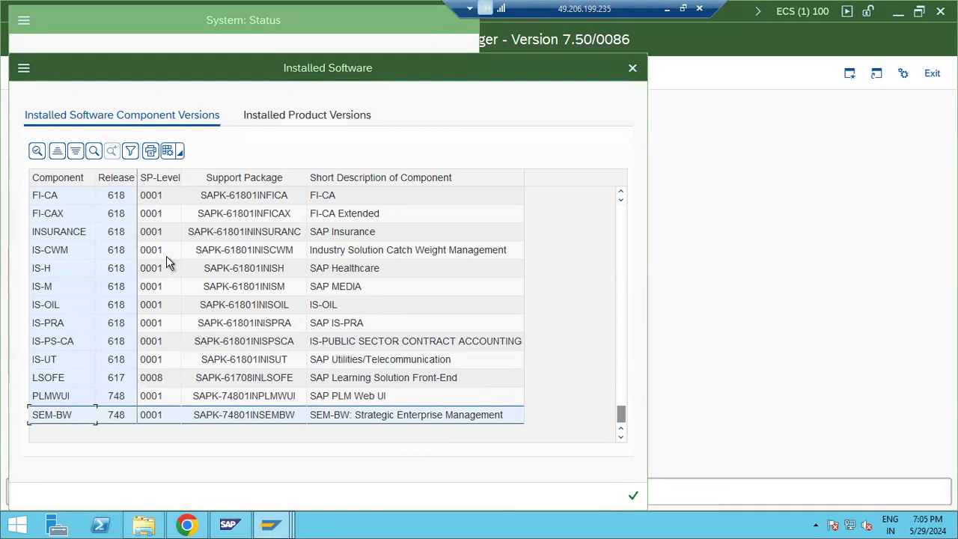
Step: View the installed product versions, close the list, and return to the Support Package Manager
scroll(105, 301, "up", 10)
scroll(104, 300, "up", 15)
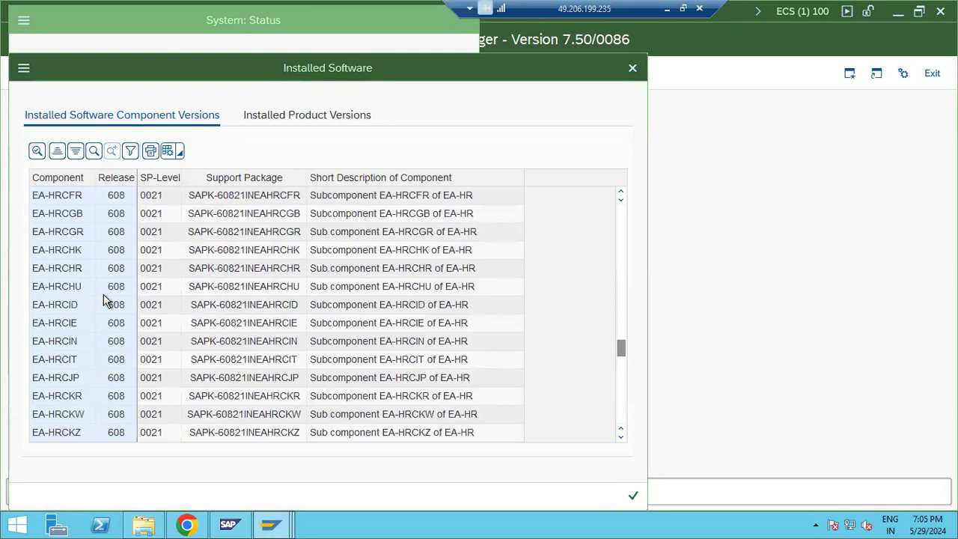
scroll(104, 299, "up", 5)
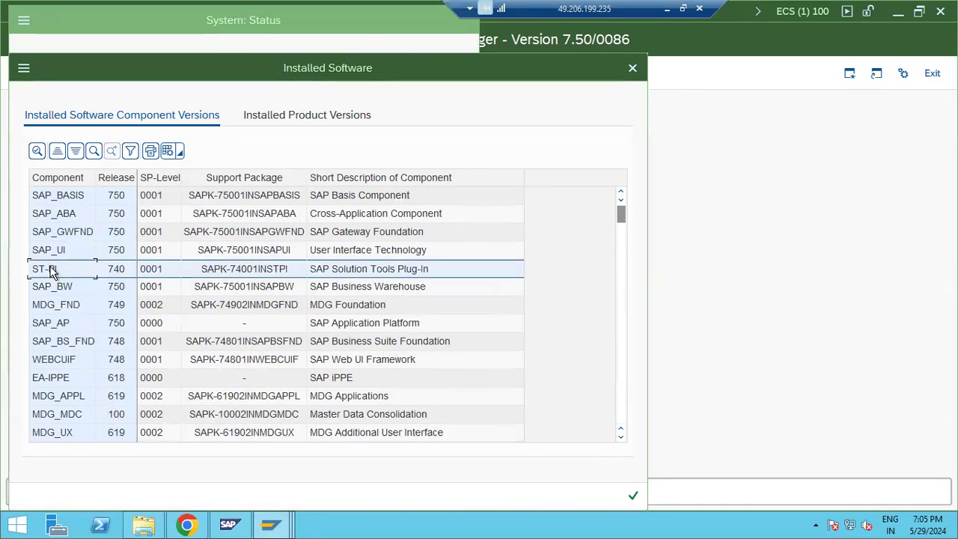
scroll(53, 269, "down", 2)
scroll(52, 271, "down", 20)
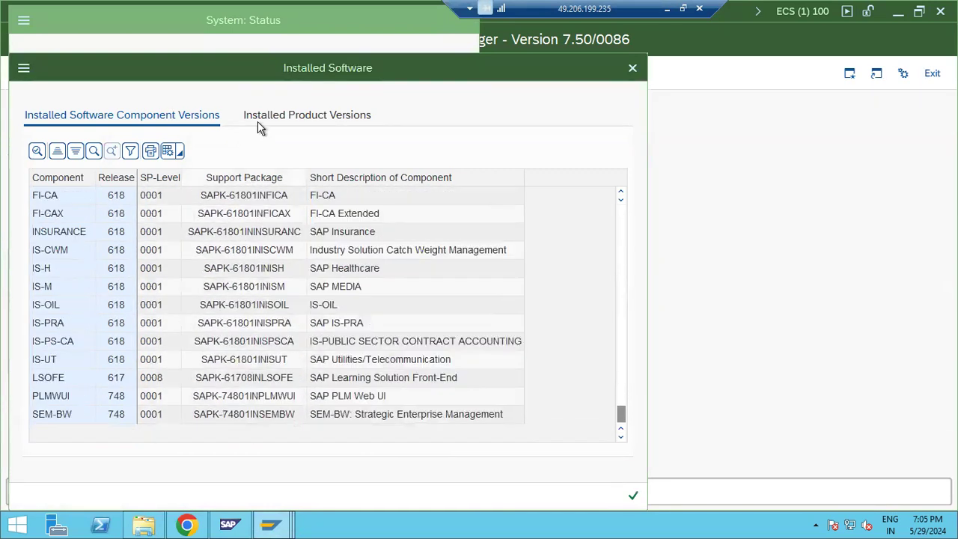
left_click(258, 122)
left_click(632, 496)
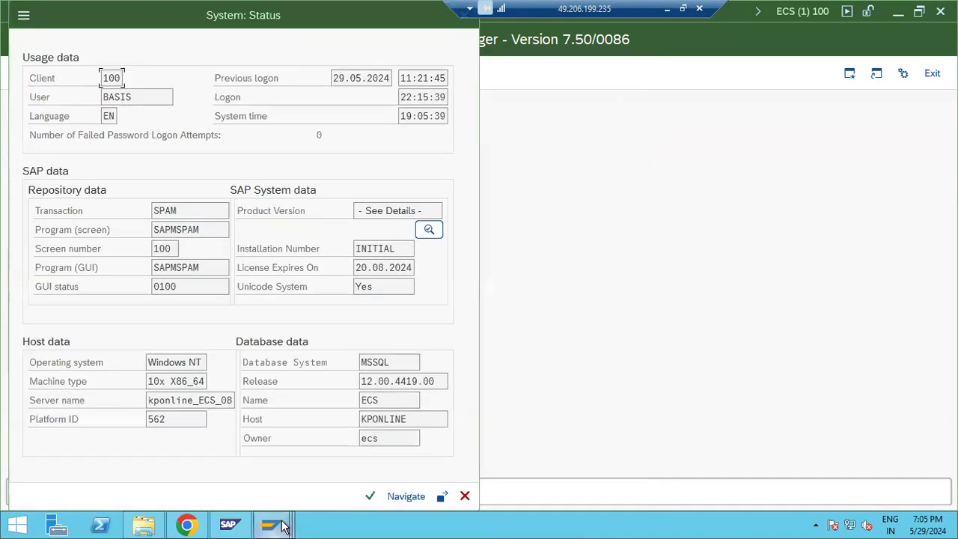
mouse_move(271, 524)
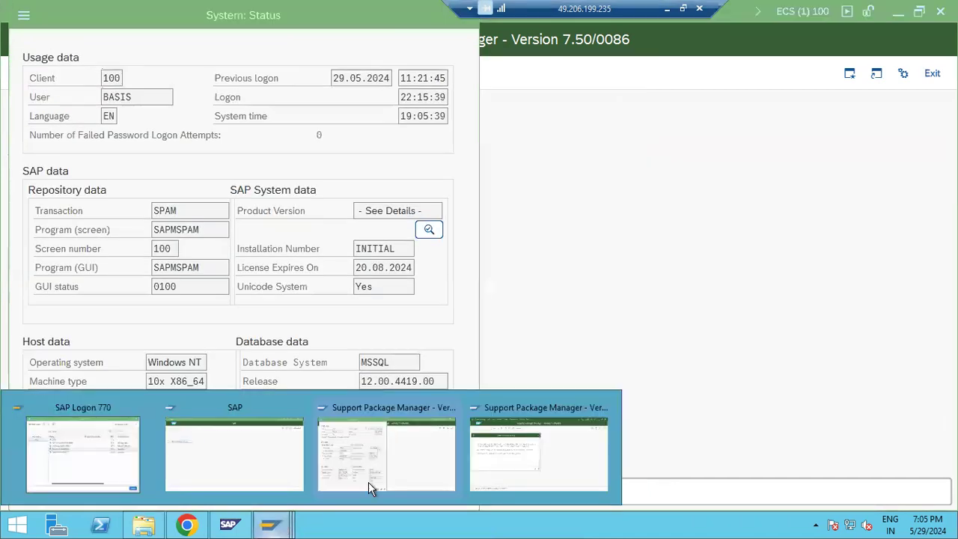
left_click(508, 447)
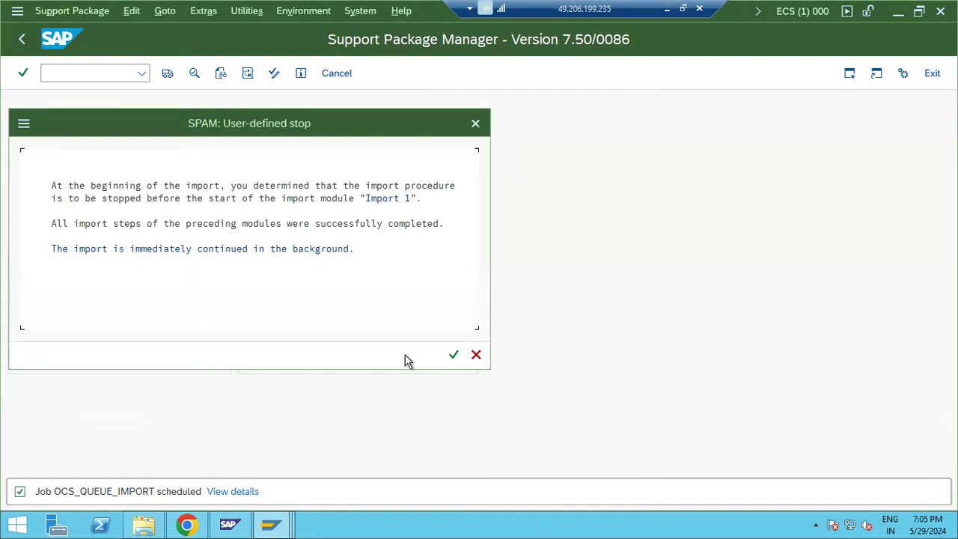
Step: Continue past the user-defined stop and refresh repeatedly until the SPAM status reads DDIC_IMPORT
left_click(455, 356)
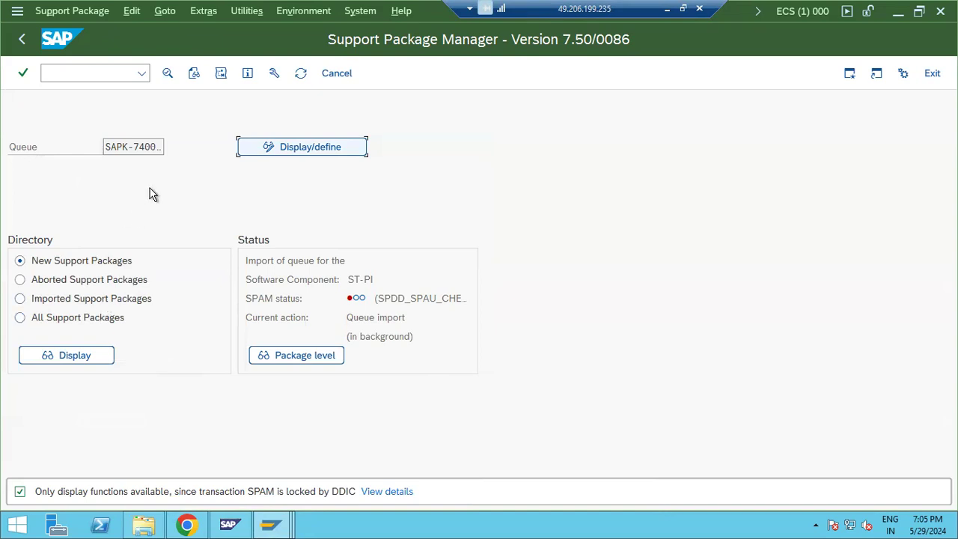
left_click(300, 75)
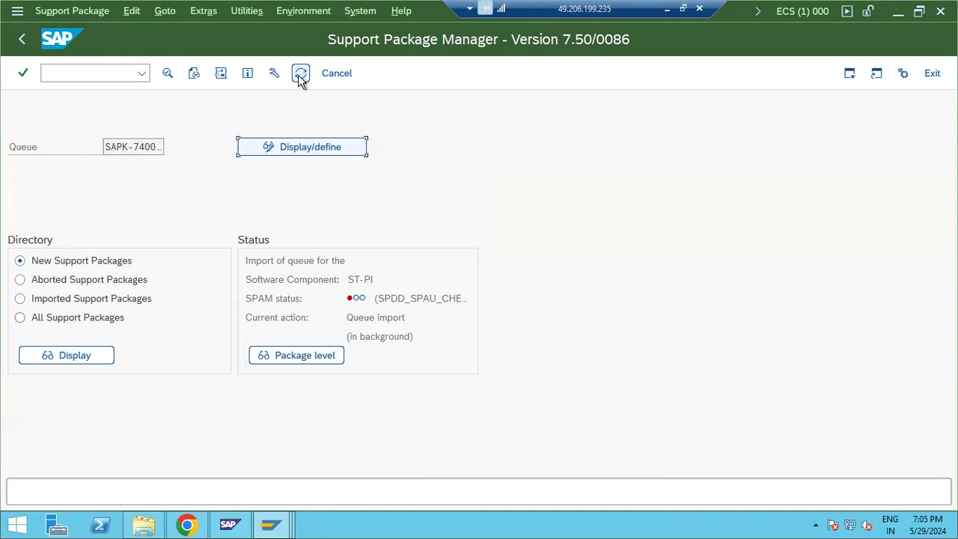
left_click(300, 75)
left_click(300, 75)
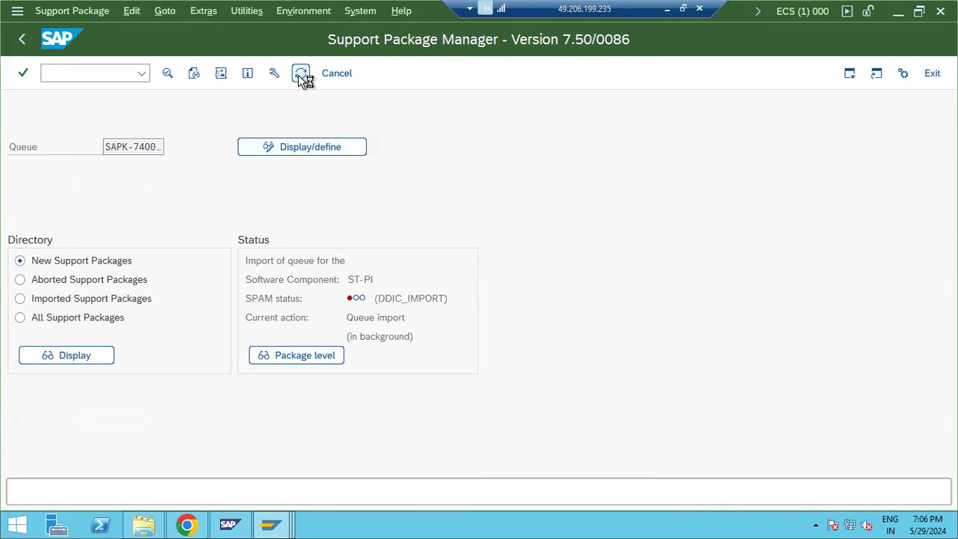
left_click(299, 75)
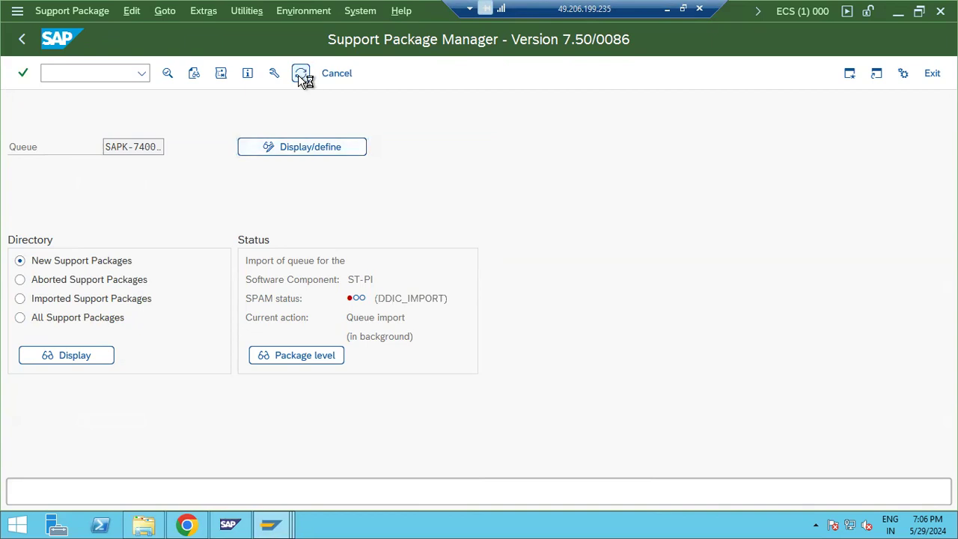
left_click(272, 522)
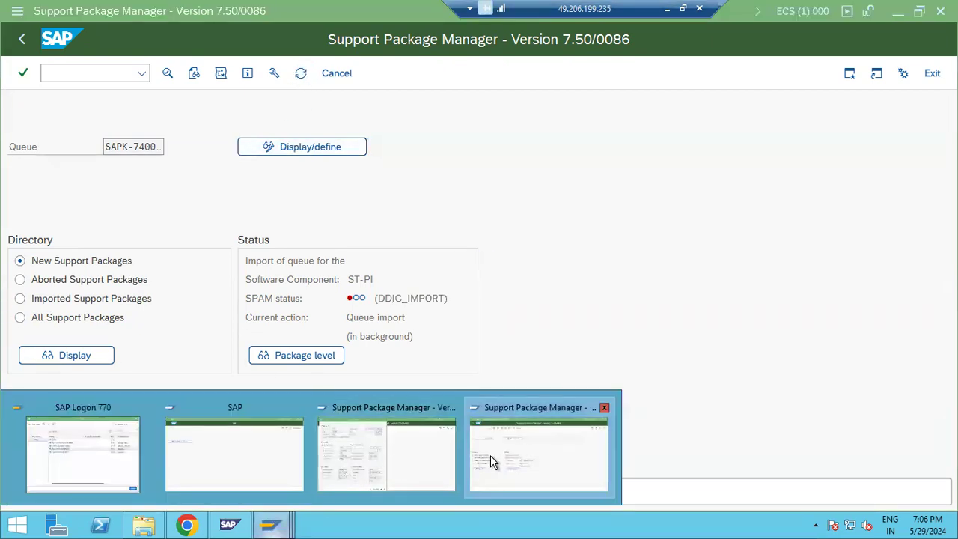
left_click(506, 461)
left_click_drag(403, 303, 425, 301)
left_click(298, 78)
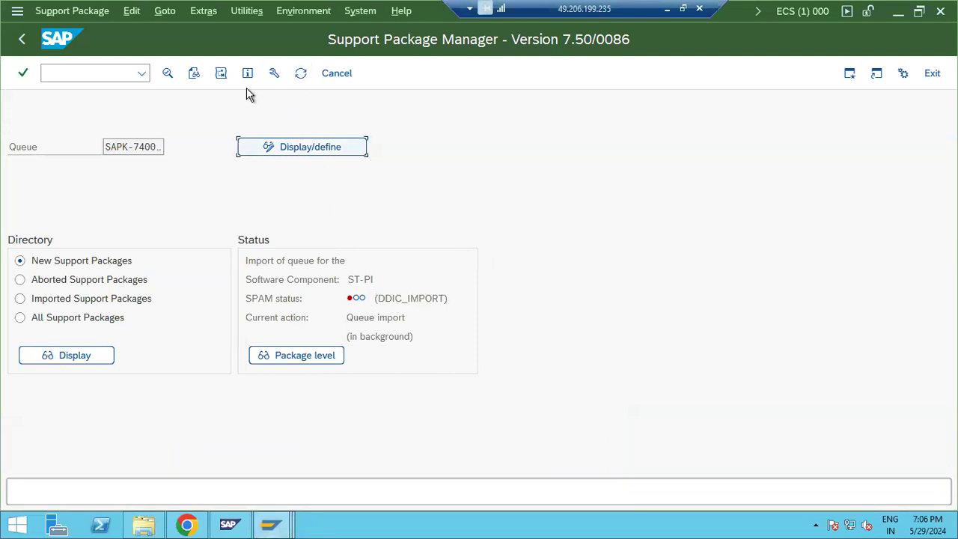
Step: Glance at the queue's import logs, then open the action log and expand the background import entry
left_click(193, 74)
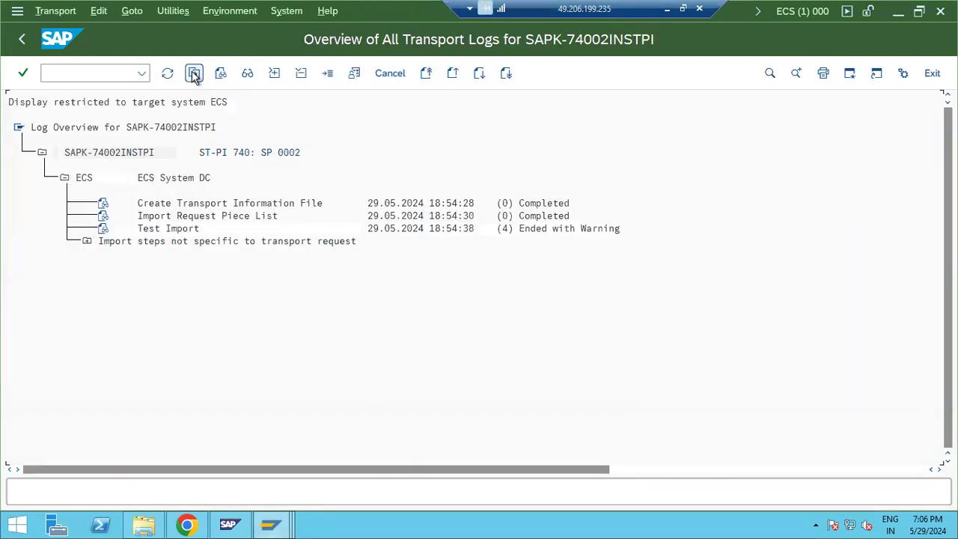
left_click(22, 39)
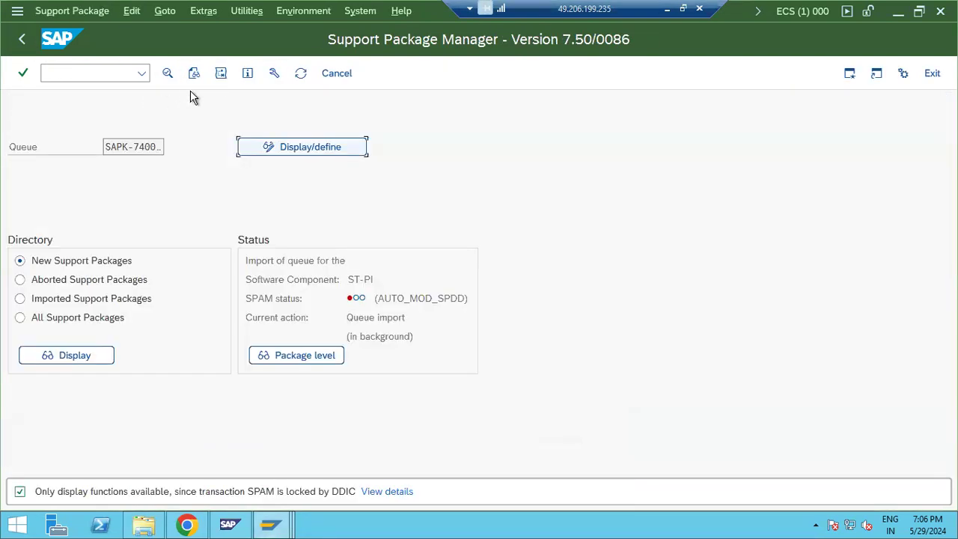
left_click(222, 73)
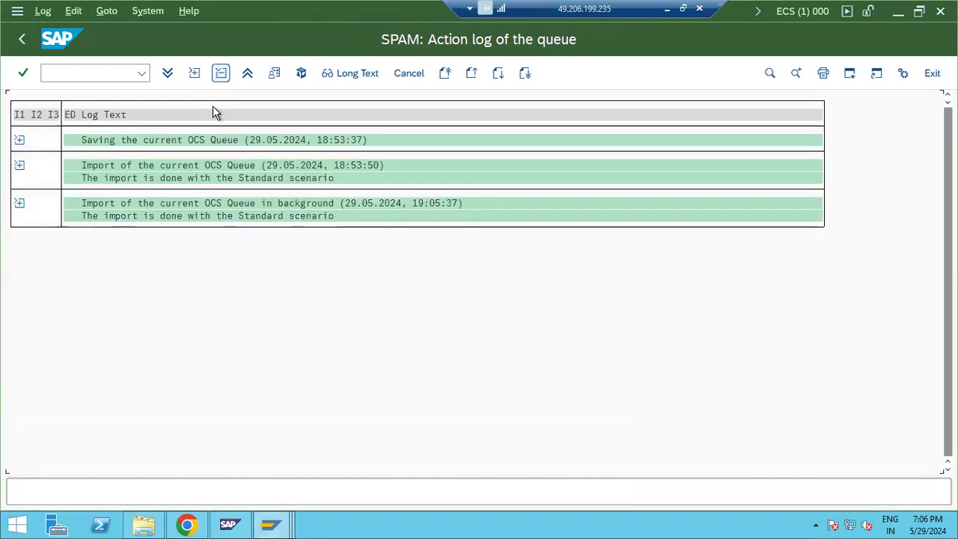
left_click(19, 204)
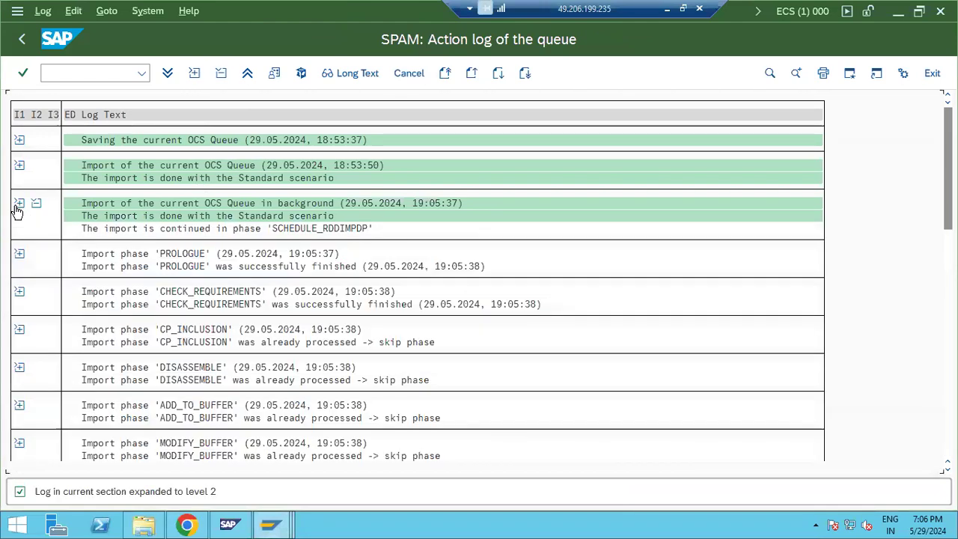
Step: Scroll through the background import phases, then return to the Support Package Manager
scroll(880, 323, "down", 1)
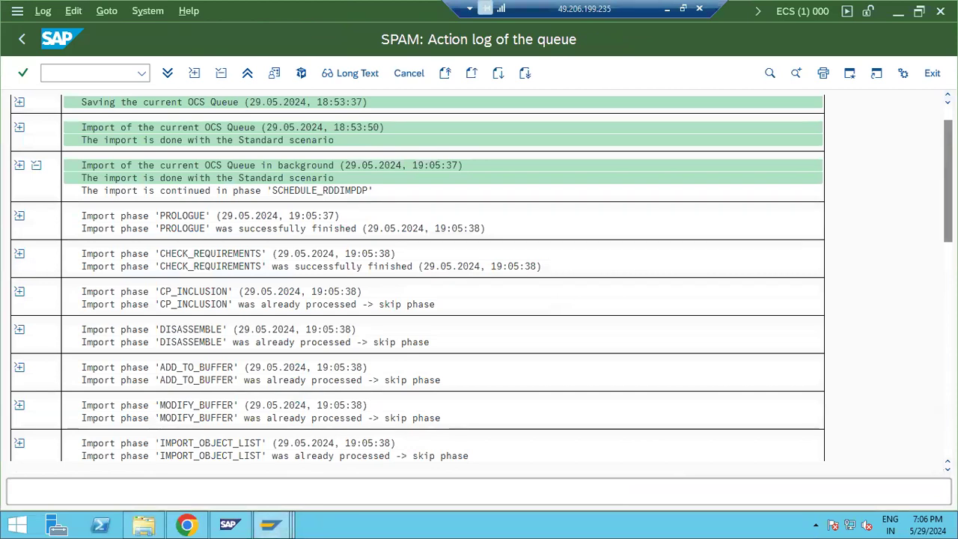
left_click(948, 352)
left_click_drag(948, 352, 932, 464)
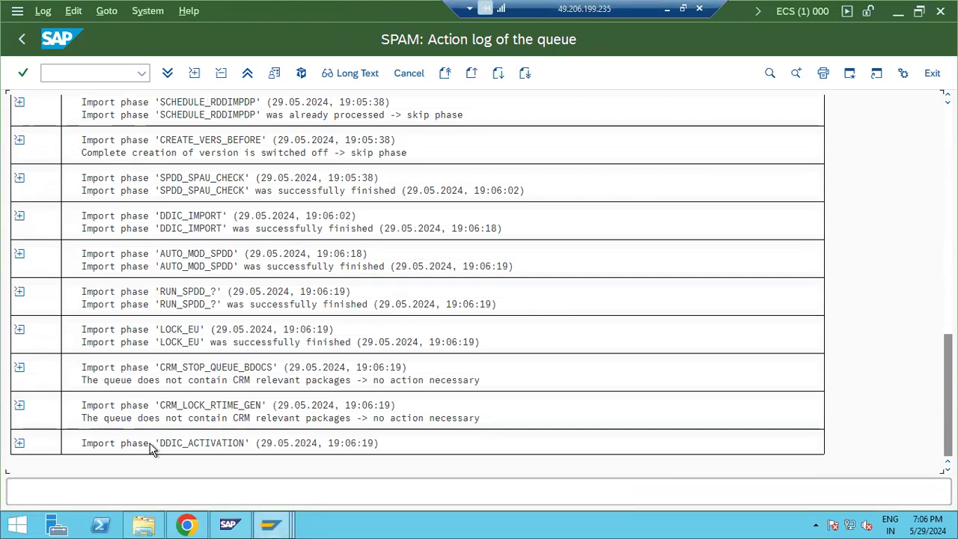
left_click(271, 524)
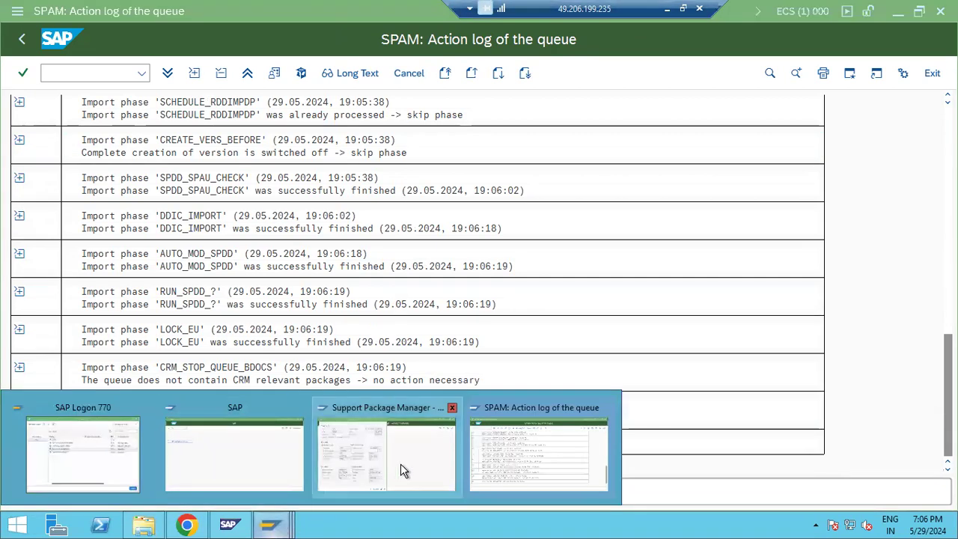
left_click(498, 461)
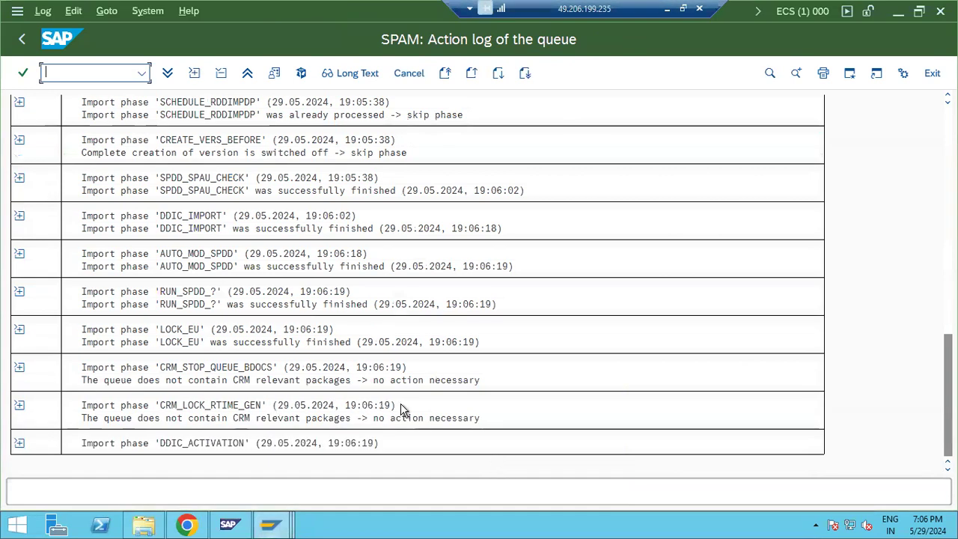
left_click(20, 40)
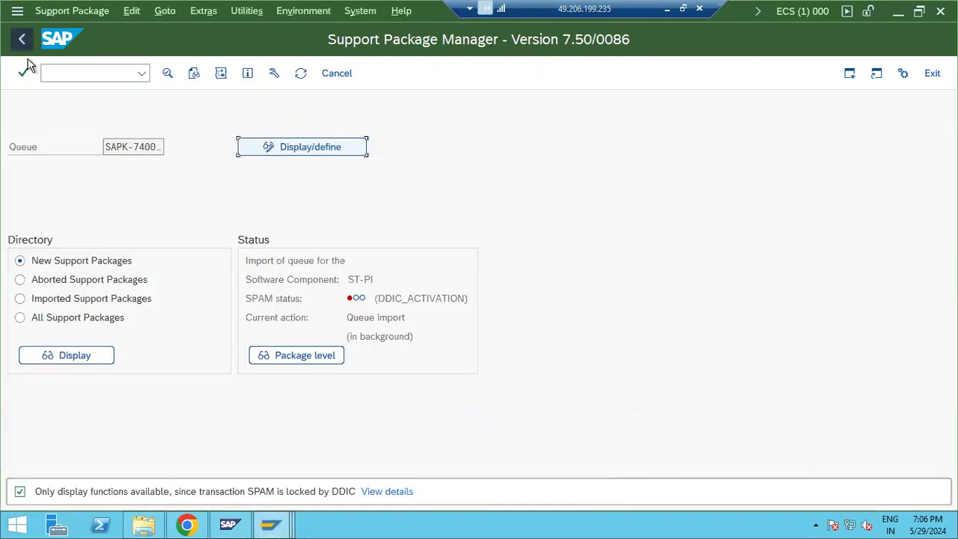
Step: Refresh the queue import until the SPAM status shows IMPORT_PROPER
left_click(300, 74)
left_click(300, 74)
left_click(300, 74)
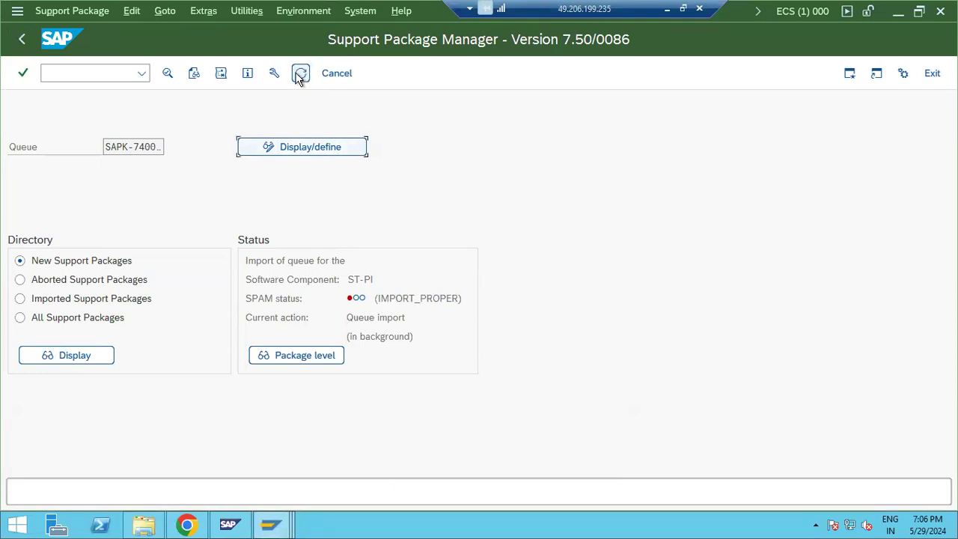
left_click_drag(384, 299, 456, 298)
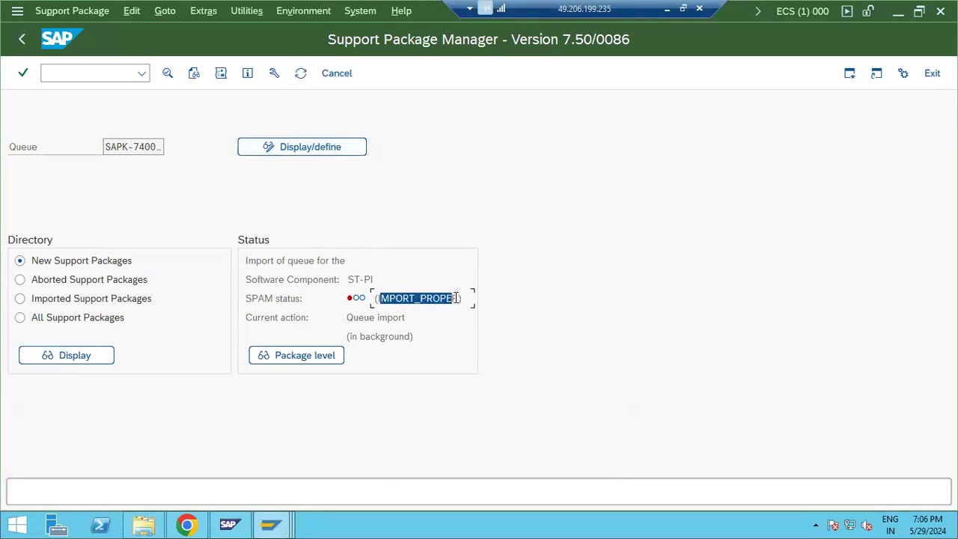
left_click(380, 301)
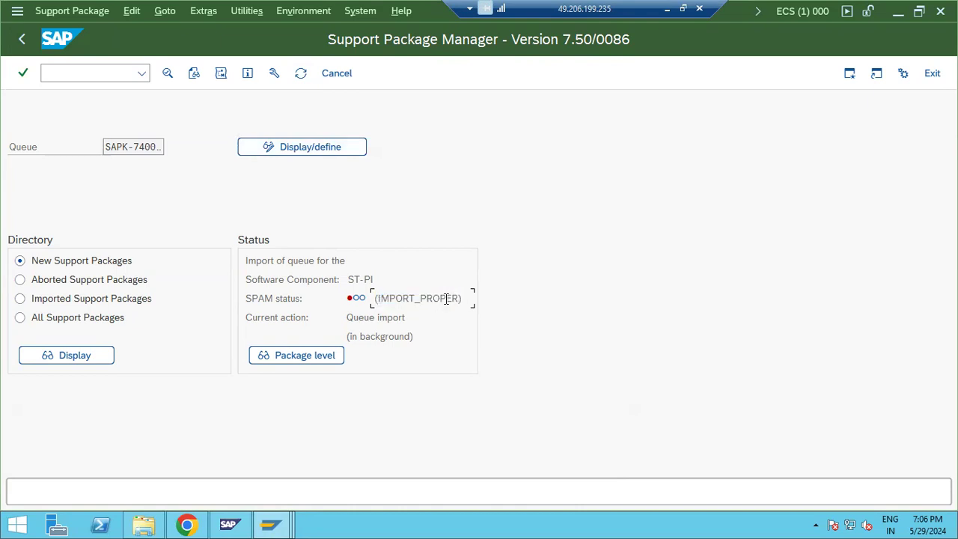
left_click_drag(376, 300, 459, 299)
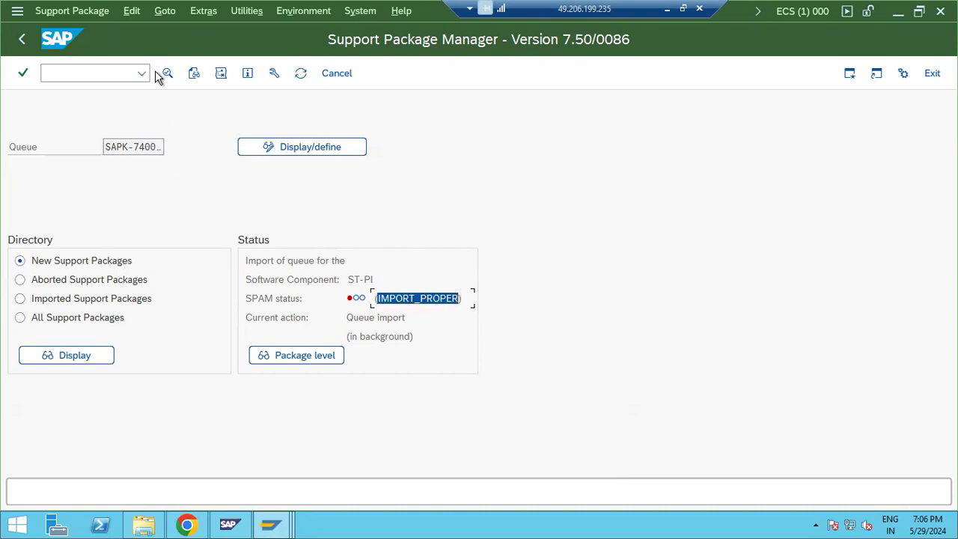
Step: Browse the Support Package Manager's extra functions menu without choosing anything, then refresh three more times
left_click(203, 11)
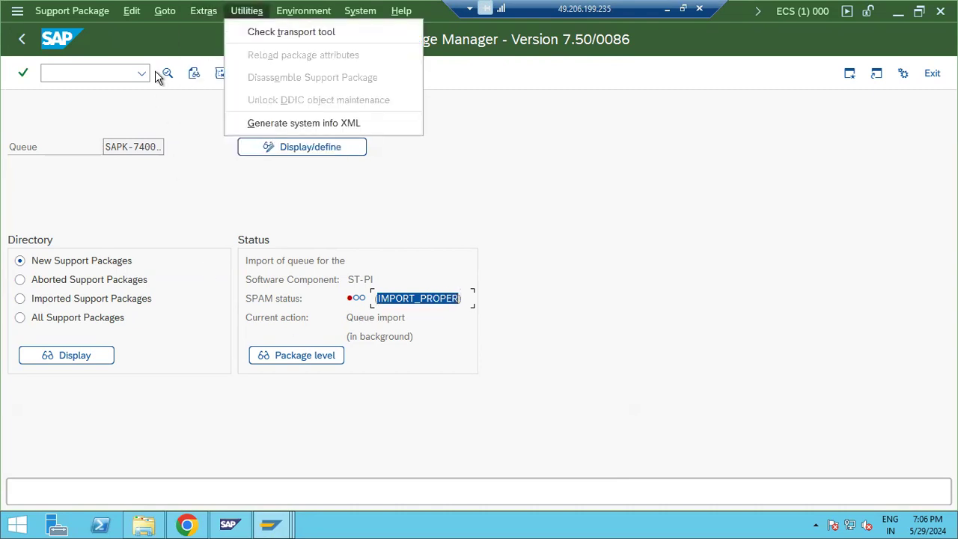
mouse_move(165, 11)
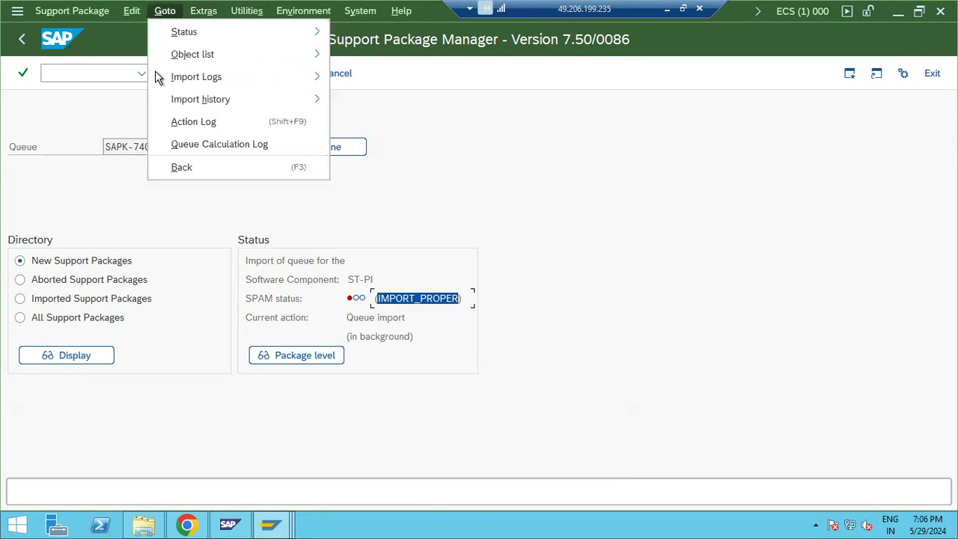
mouse_move(184, 32)
left_click(408, 298)
left_click(300, 74)
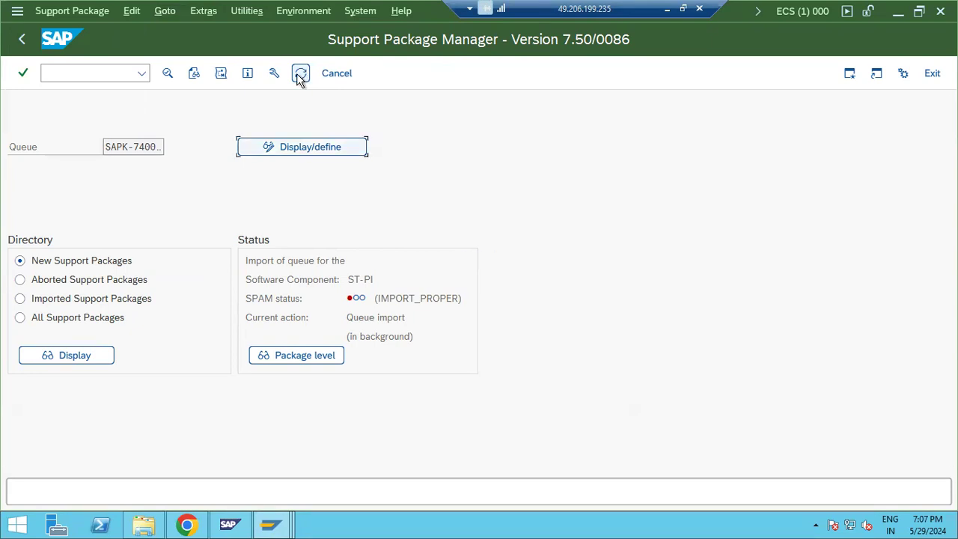
left_click(300, 74)
left_click(300, 74)
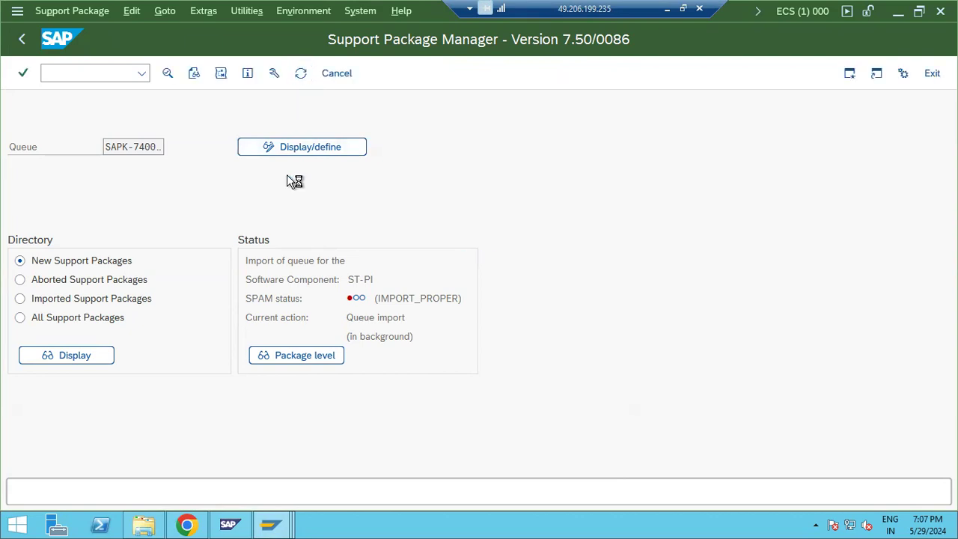
Step: In the other Support Package Manager window, close System Status and refresh the queue status
left_click(271, 526)
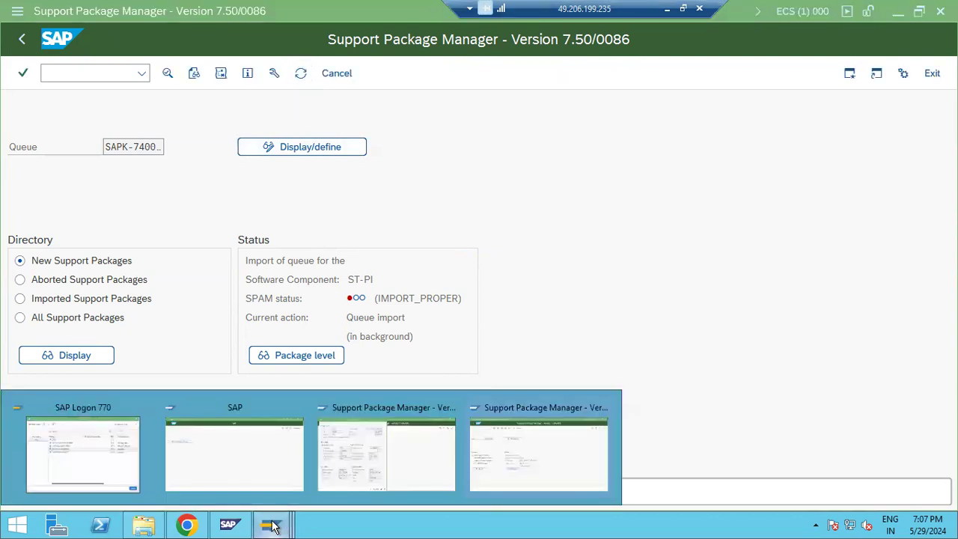
left_click(385, 474)
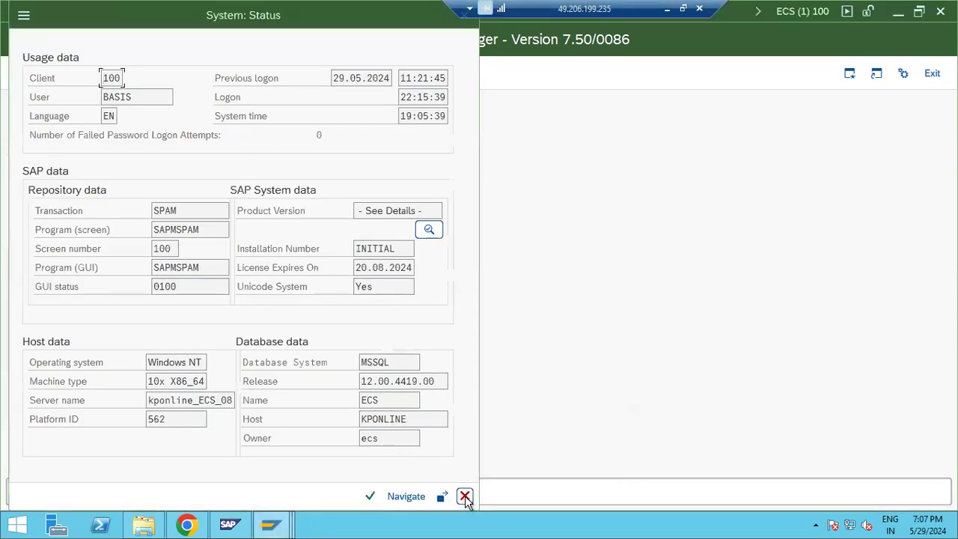
left_click(465, 496)
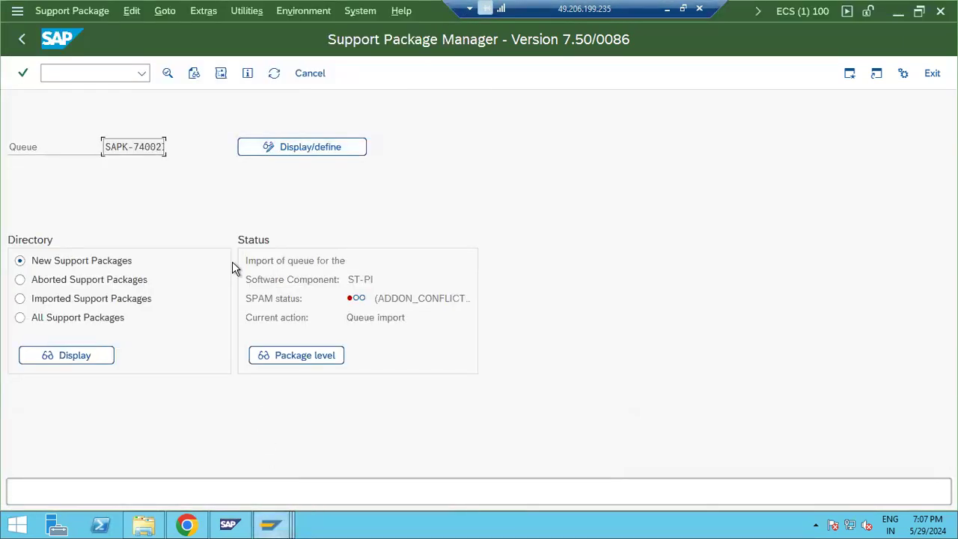
left_click(274, 75)
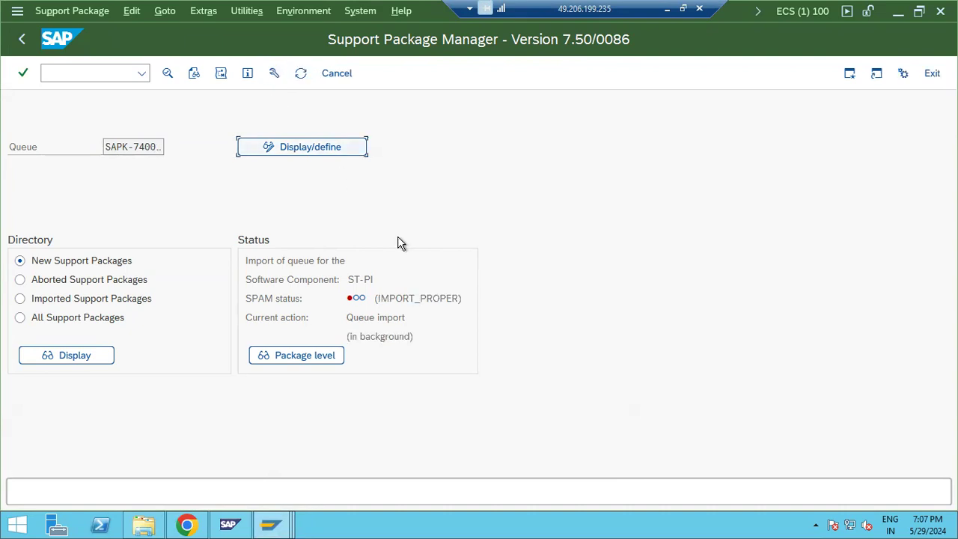
left_click_drag(408, 298, 419, 298)
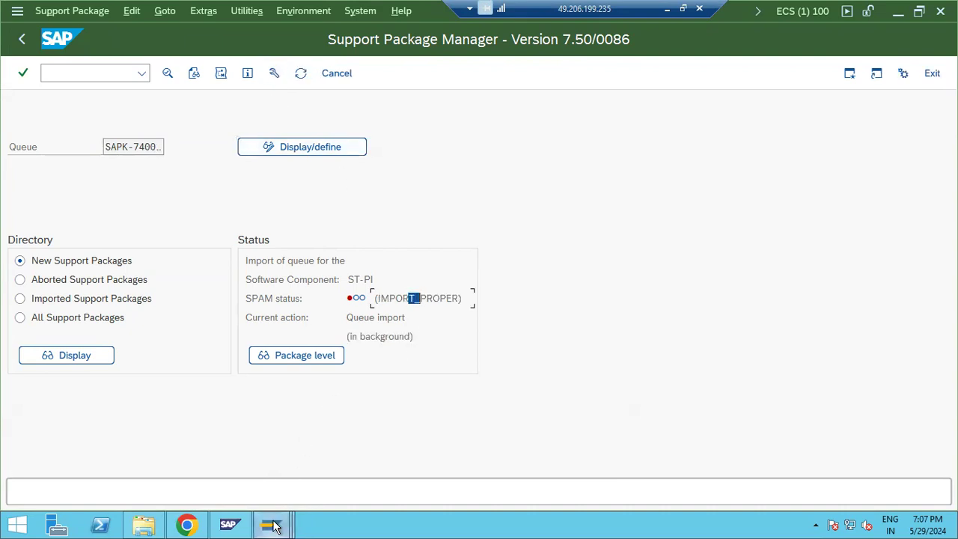
left_click(66, 70)
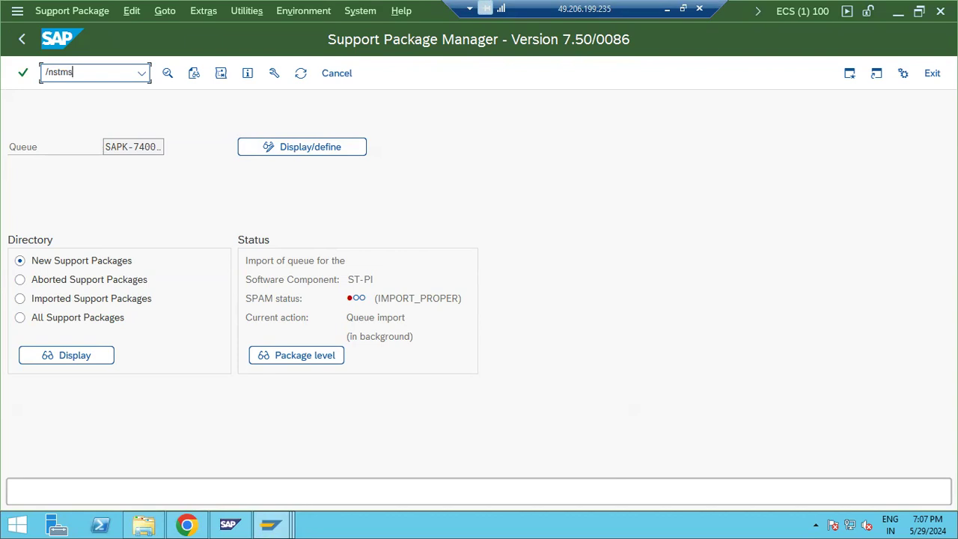
Step: In STMS, refresh the ECS import queue to confirm SAPK-74002INSTPI, then back out to the start screen
key("Return")
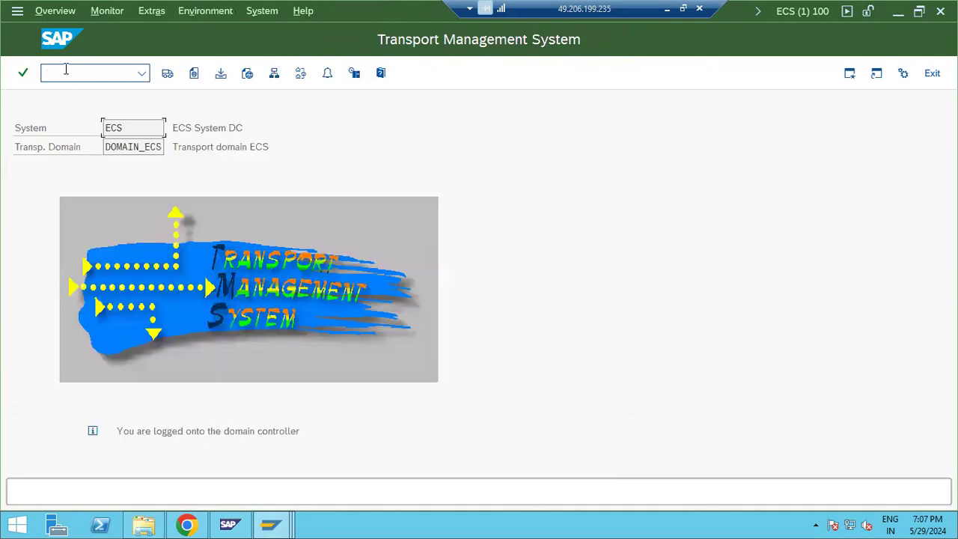
left_click(167, 72)
left_click(28, 181)
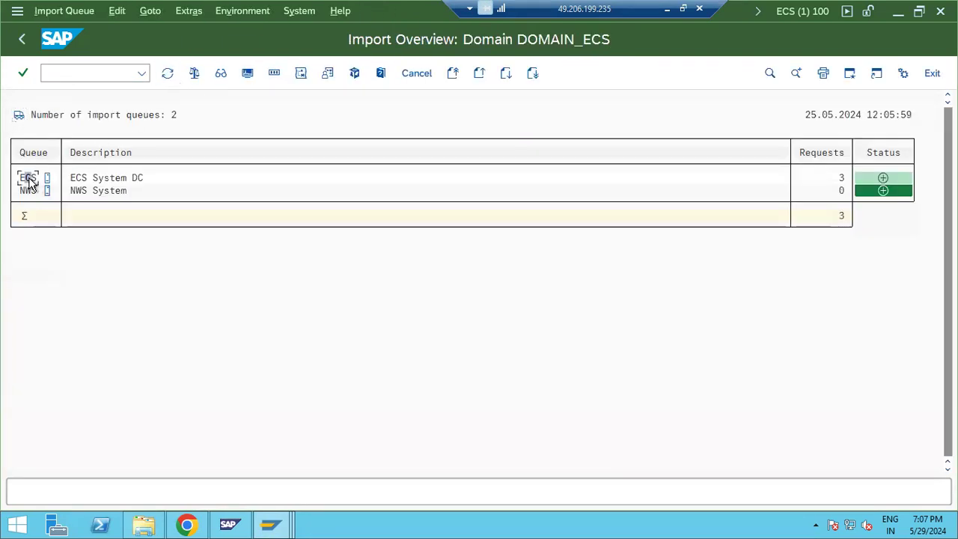
double_click(28, 181)
left_click(168, 74)
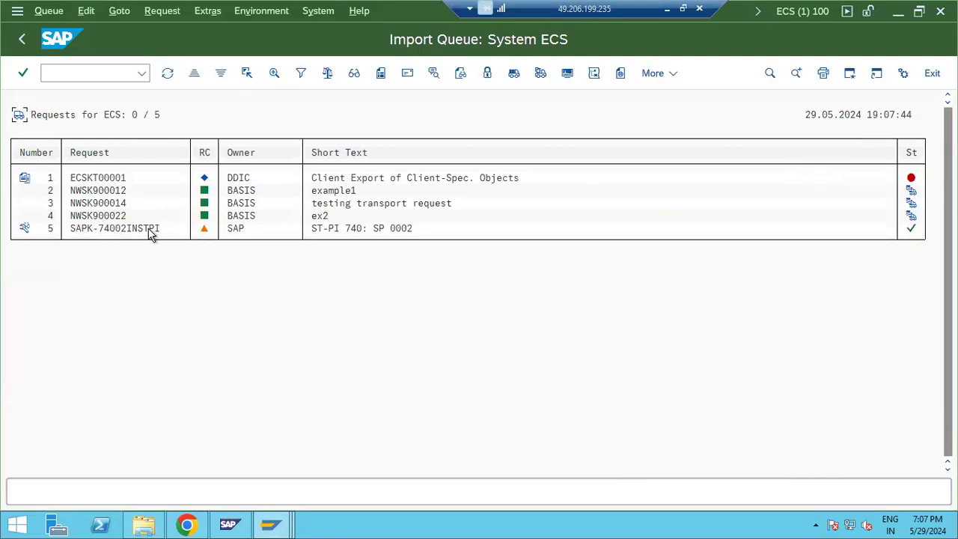
left_click(23, 42)
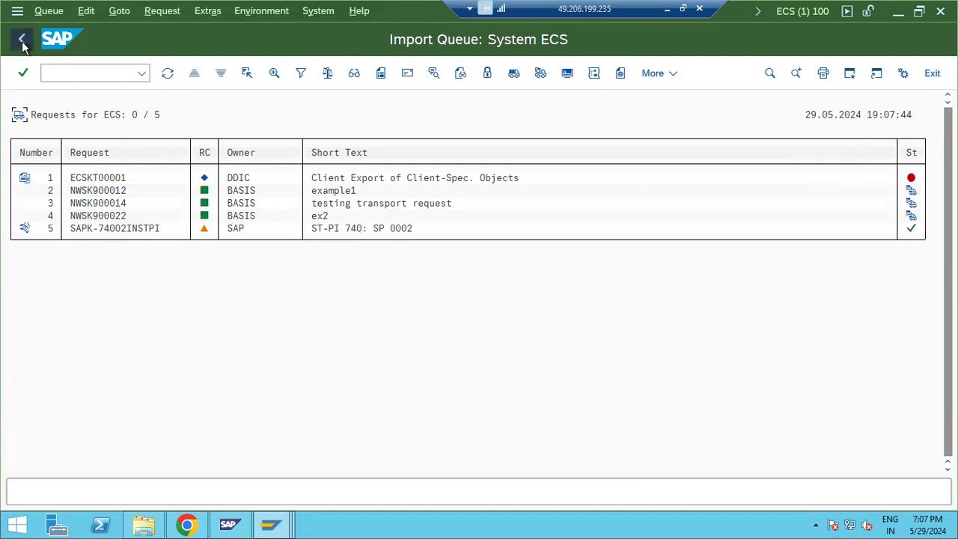
left_click(22, 43)
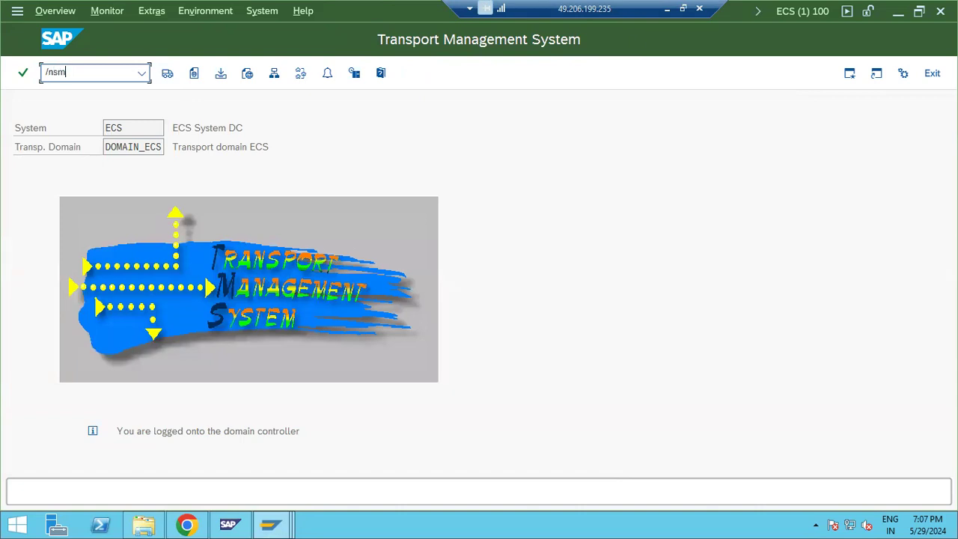
Step: List the *RDD* background jobs for all users in SM37, then bring the Support Package Manager forward
key("Return")
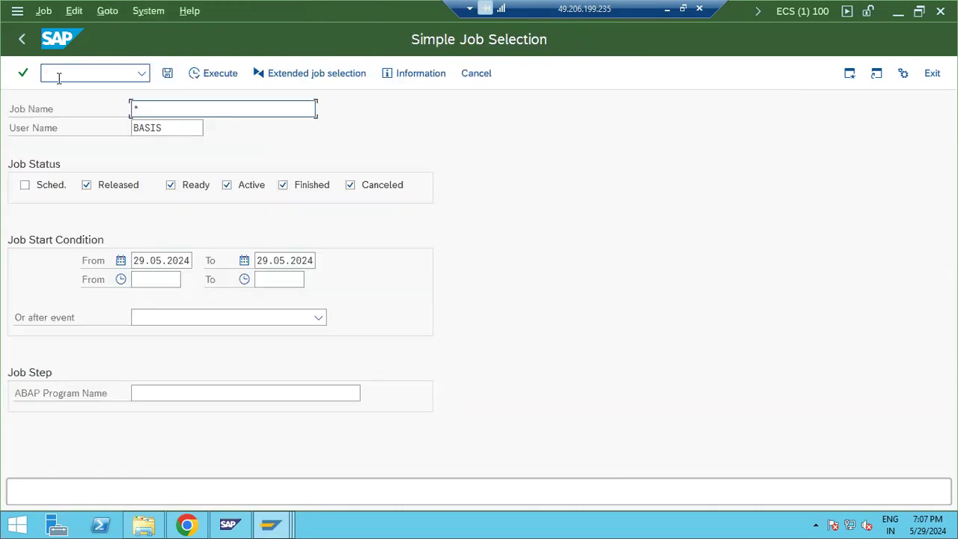
type("RDD*")
key("Tab")
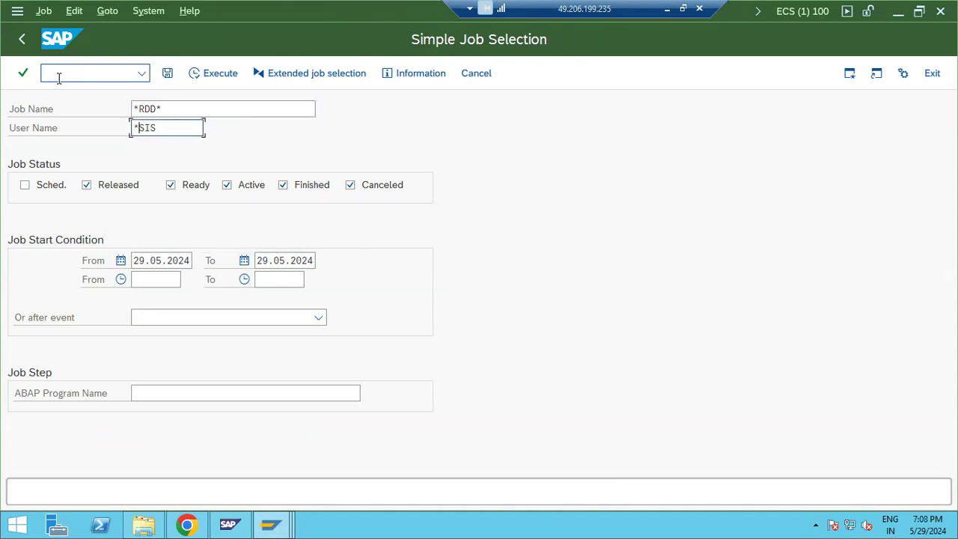
left_click(212, 73)
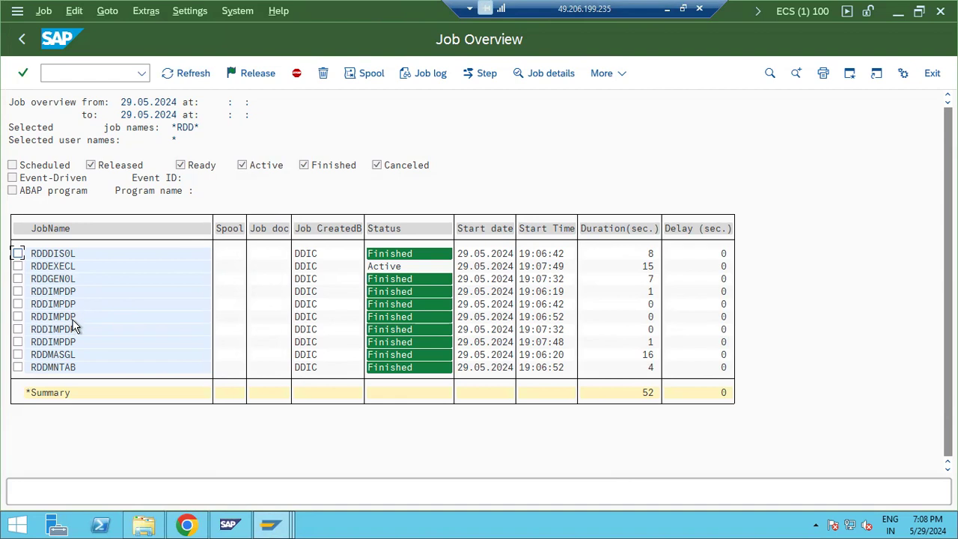
left_click(290, 526)
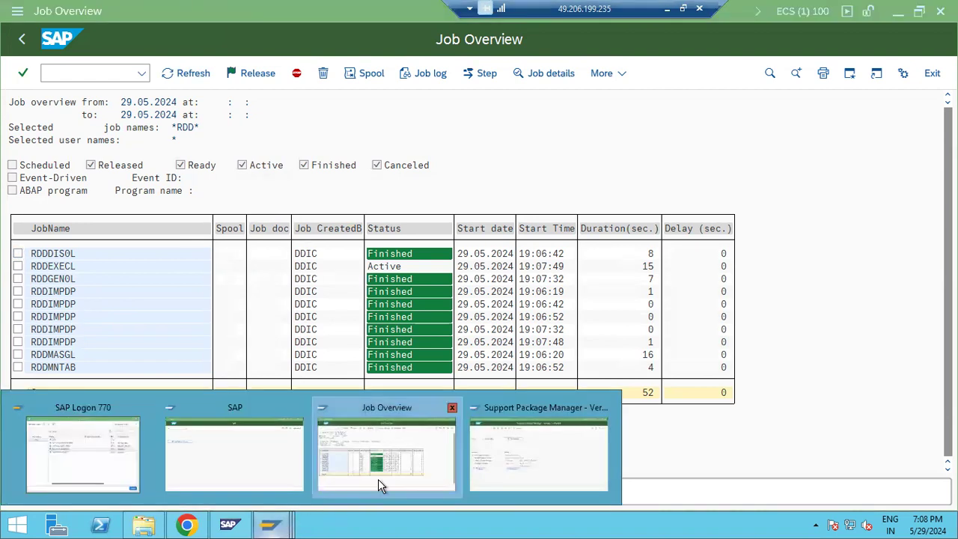
left_click(546, 445)
Step: Refresh the ST-PI queue import repeatedly, confirming it is at XPRA_EXECUTION
left_click(301, 74)
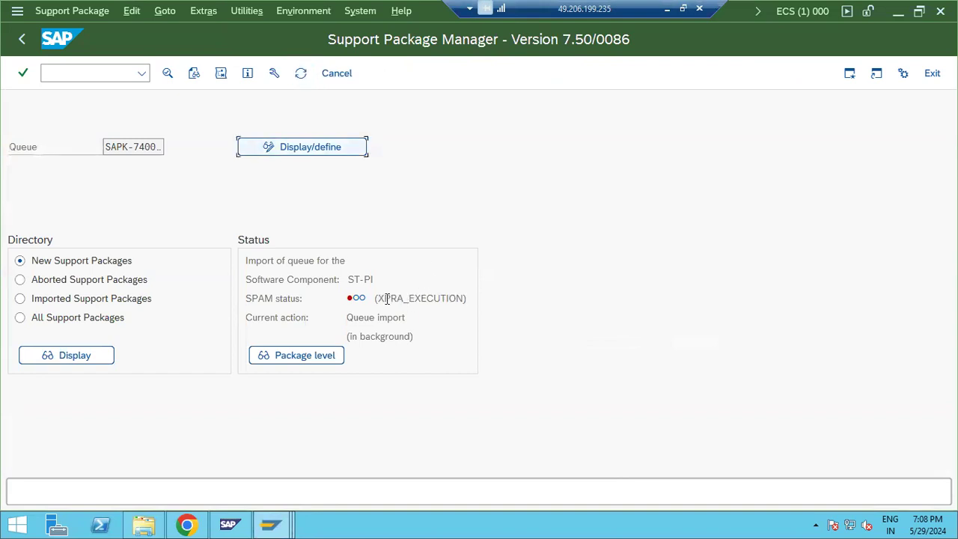
left_click_drag(382, 299, 448, 297)
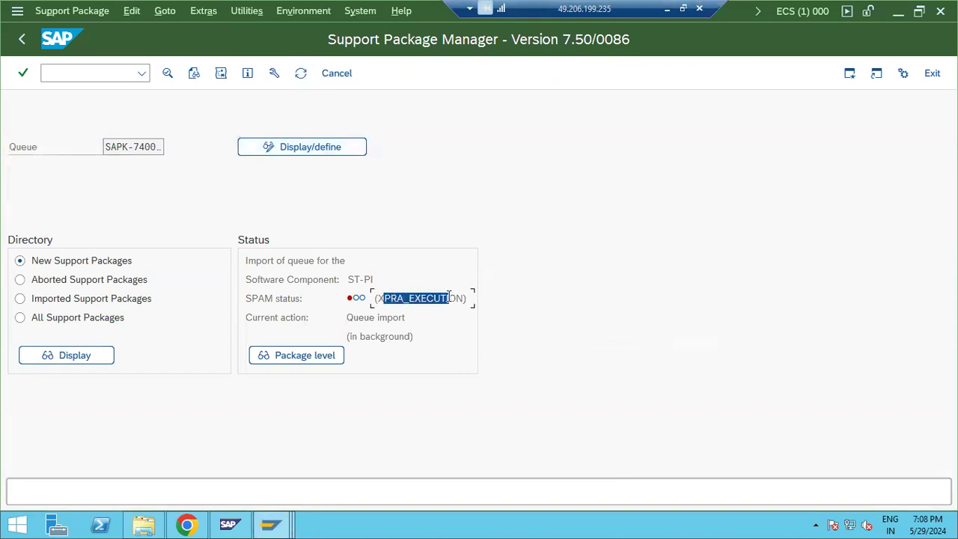
left_click(301, 74)
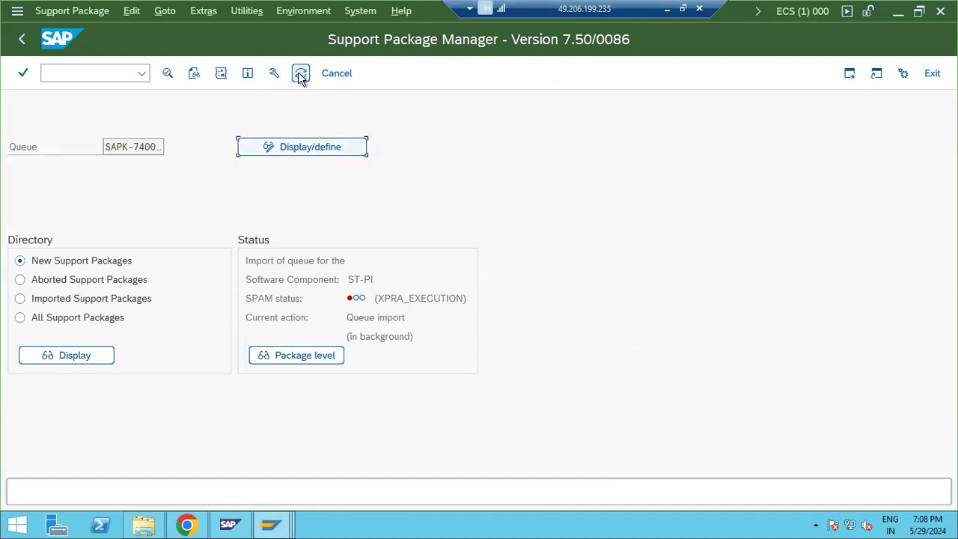
left_click(301, 74)
left_click(186, 523)
Step: Search 'SPAM PHASES' and read the phase list from XPRA_EXECUTION through ABAP_GENERATION to EPILOGUE
key("ctrl+l")
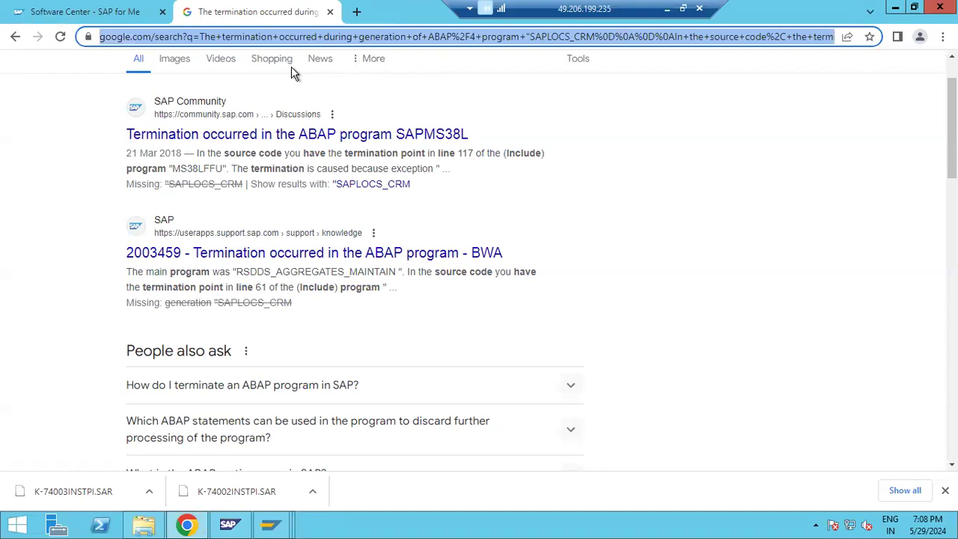
type("SPAM PHAS")
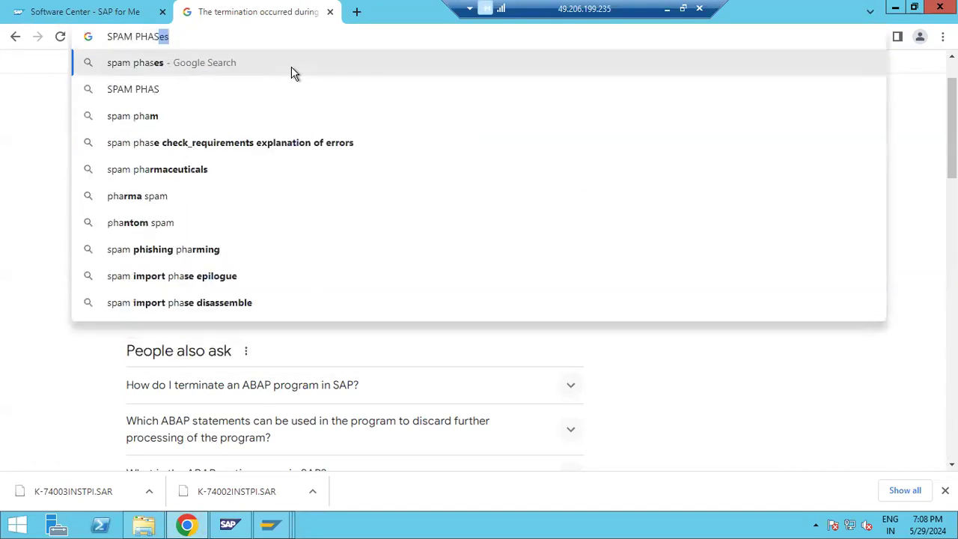
type("ES")
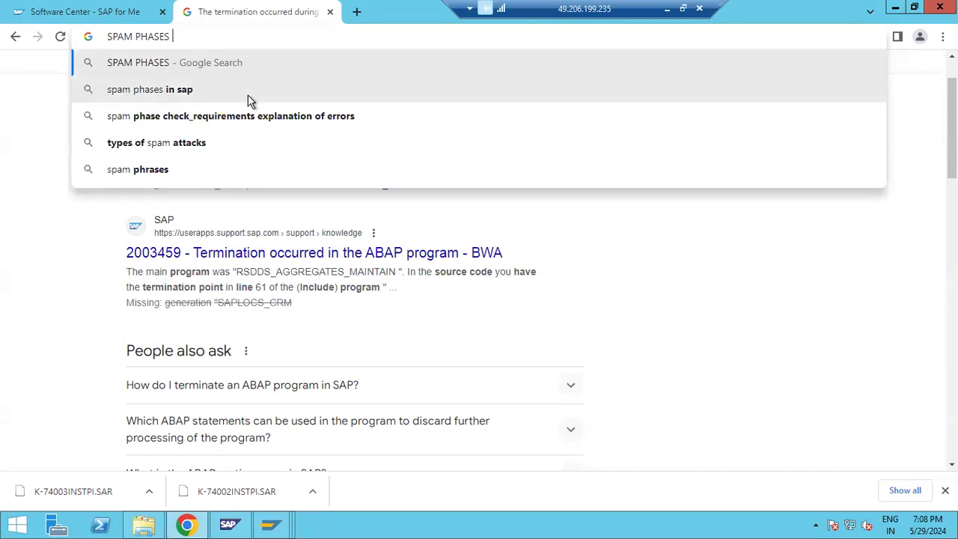
left_click(188, 90)
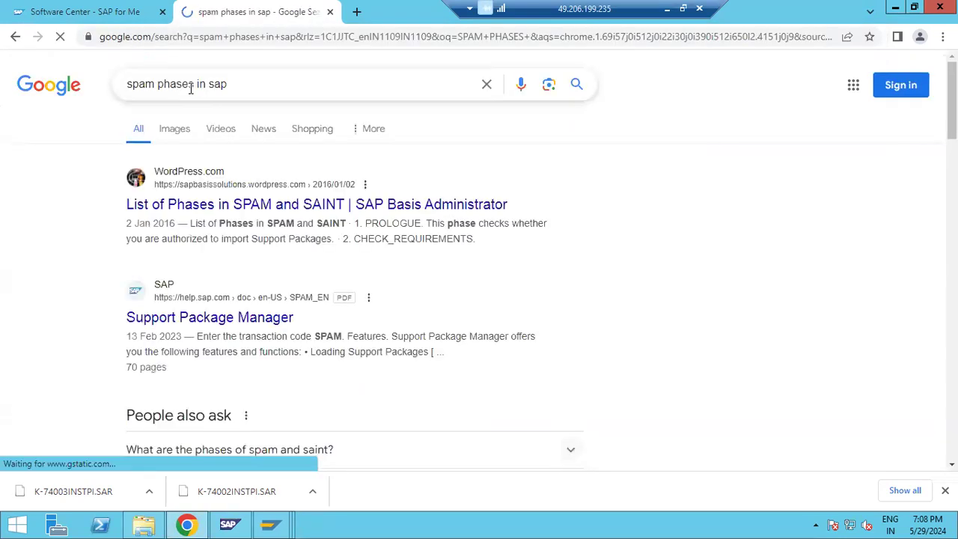
left_click(234, 209)
scroll(306, 273, "down", 10)
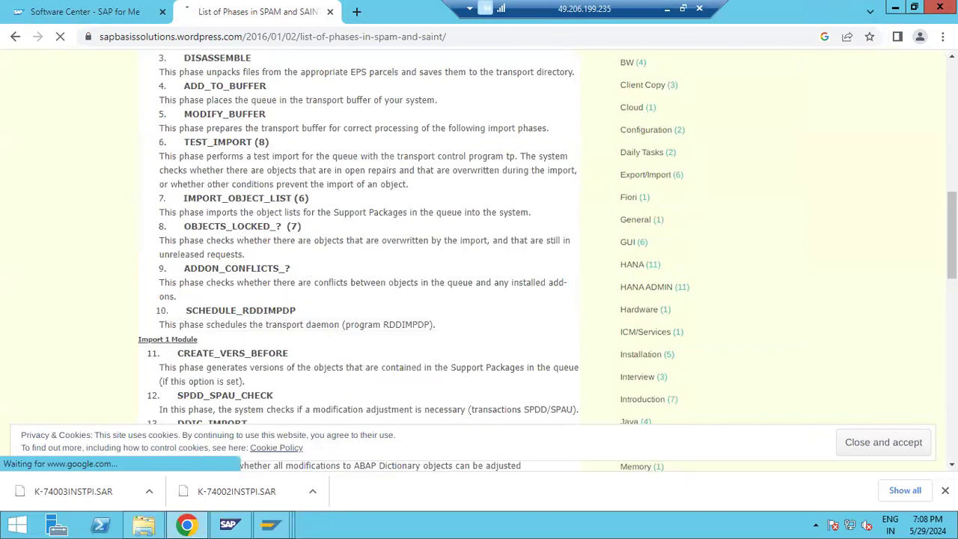
left_click(944, 491)
scroll(357, 272, "down", 5)
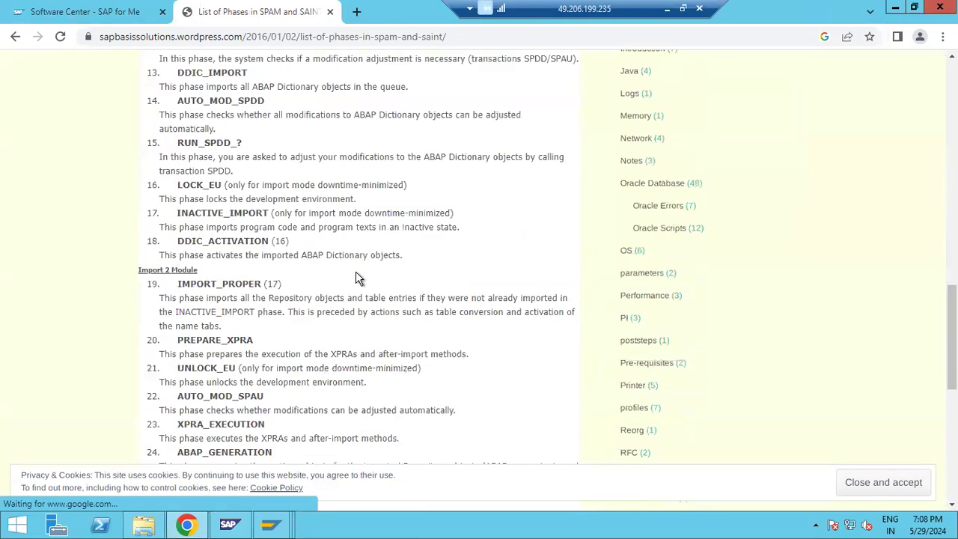
scroll(356, 276, "down", 3)
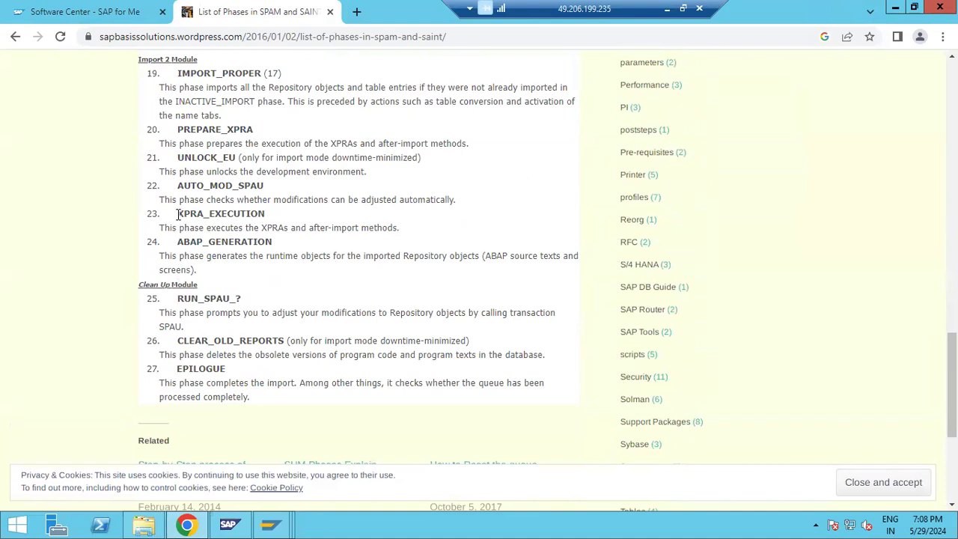
left_click_drag(178, 215, 402, 228)
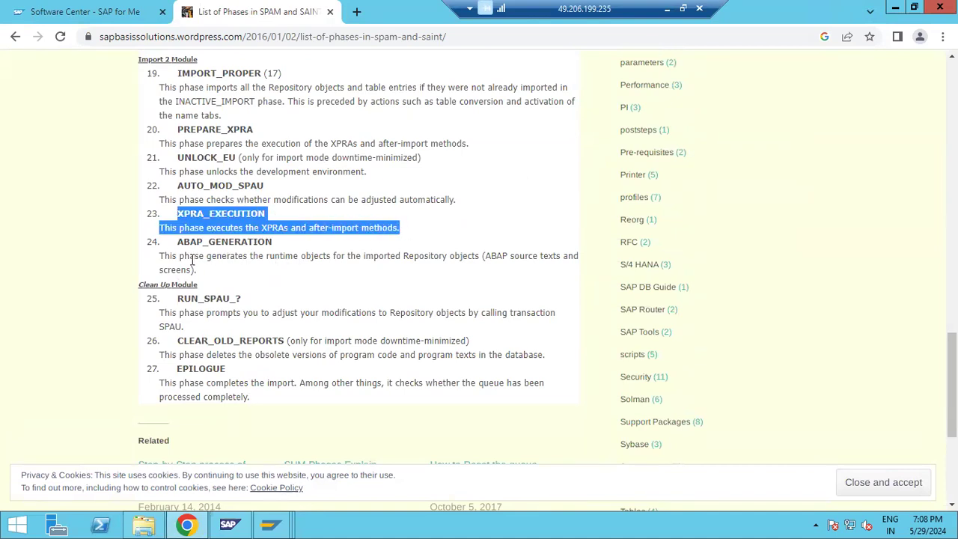
left_click_drag(180, 242, 258, 370)
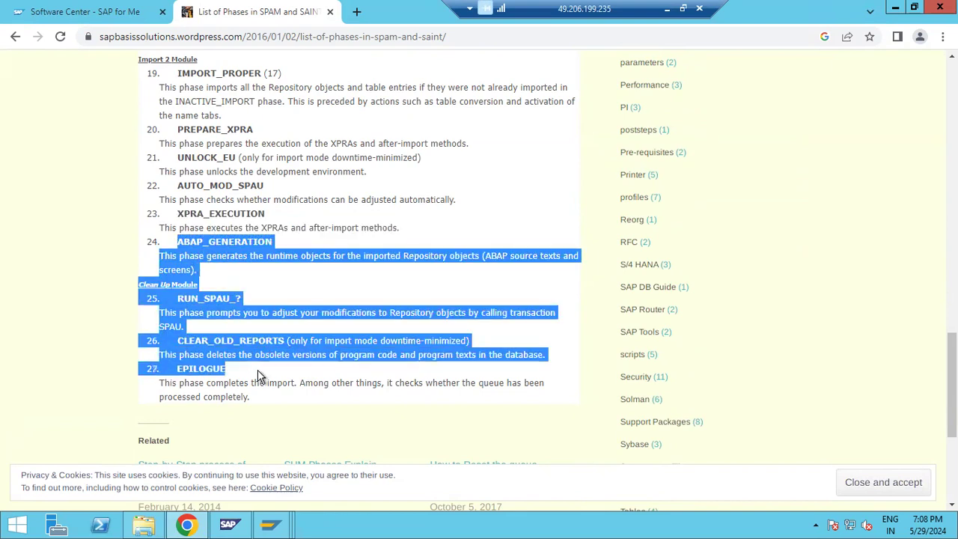
scroll(267, 366, "down", 2)
Step: Return to the Support Package Manager and refresh the ST-PI queue import status
left_click(271, 524)
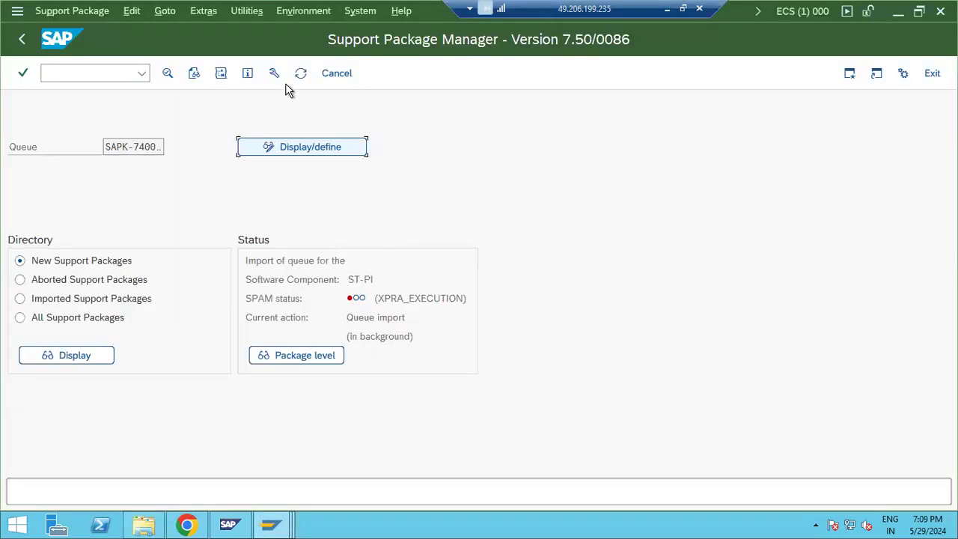
left_click(299, 73)
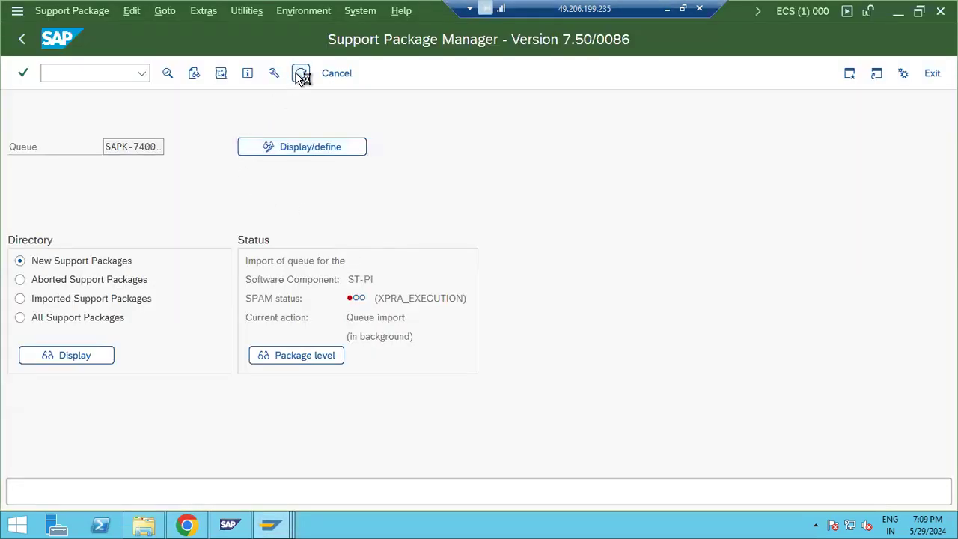
left_click(300, 74)
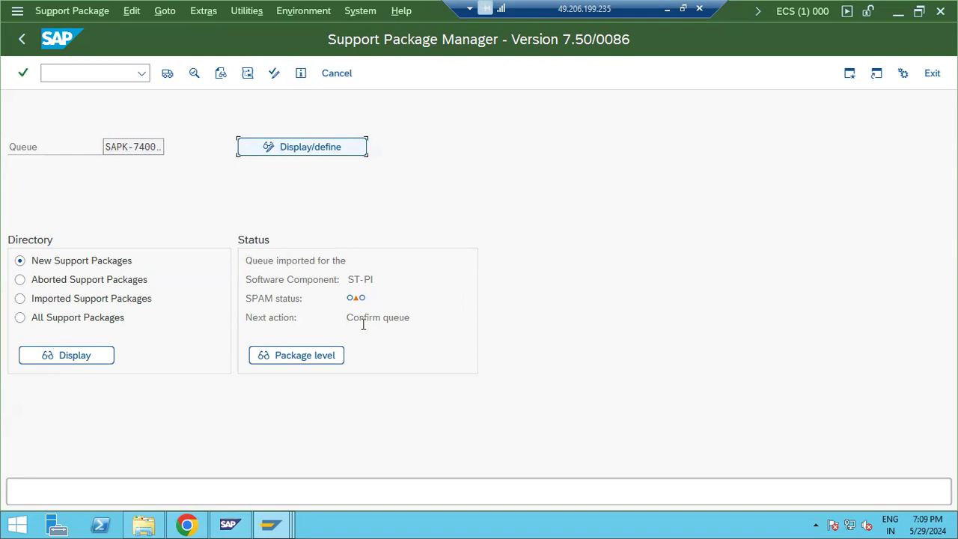
Step: Confirm the imported ST-PI queue in SPAM, choosing Do not send for runtime analysis data
left_click_drag(364, 318, 388, 318)
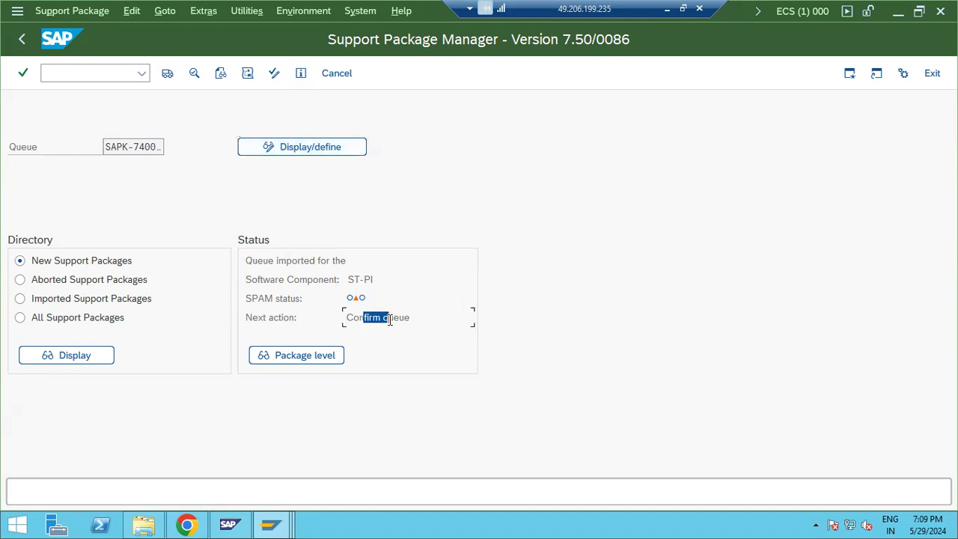
left_click(59, 15)
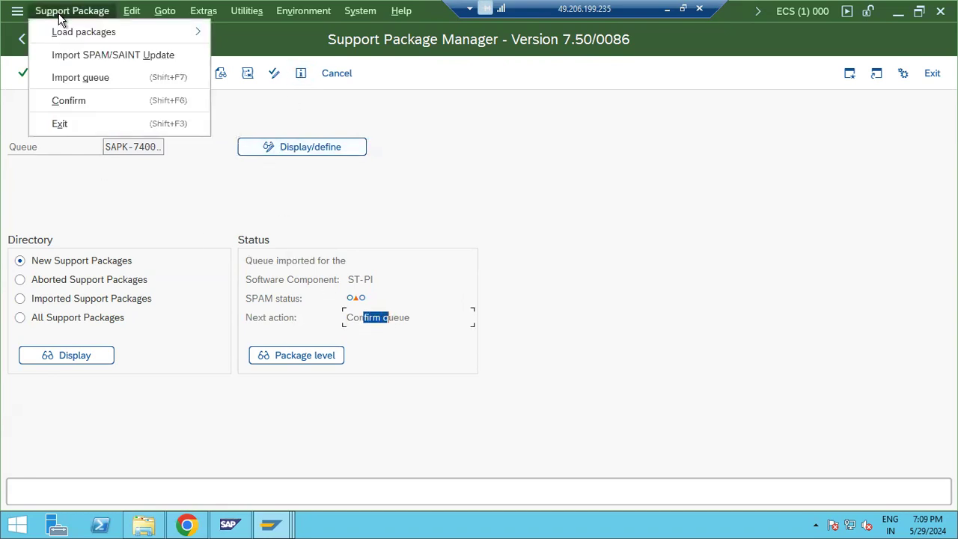
left_click(64, 98)
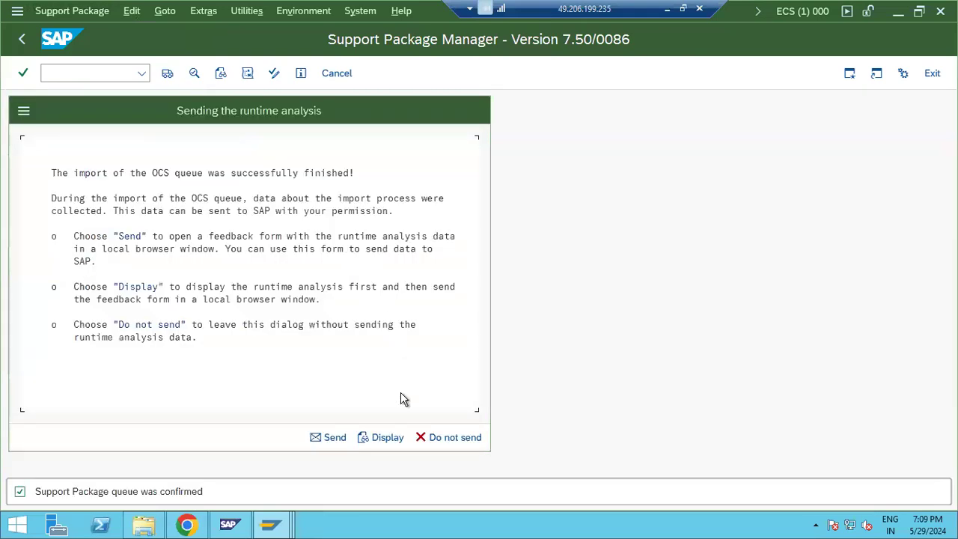
left_click(446, 438)
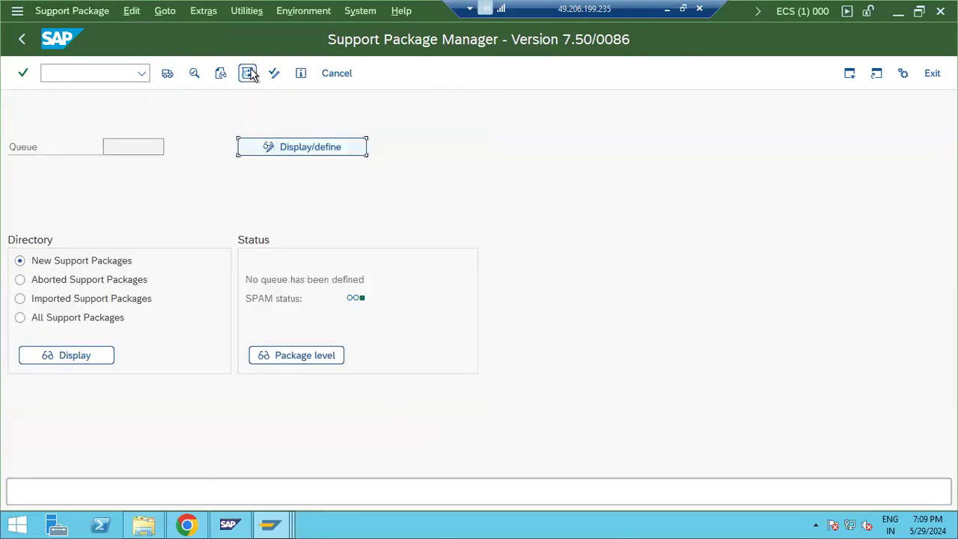
left_click(365, 12)
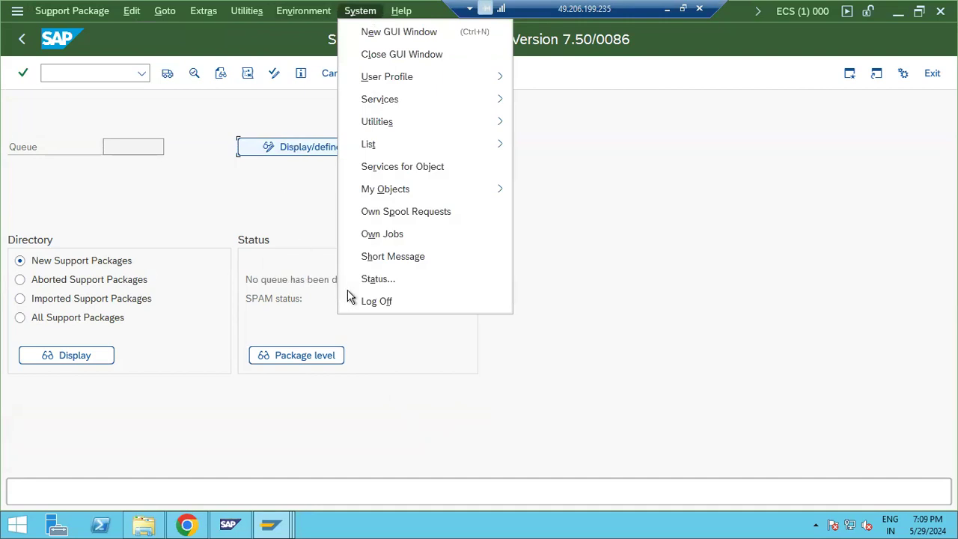
left_click(378, 280)
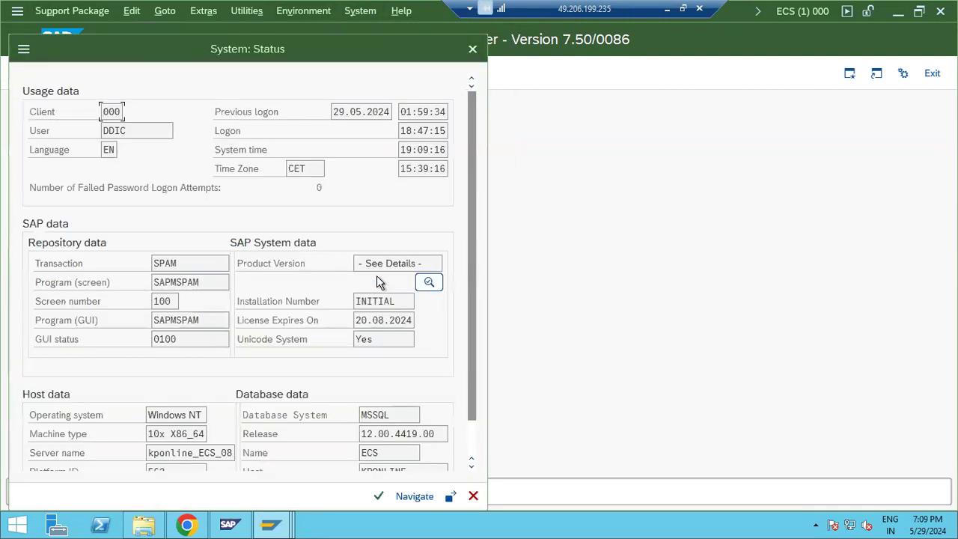
left_click(430, 282)
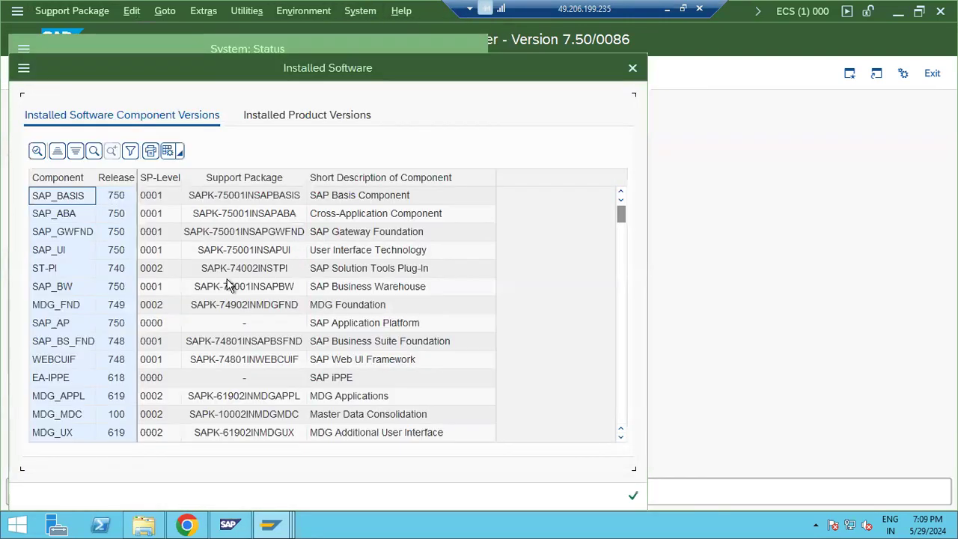
left_click(51, 271)
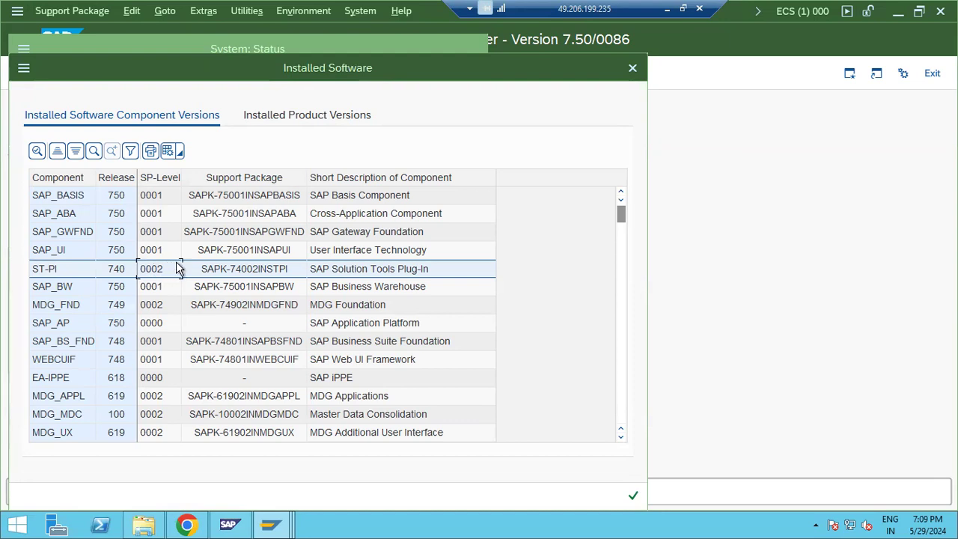
scroll(177, 273, "down", 20)
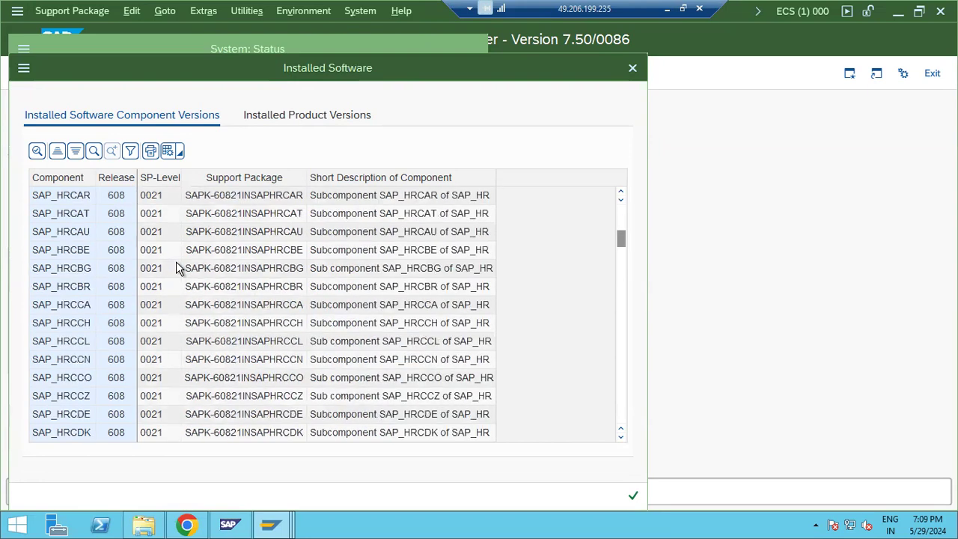
scroll(176, 275, "down", 5)
scroll(176, 278, "up", 15)
scroll(176, 274, "up", 20)
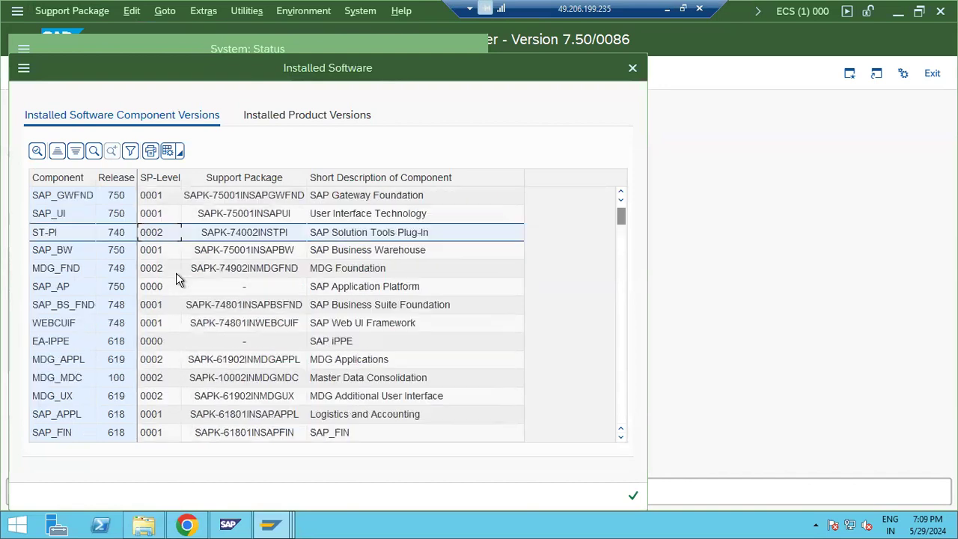
left_click(62, 197)
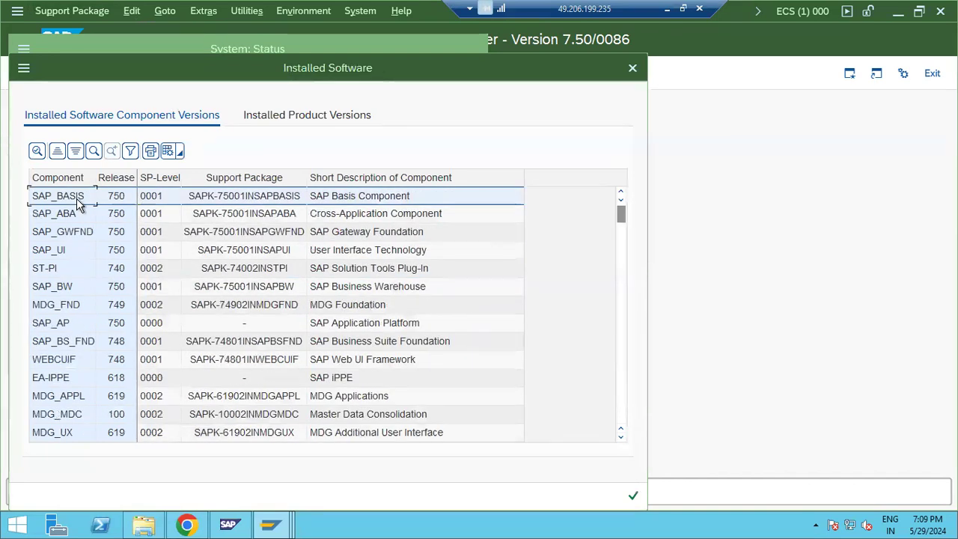
left_click(74, 215)
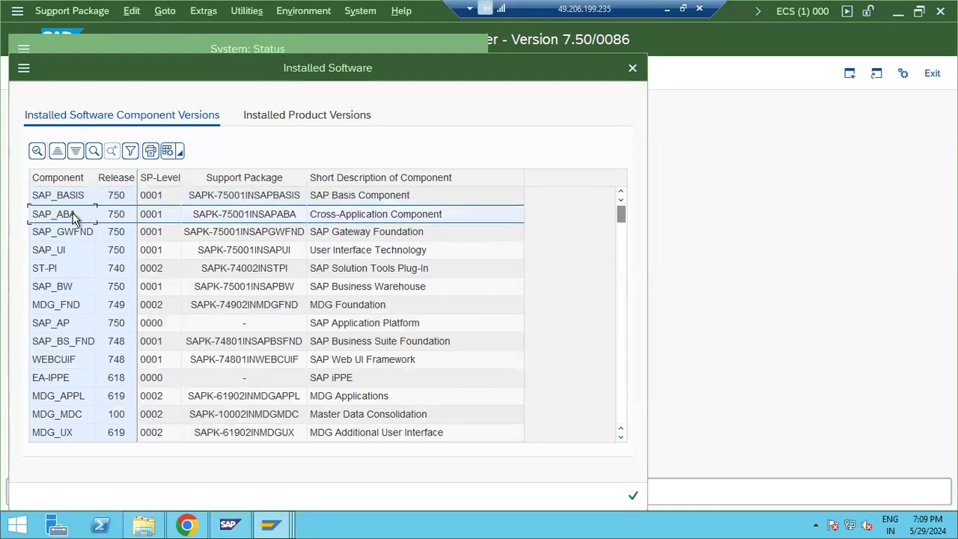
left_click(79, 235)
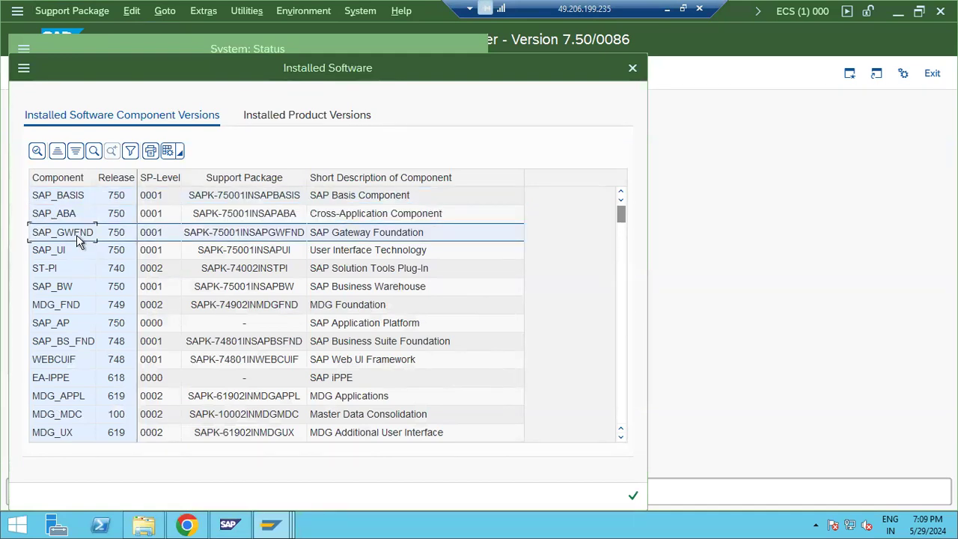
left_click(52, 290)
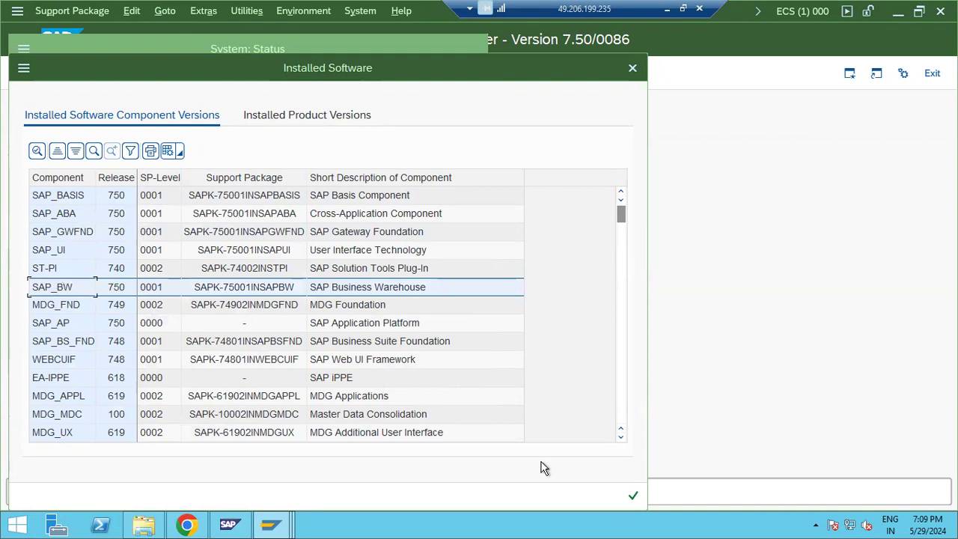
left_click(632, 496)
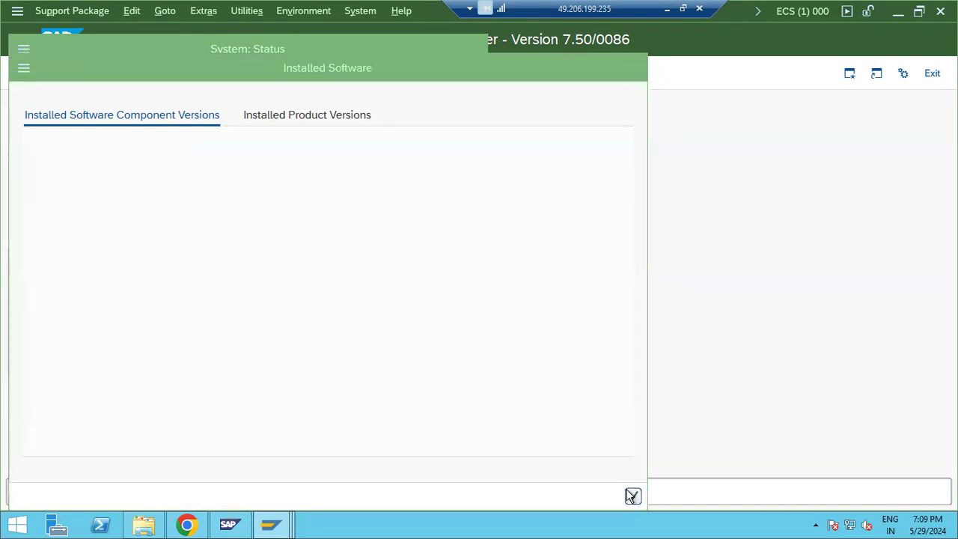
left_click(465, 495)
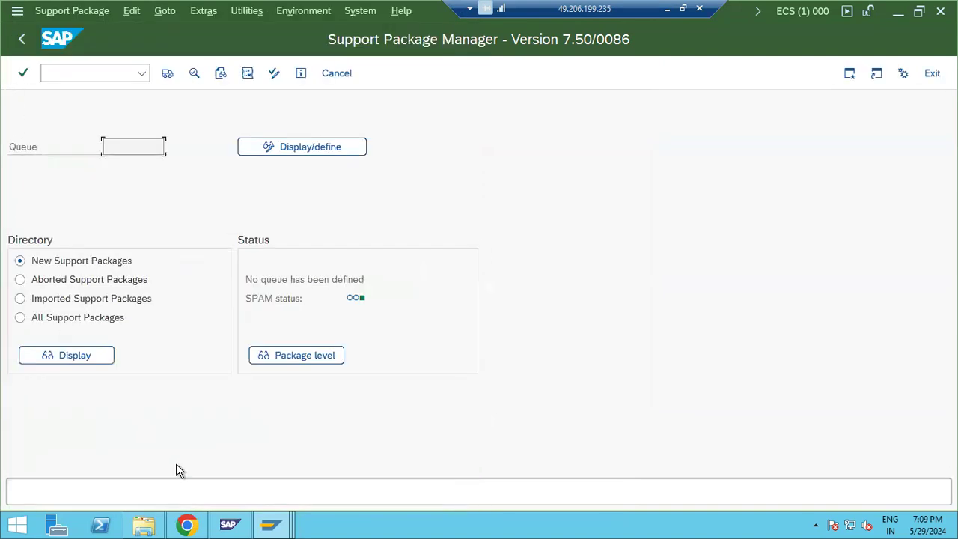
Step: Go back from the ST-PI support packages to the product list and open ST-A/PI downloads
left_click(187, 524)
scroll(109, 81, "up", 4)
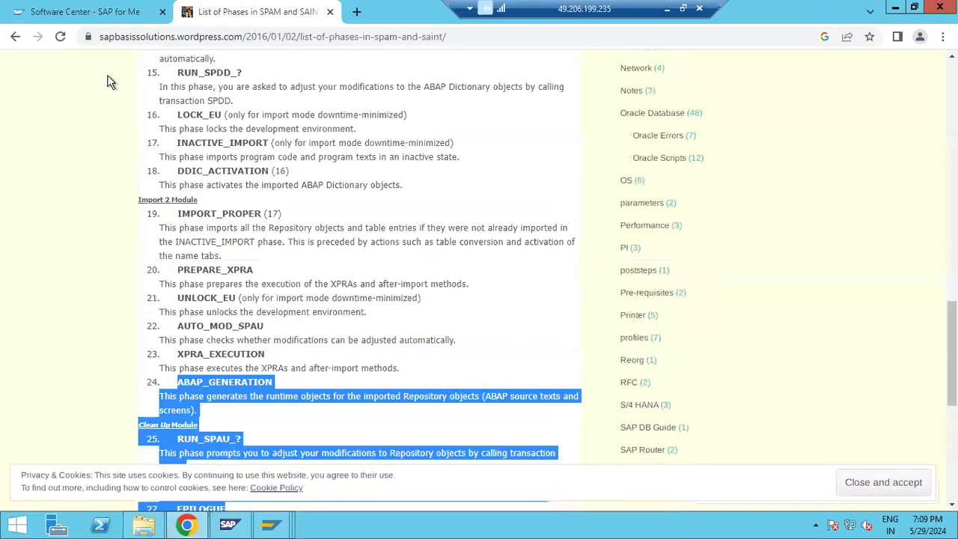
left_click(94, 12)
scroll(351, 346, "up", 5)
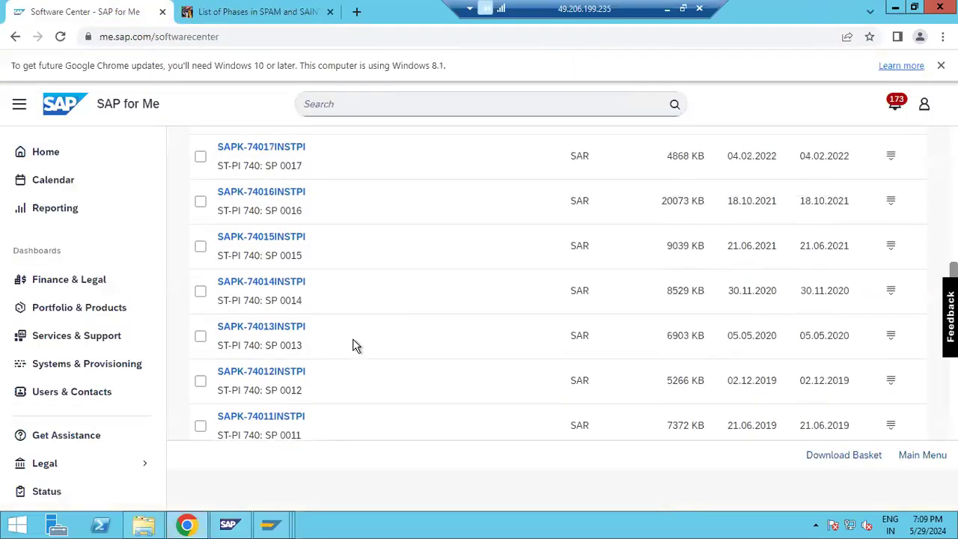
scroll(353, 338, "up", 8)
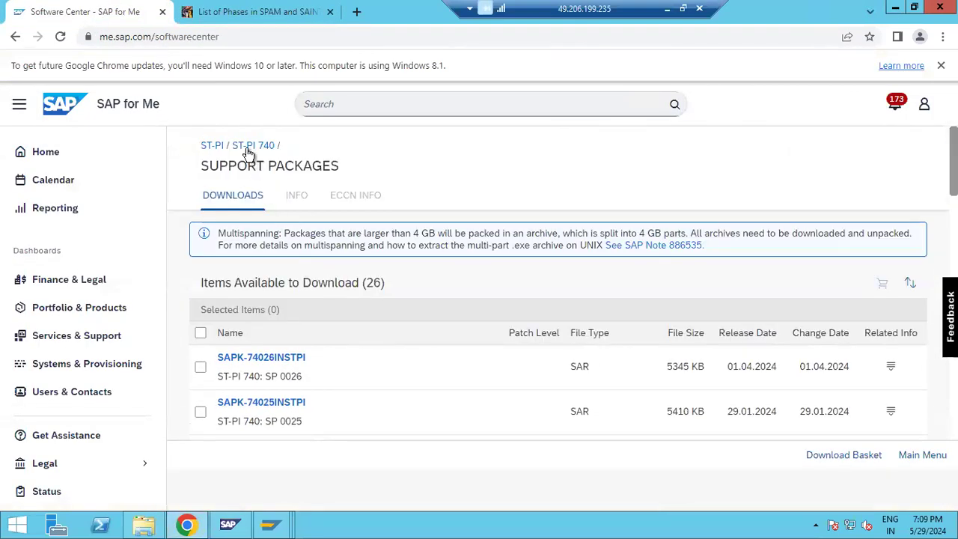
left_click(218, 146)
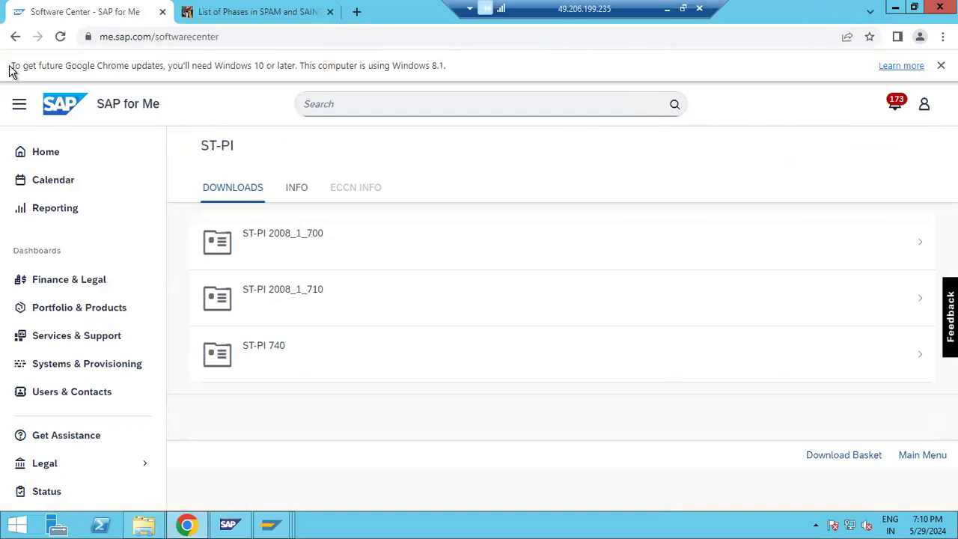
left_click(15, 36)
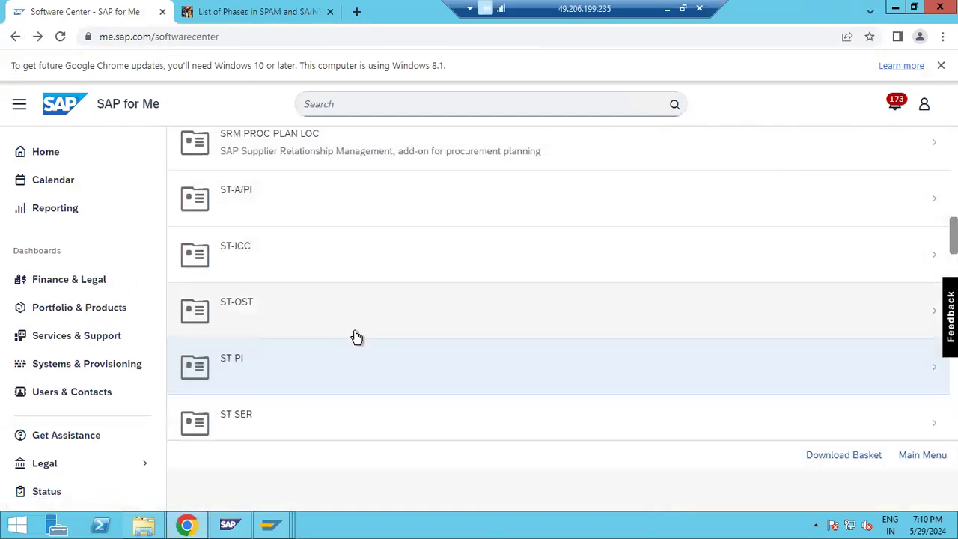
scroll(339, 366, "down", 2)
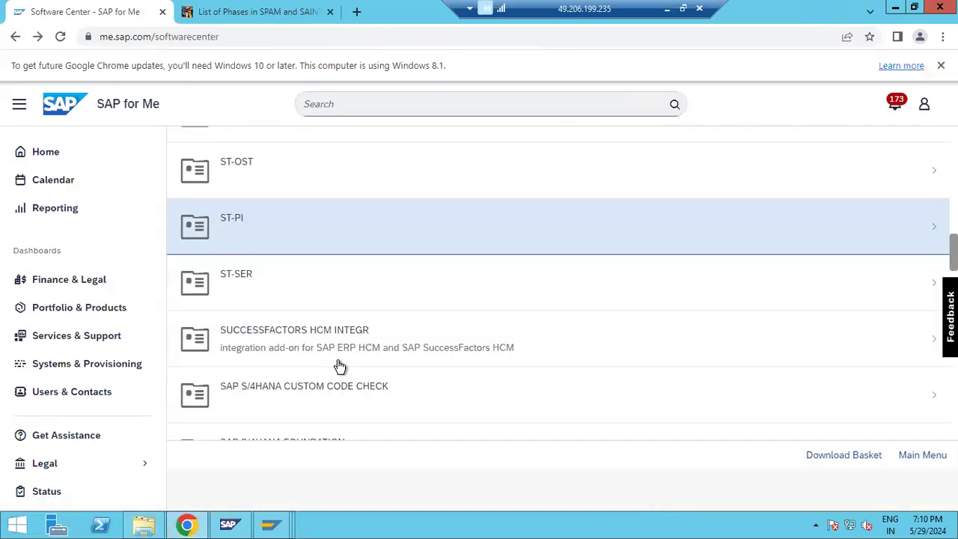
scroll(339, 366, "up", 3)
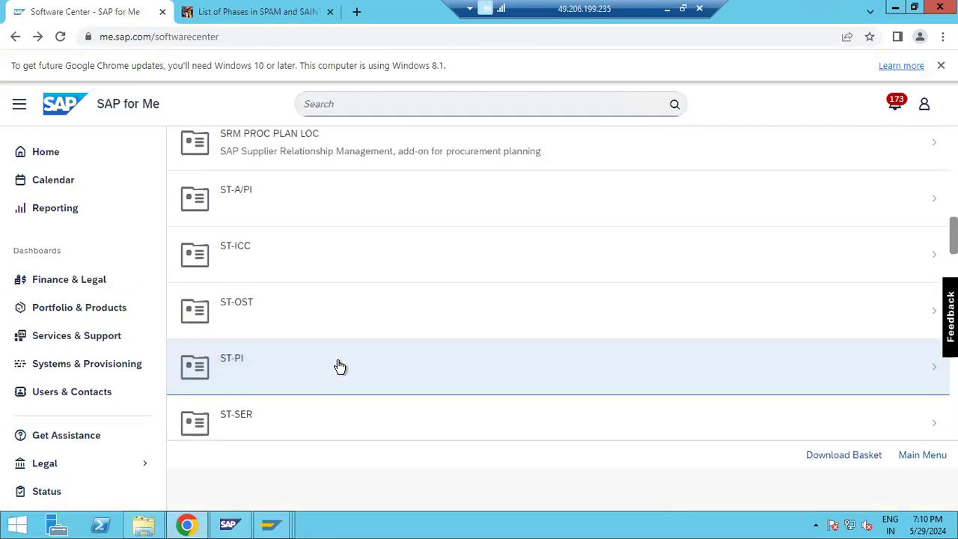
left_click(233, 283)
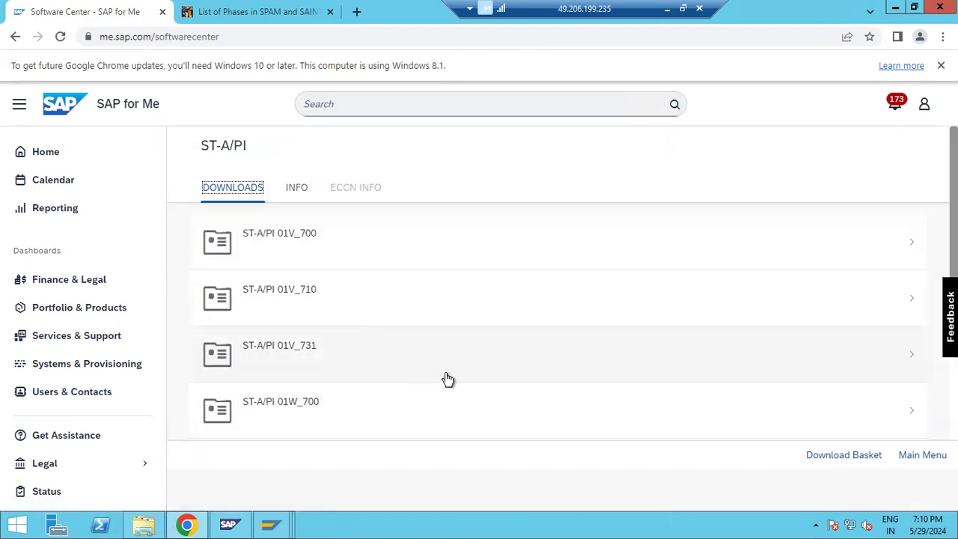
Step: Browse the ST-A/PI versions 01W_731 and 01V_731, then return to the version list
scroll(447, 379, "down", 2)
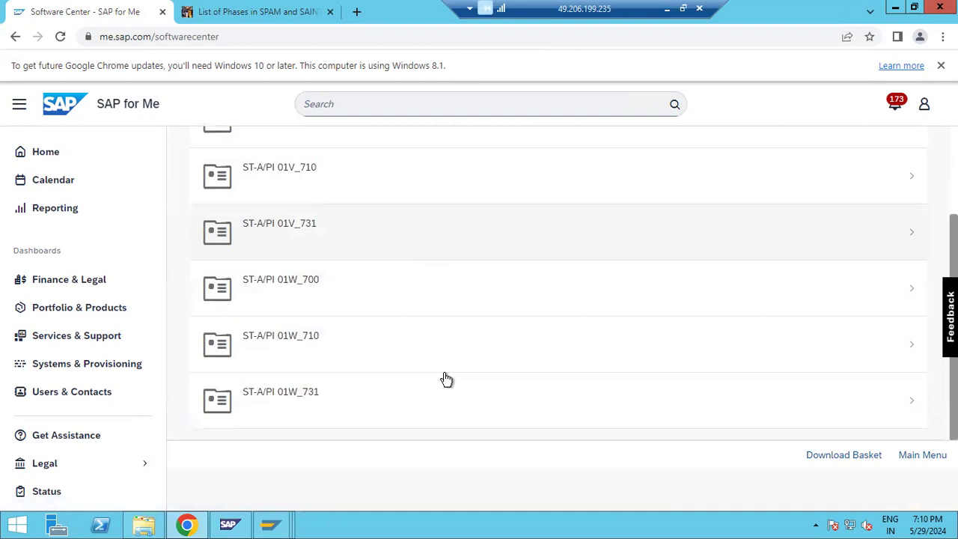
left_click(317, 408)
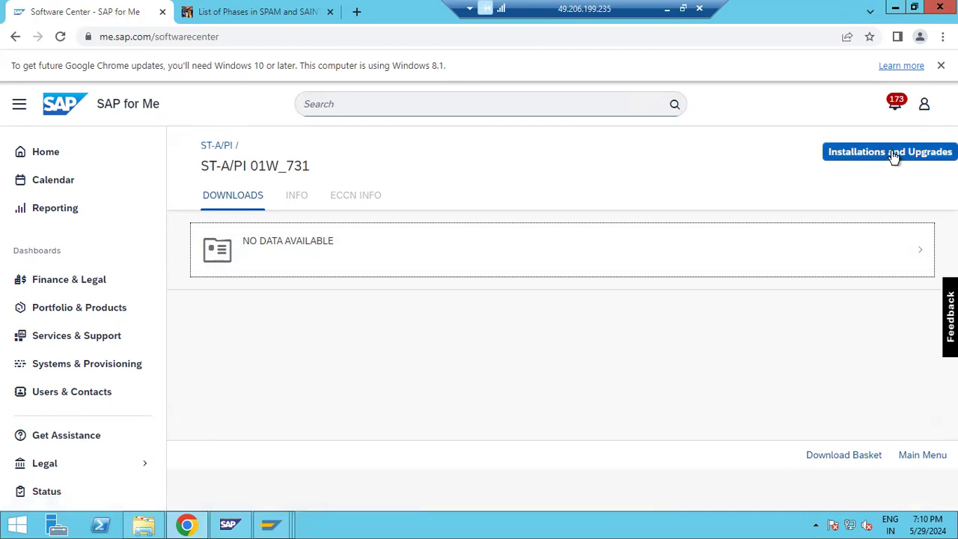
left_click(216, 145)
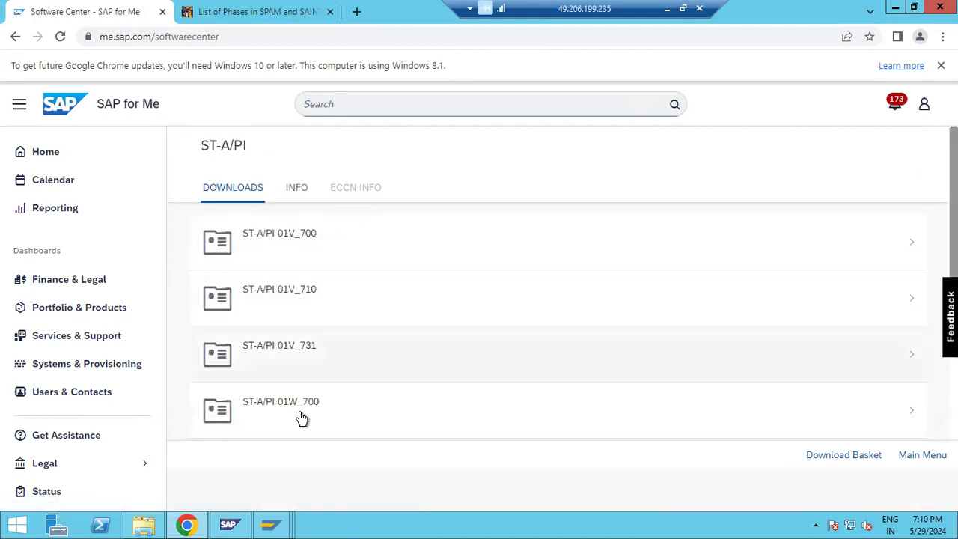
scroll(302, 418, "down", 3)
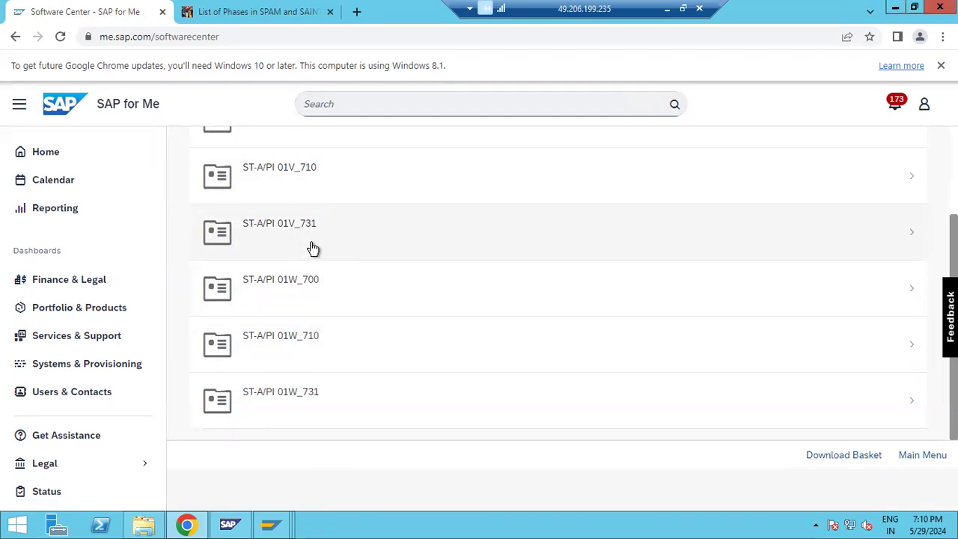
left_click(313, 248)
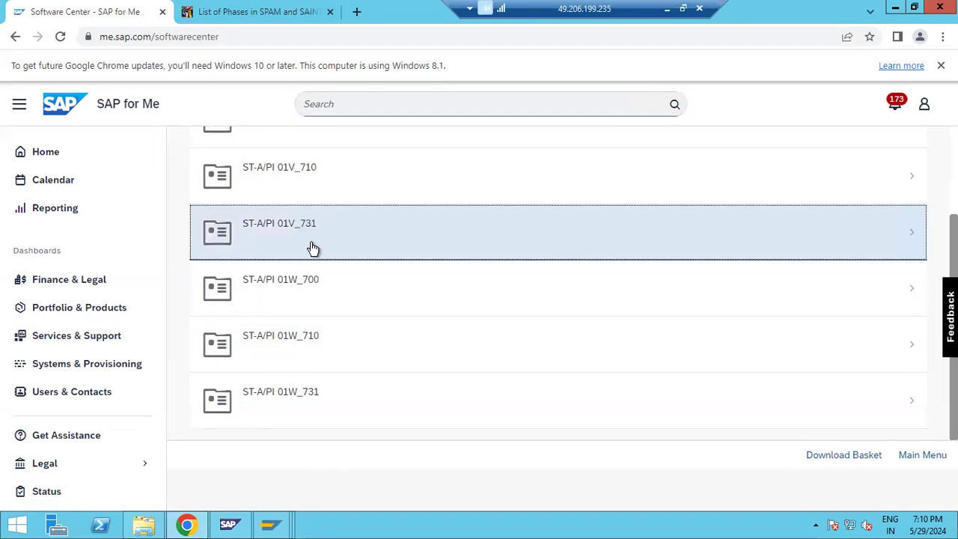
left_click(313, 248)
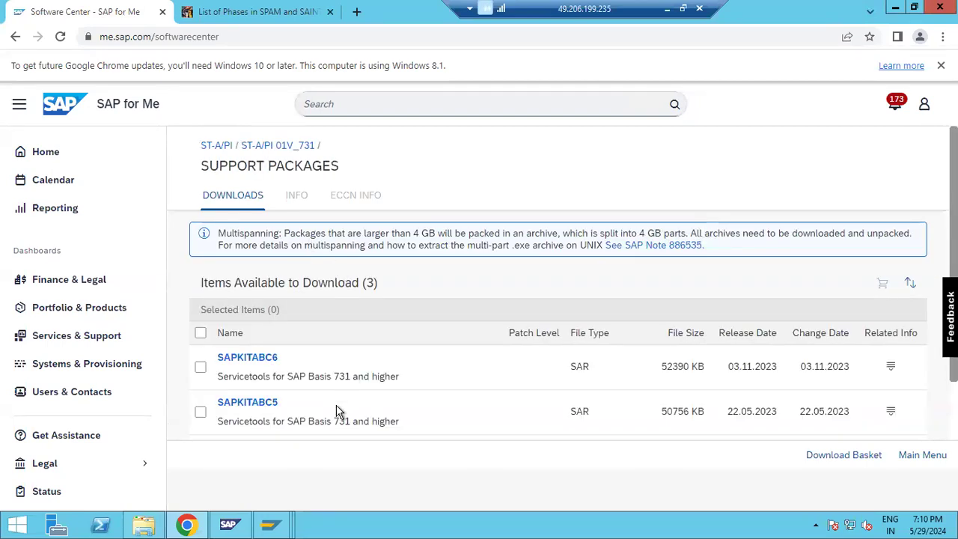
scroll(336, 401, "down", 1)
scroll(336, 396, "up", 1)
left_click(214, 143)
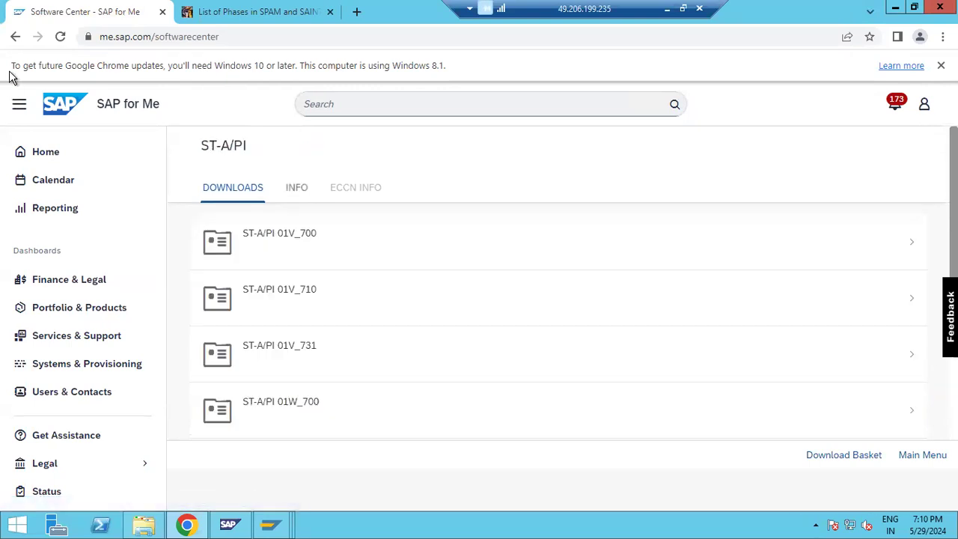
left_click(15, 36)
key("alt+Left")
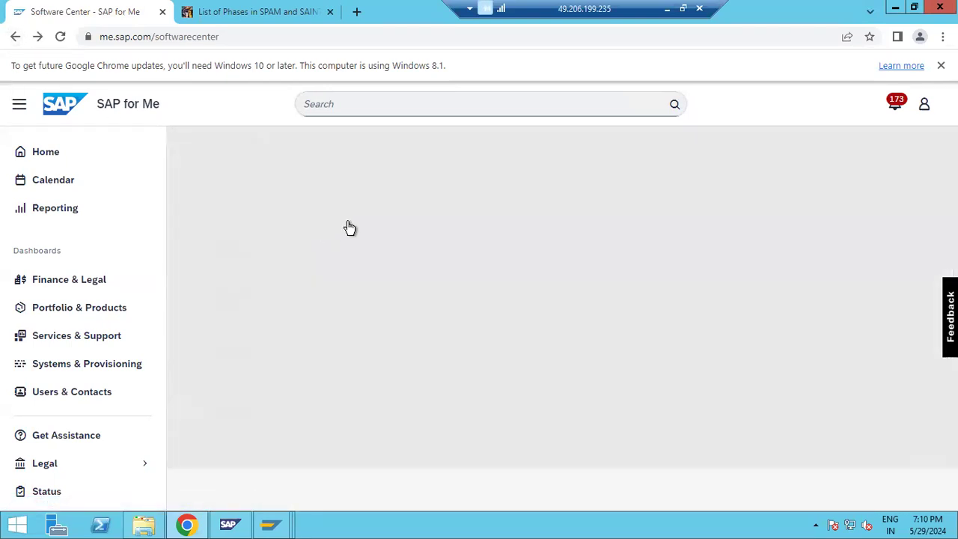
left_click(290, 281)
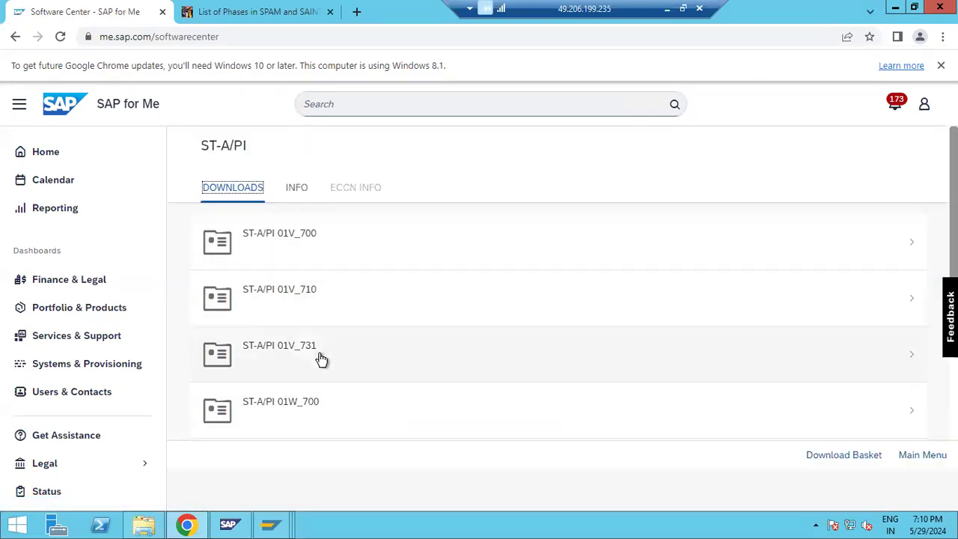
Step: Download SAPKITABC3 from the ST-A/PI 01V_731 Installations and Upgrades INSTALLATION list
left_click(319, 359)
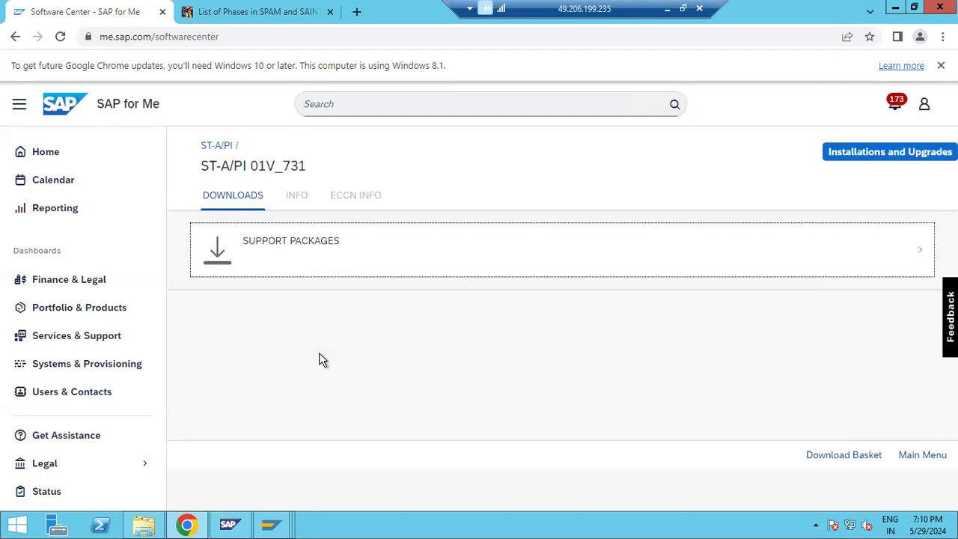
left_click(833, 154)
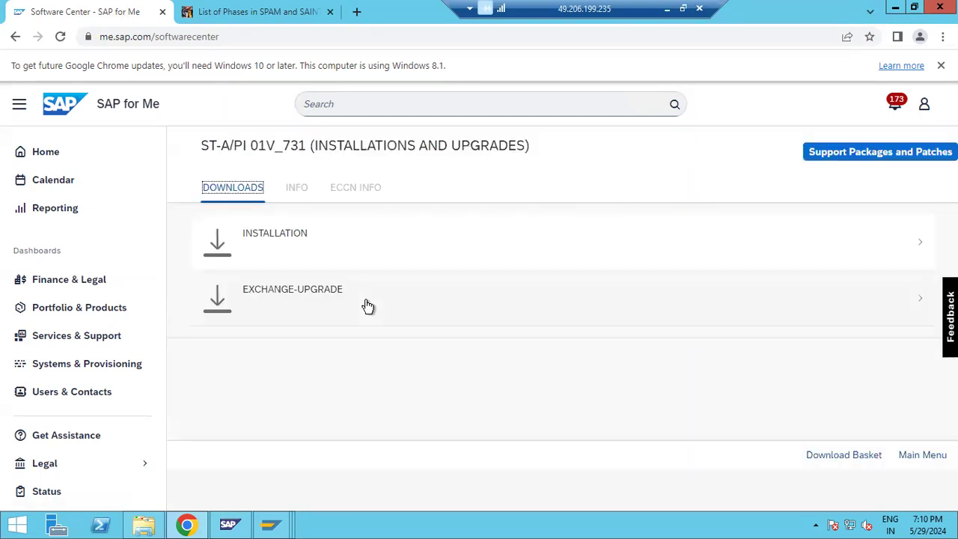
left_click(282, 234)
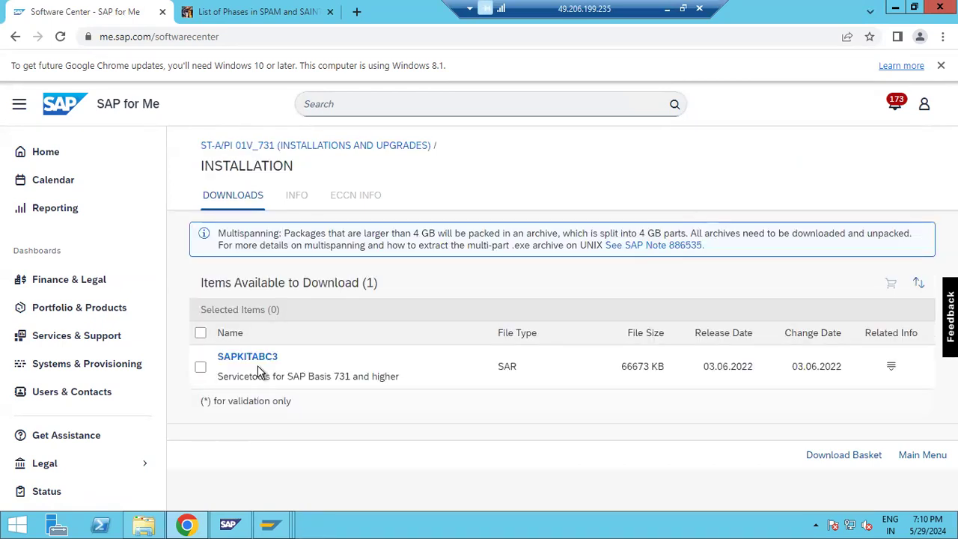
left_click(250, 357)
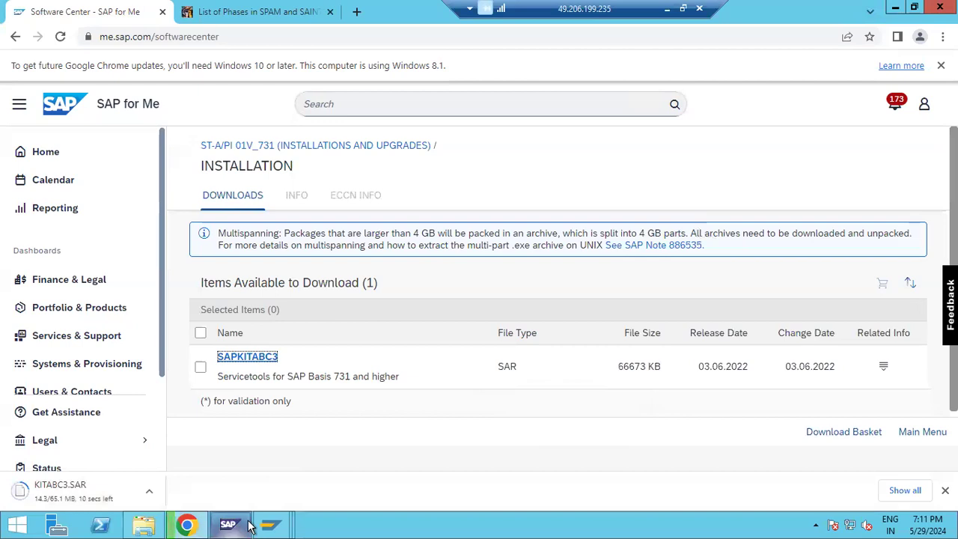
Step: Switch to the SAP GUI window and run transaction saint from Easy Access
left_click(270, 523)
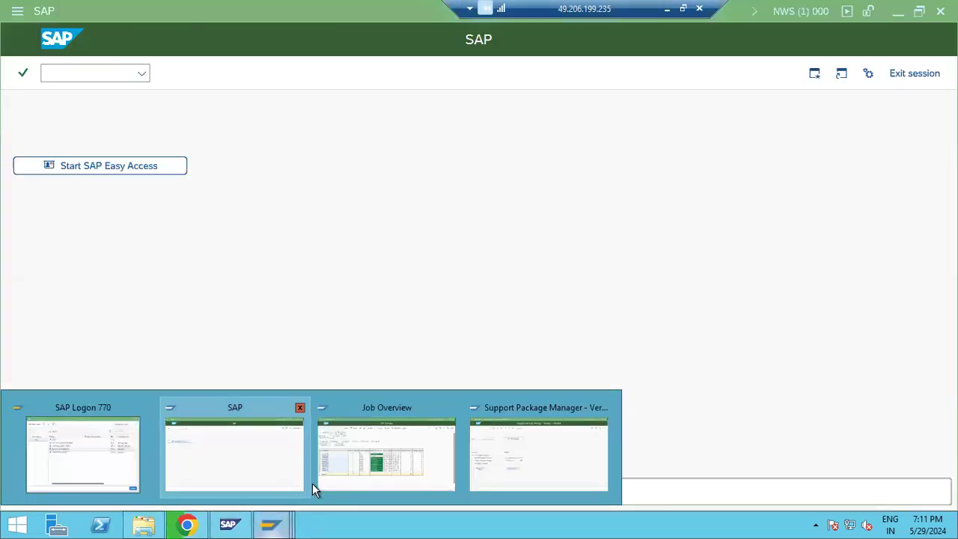
left_click(499, 453)
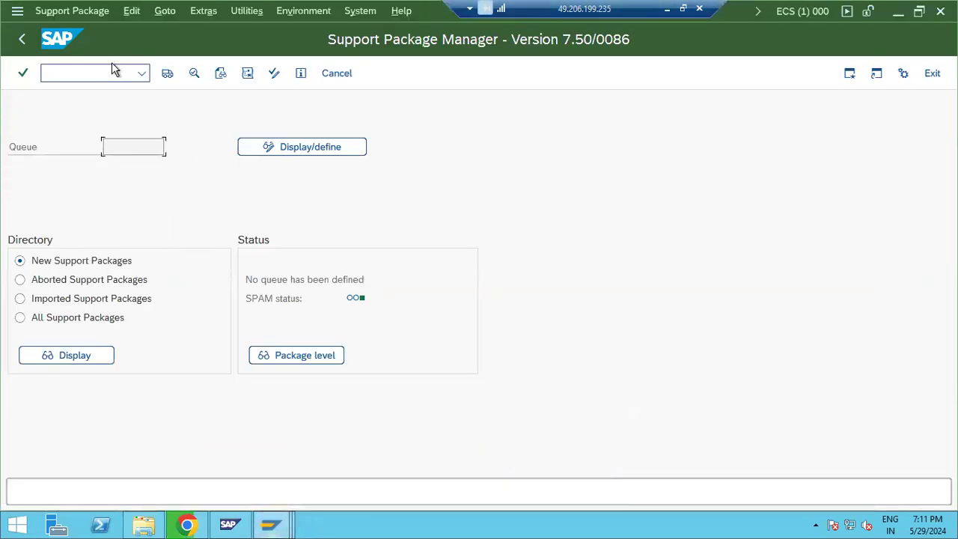
left_click(21, 38)
type("saint")
key("Return")
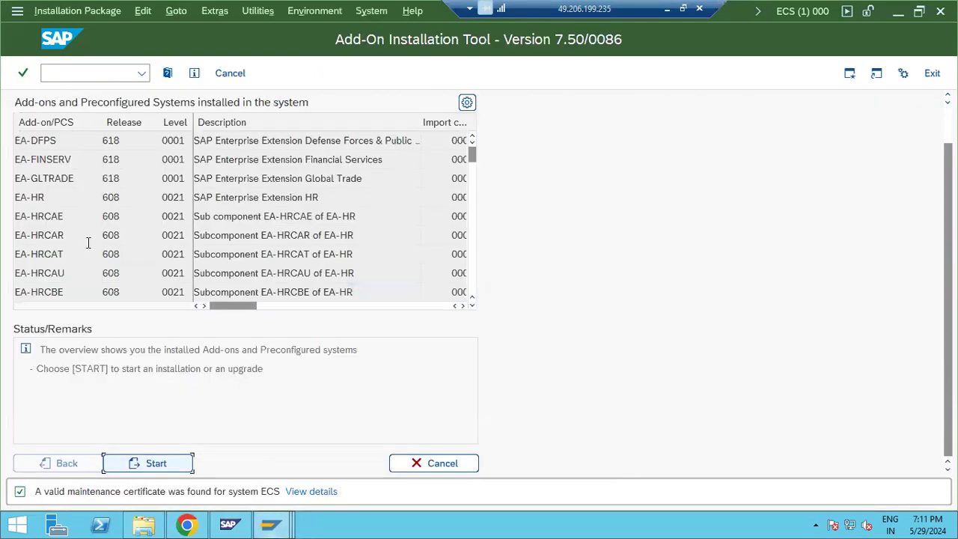
Step: Load KITABC3.SAR as a SAR archive from the frontend, allowing the security prompt
left_click(54, 11)
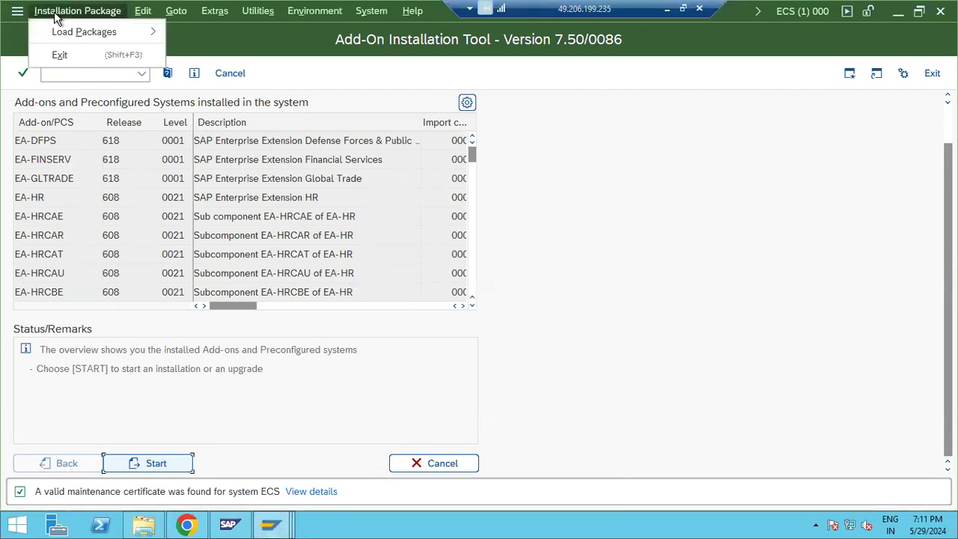
left_click(112, 33)
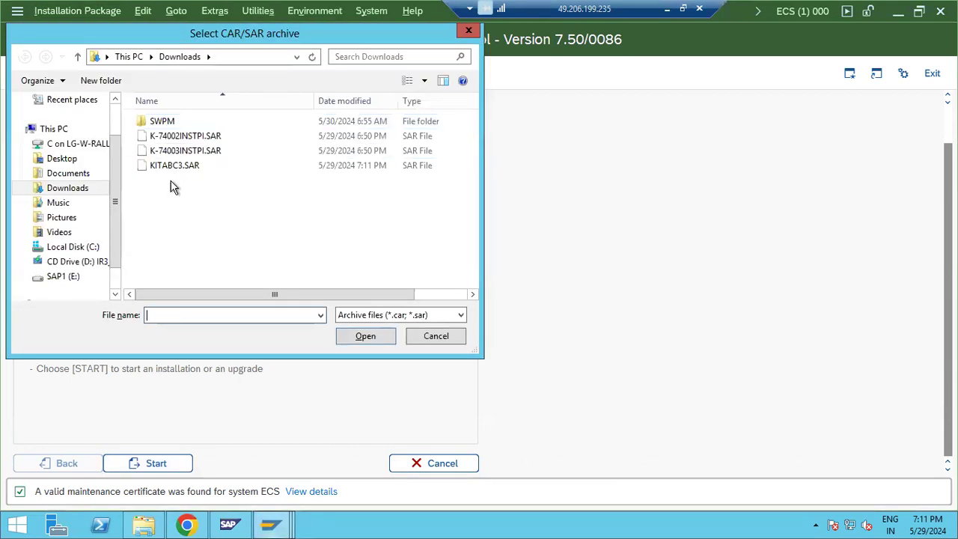
double_click(174, 169)
left_click(300, 296)
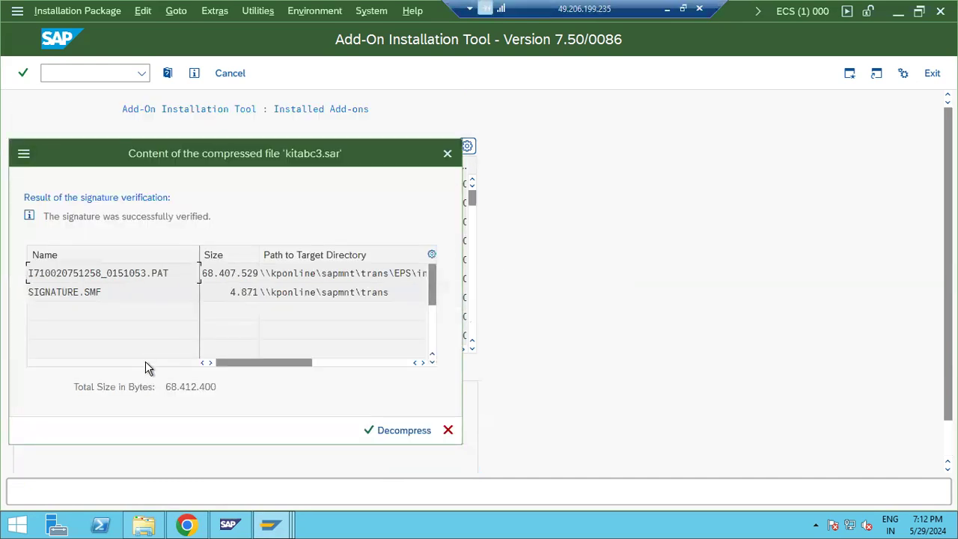
Step: Decompress kitabc3.sar, start a new installation, and tick the ST-A/PI 01V_731 package
left_click(376, 432)
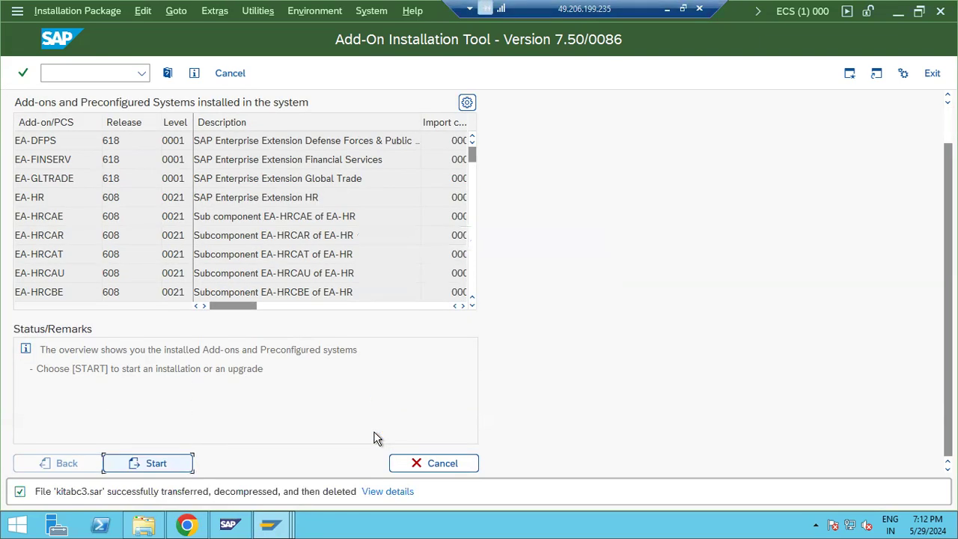
left_click(148, 464)
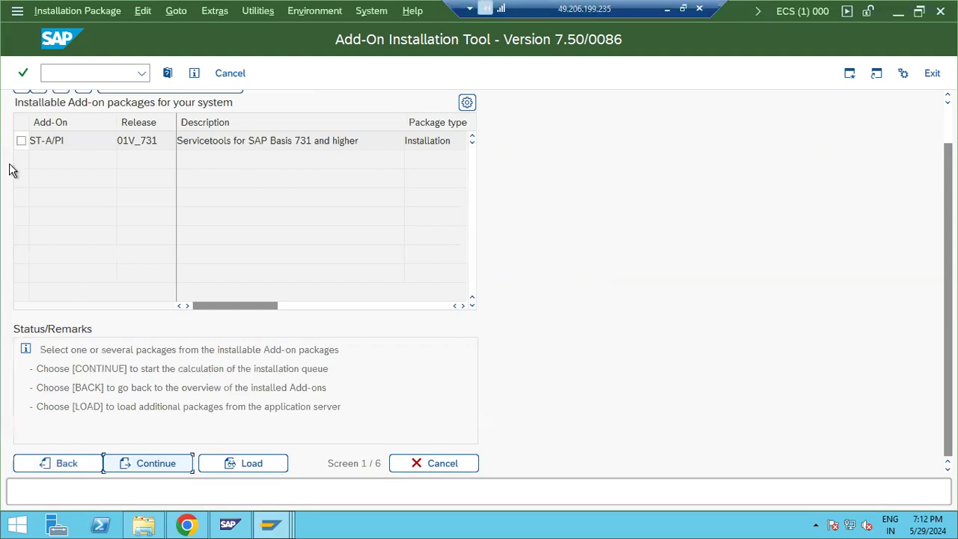
left_click(21, 142)
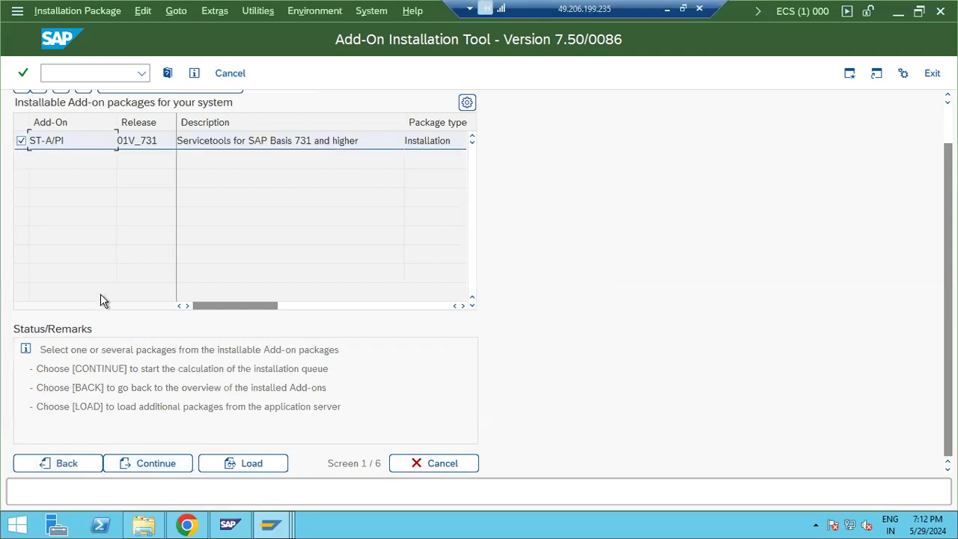
Step: Calculate the SAPKITABC3 queue, dismiss the browser warning, and acknowledge the SAP Notes dialog
left_click(169, 466)
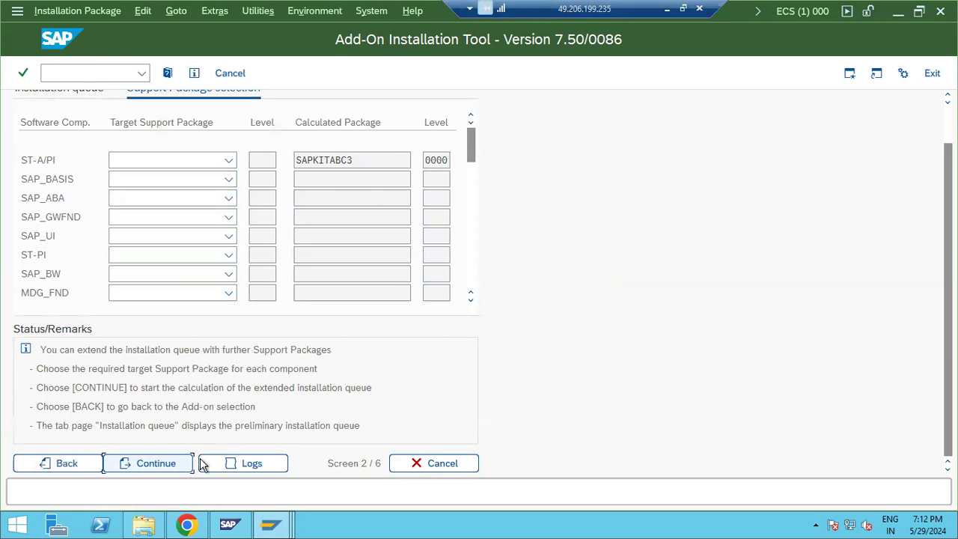
left_click(166, 464)
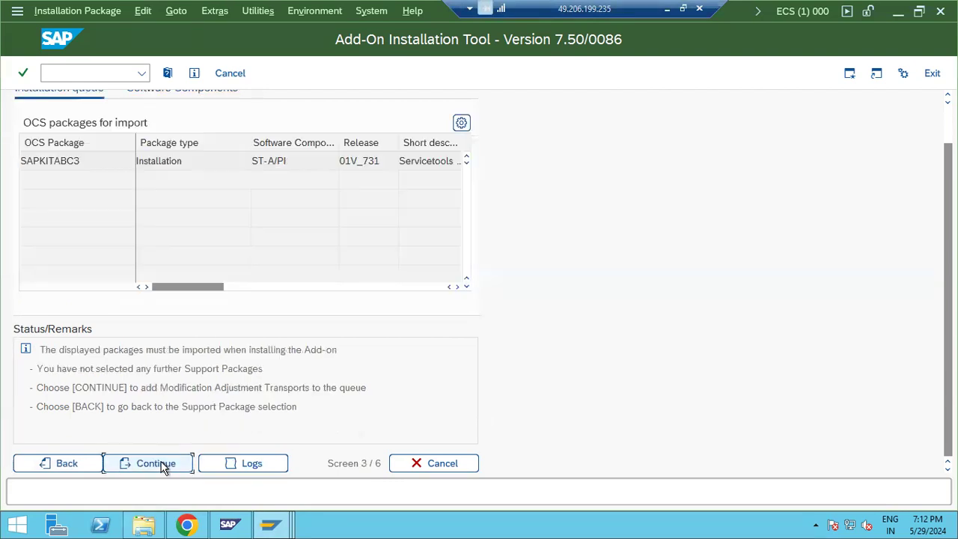
left_click(167, 465)
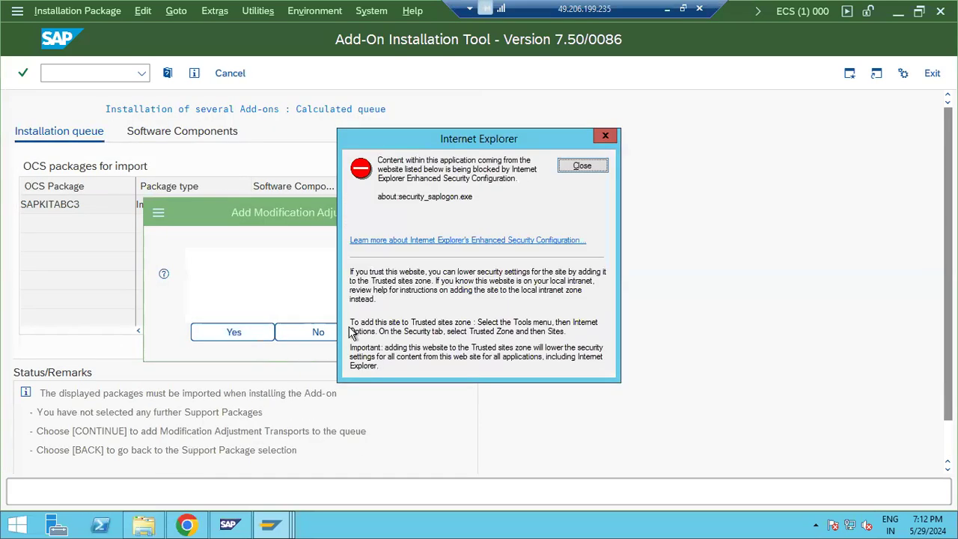
left_click(582, 166)
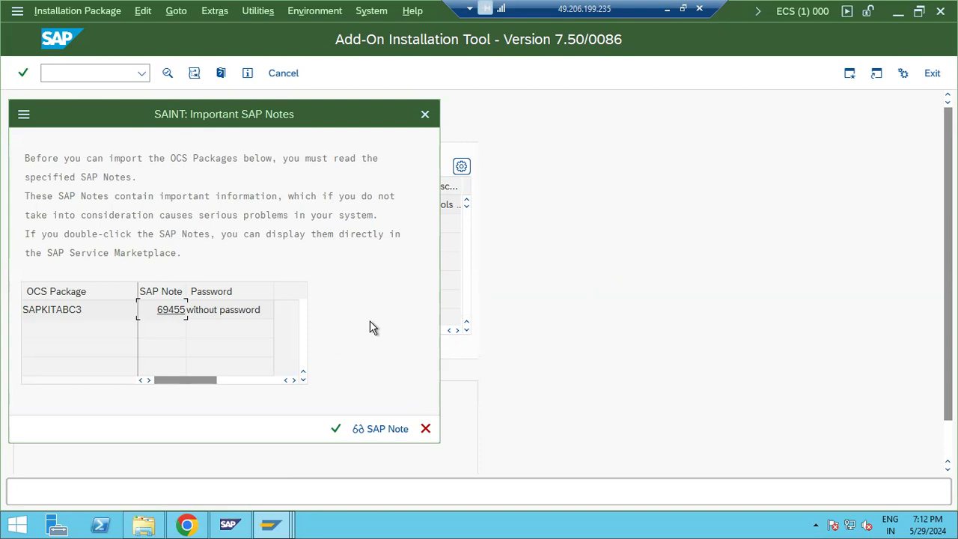
left_click(335, 429)
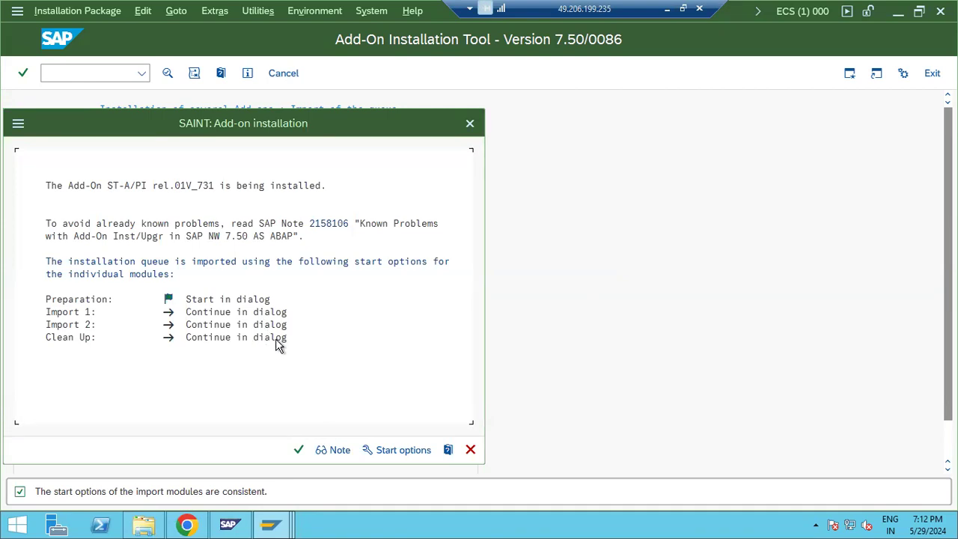
Step: Start importing the SAPKITABC3 queue for ST-A/PI rel. 01V_731
left_click(295, 453)
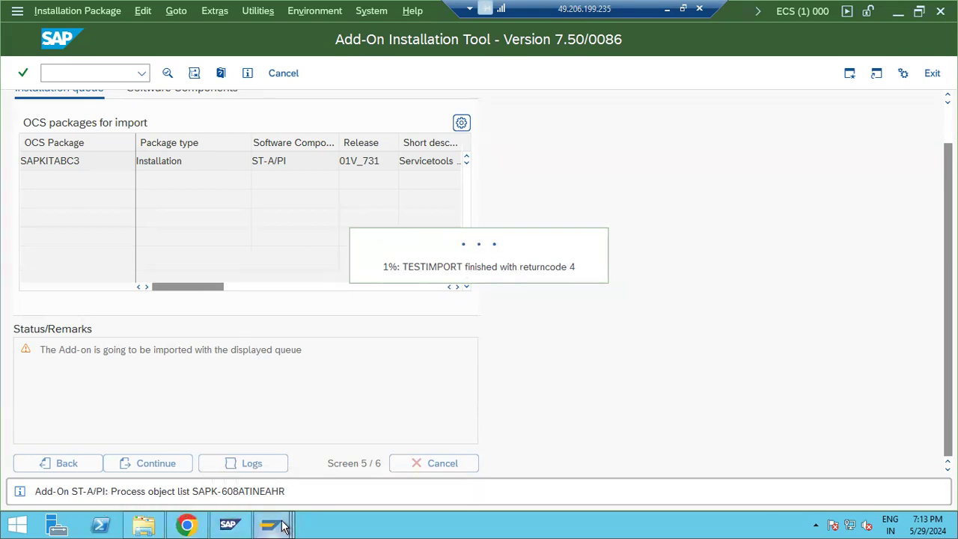
Step: Refresh the RDD job list in the Job Overview window
mouse_move(283, 526)
left_click(335, 466)
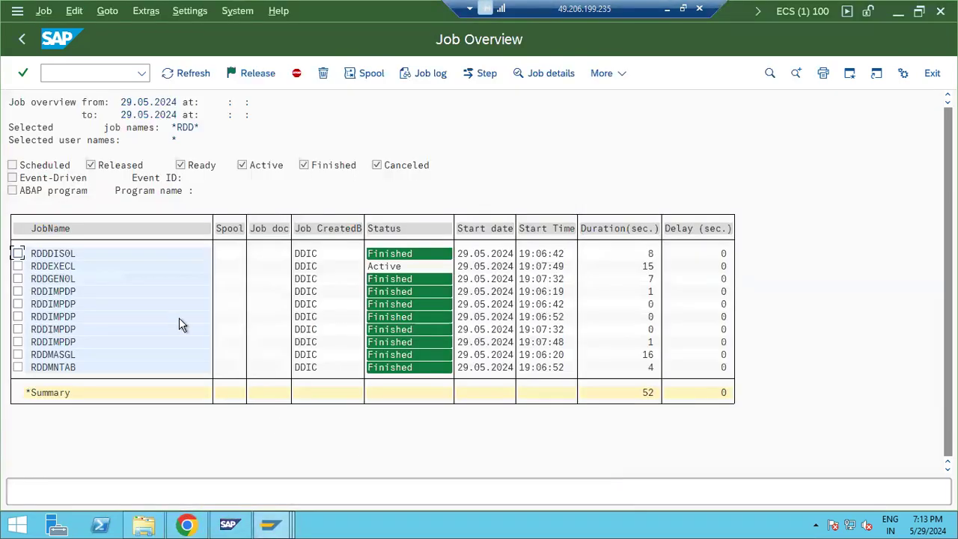
left_click(168, 75)
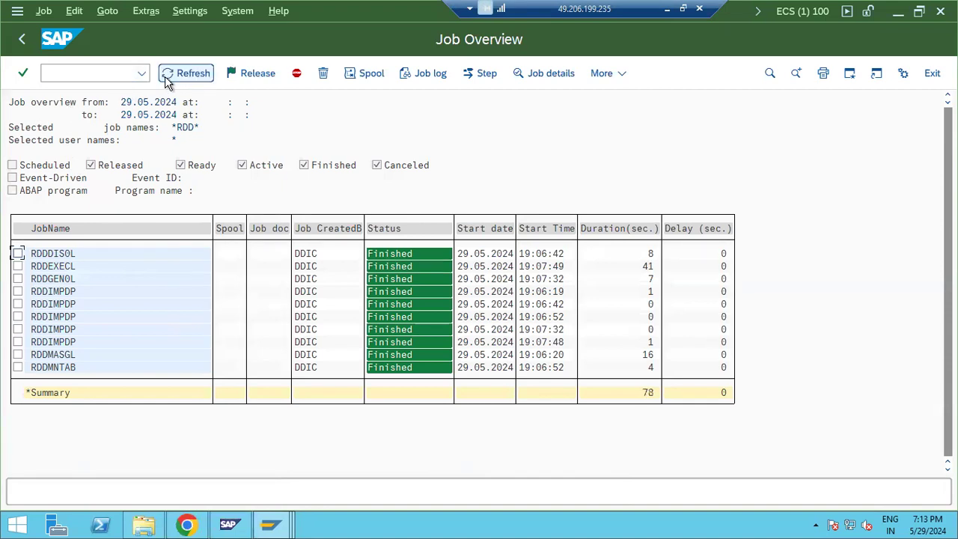
Step: Check the ST-PI component version in System Status product details, then close both dialogs
left_click(255, 10)
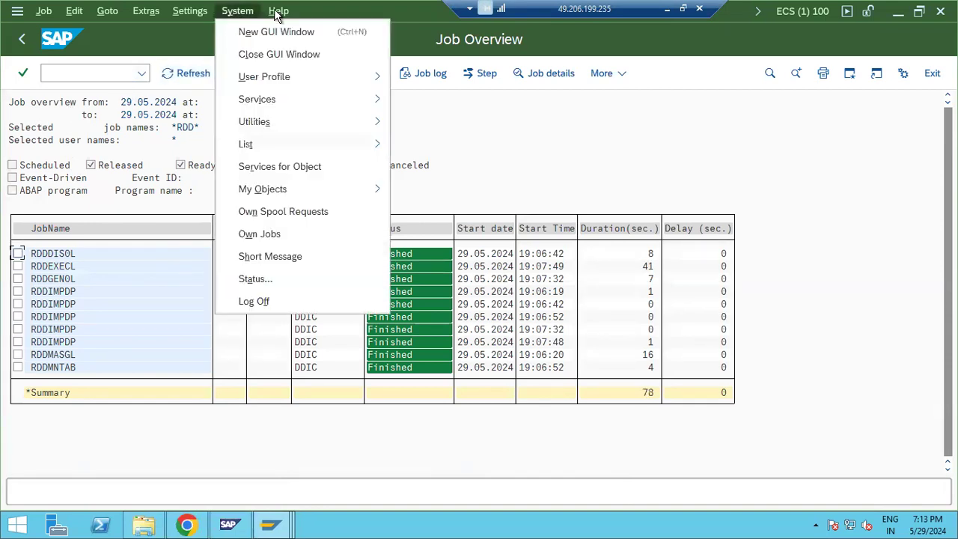
left_click(255, 275)
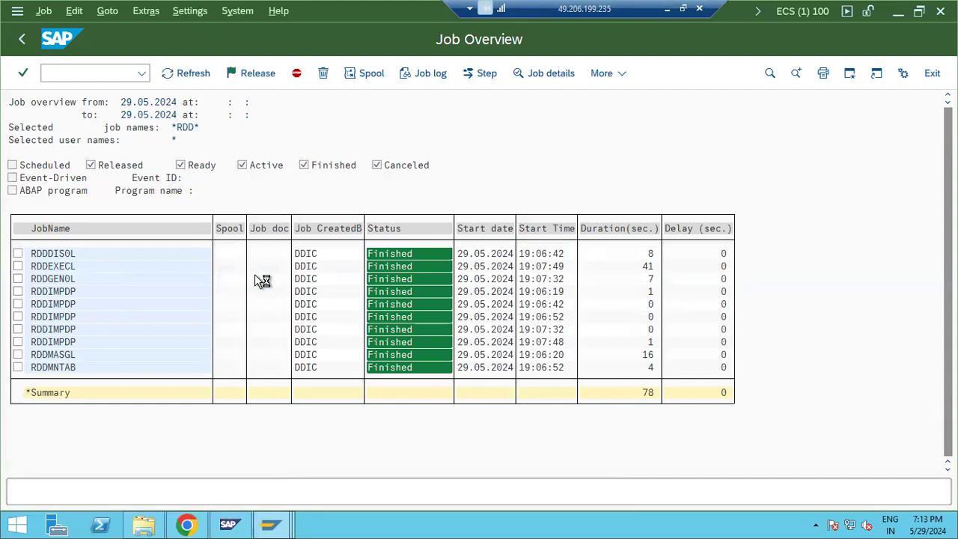
left_click(429, 234)
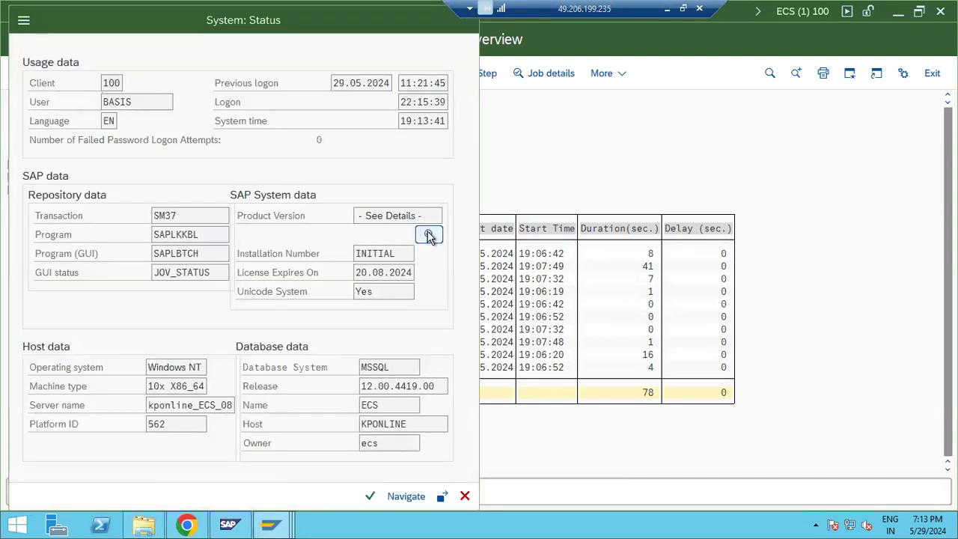
left_click(53, 274)
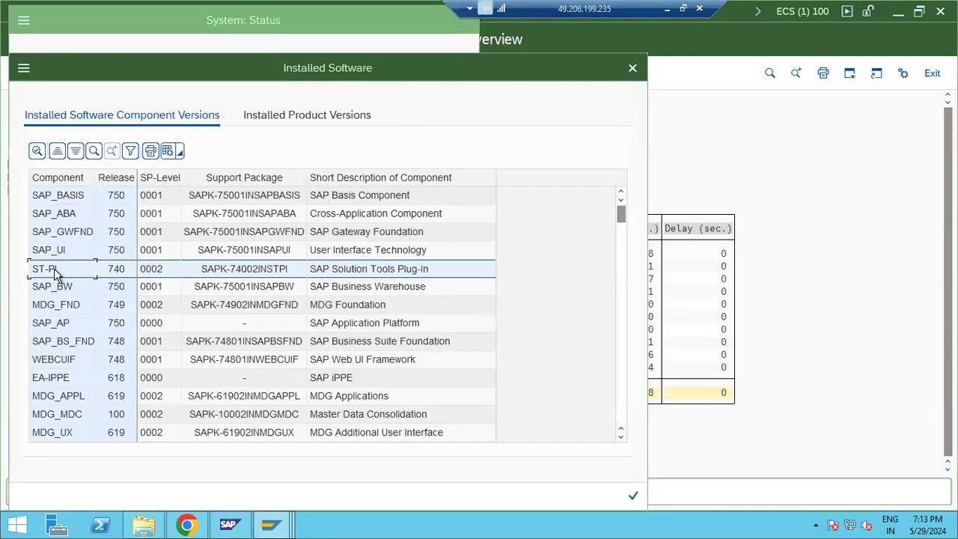
scroll(112, 374, "down", 15)
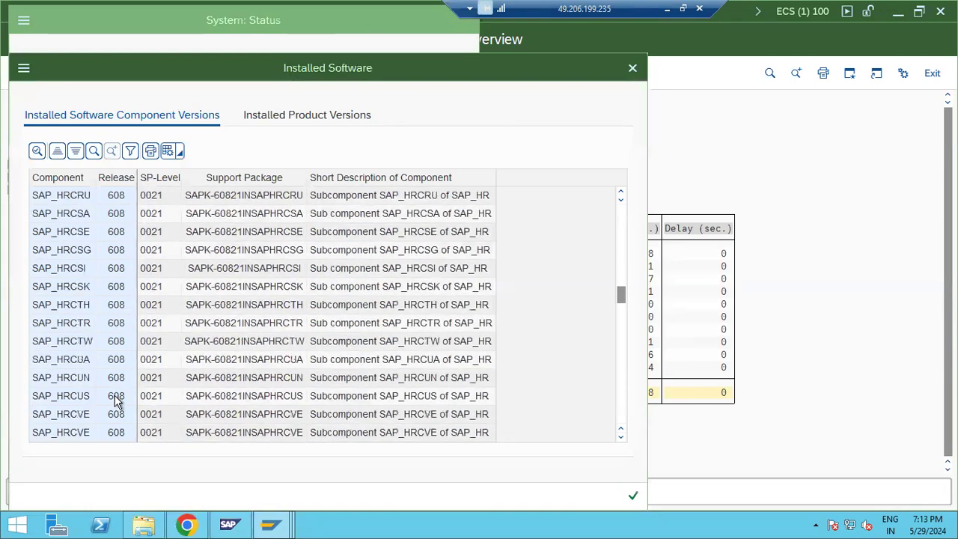
scroll(127, 404, "down", 15)
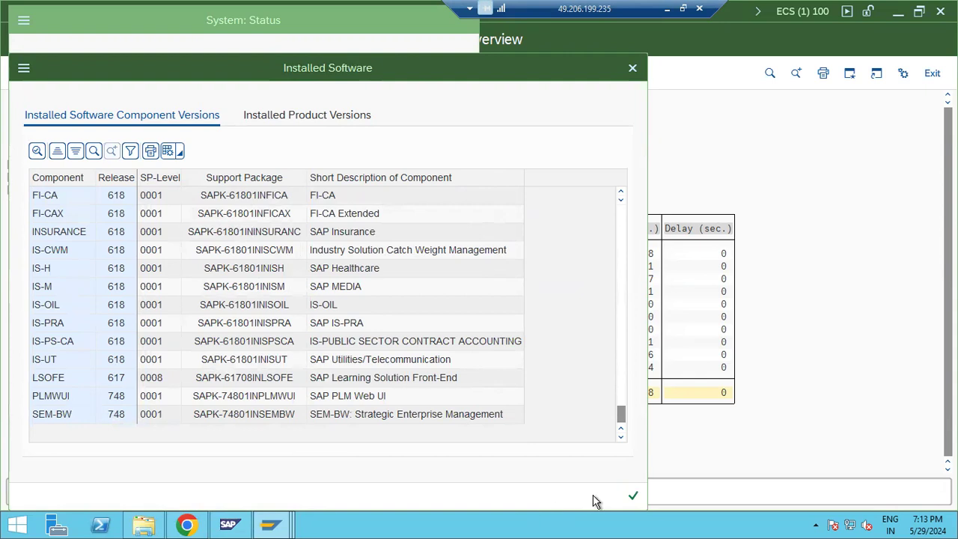
left_click(633, 496)
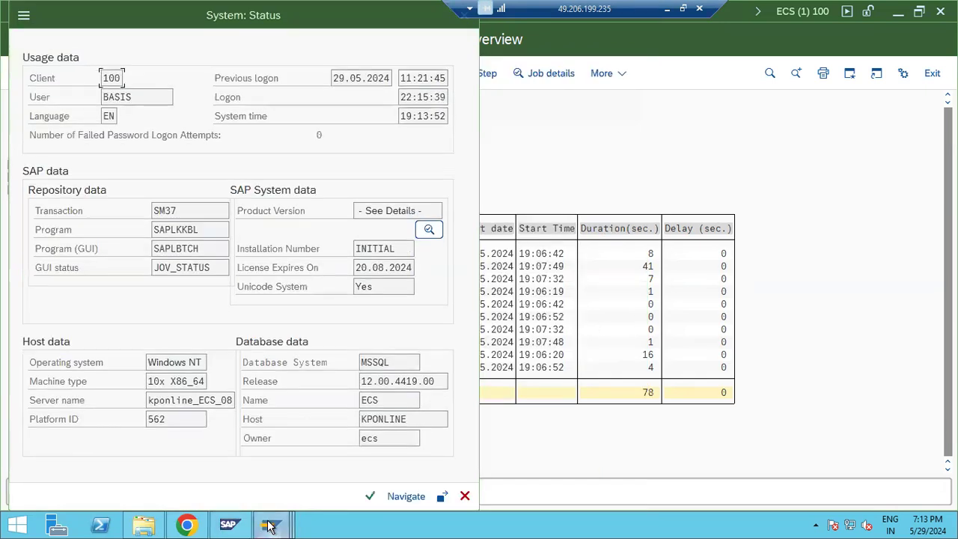
left_click(464, 496)
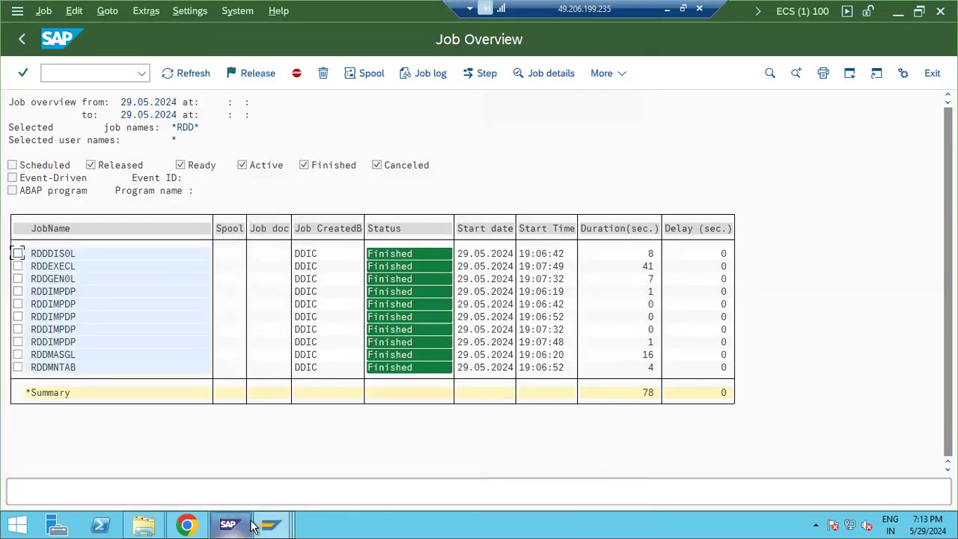
Step: Return to the Job Overview window and run /nsaint from its command field
mouse_move(253, 526)
left_click(509, 459)
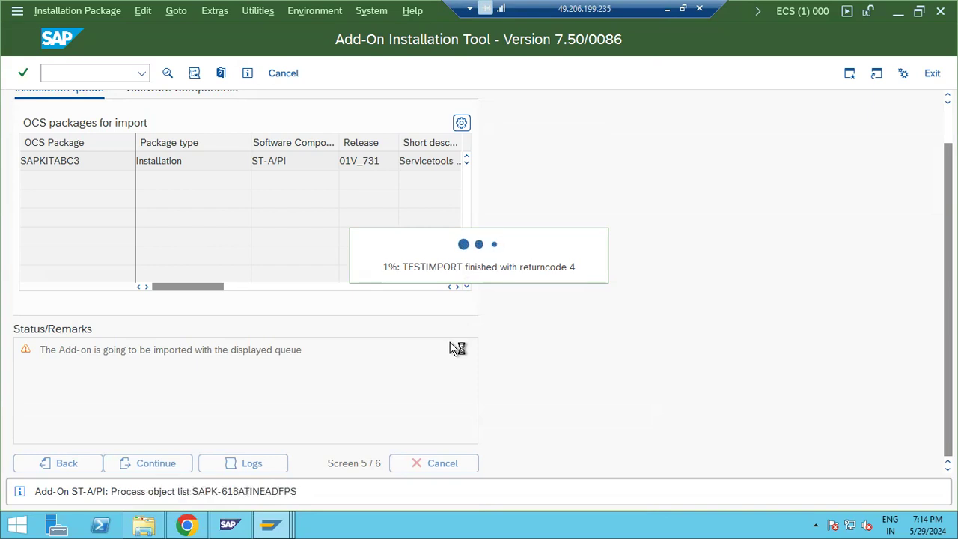
left_click(271, 524)
left_click(359, 458)
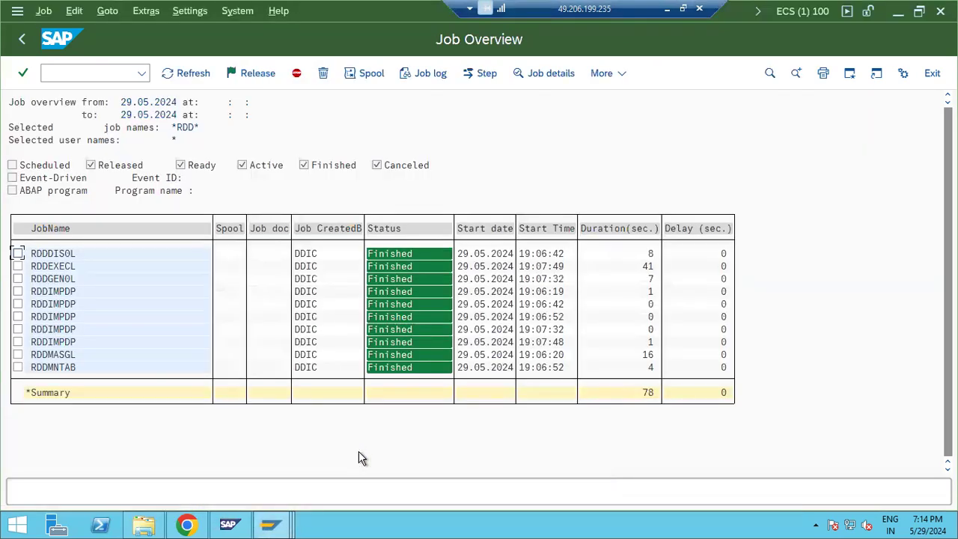
left_click(74, 69)
type("/")
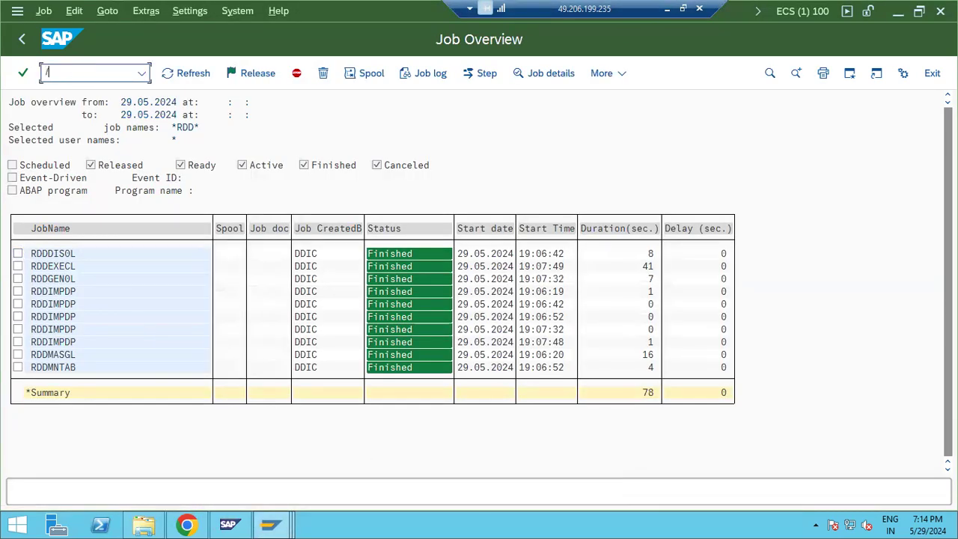
type("nsa")
key("BackSpace")
type("aint")
key("Return")
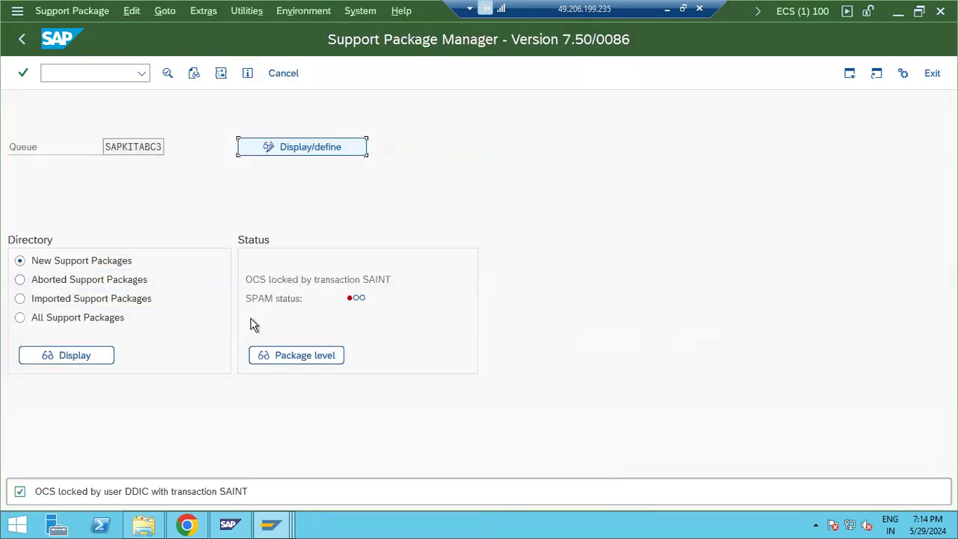
Step: Check the queue's action log and confirm its last entry reports the Support Package queue confirmed
left_click_drag(333, 279, 383, 283)
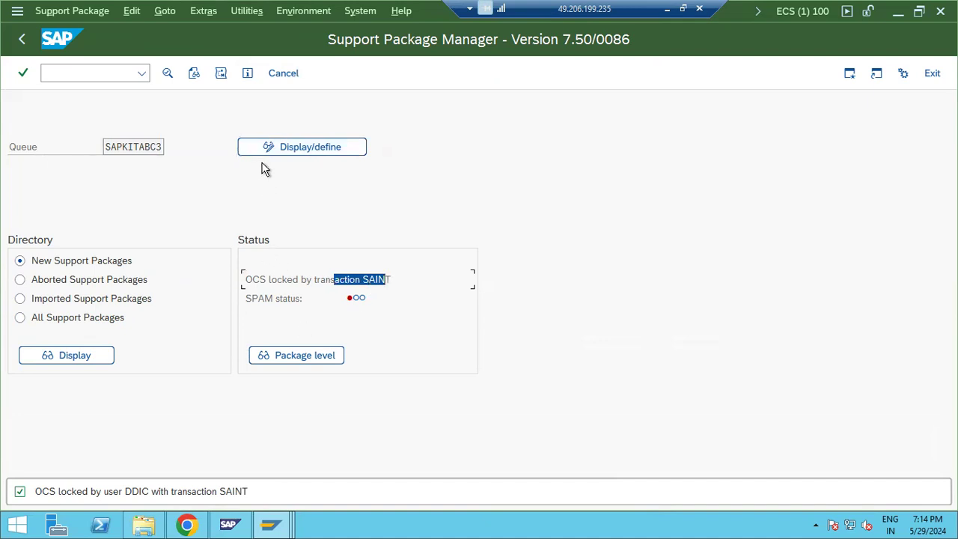
left_click(222, 77)
left_click(219, 243)
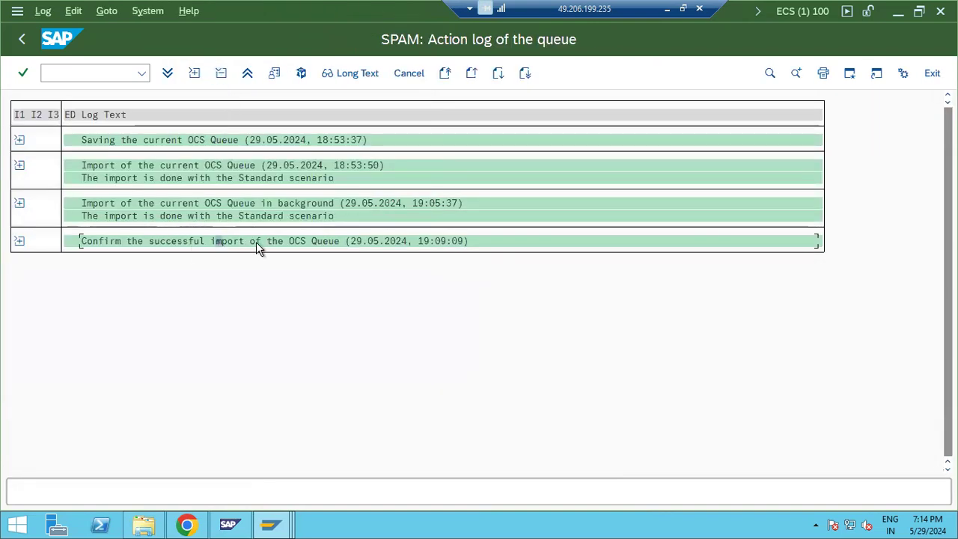
left_click(18, 241)
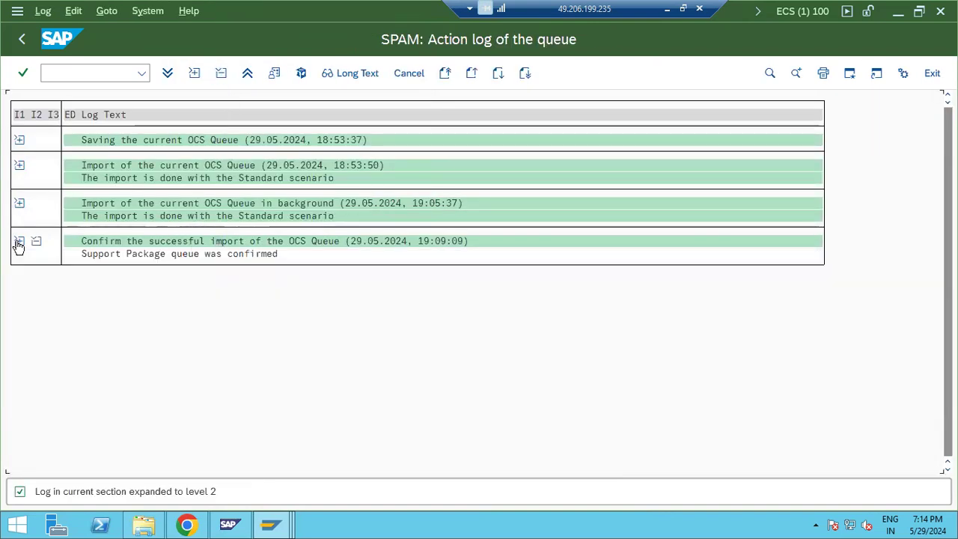
left_click(22, 41)
left_click(279, 526)
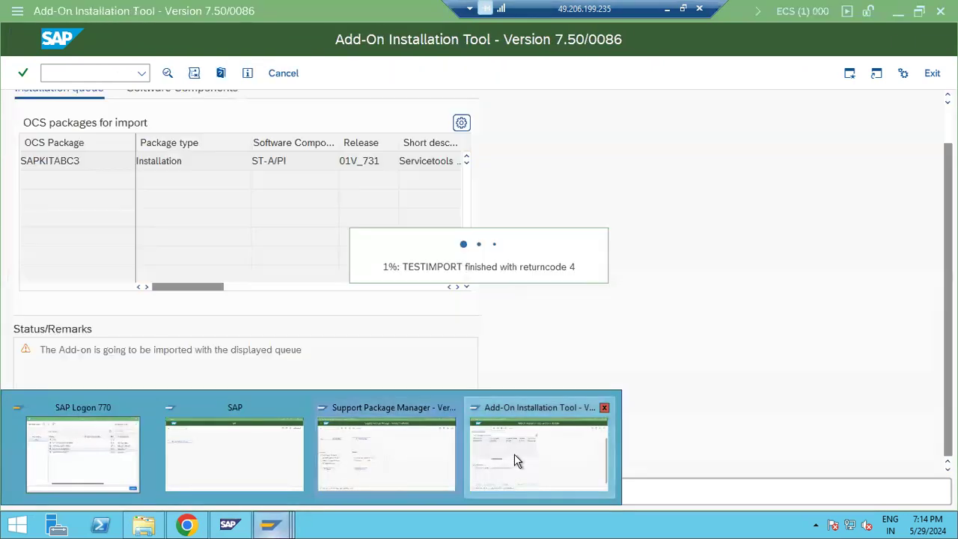
Step: Switch to the Support Package Manager window and return to SAP Easy Access
left_click(514, 453)
left_click(278, 526)
left_click(336, 445)
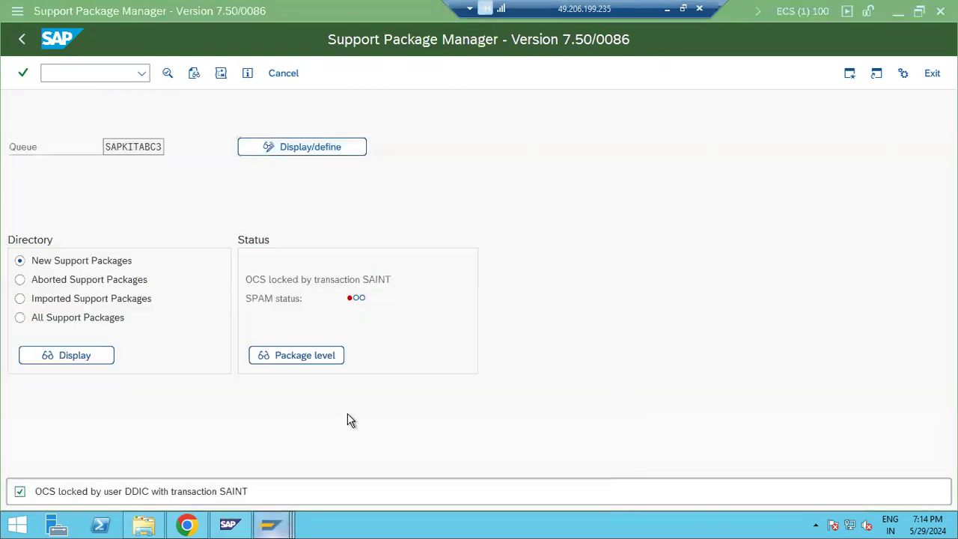
left_click(21, 39)
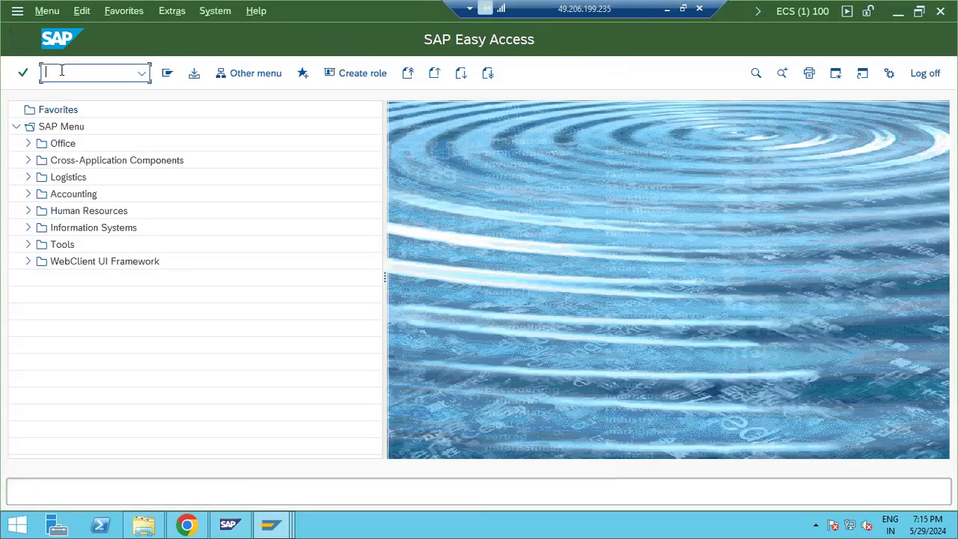
Step: Run SAINT to see SAPKITABC3 in phase ADDON_CONFLICTS_? and open its import logs
type("saint")
key("Return")
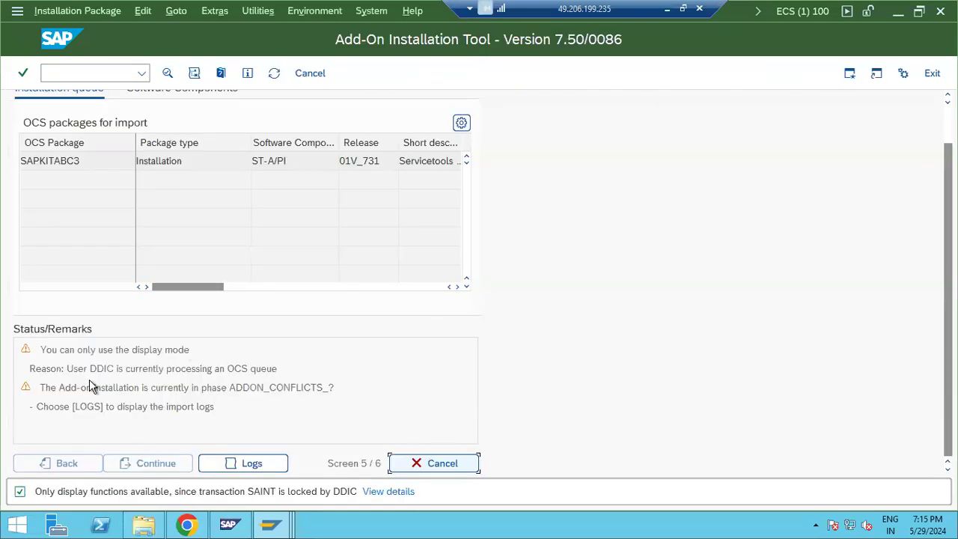
left_click_drag(202, 368, 253, 389)
left_click(251, 386)
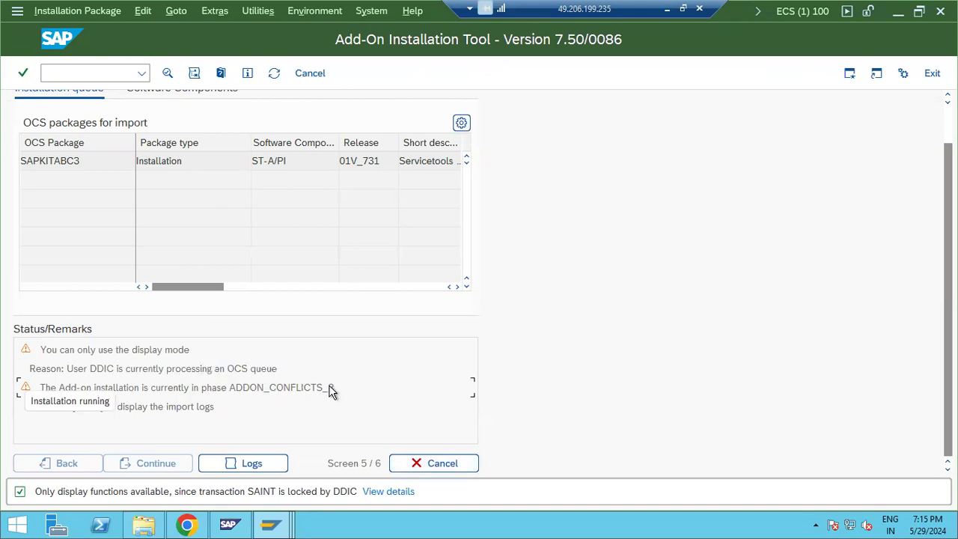
left_click(253, 463)
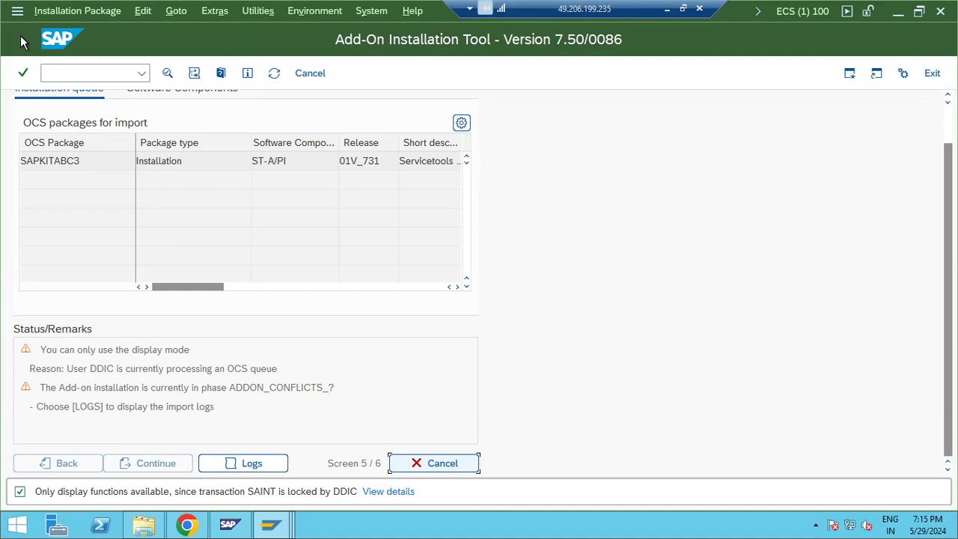
Step: Refresh the SAPKITABC3 status twice, then return to the original installation window at 1%
left_click(273, 79)
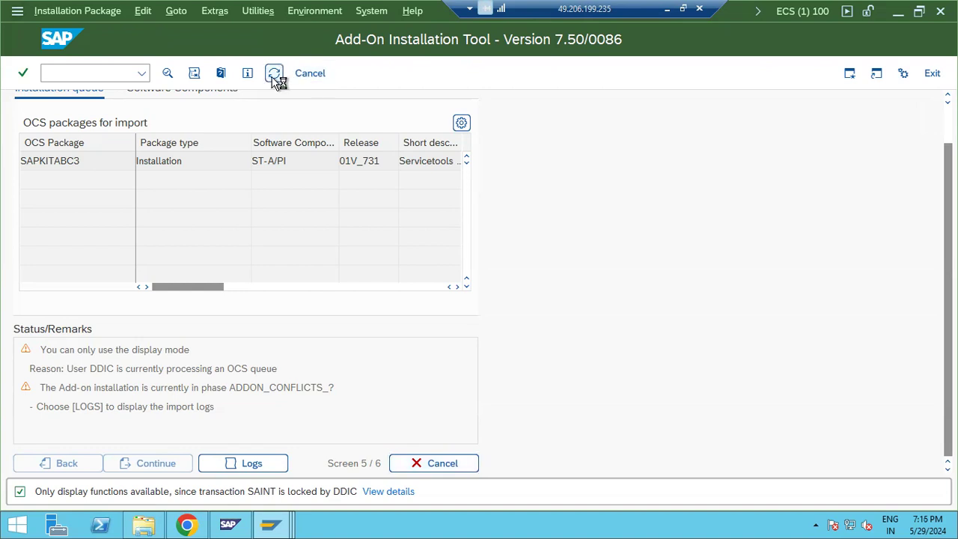
left_click(274, 78)
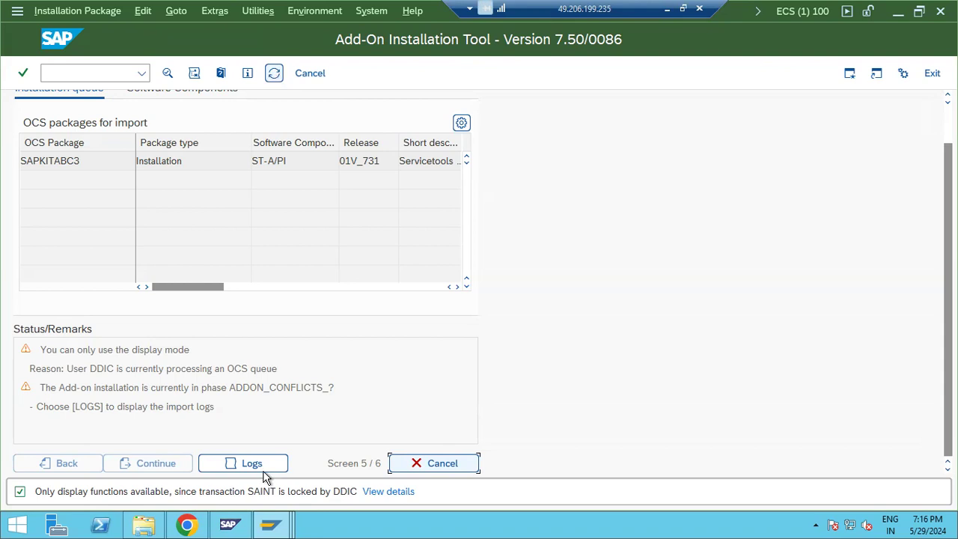
left_click(268, 526)
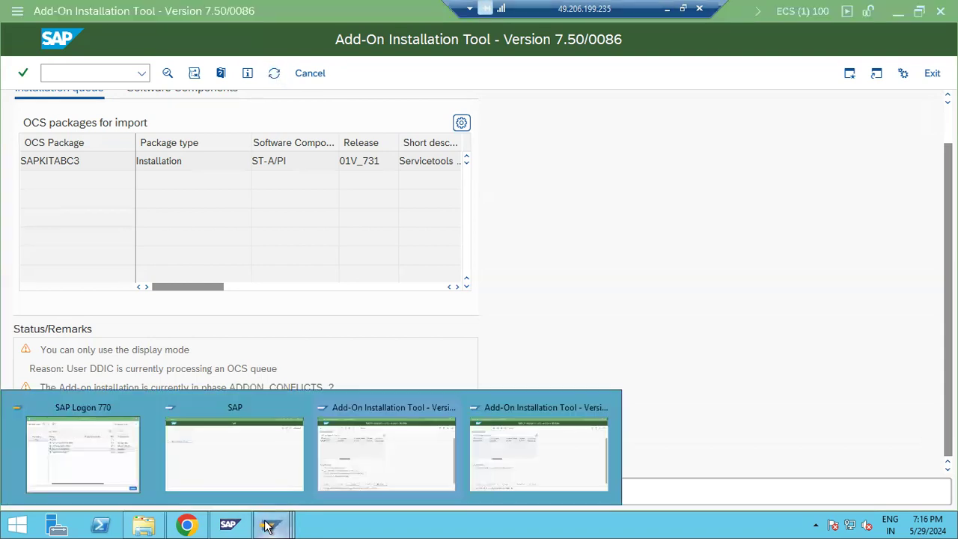
left_click(523, 446)
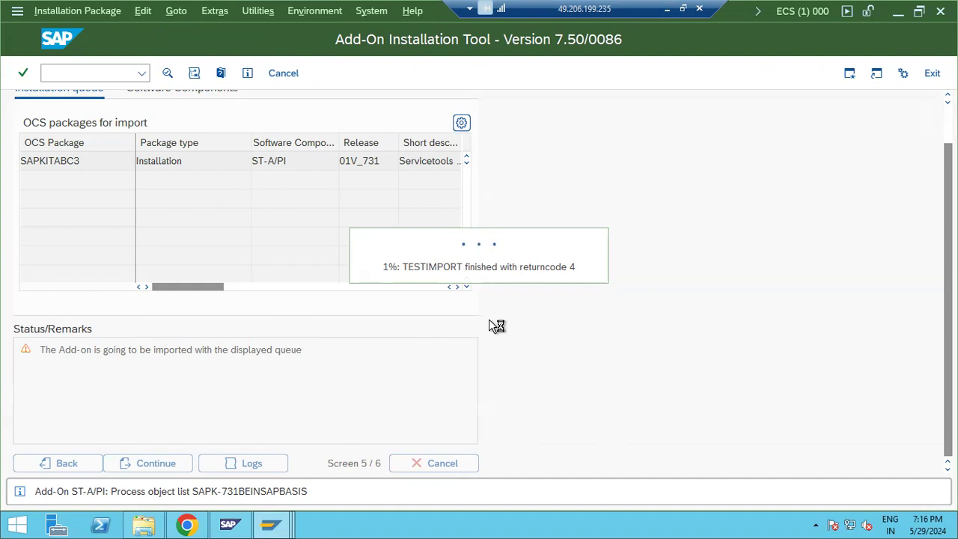
left_click(271, 525)
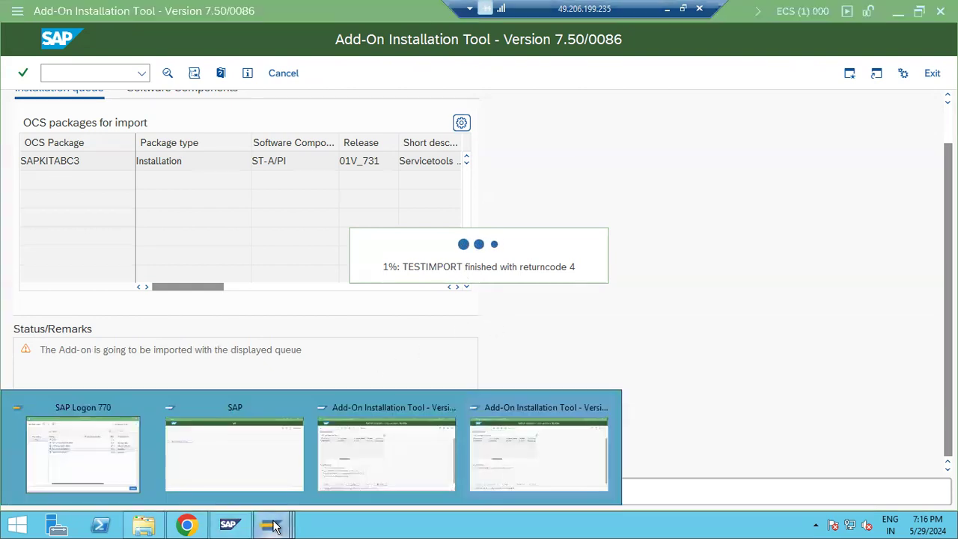
left_click(187, 524)
key("ctrl+Tab")
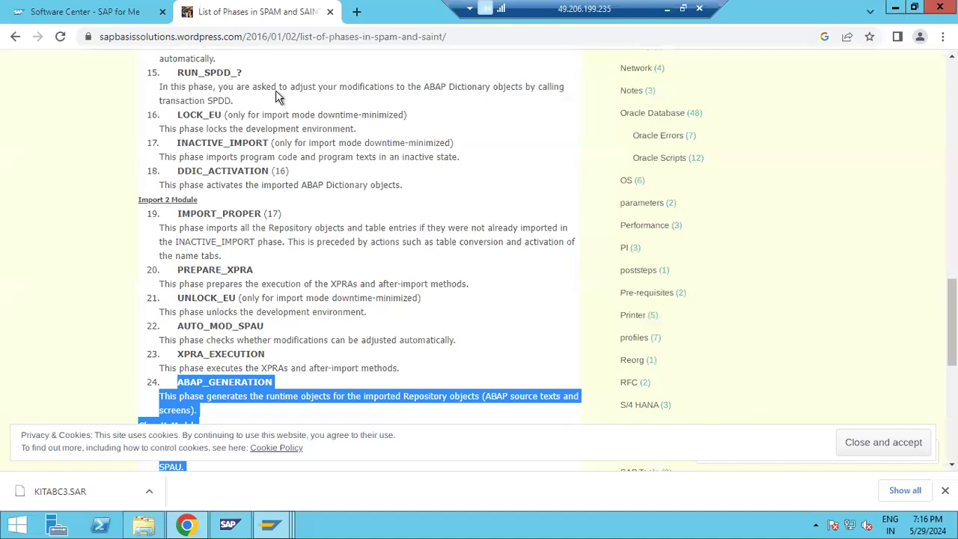
scroll(287, 114, "up", 2)
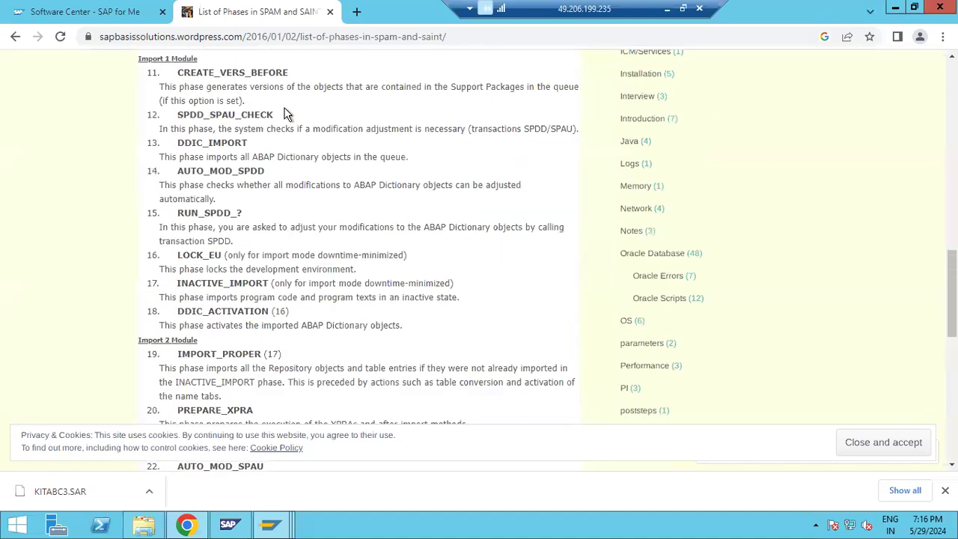
scroll(288, 124, "up", 5)
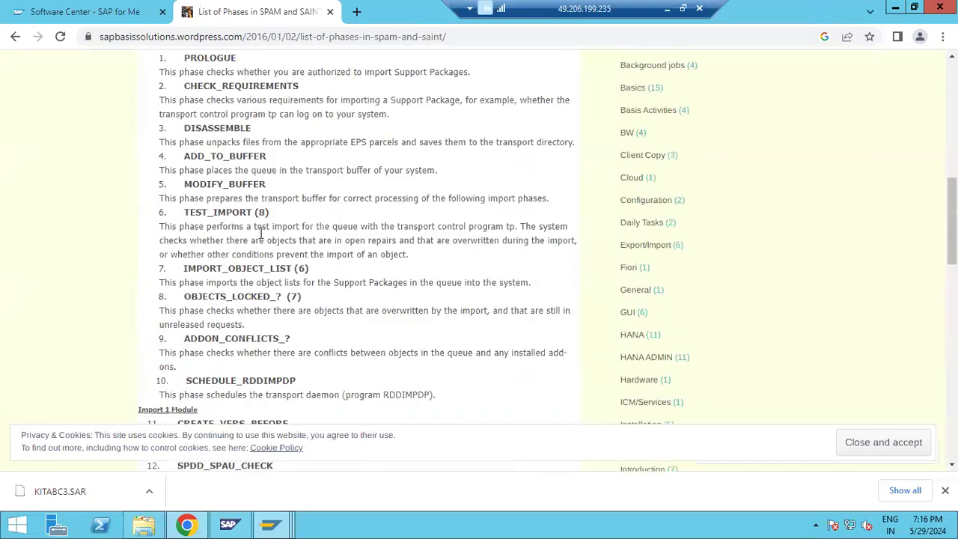
left_click_drag(182, 212, 506, 225)
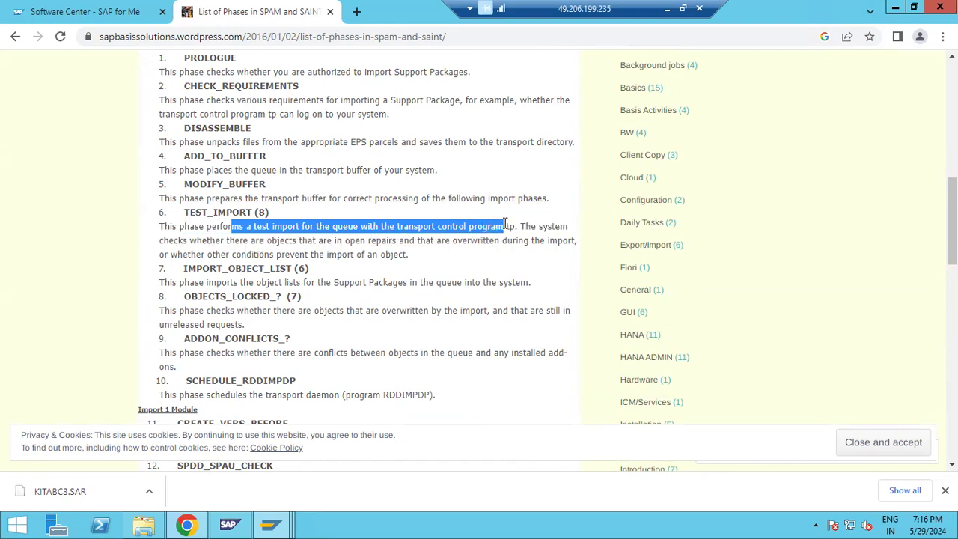
left_click(235, 244)
left_click_drag(234, 241, 417, 266)
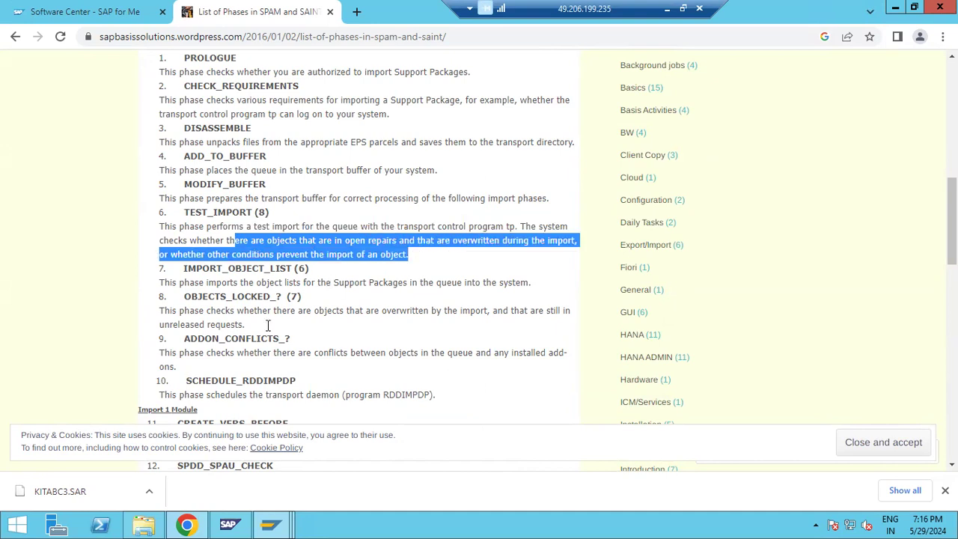
scroll(234, 342, "down", 1)
scroll(234, 342, "down", 6)
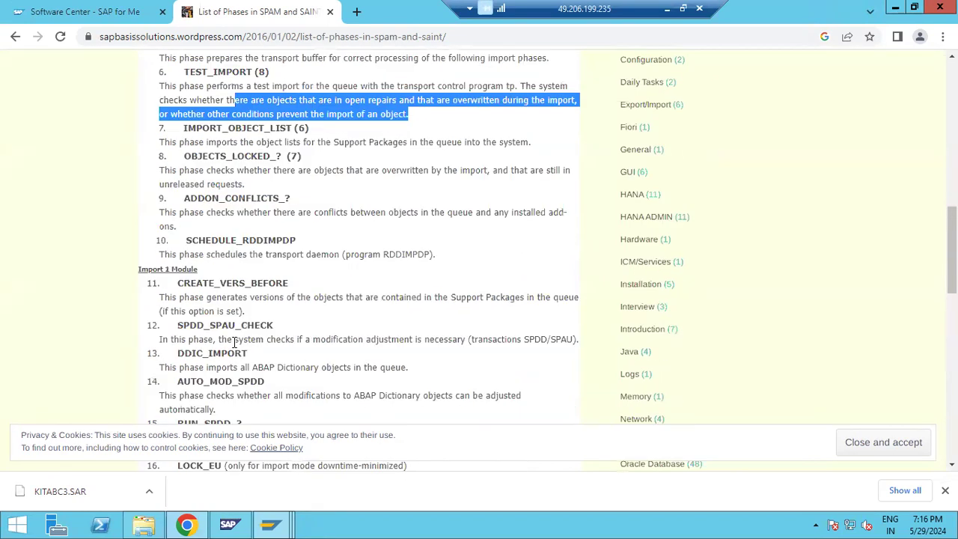
scroll(234, 342, "down", 6)
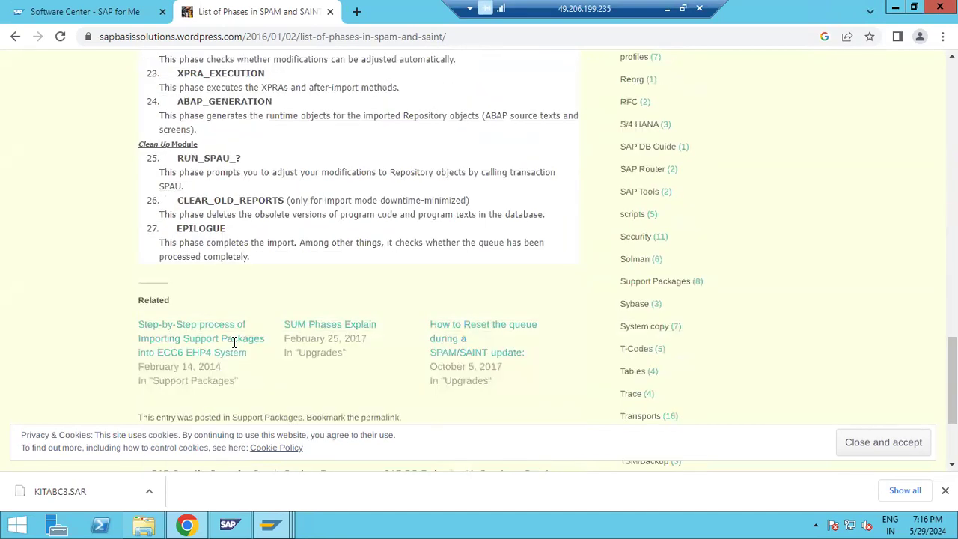
mouse_move(285, 526)
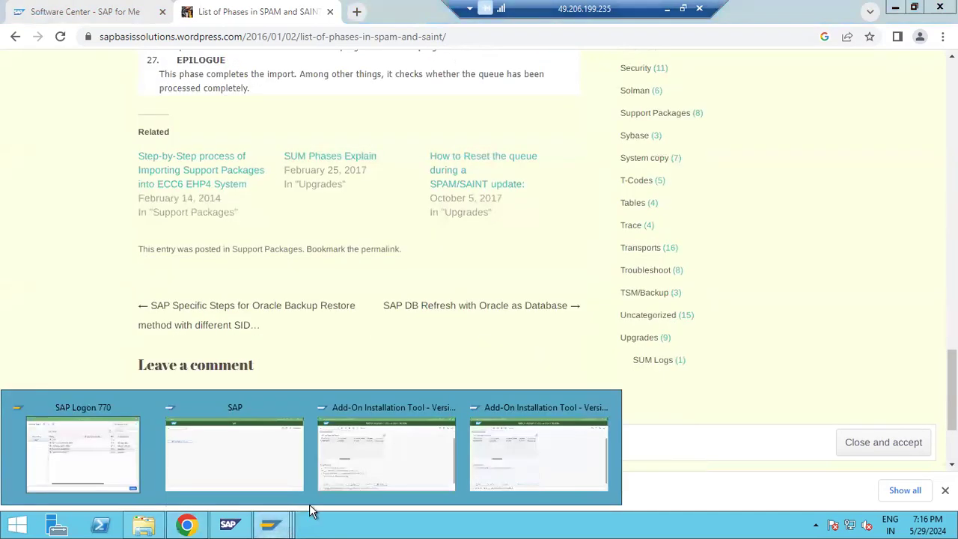
Step: Switch to the client 100 Add-On Installation Tool and refresh the SAPKITABC3 queue status
left_click(523, 463)
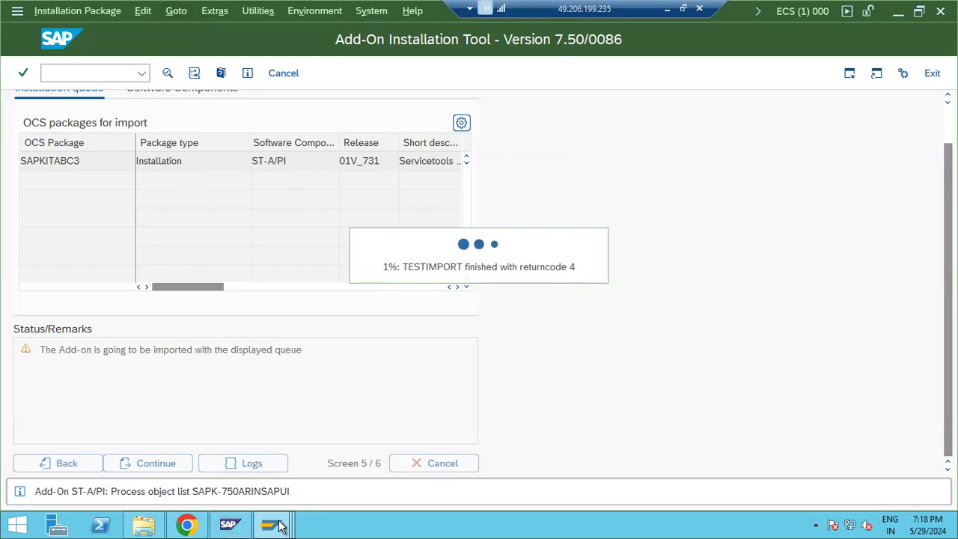
mouse_move(278, 526)
left_click(337, 457)
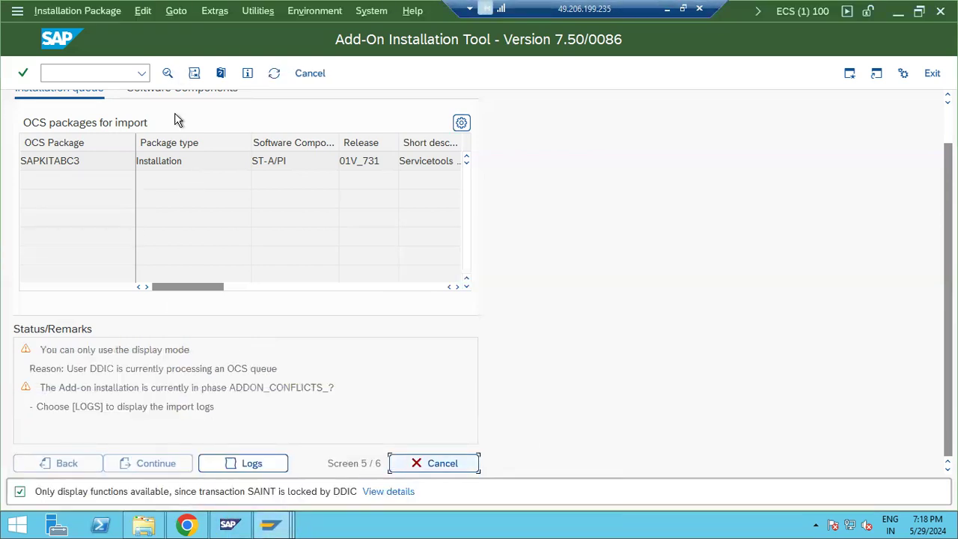
left_click(276, 74)
Step: Open the SAPKITABC3 Test Import log, expand its return-code 4 warnings, then rejoin the running installation
left_click(410, 471)
left_click(243, 468)
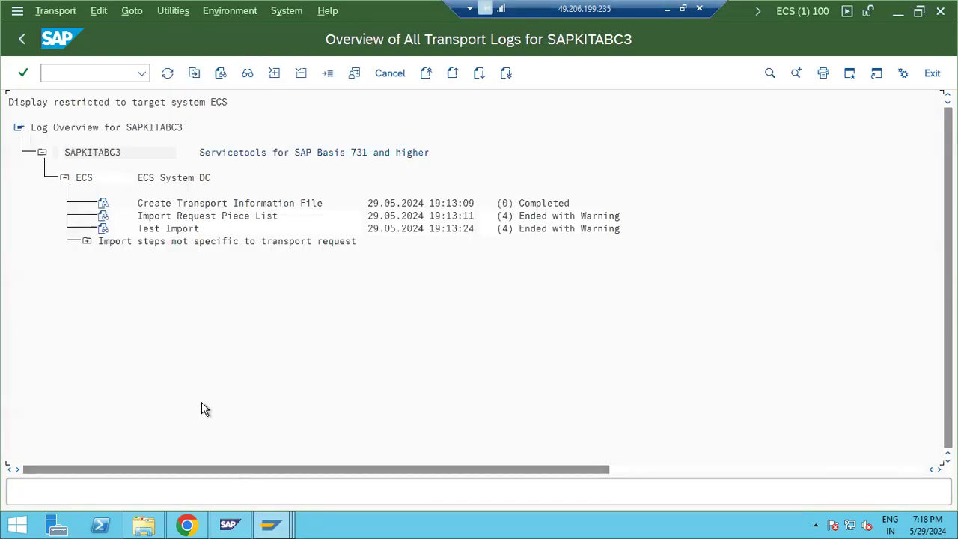
left_click(104, 229)
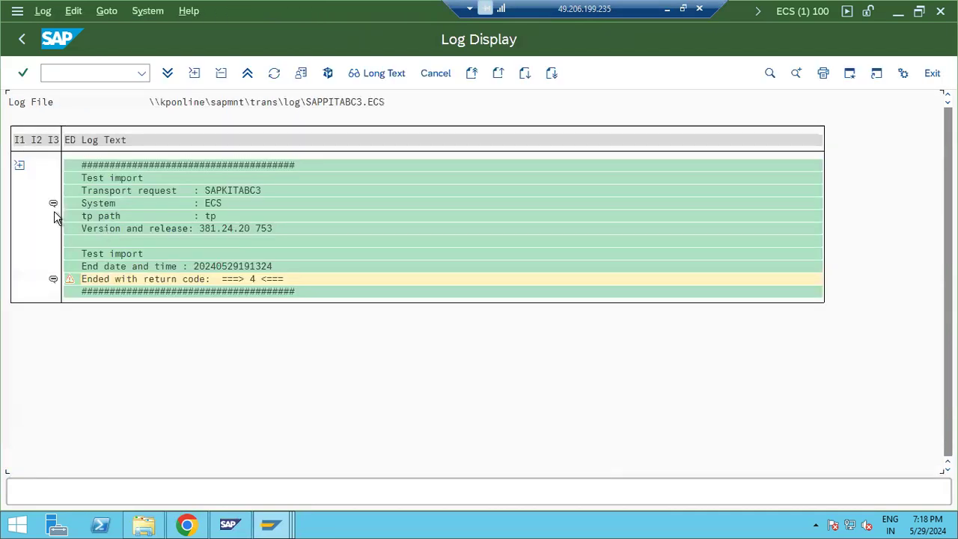
left_click(19, 165)
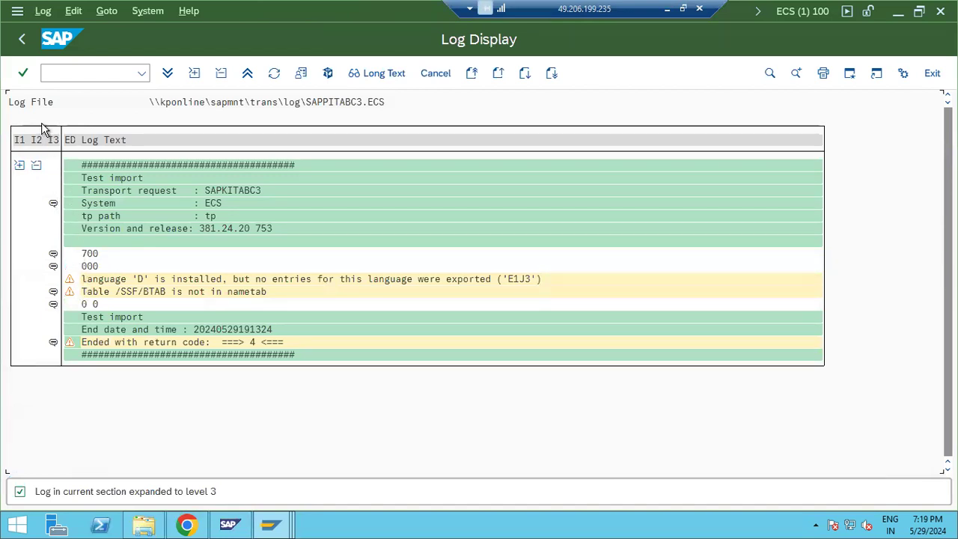
left_click(21, 42)
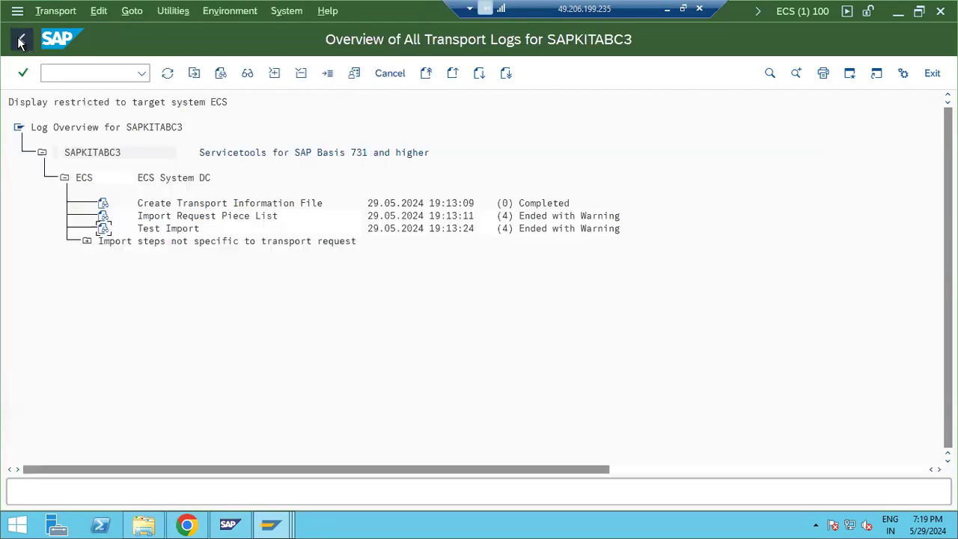
left_click(270, 526)
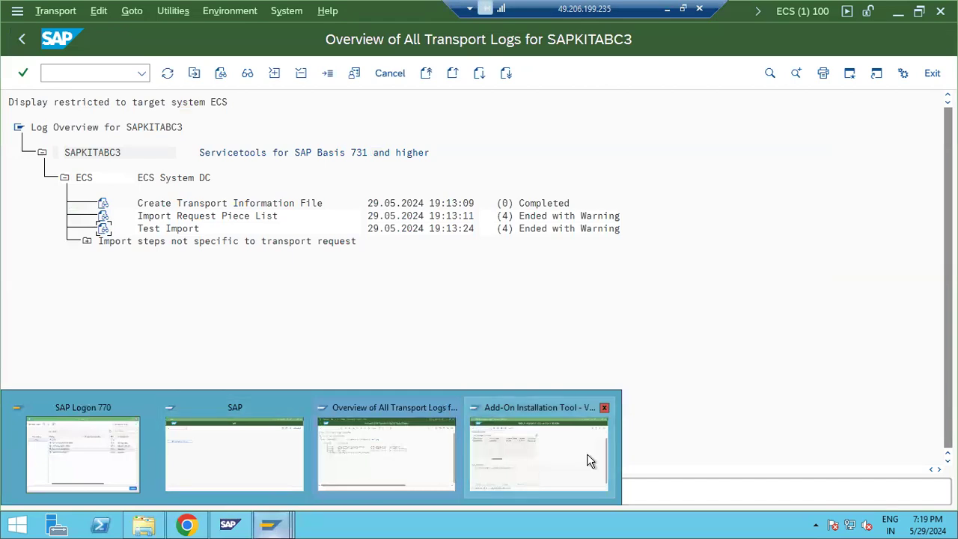
left_click(545, 441)
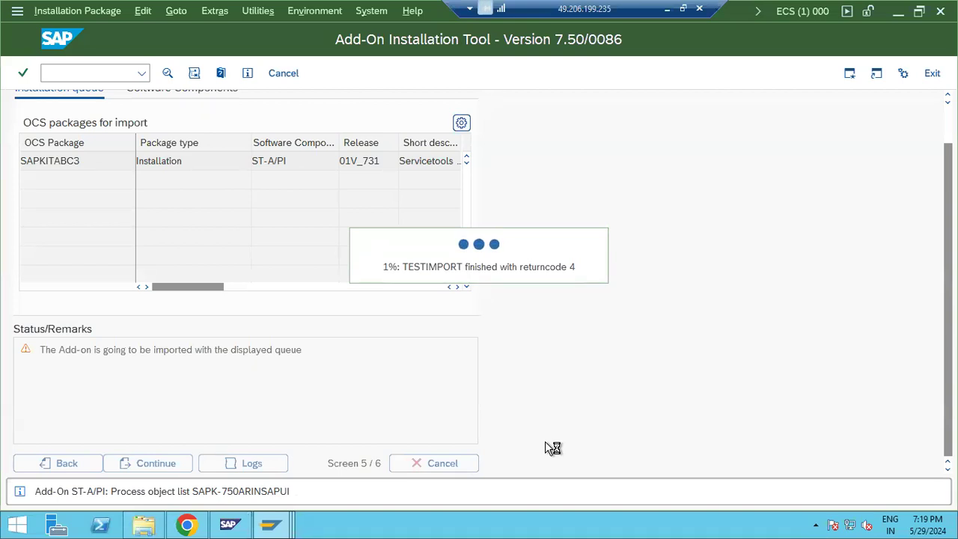
Step: In the Software Center, open the ST-A/PI 01V_731 support packages list
left_click(188, 526)
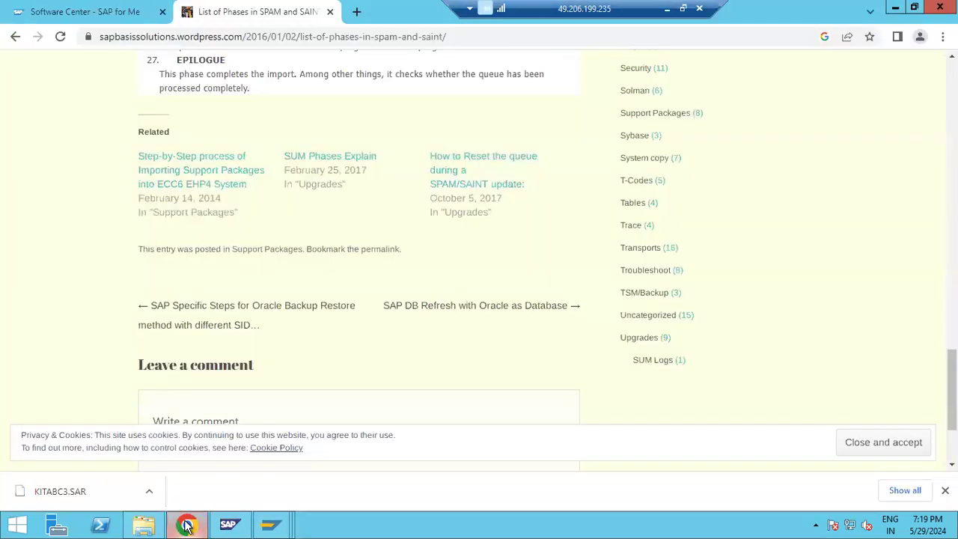
left_click(103, 15)
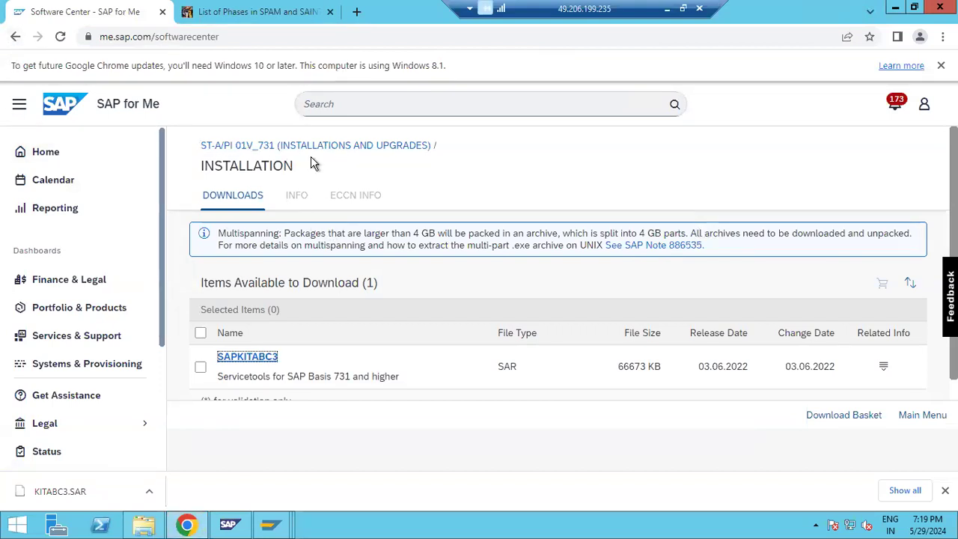
left_click(15, 36)
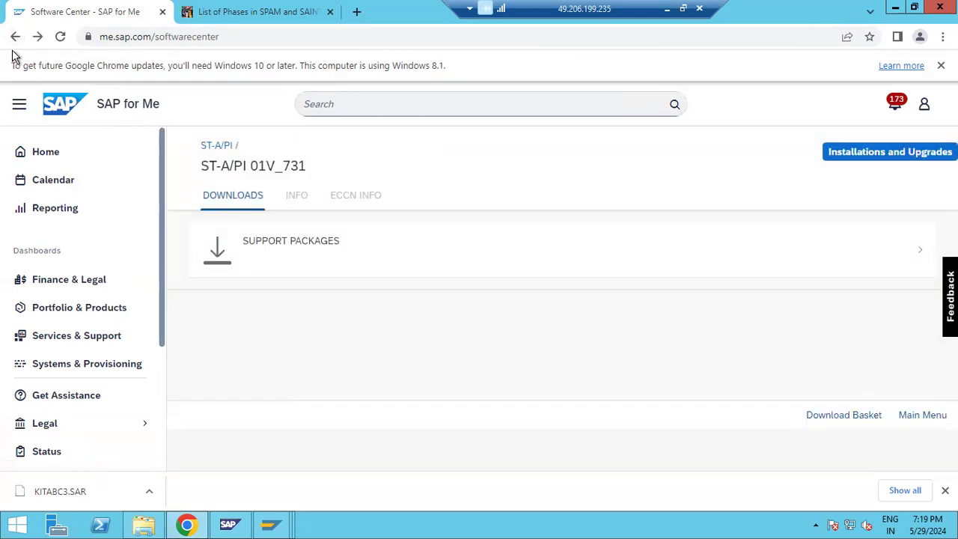
left_click(274, 246)
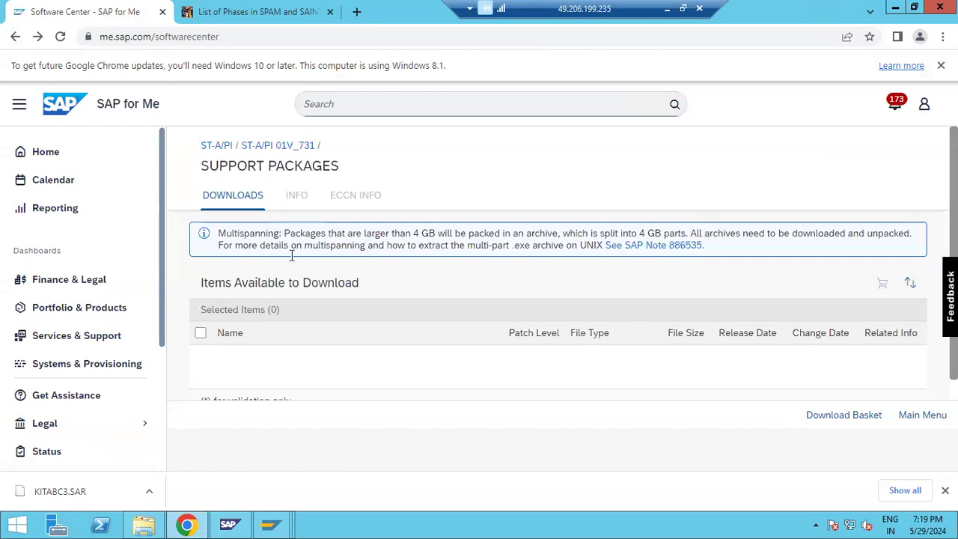
Step: Download support packages SAPKITABC4, SAPKITABC5 and SAPKITABC6
scroll(311, 378, "down", 2)
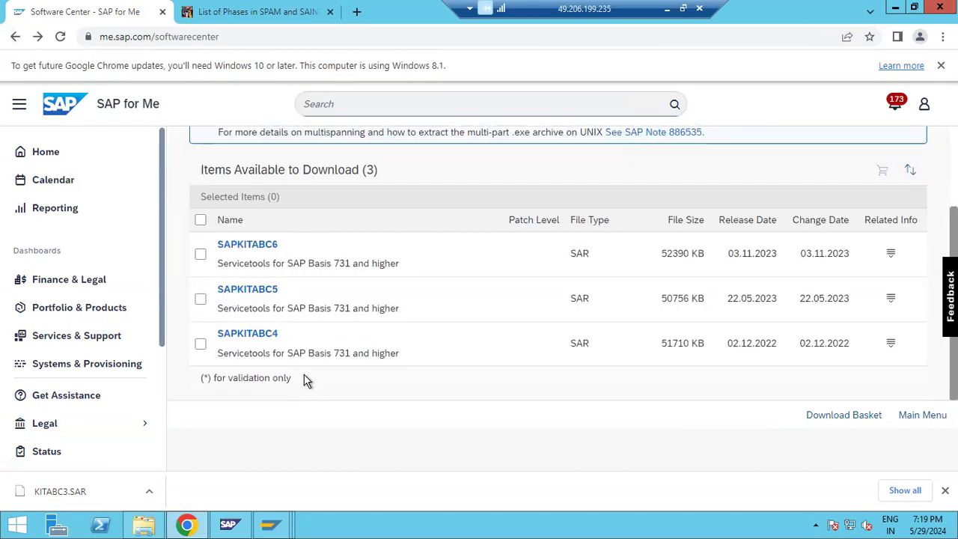
left_click(260, 335)
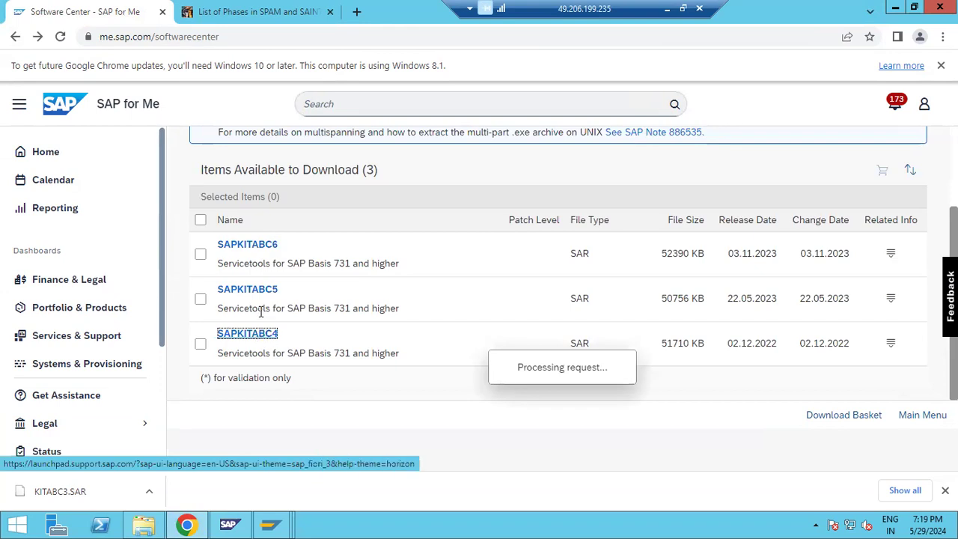
left_click(105, 15)
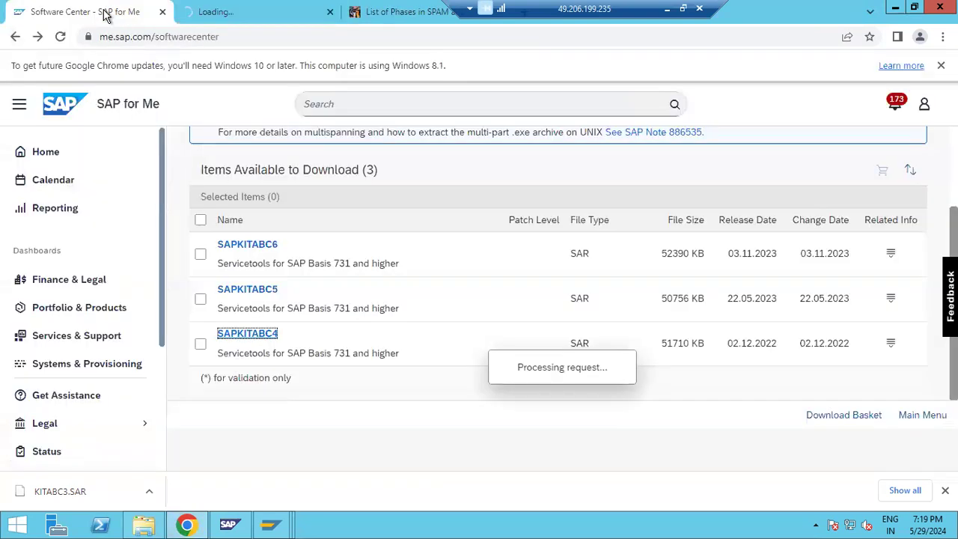
left_click(250, 292)
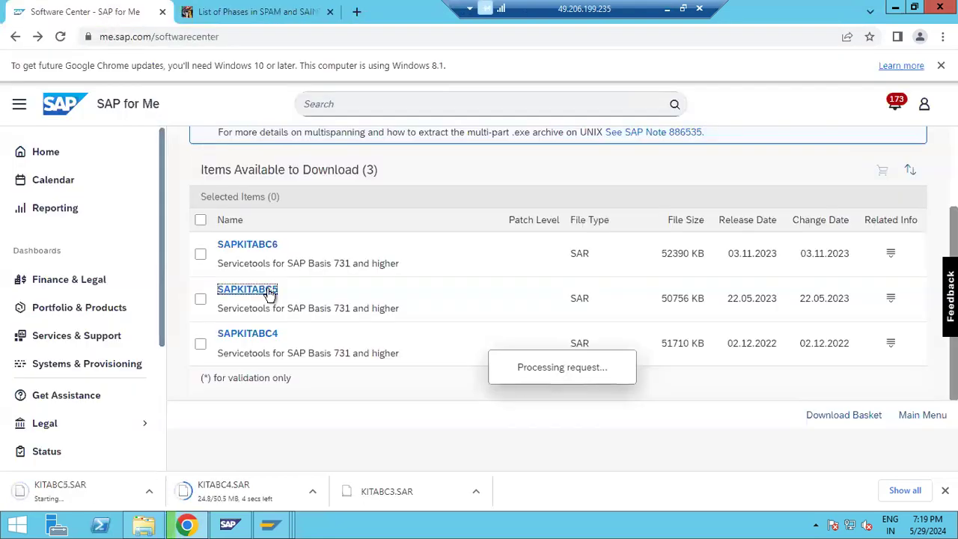
left_click(248, 247)
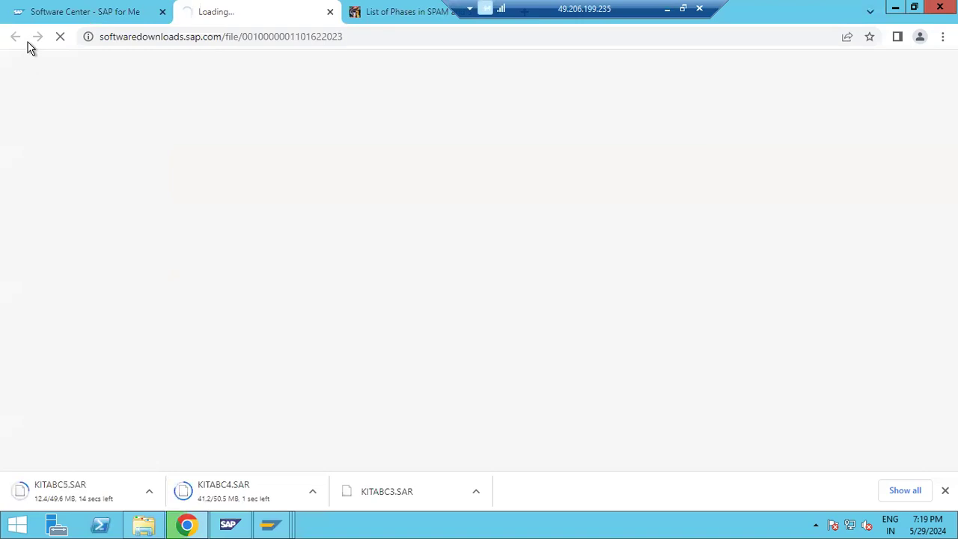
left_click(65, 13)
Step: Navigate to the ST-PI 740 support packages list and scroll to the SP 0001–0005 entries
left_click(14, 37)
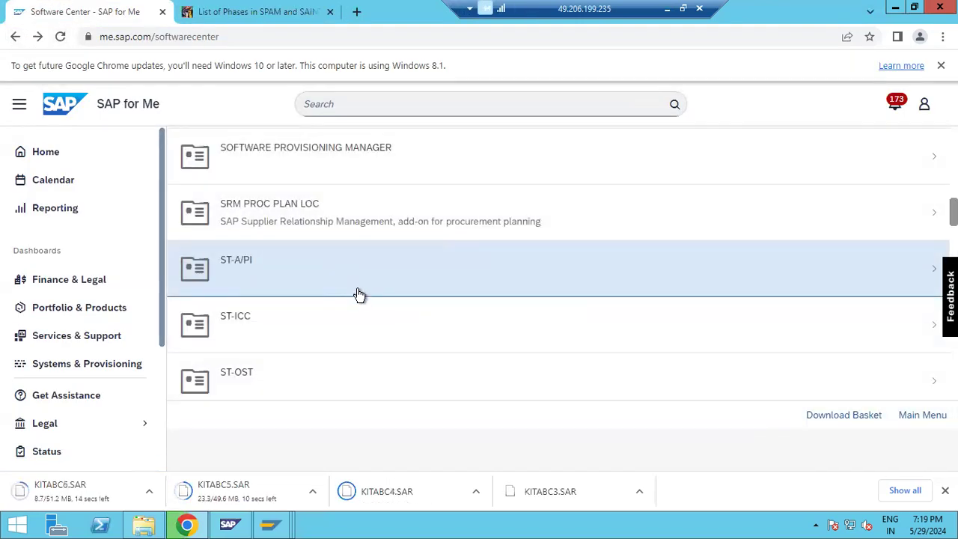
scroll(293, 302, "down", 3)
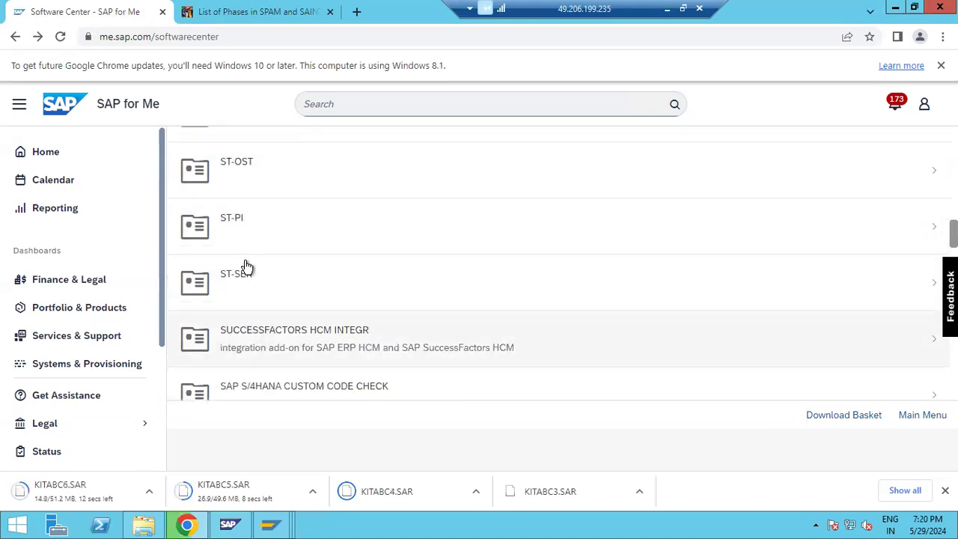
left_click(246, 226)
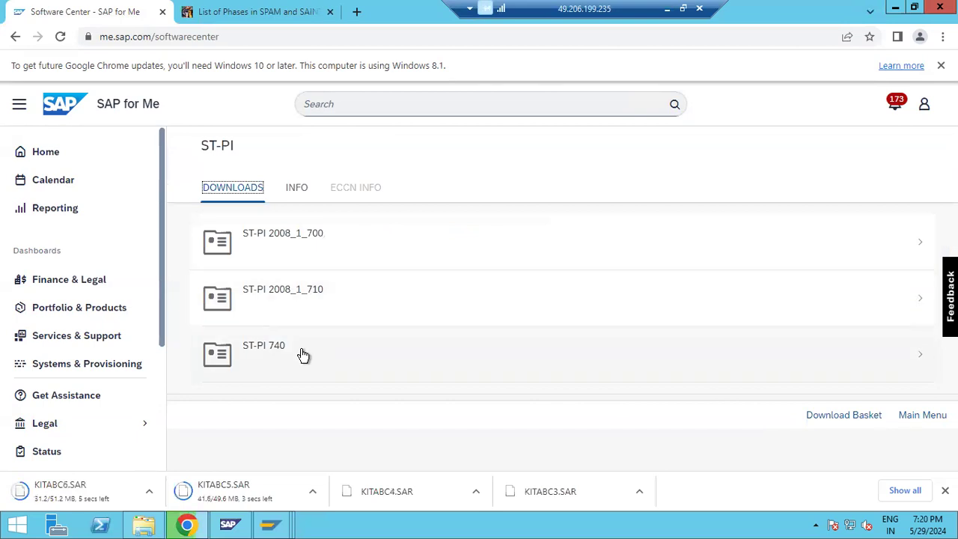
left_click(293, 358)
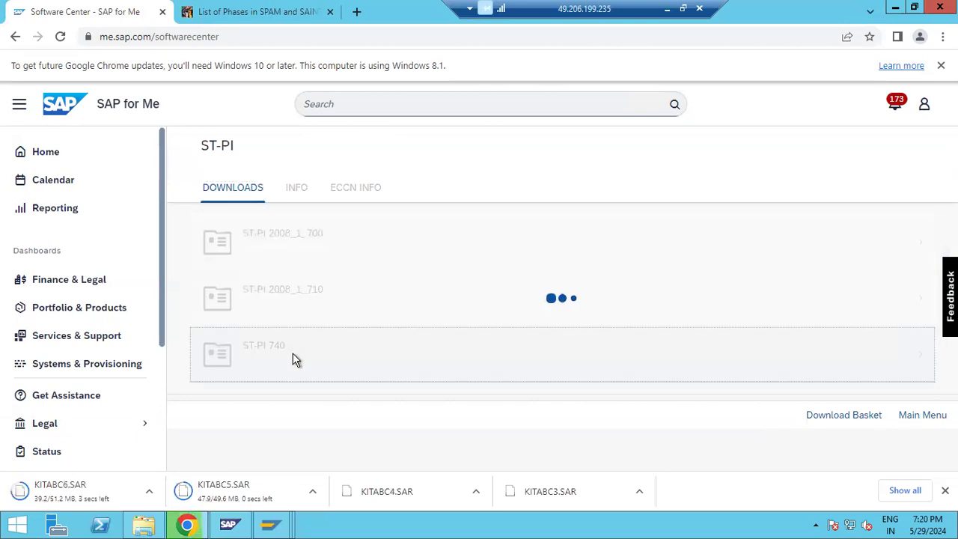
left_click(291, 262)
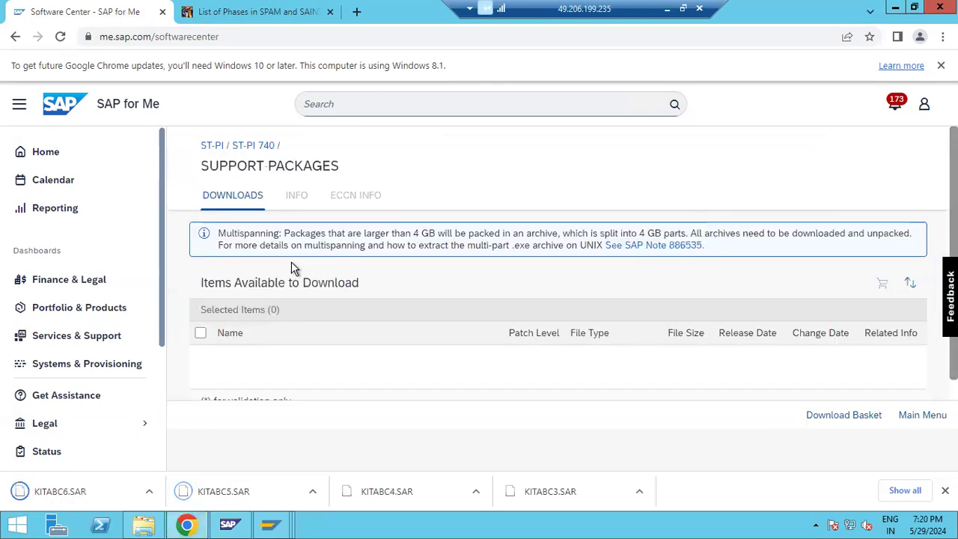
scroll(299, 374, "down", 2)
scroll(299, 374, "down", 15)
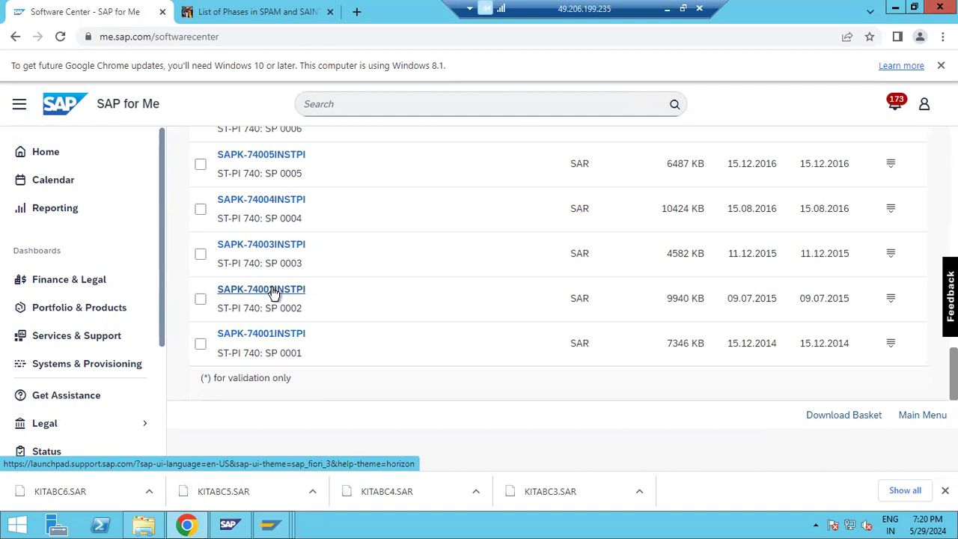
left_click(152, 526)
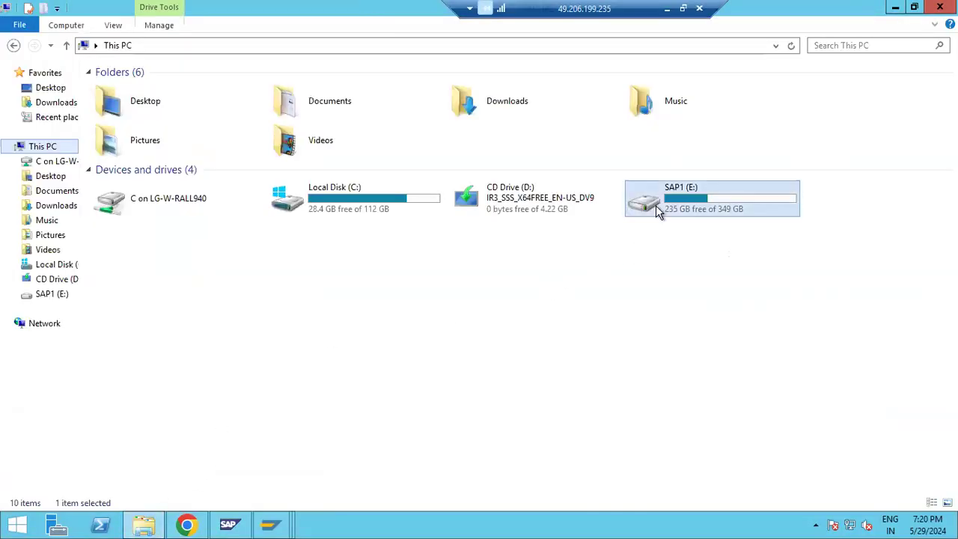
double_click(655, 211)
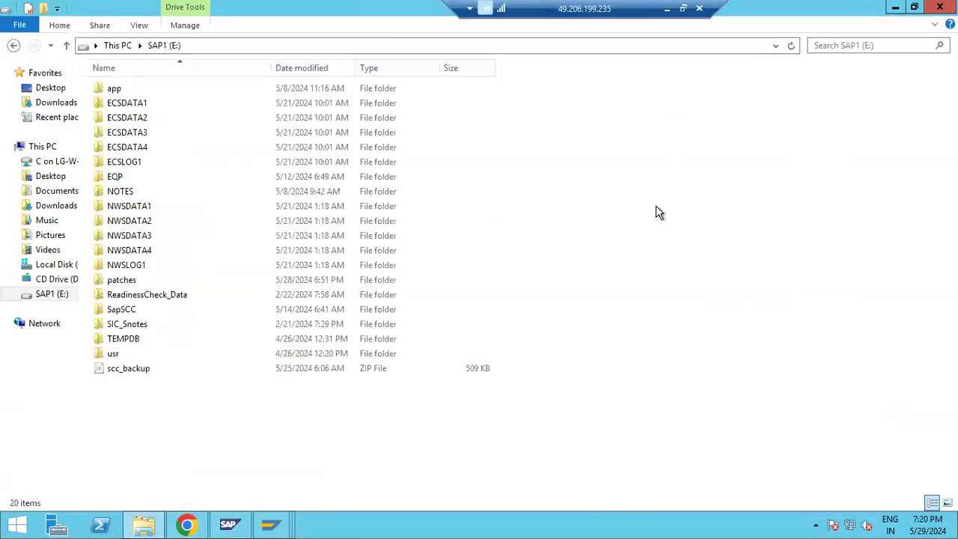
left_click(128, 280)
double_click(129, 279)
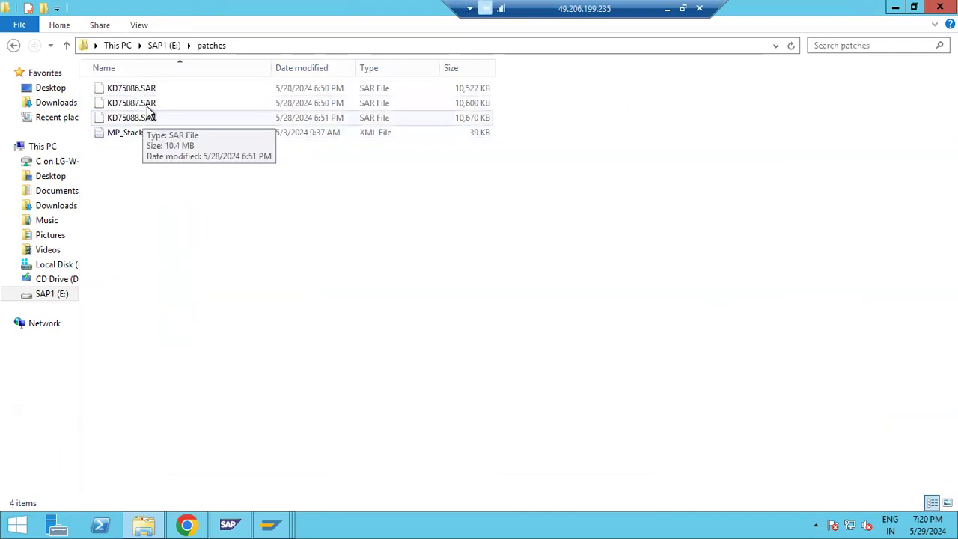
left_click(187, 526)
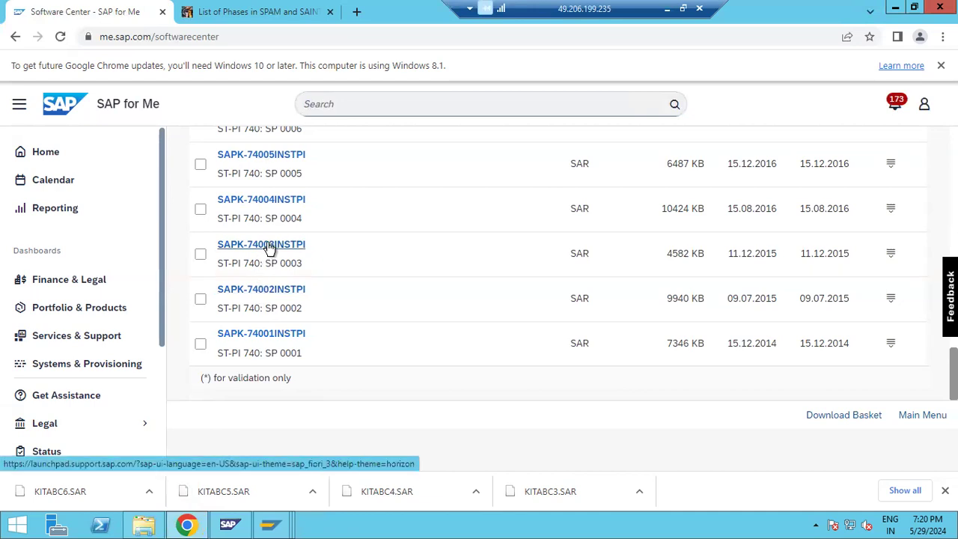
Step: Download ST-PI packages SAPK-74002INSTPI through SAPK-74006INSTPI
left_click(264, 296)
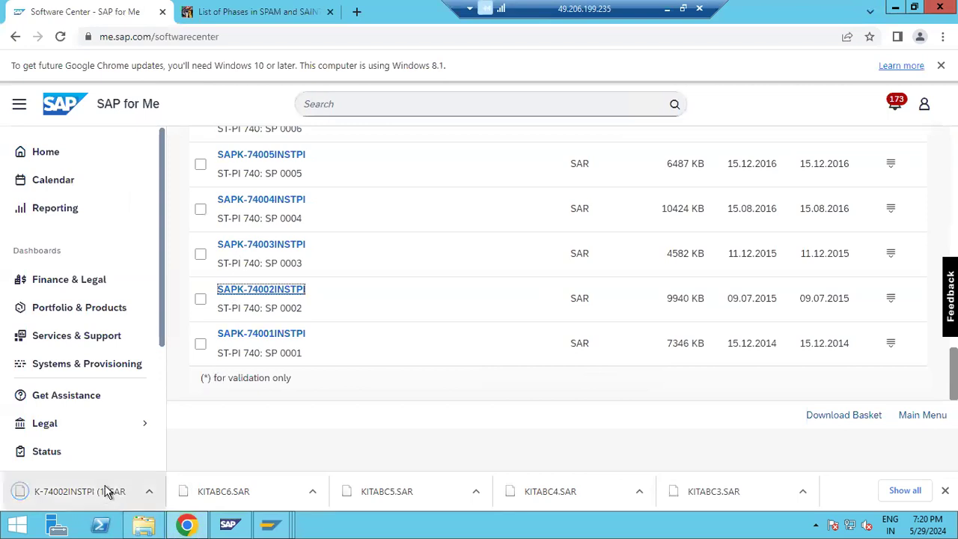
left_click(261, 246)
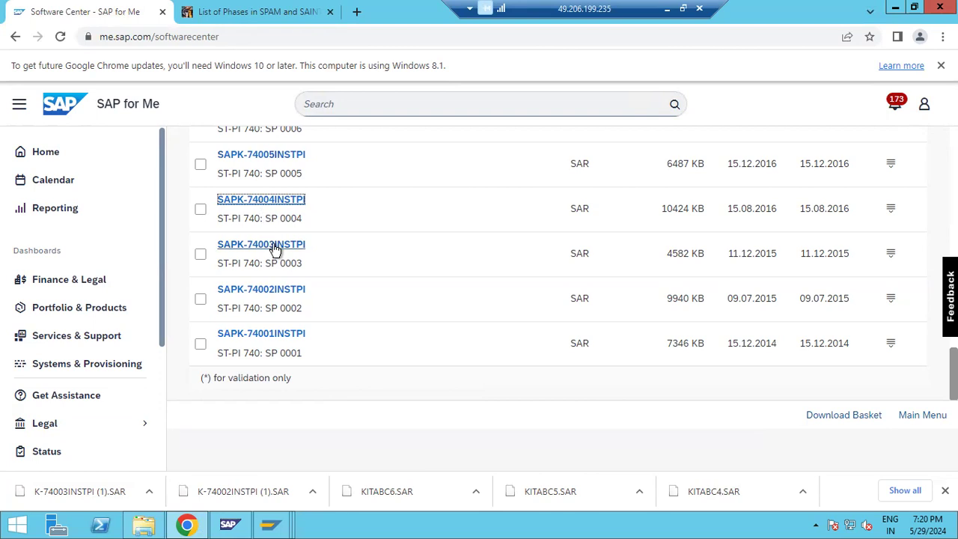
left_click(269, 201)
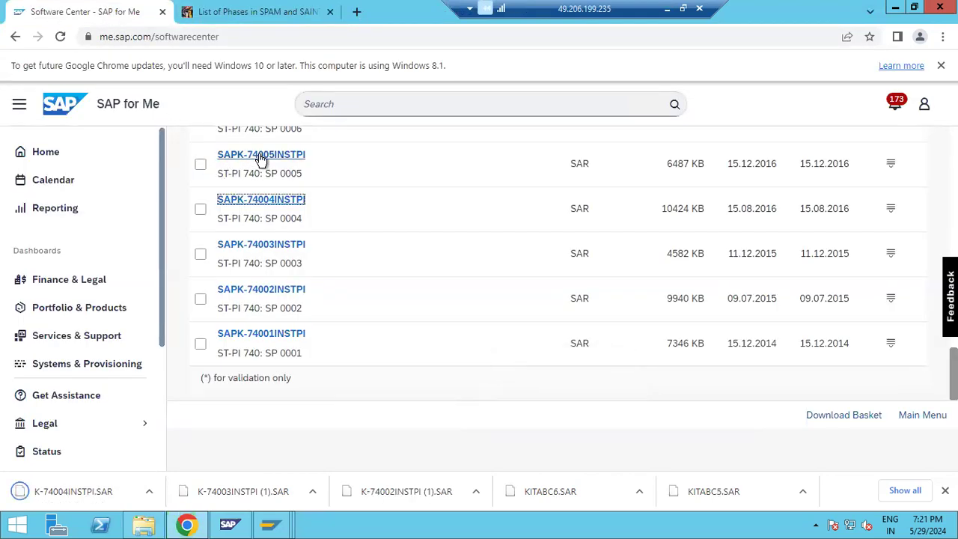
left_click(261, 157)
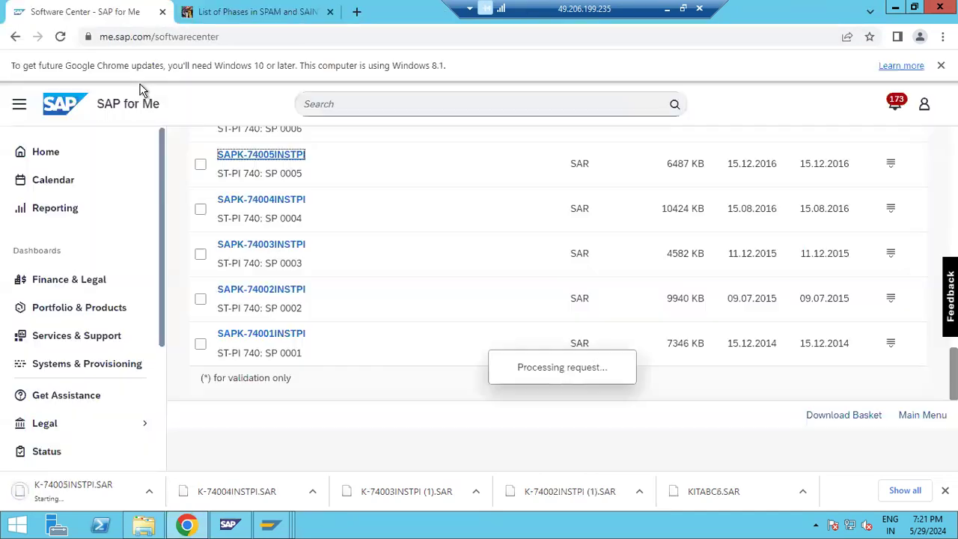
scroll(247, 269, "up", 2)
left_click(288, 251)
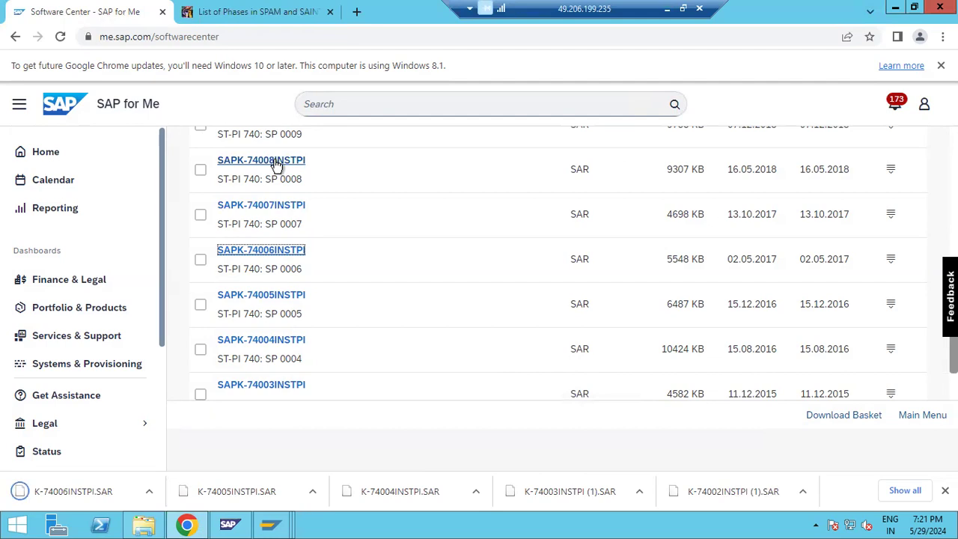
Step: Download the remaining packages SAPK-74007INSTPI through SAPK-74010INSTPI
left_click(268, 208)
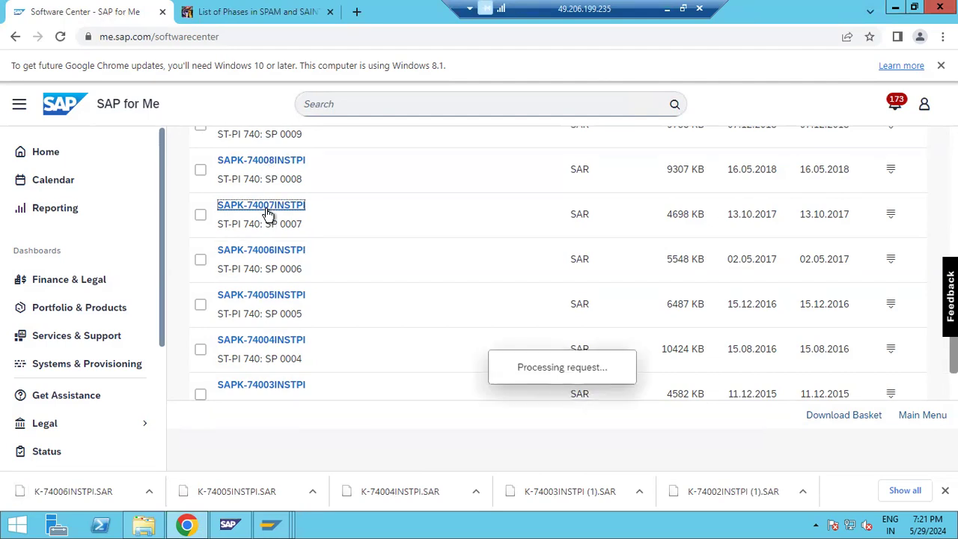
left_click(105, 13)
left_click(262, 161)
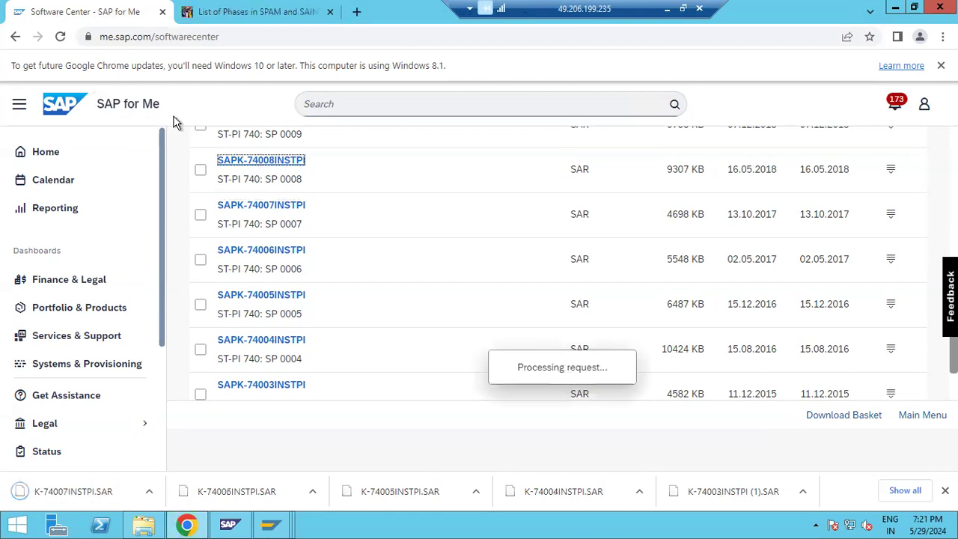
left_click(107, 12)
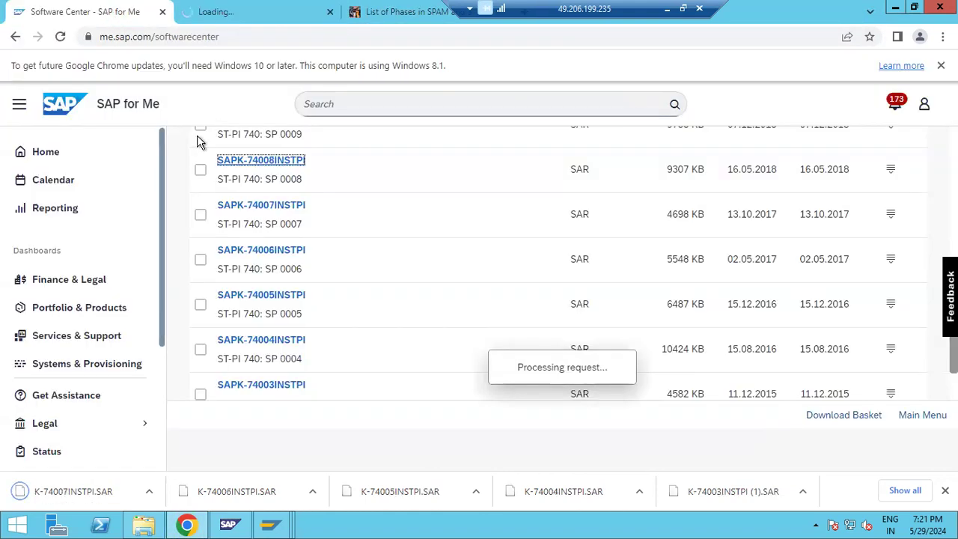
scroll(261, 262, "up", 1)
left_click(246, 187)
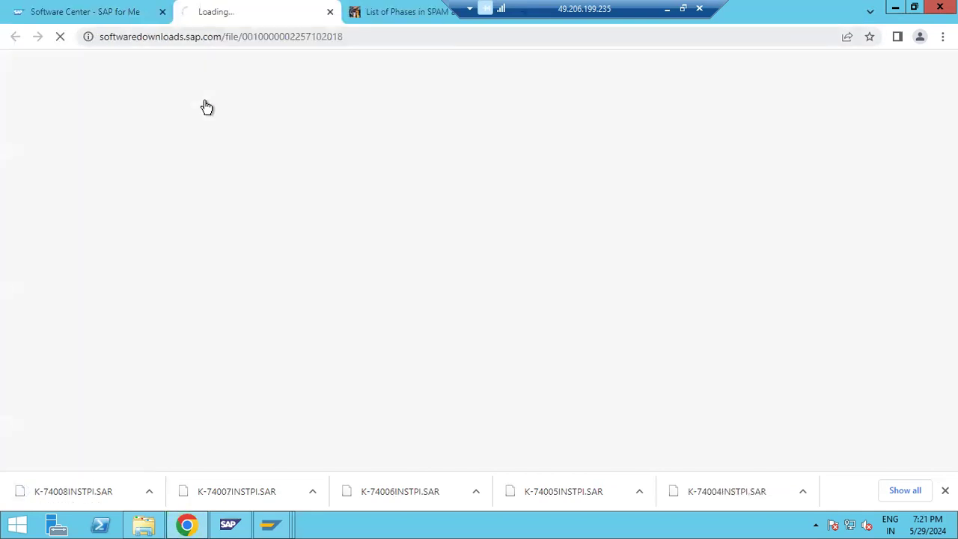
left_click(259, 144)
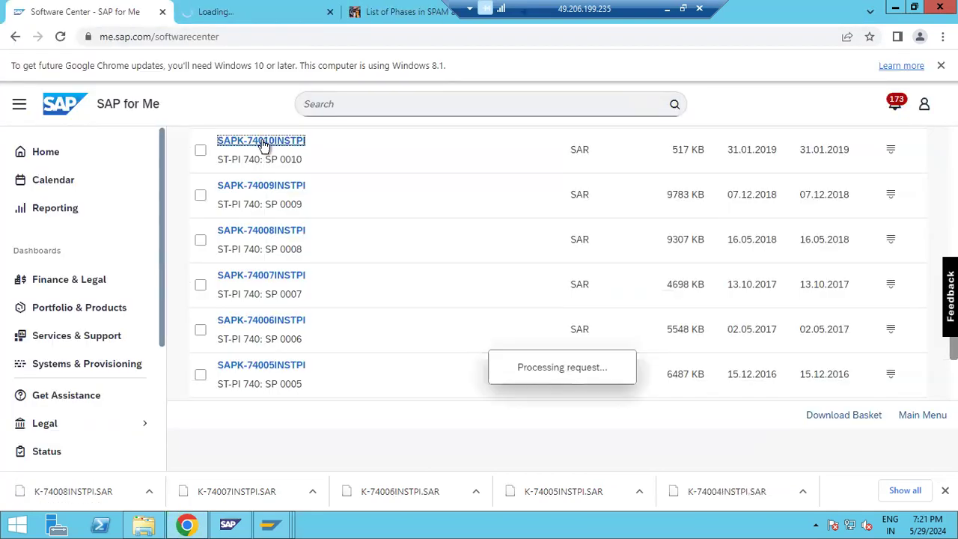
left_click(143, 523)
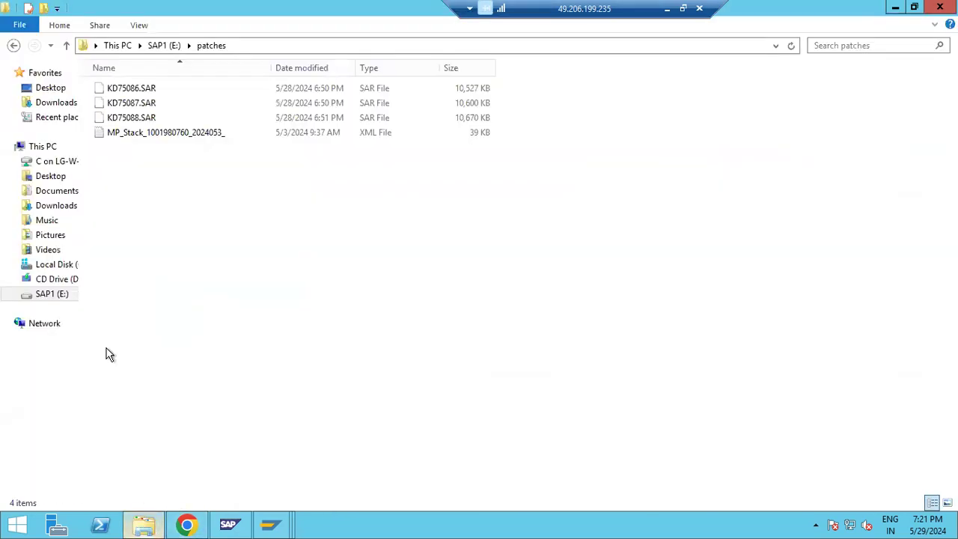
Step: Select all the downloaded SAR files in Downloads and cut them
left_click(59, 105)
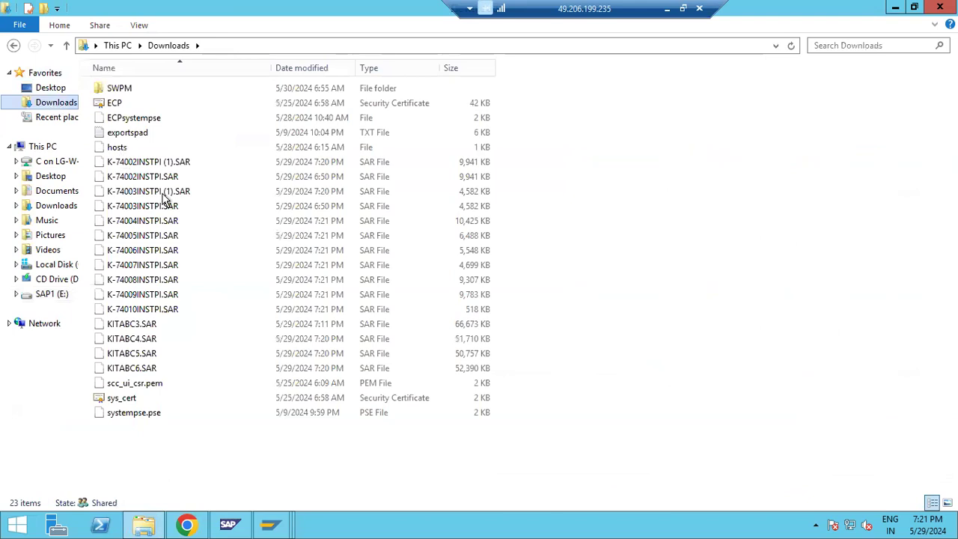
left_click_drag(577, 169, 146, 368)
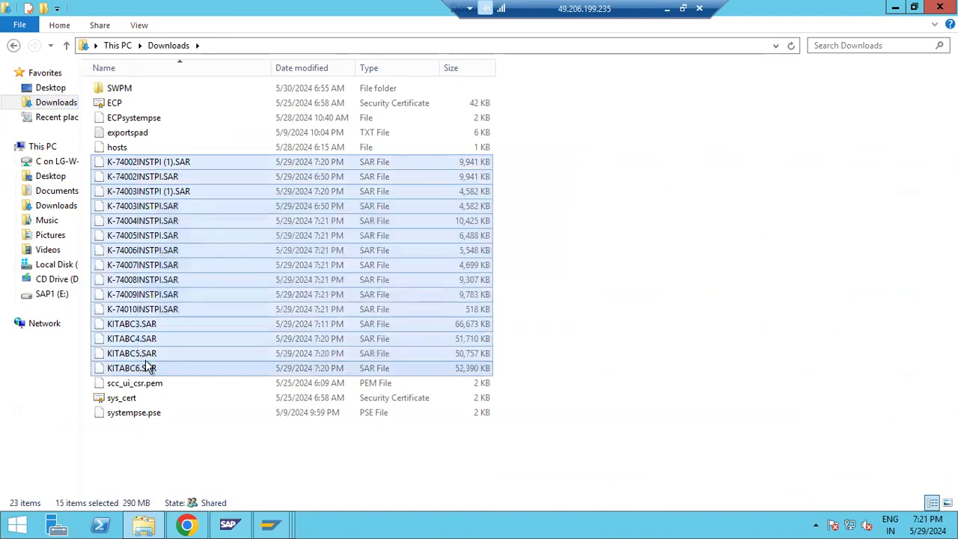
right_click(153, 367)
left_click(174, 272)
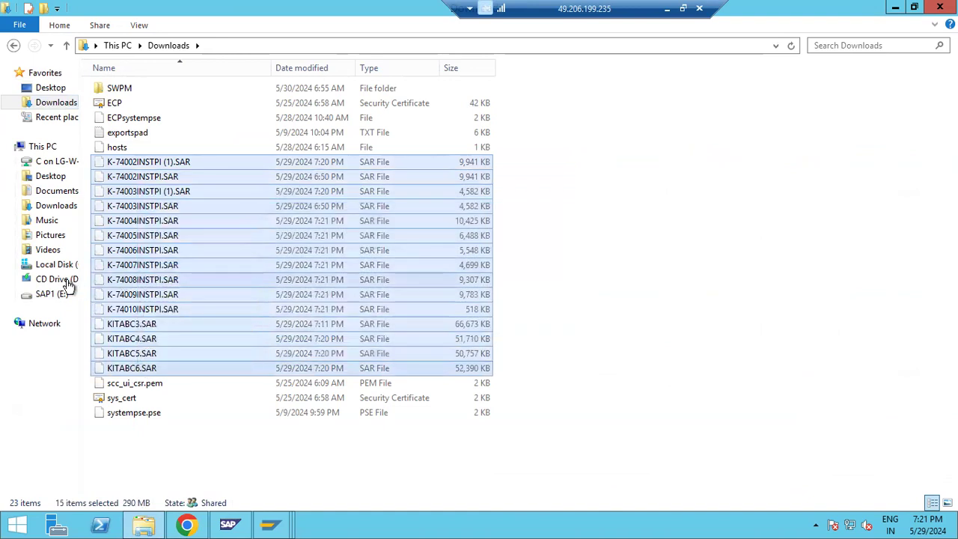
Step: Paste the SAR files into E:\patches and confirm Downloads no longer holds them
left_click(43, 294)
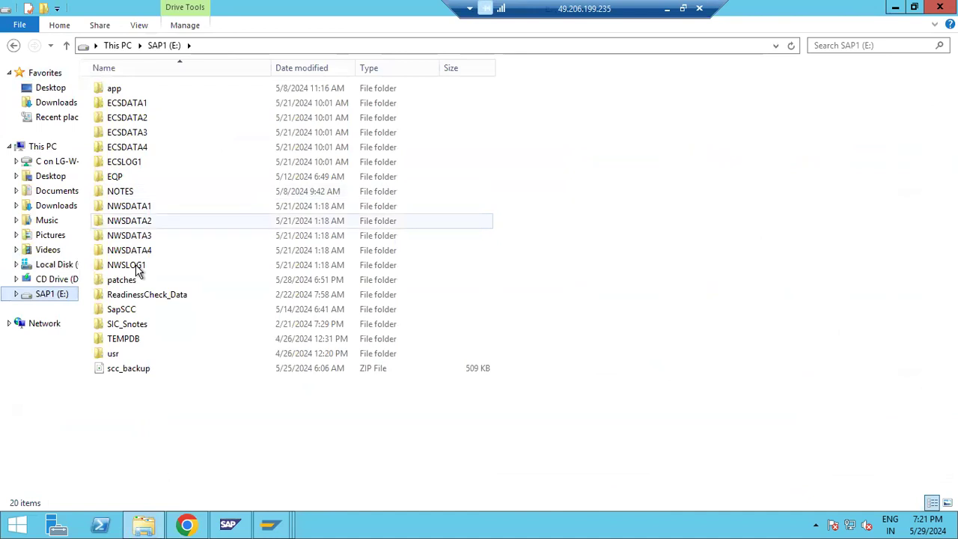
left_click(127, 281)
double_click(131, 284)
right_click(177, 323)
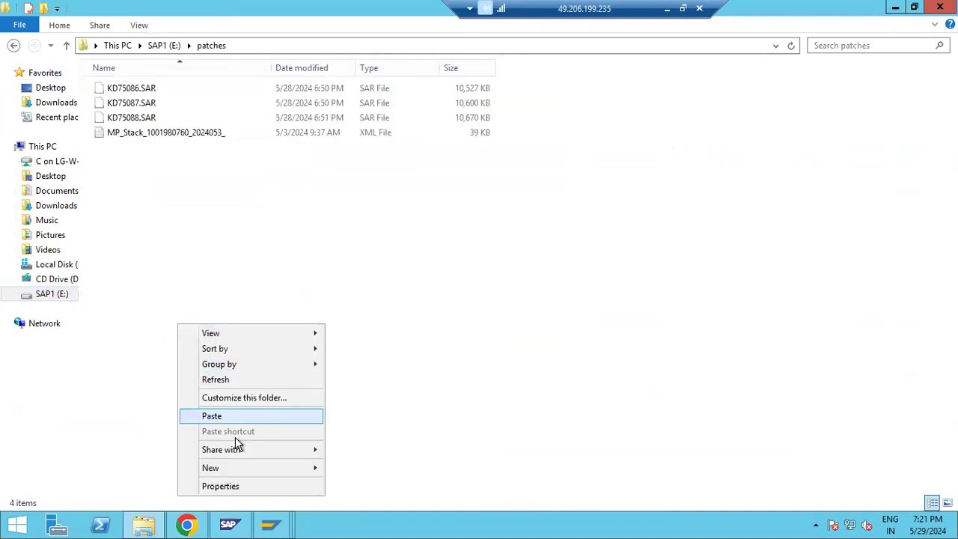
left_click(212, 416)
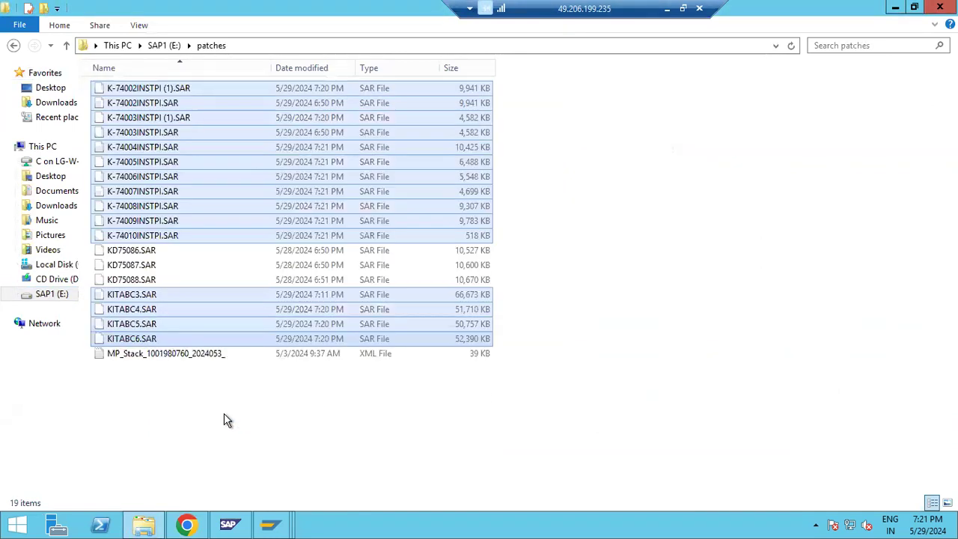
left_click(52, 118)
left_click(53, 102)
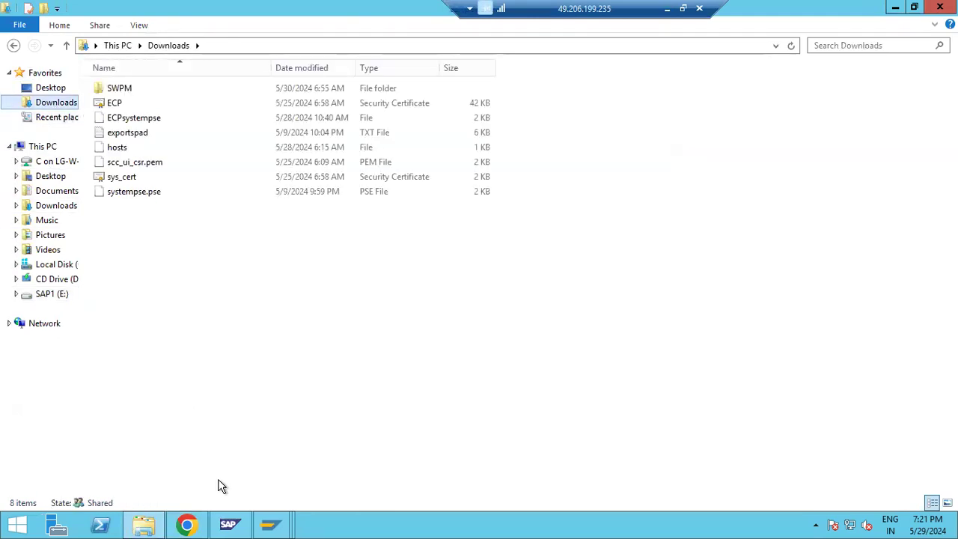
left_click(268, 526)
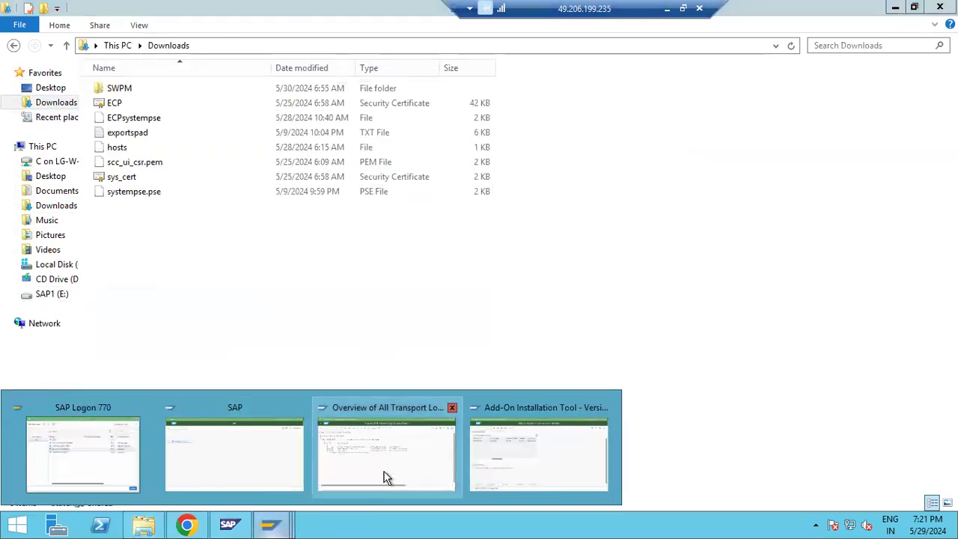
Step: Check SAPKITABC3 has reached IMPORT_PROPER, then refresh its transport log overview
left_click(511, 449)
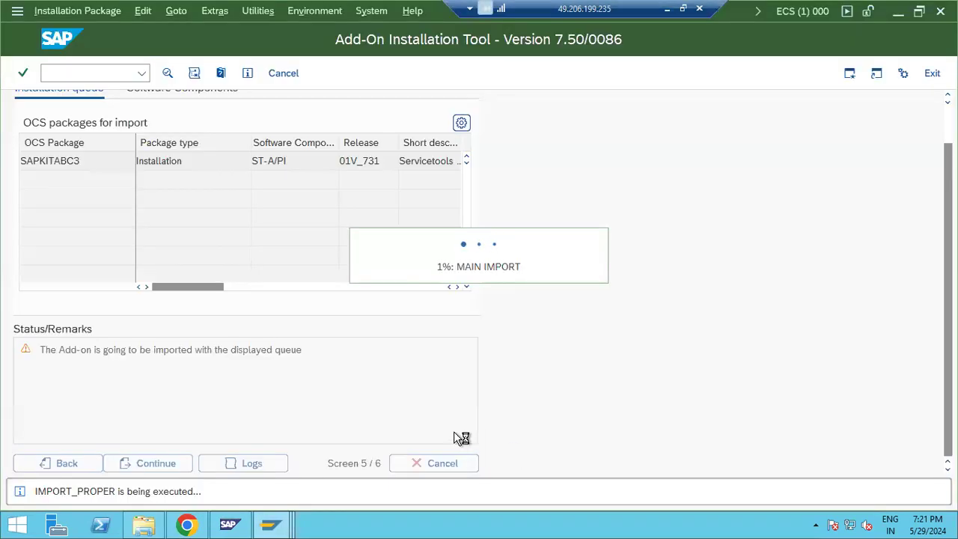
left_click(287, 523)
left_click(338, 477)
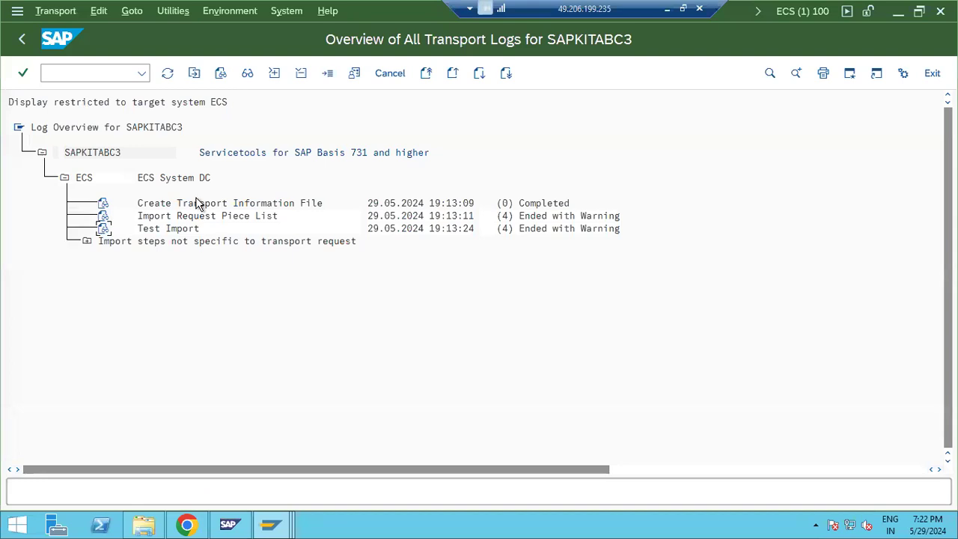
left_click(167, 75)
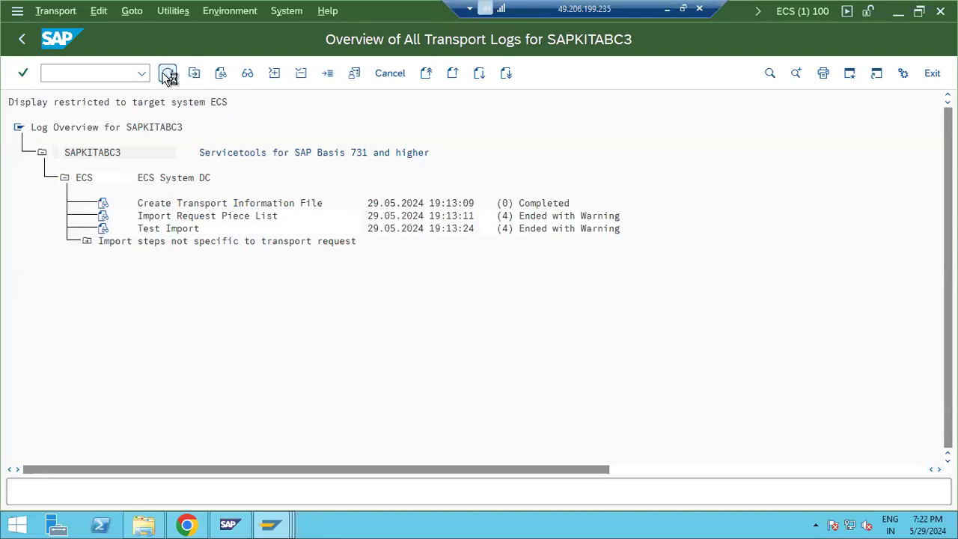
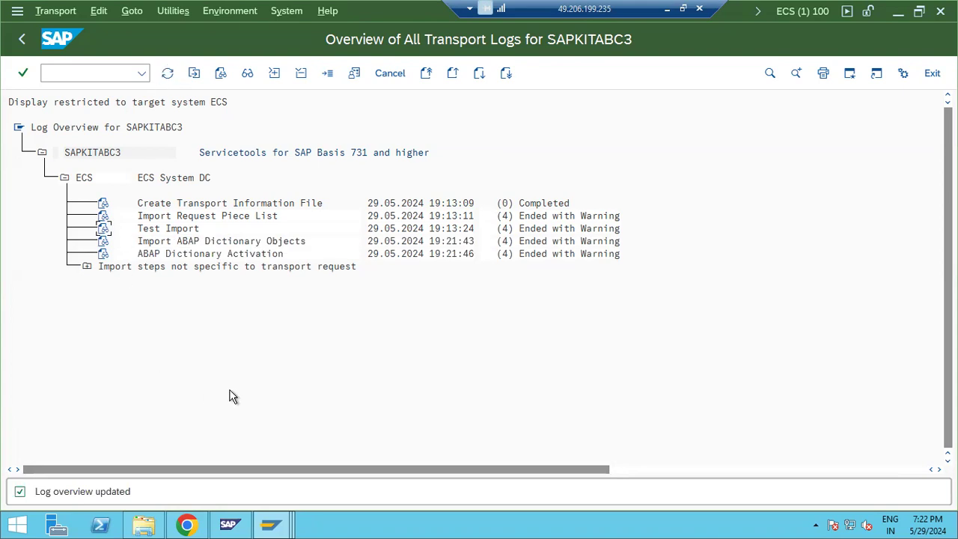
Step: Go back from the transport logs to the Add-On Installation Tool and refresh its status
mouse_move(277, 526)
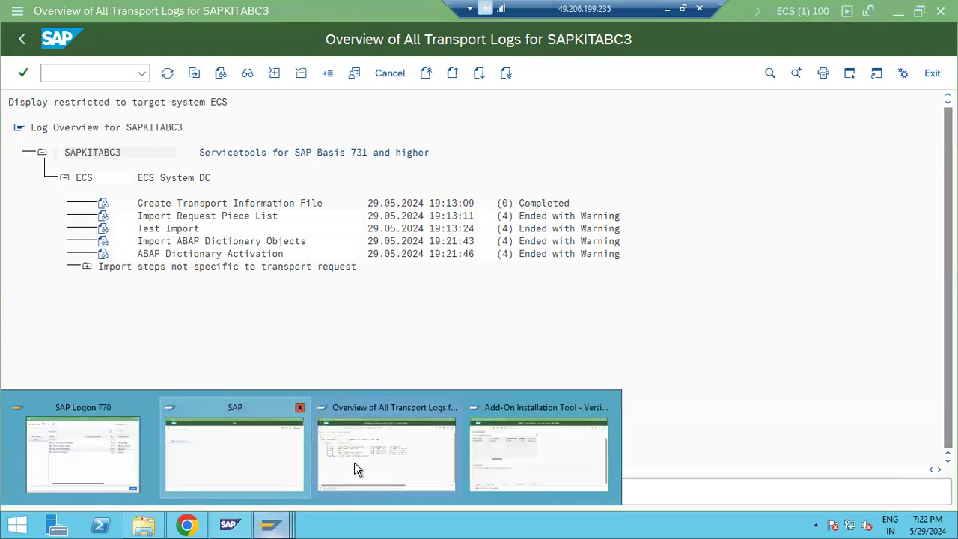
left_click(558, 468)
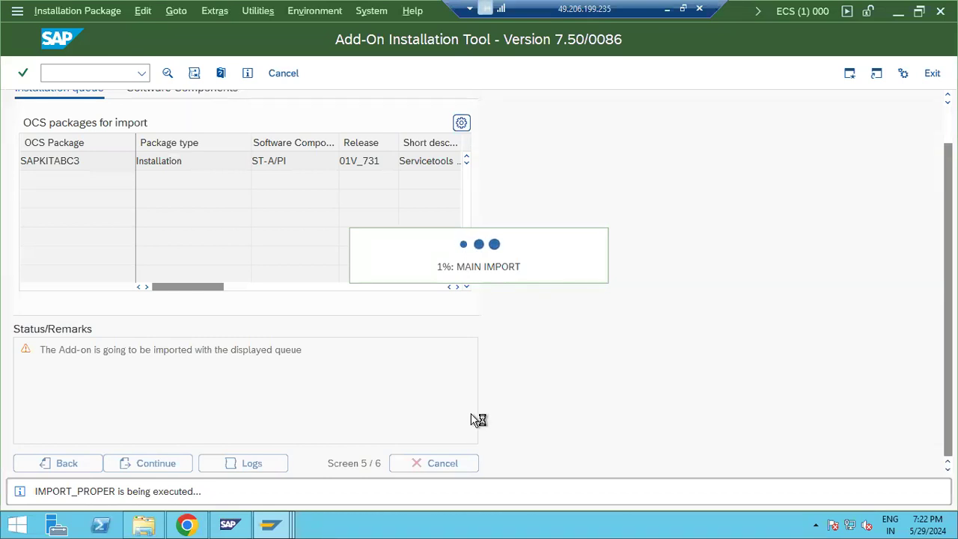
left_click(270, 526)
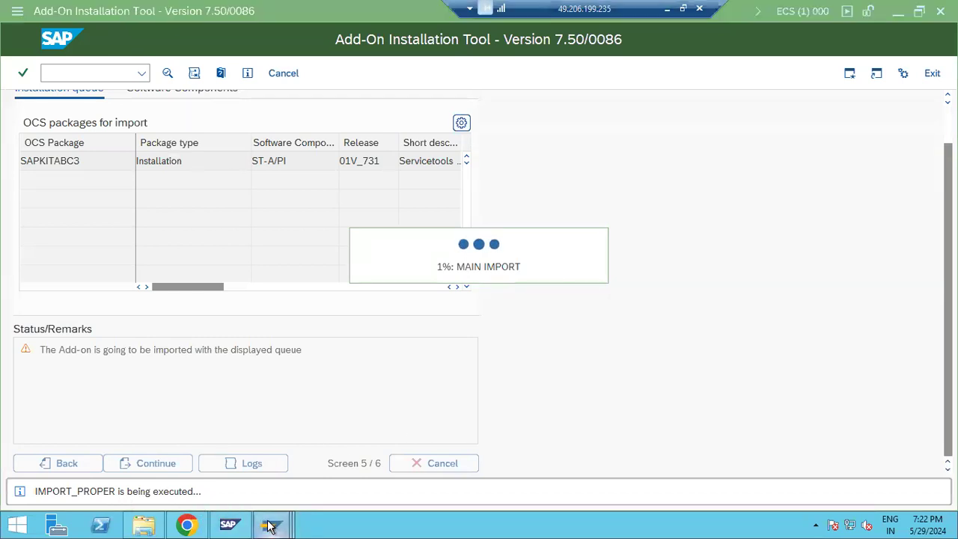
left_click(359, 454)
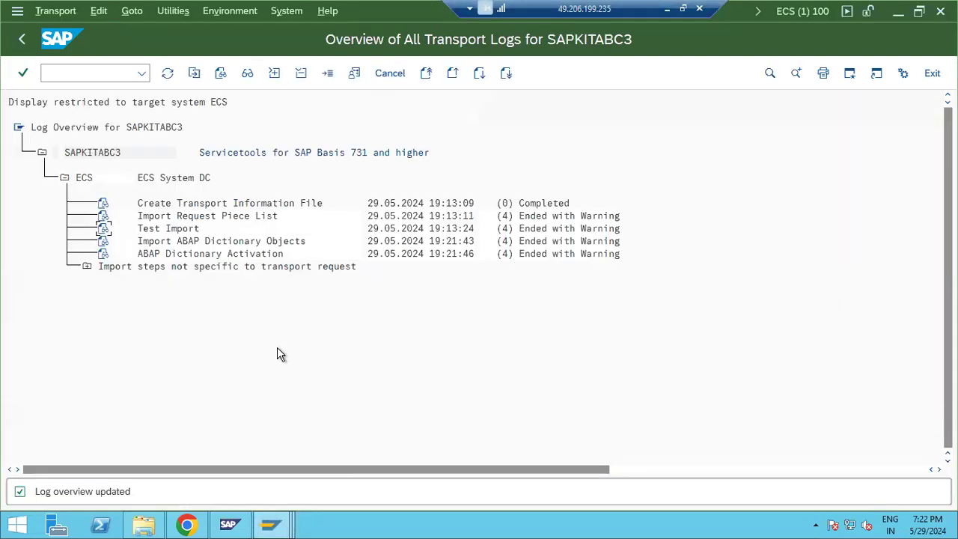
left_click(22, 41)
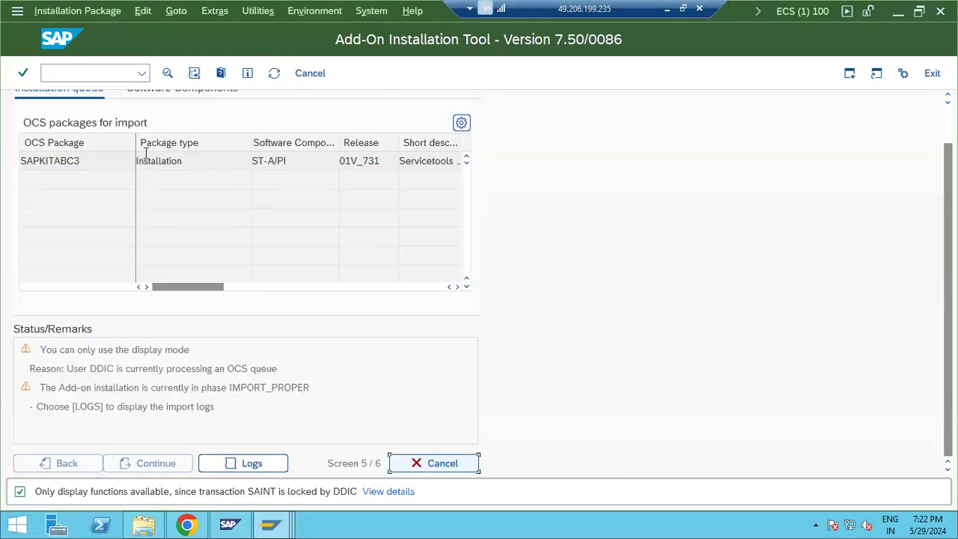
left_click(275, 74)
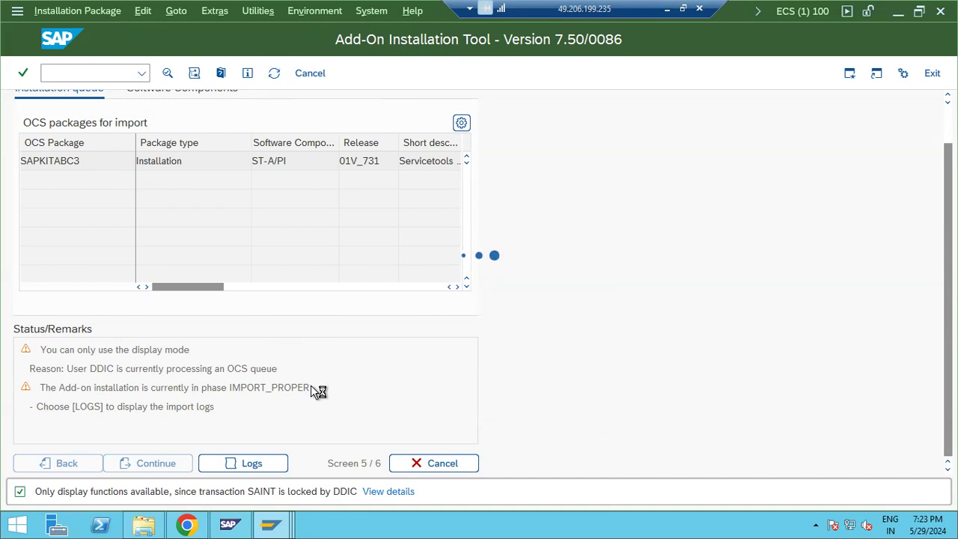
Step: Refresh SAINT again to see SAPKITABC3 in IMPORT_PROPER, then return to the client 100 window
left_click(280, 524)
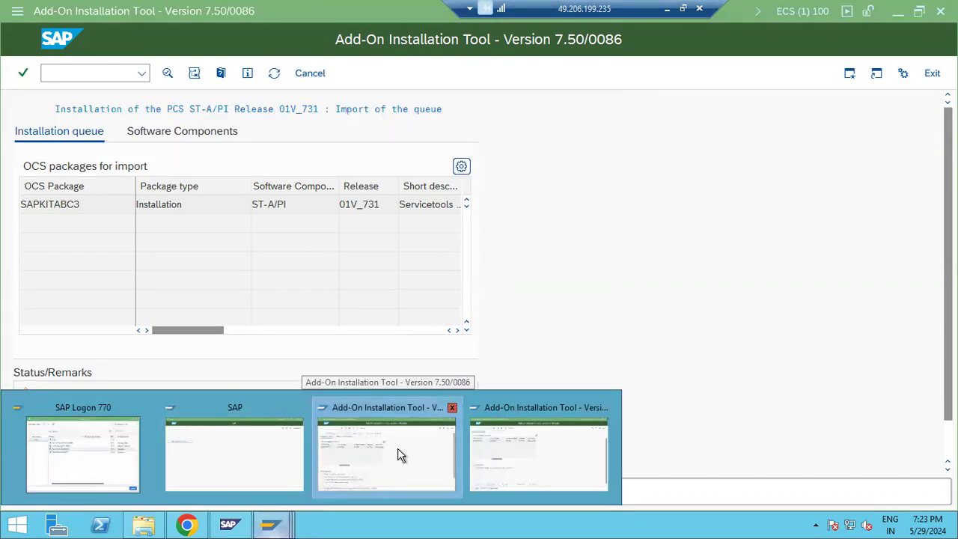
left_click(399, 454)
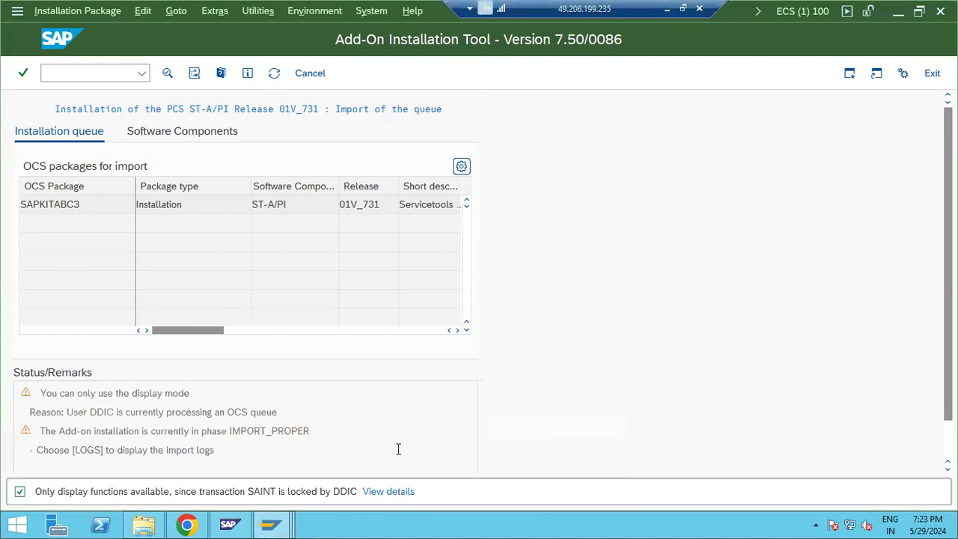
left_click(274, 72)
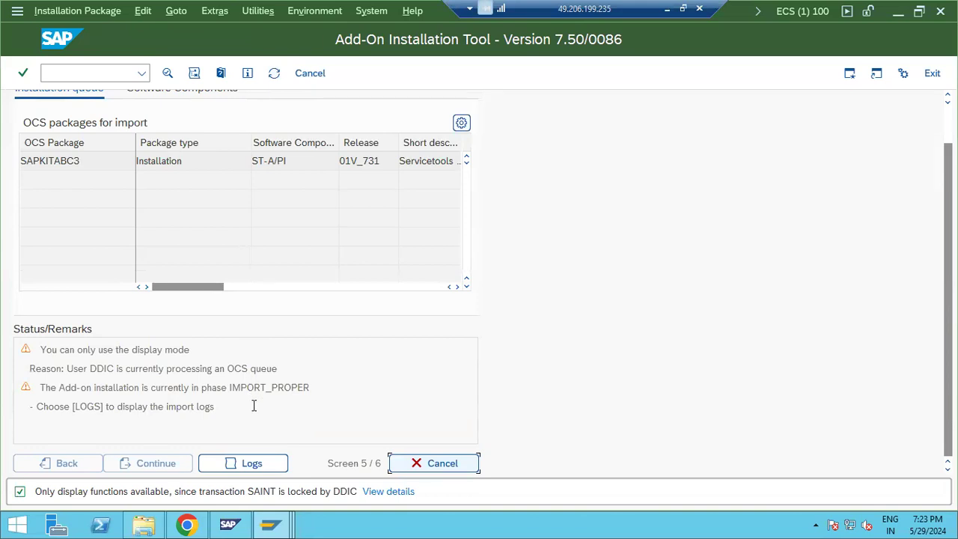
left_click(271, 524)
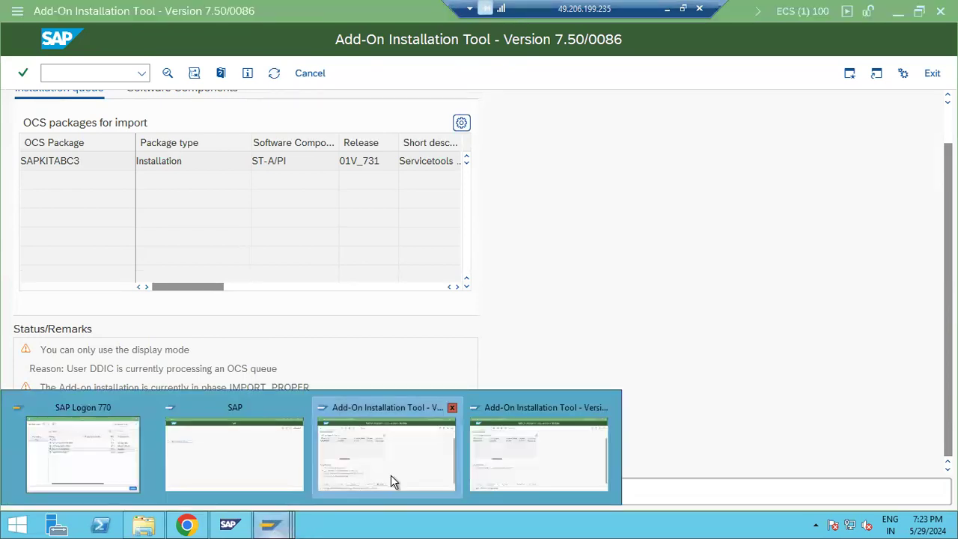
left_click(535, 445)
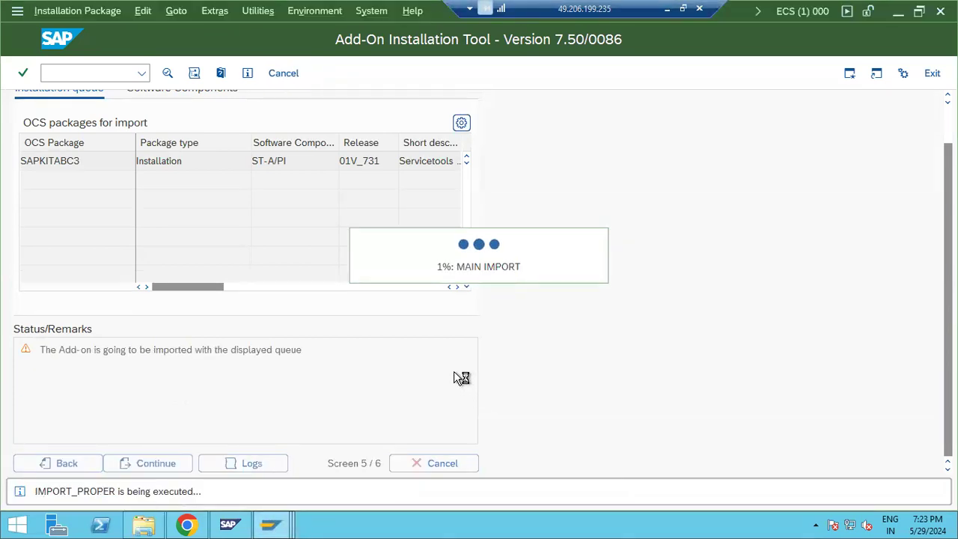
left_click(271, 524)
left_click(333, 446)
left_click(70, 72)
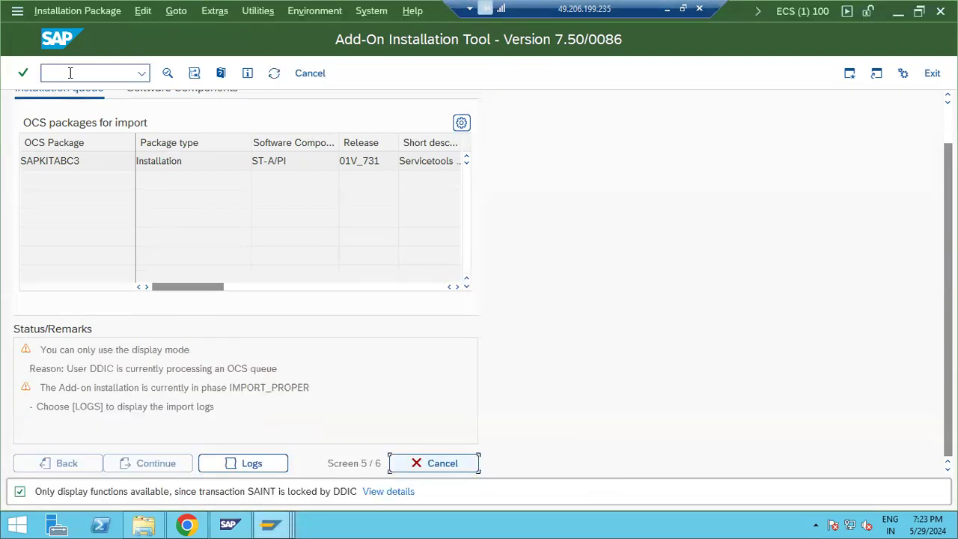
Step: List today's background jobs via /nsm3 for user * and job name *OCS*
type("/nsm37")
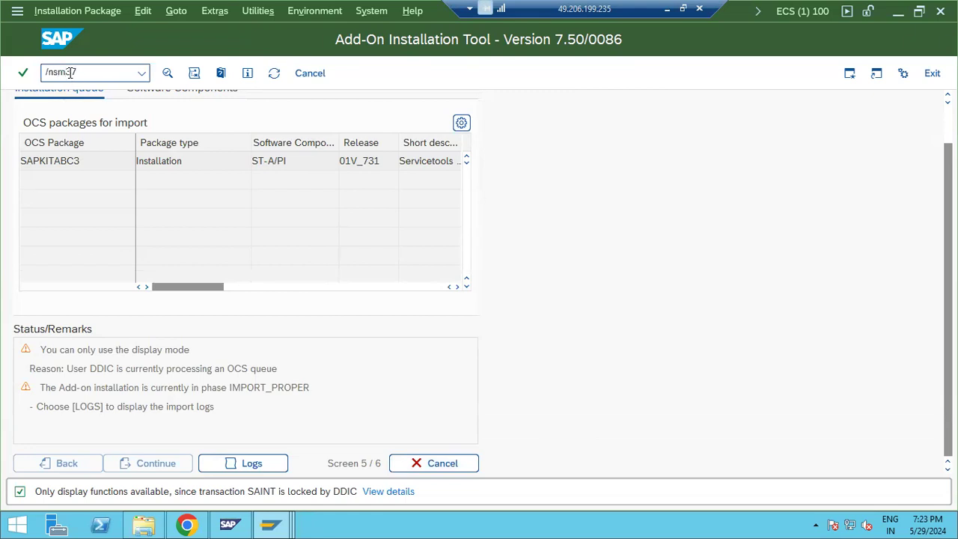
key("Return")
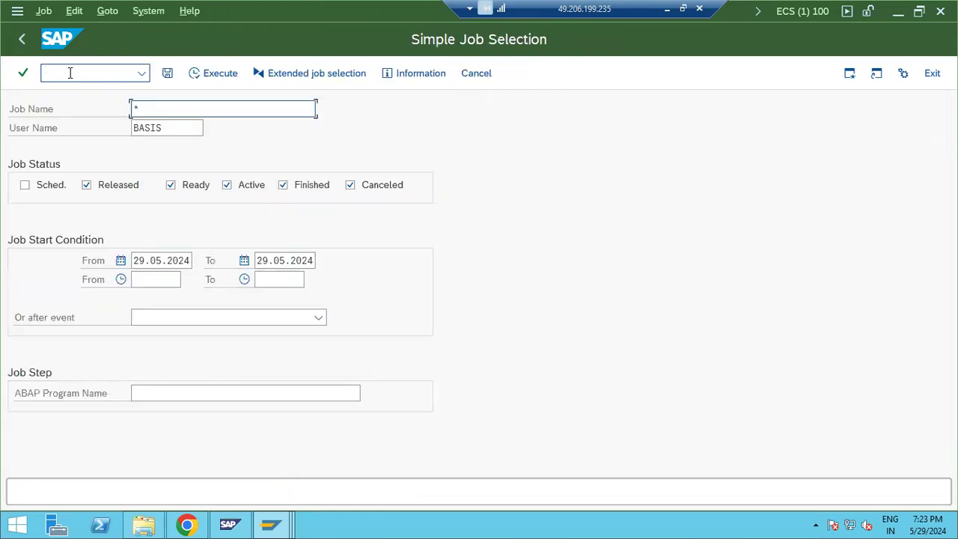
type("*")
key("shift+End")
key("Delete")
left_click(310, 185)
left_click(300, 187)
left_click(177, 108)
type("OCS*")
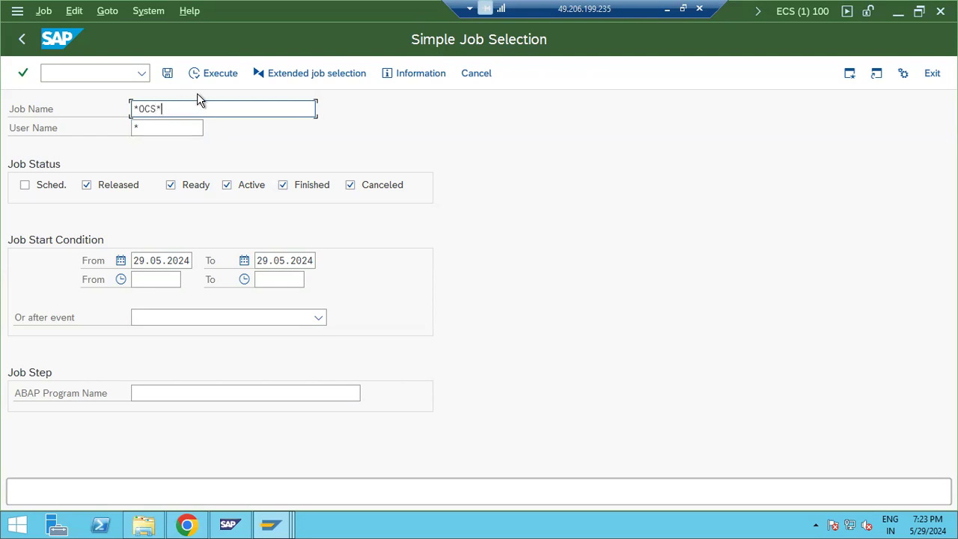
left_click(214, 75)
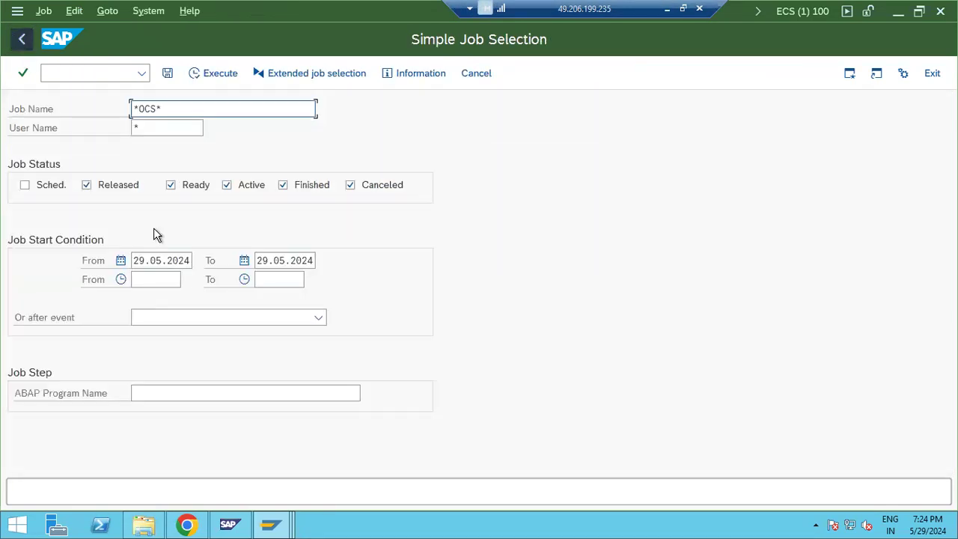
Step: Check the import progress, leave the job selection, and return to the SAINT window
left_click(273, 522)
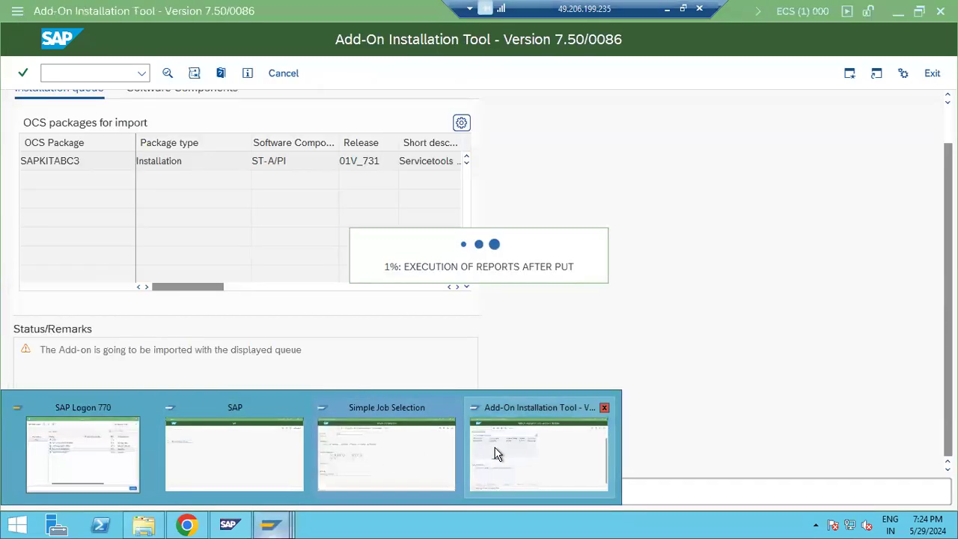
left_click(492, 448)
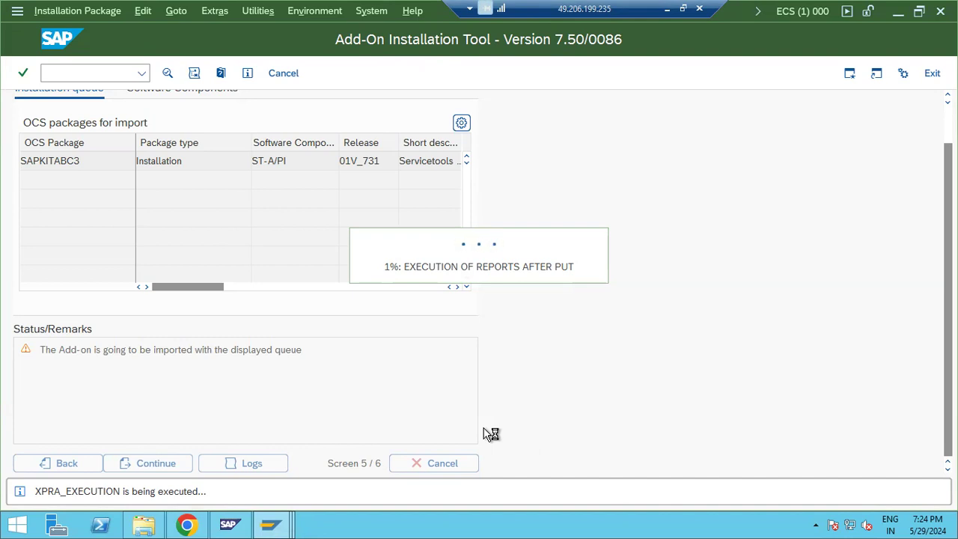
left_click(273, 522)
left_click(351, 468)
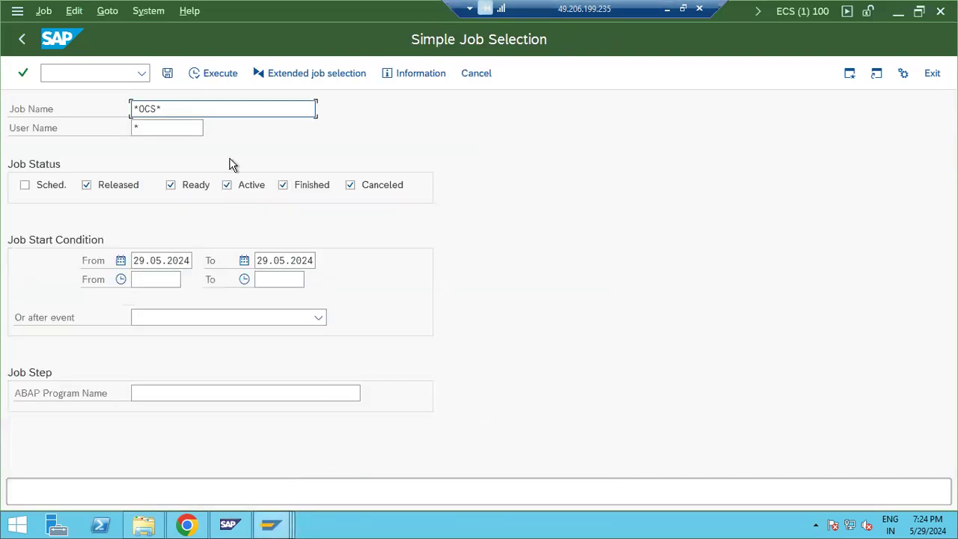
left_click(21, 41)
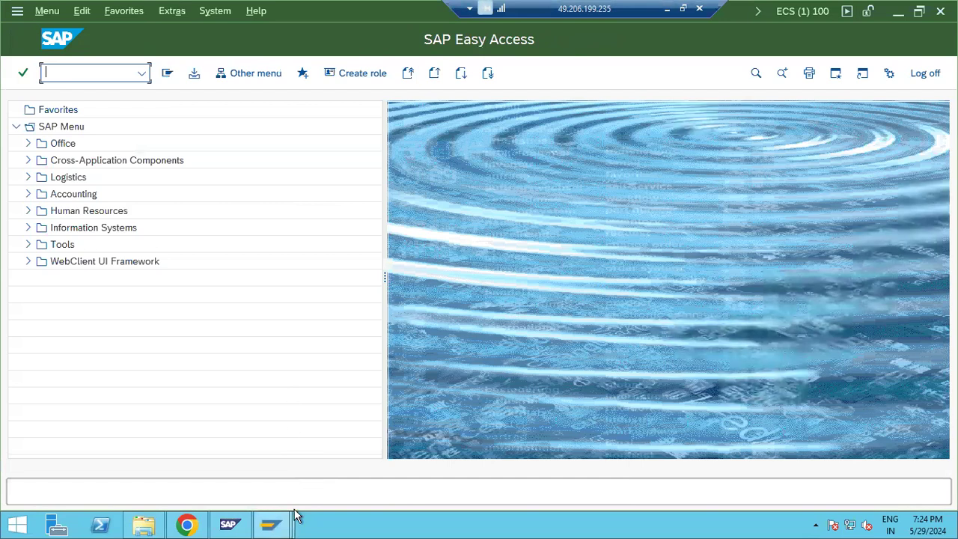
left_click(274, 522)
left_click(544, 444)
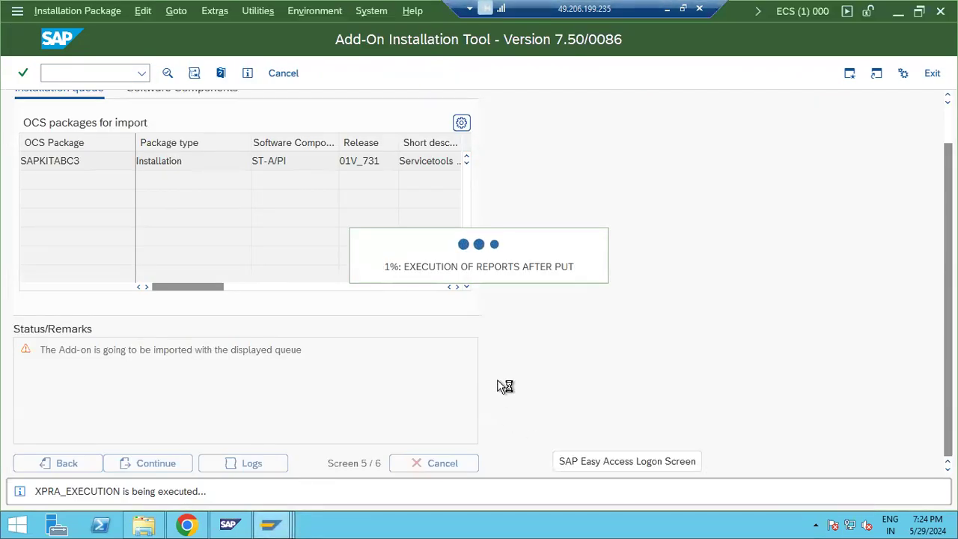
left_click(186, 524)
Step: Read phase 23 XPRA_EXECUTION in Chrome's SPAM/SAINT phase list, then return to the SAINT window
key("ctrl+Tab")
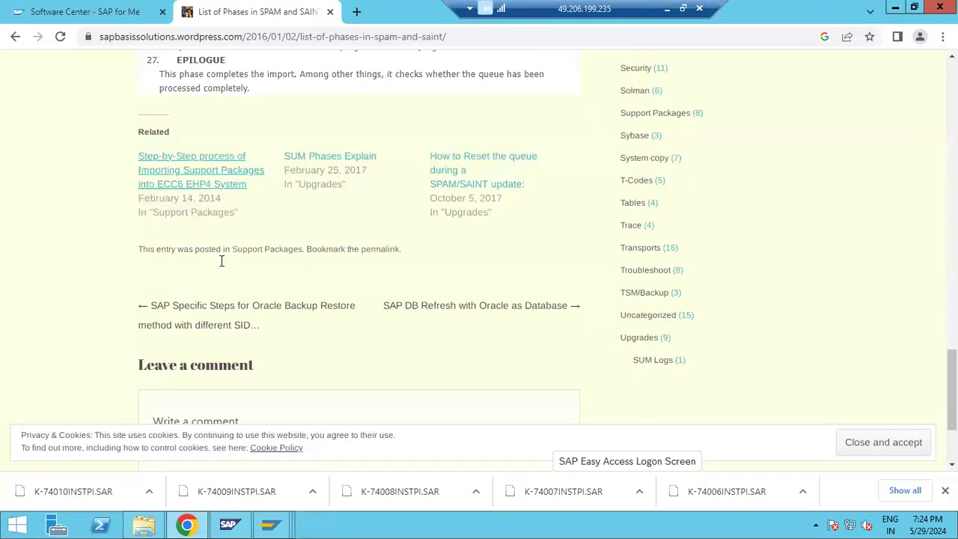
scroll(224, 284, "up", 3)
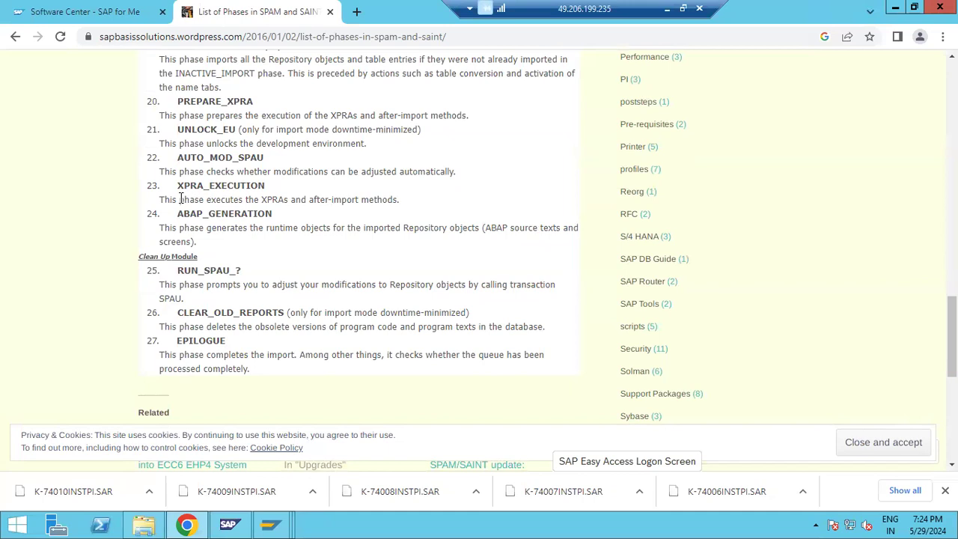
left_click_drag(177, 185, 255, 193)
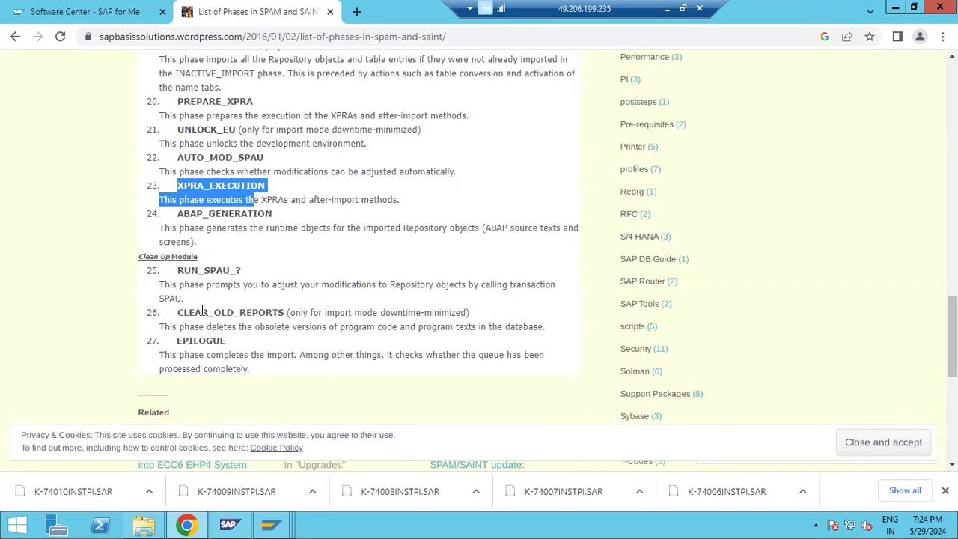
left_click(271, 524)
left_click(524, 452)
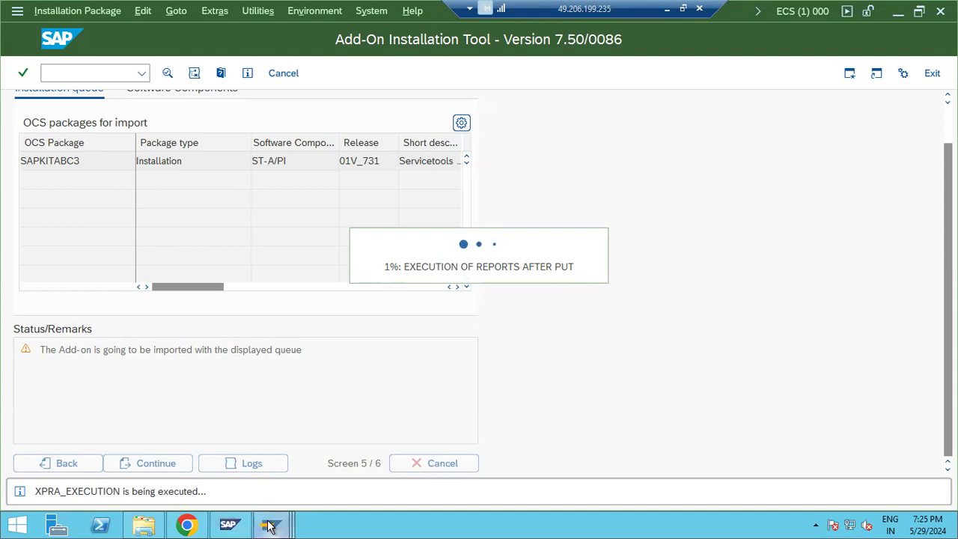
mouse_move(271, 524)
left_click(338, 486)
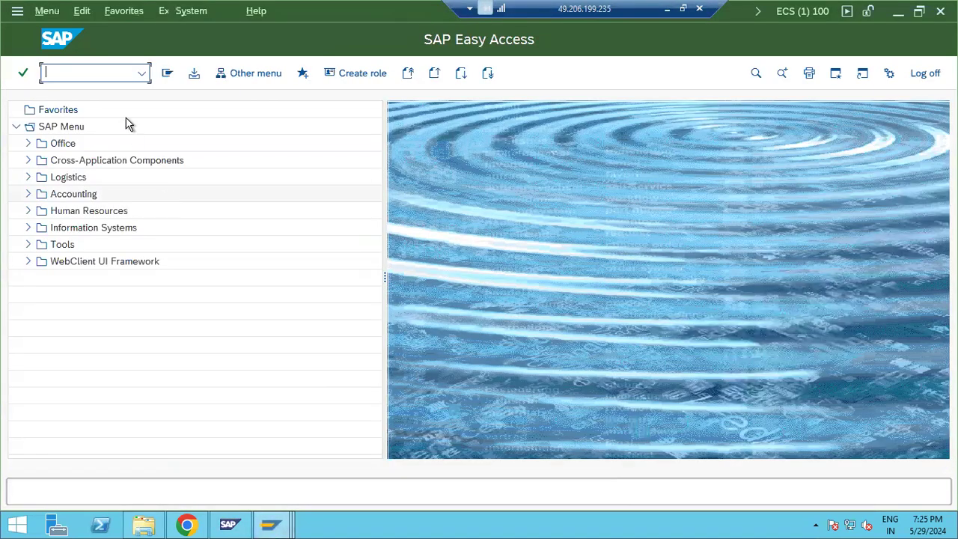
type("s")
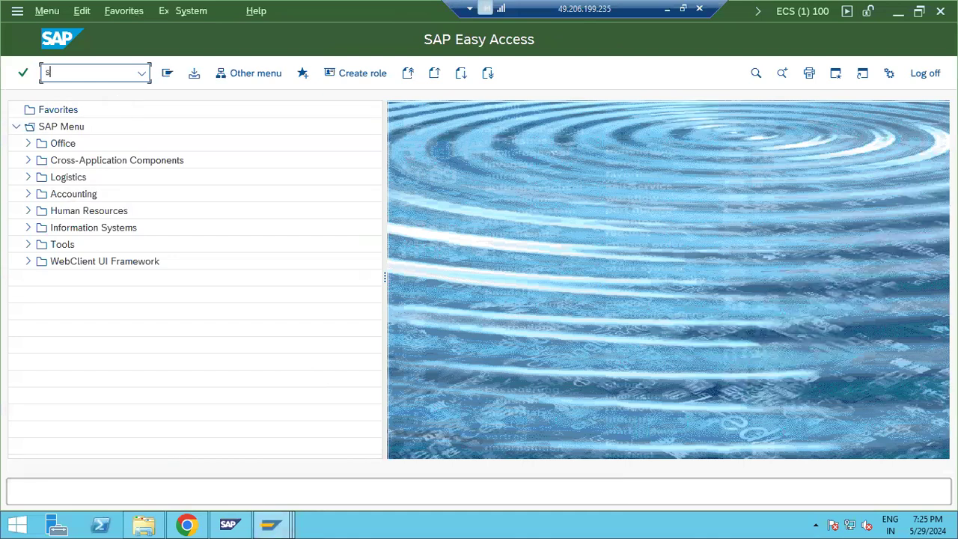
type("aint")
key("Return")
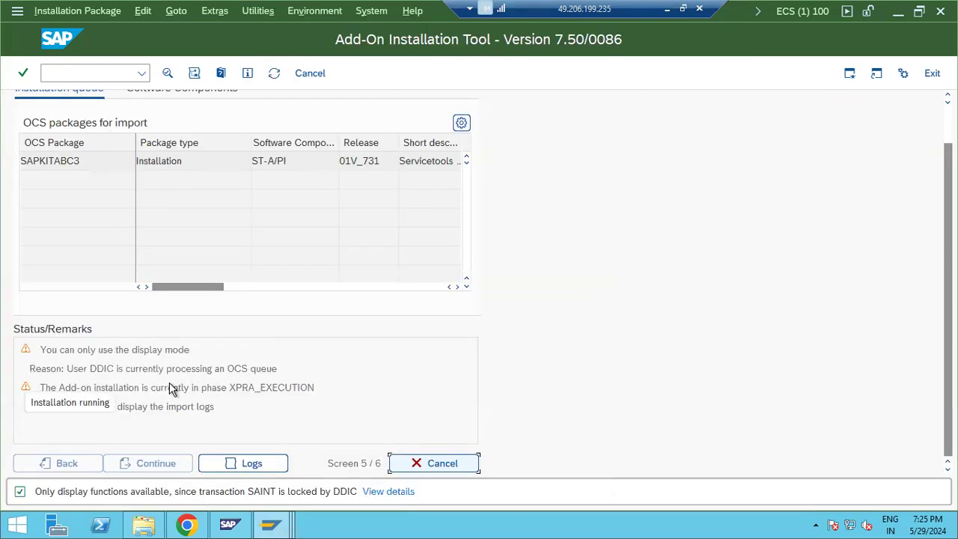
left_click(244, 385)
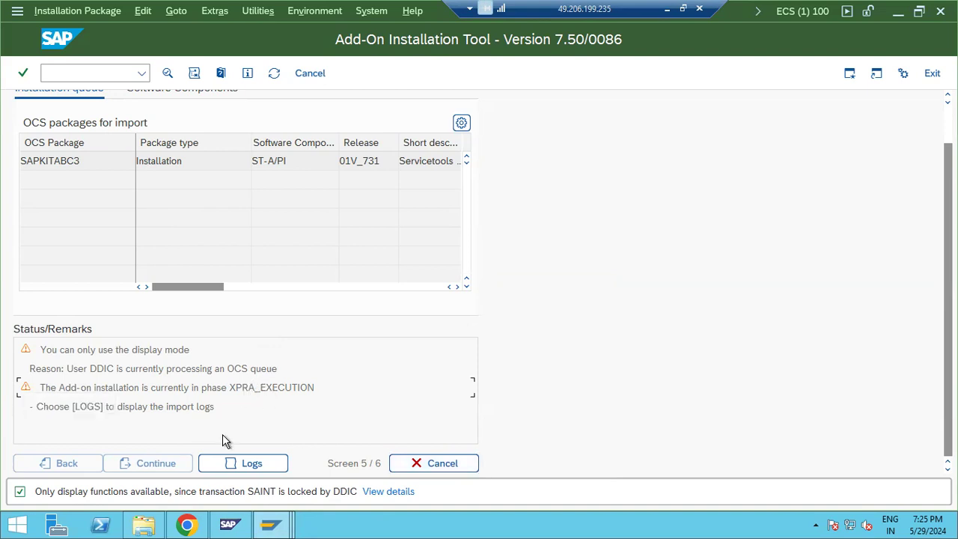
left_click(274, 74)
left_click(274, 74)
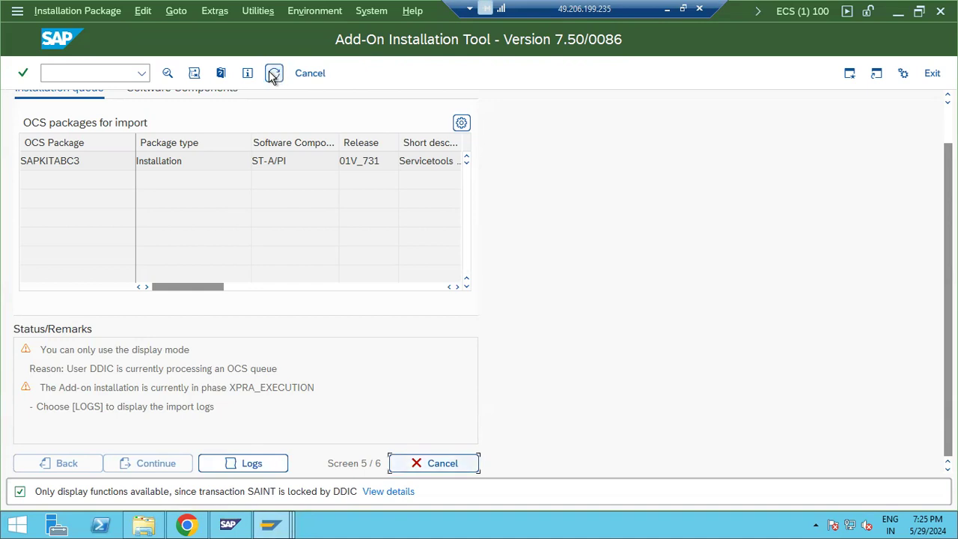
left_click(306, 288)
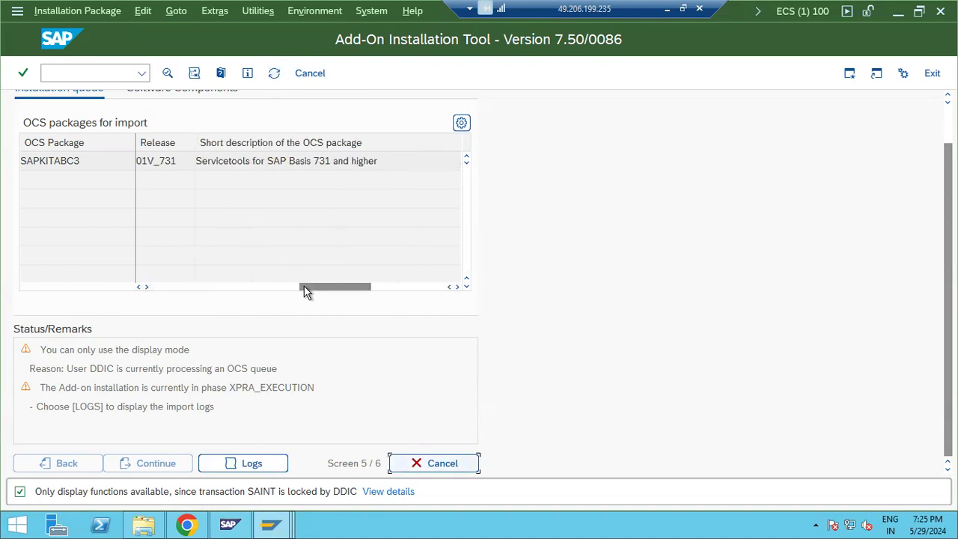
left_click_drag(273, 159, 395, 155)
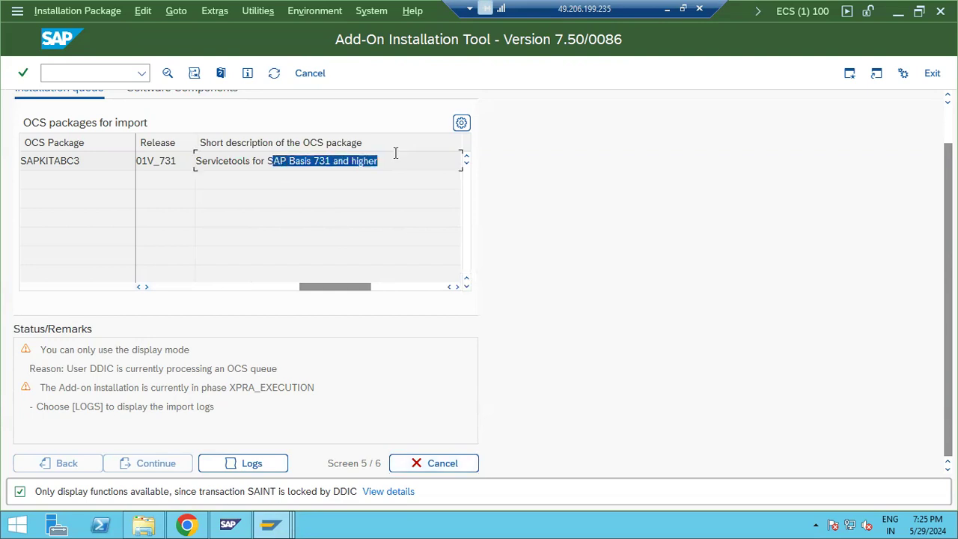
left_click(258, 287)
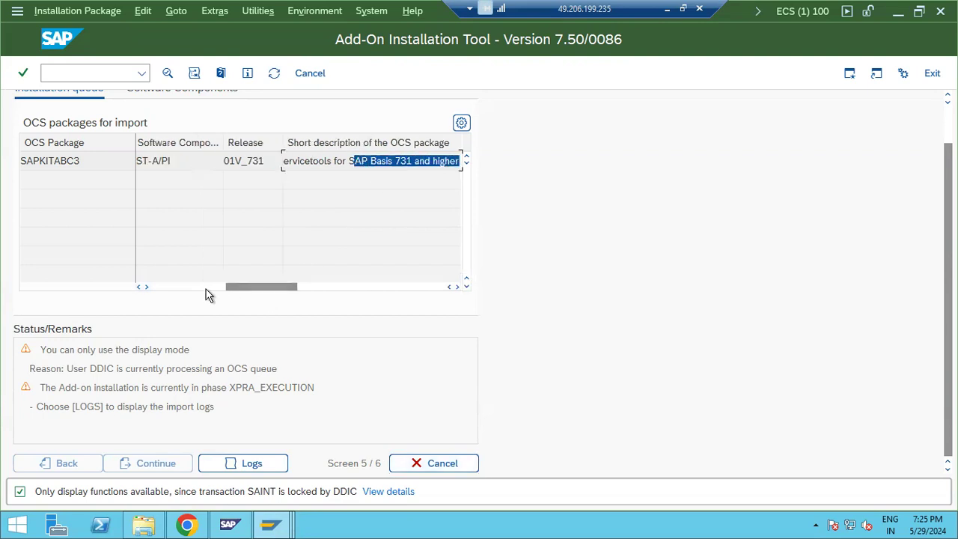
left_click(166, 286)
left_click(234, 526)
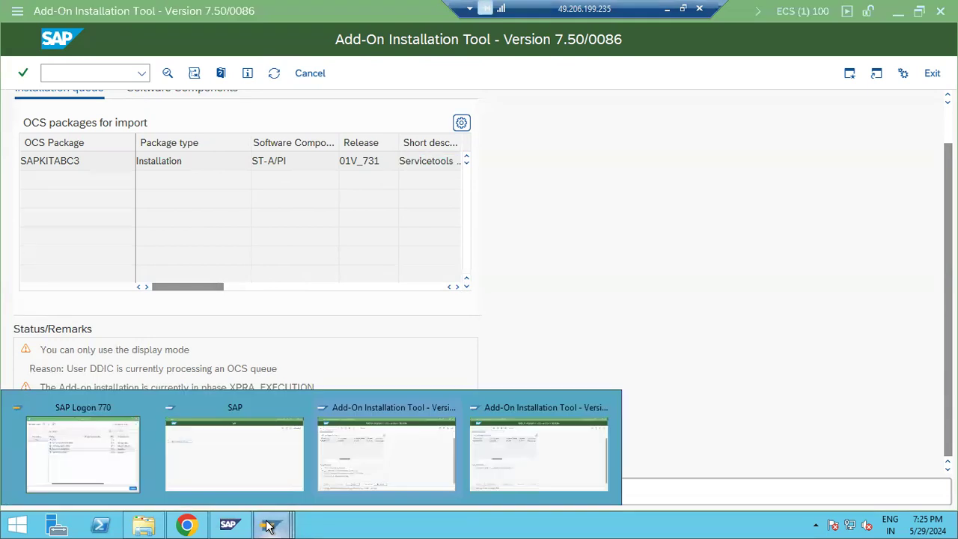
left_click(508, 455)
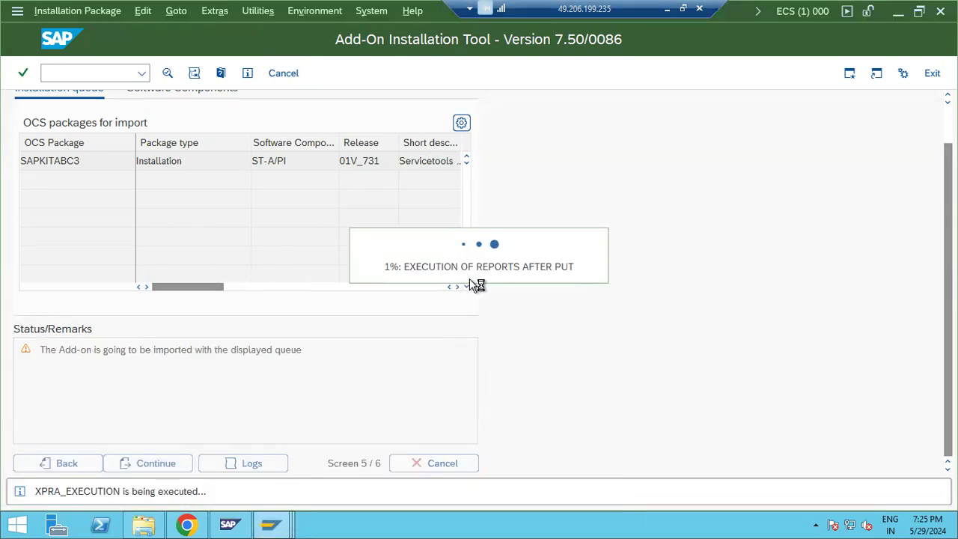
left_click(271, 524)
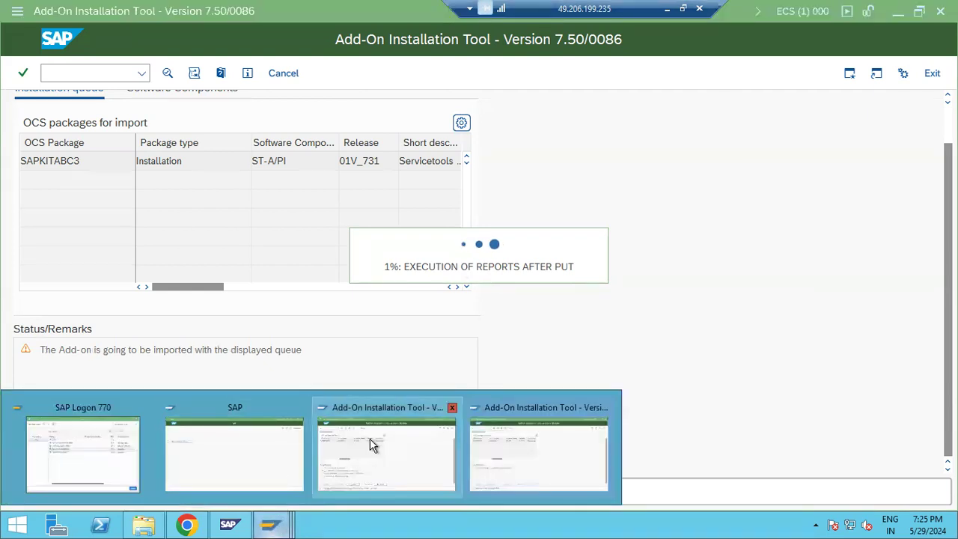
left_click(374, 445)
left_click(273, 74)
left_click(275, 75)
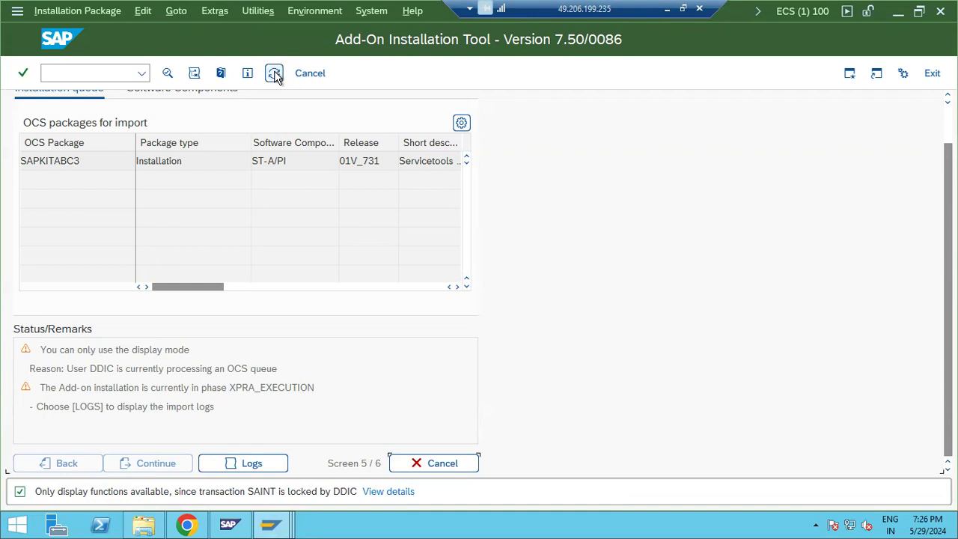
left_click(255, 463)
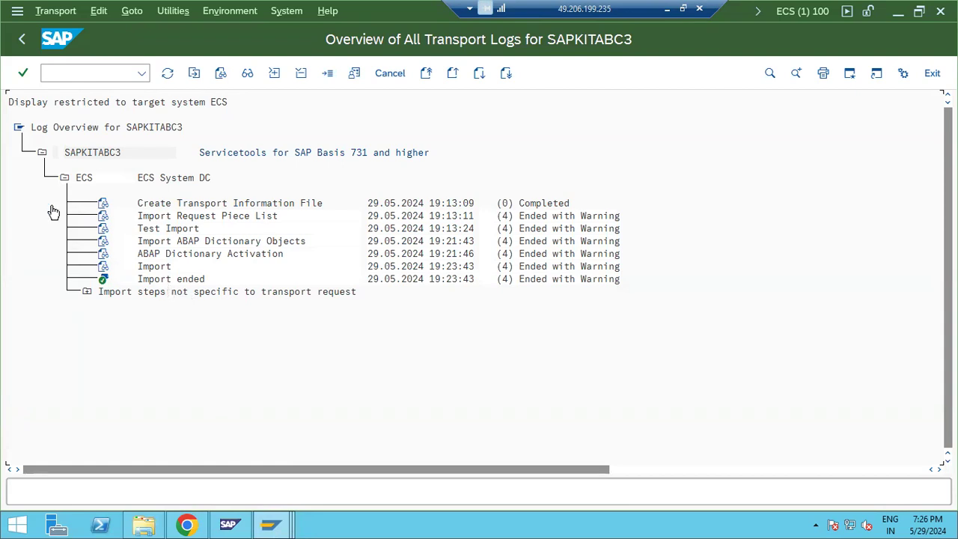
left_click(17, 38)
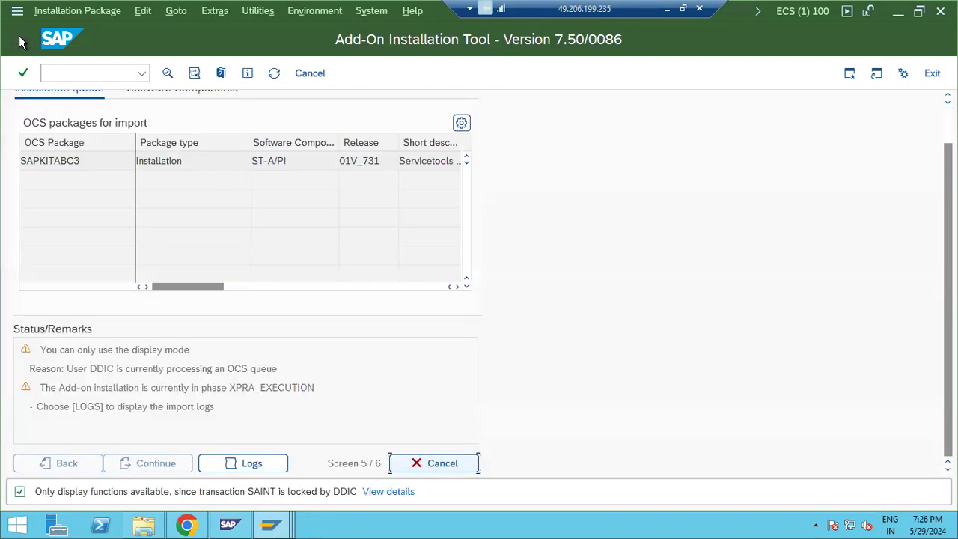
left_click(274, 73)
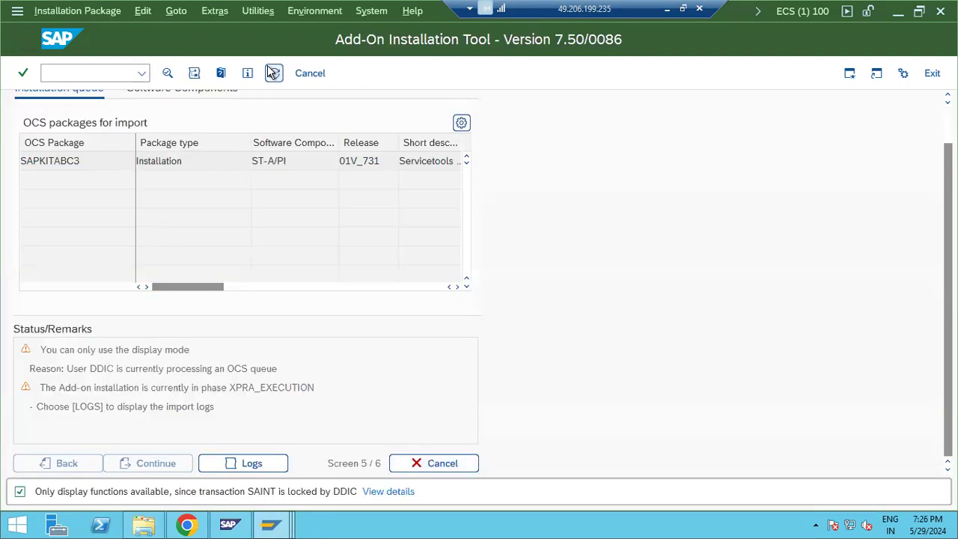
left_click(273, 526)
left_click(550, 453)
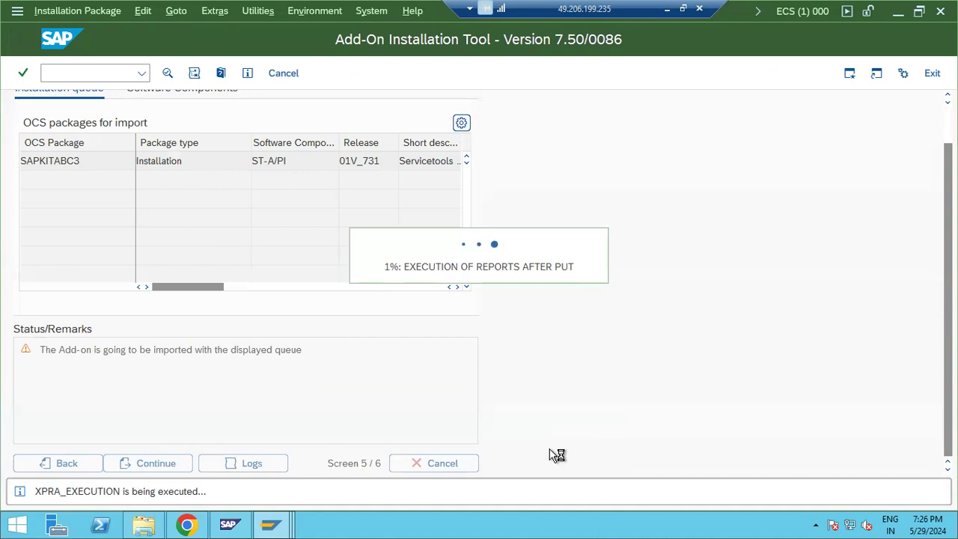
left_click(270, 524)
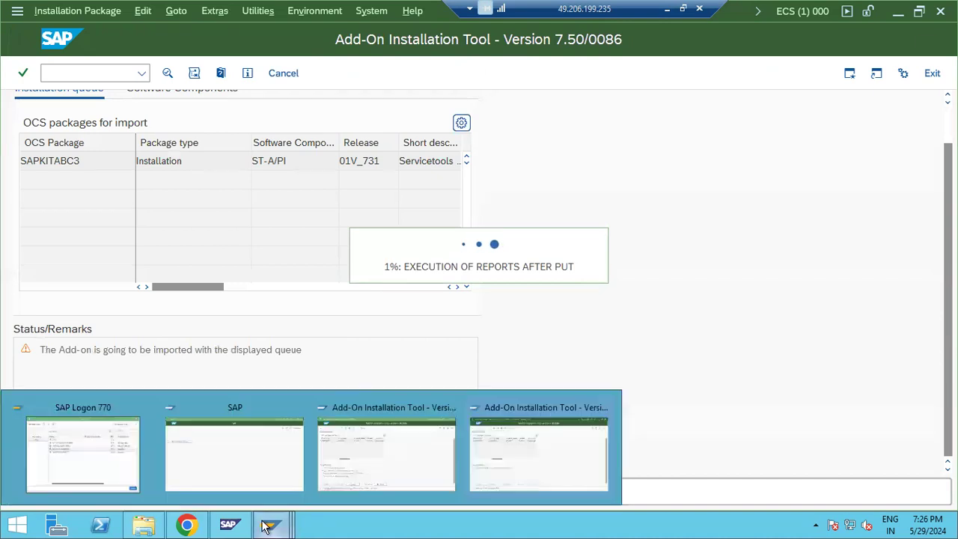
left_click(404, 457)
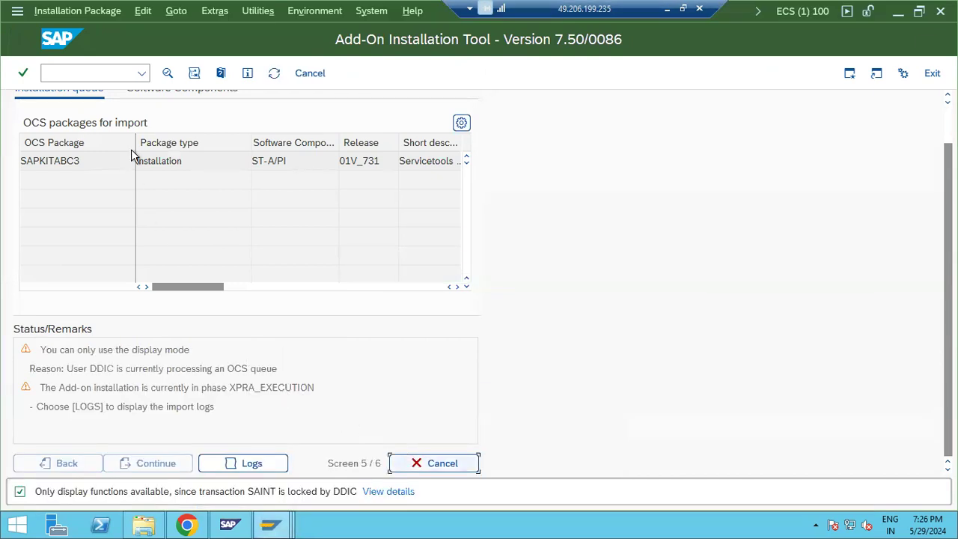
left_click(273, 73)
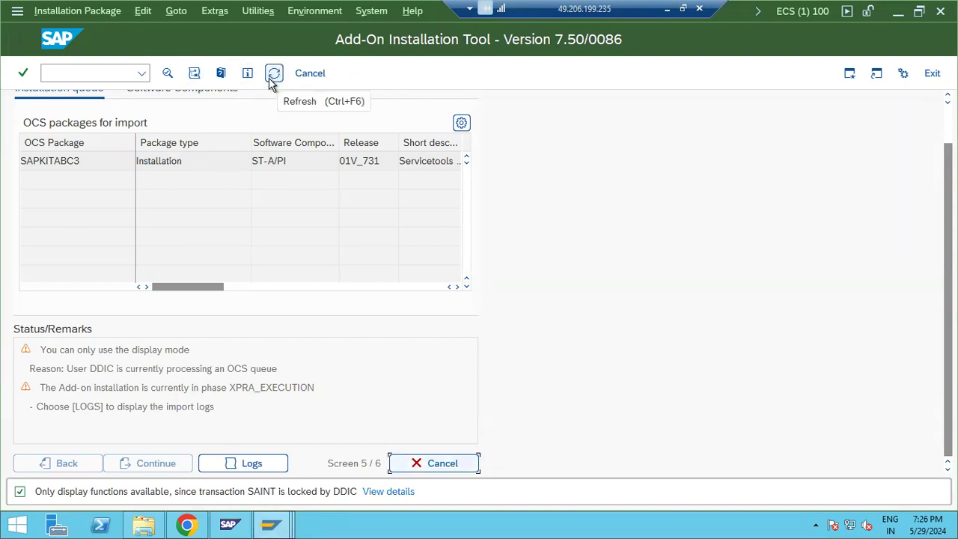
left_click(276, 526)
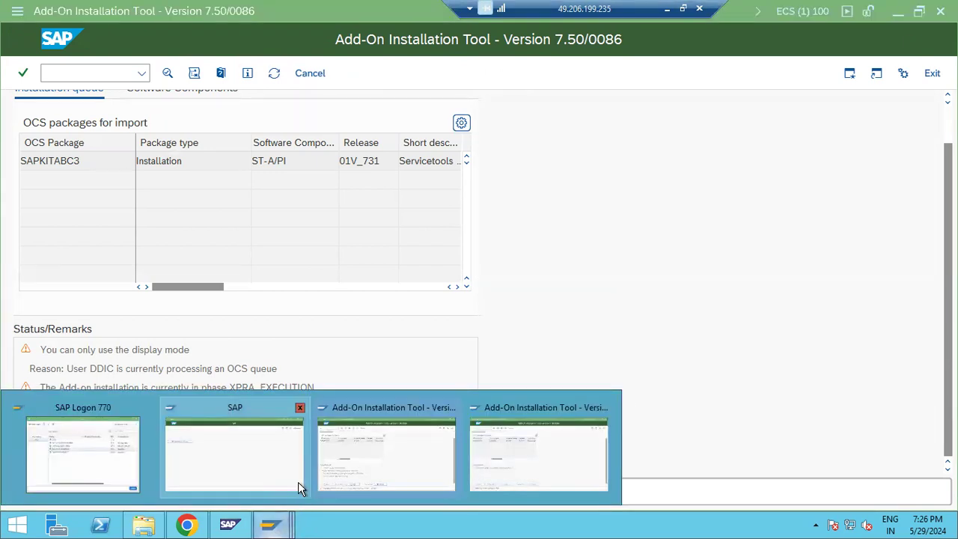
left_click(392, 445)
left_click(108, 76)
Step: Open the SAP_SLD_DATA_COLLECT_STARTUP job in /nsm37 and inspect its step list
type("/")
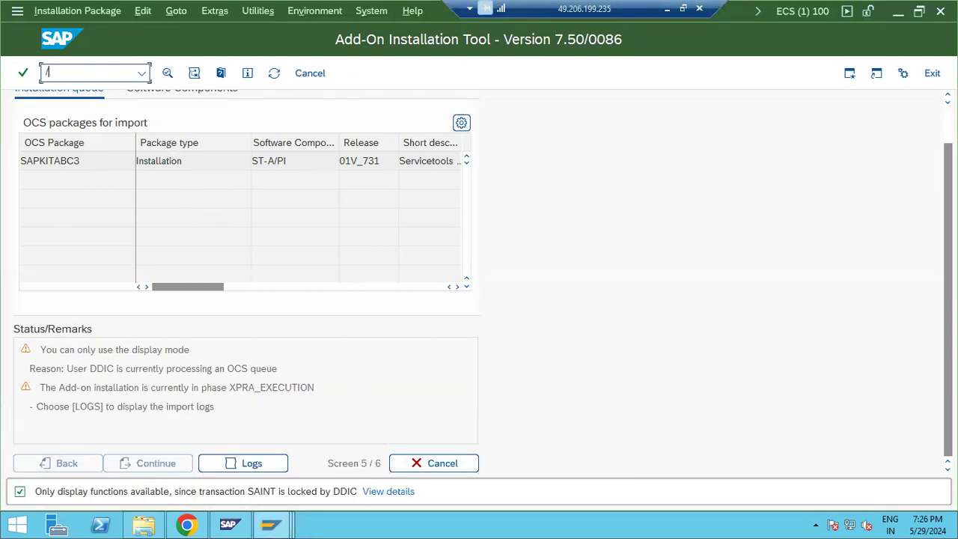
type("nsm37")
key("Return")
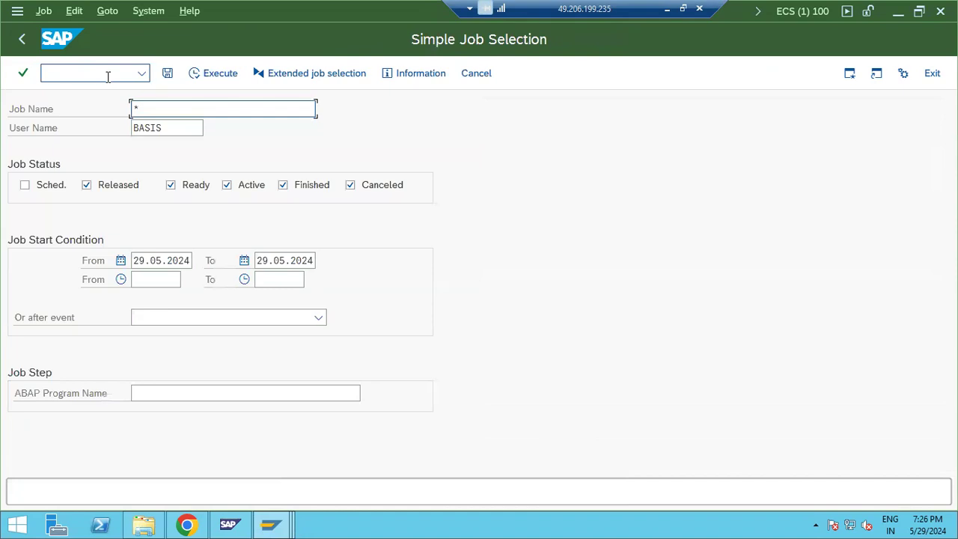
left_click(172, 131)
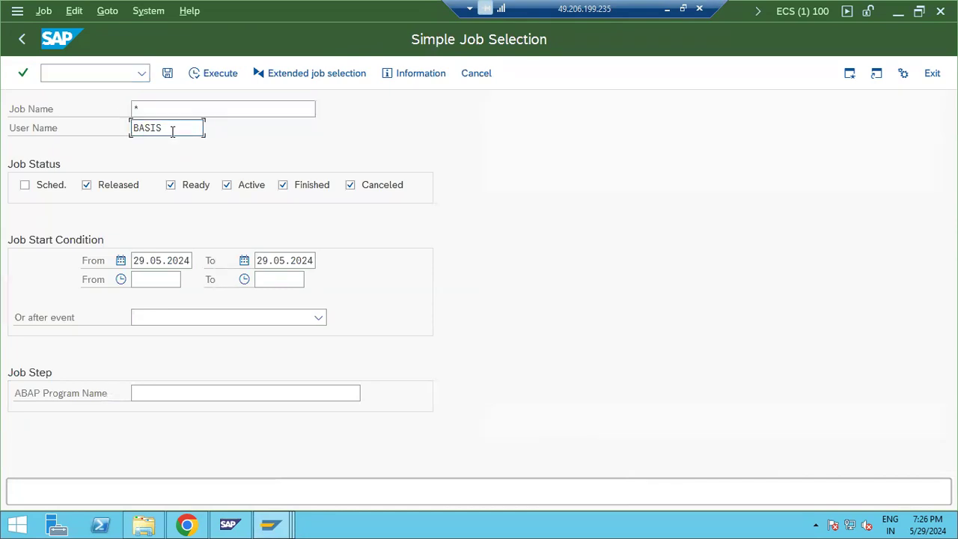
left_click(214, 74)
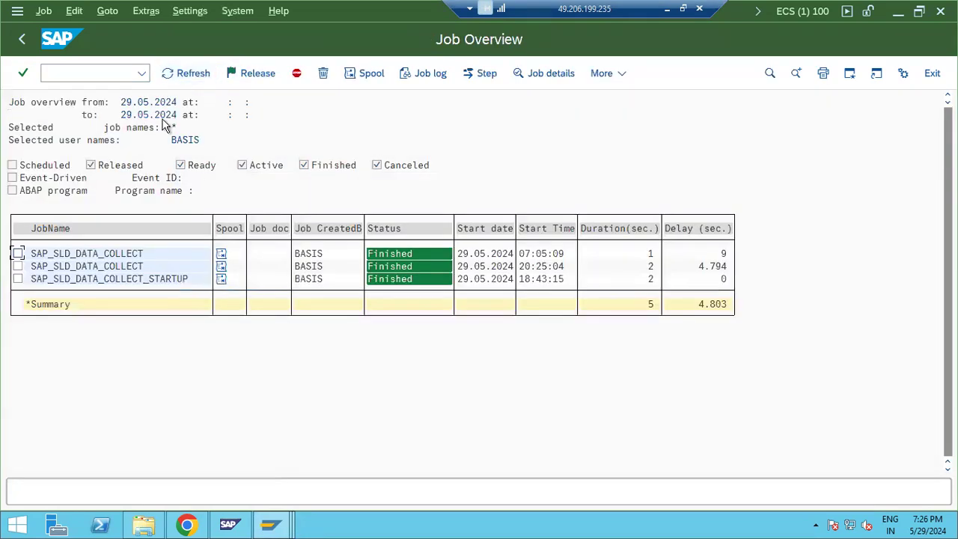
double_click(101, 279)
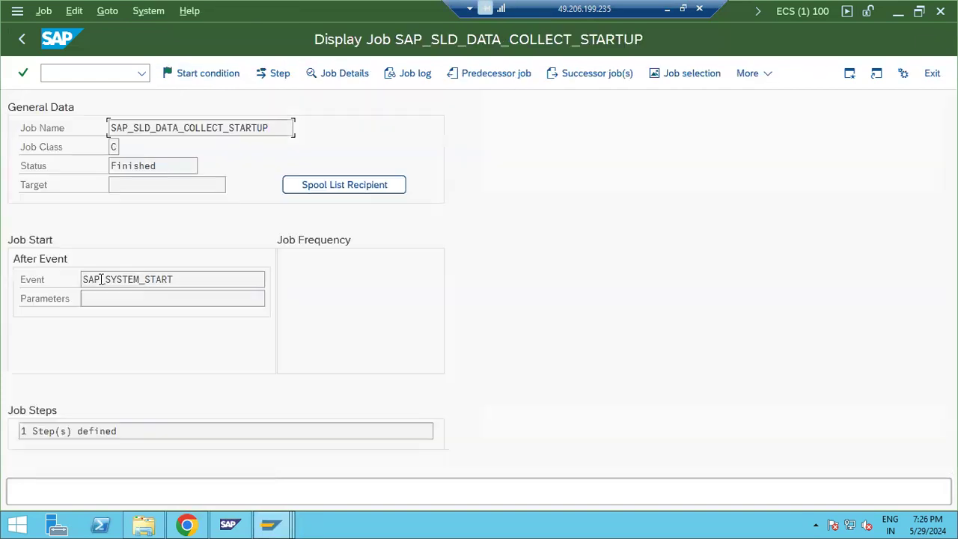
left_click(276, 74)
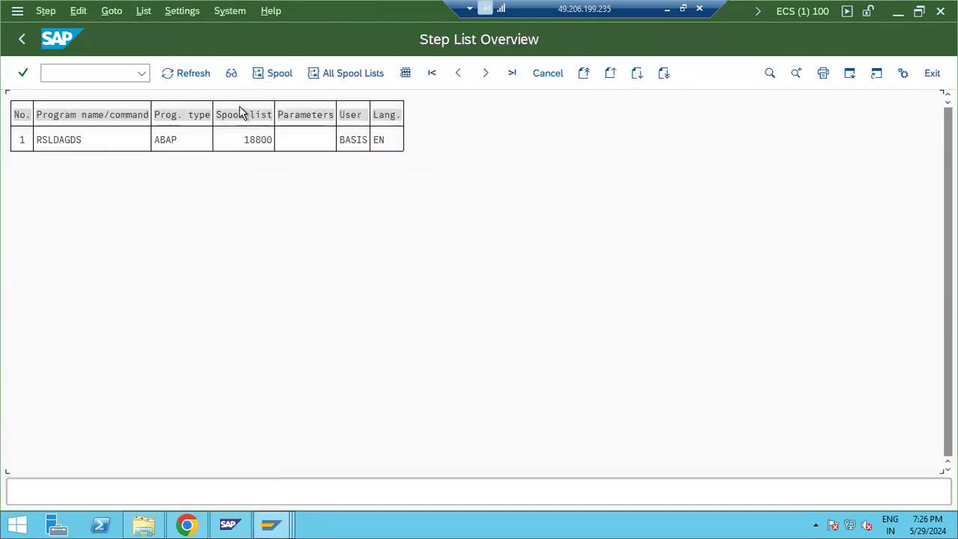
left_click(23, 41)
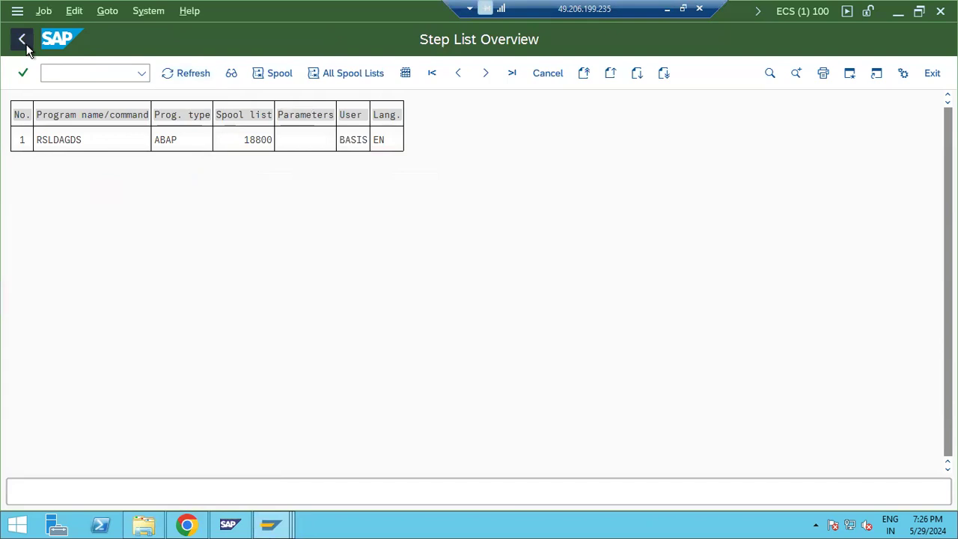
left_click(24, 43)
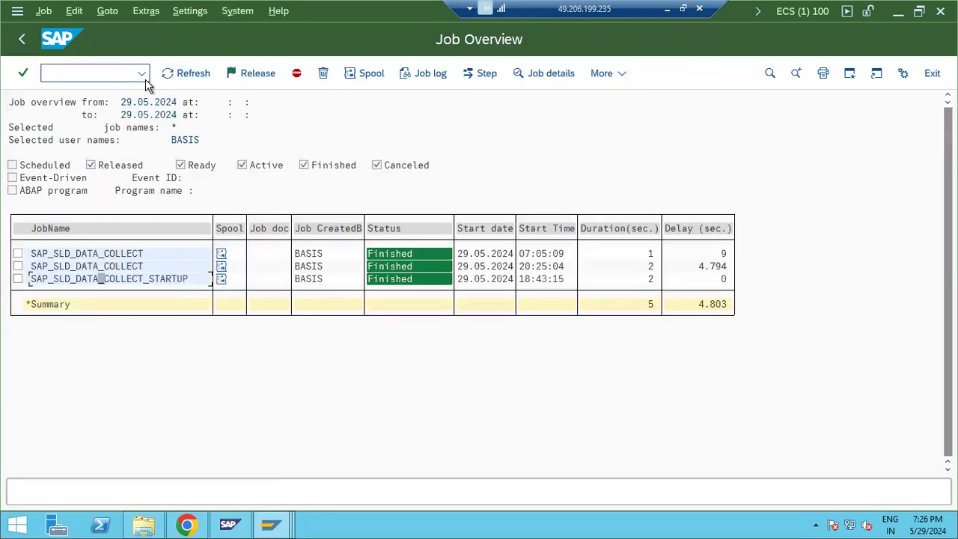
left_click(22, 39)
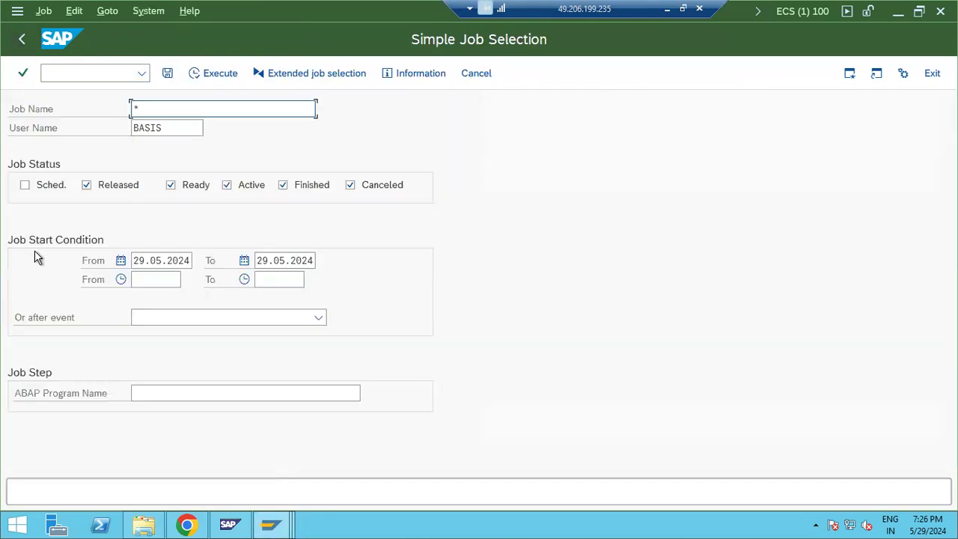
Step: Rerun the selection with scheduled jobs included, no date limits, and finished jobs excluded
left_click(51, 187)
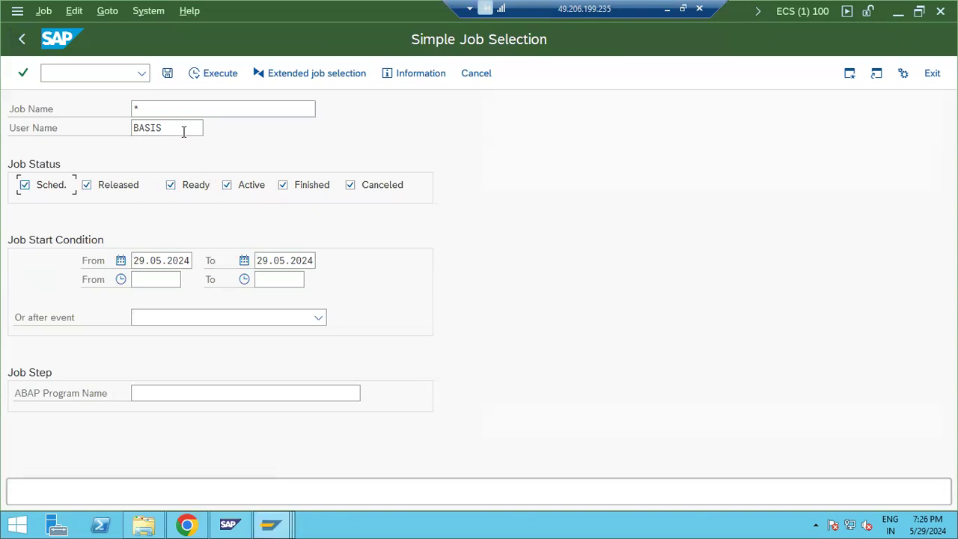
left_click(168, 262)
key("ctrl+a")
key("Delete")
key("Tab")
key("ctrl+a")
key("Delete")
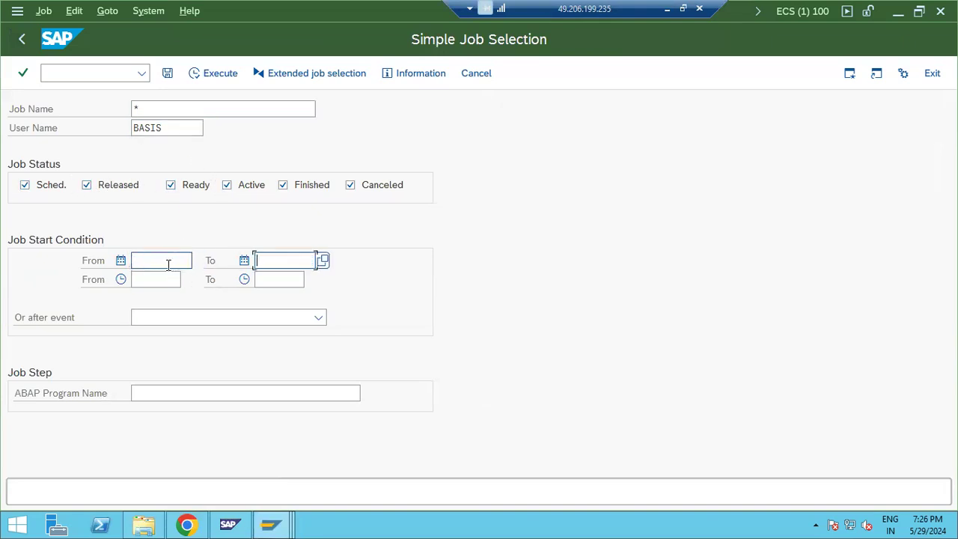
left_click(322, 188)
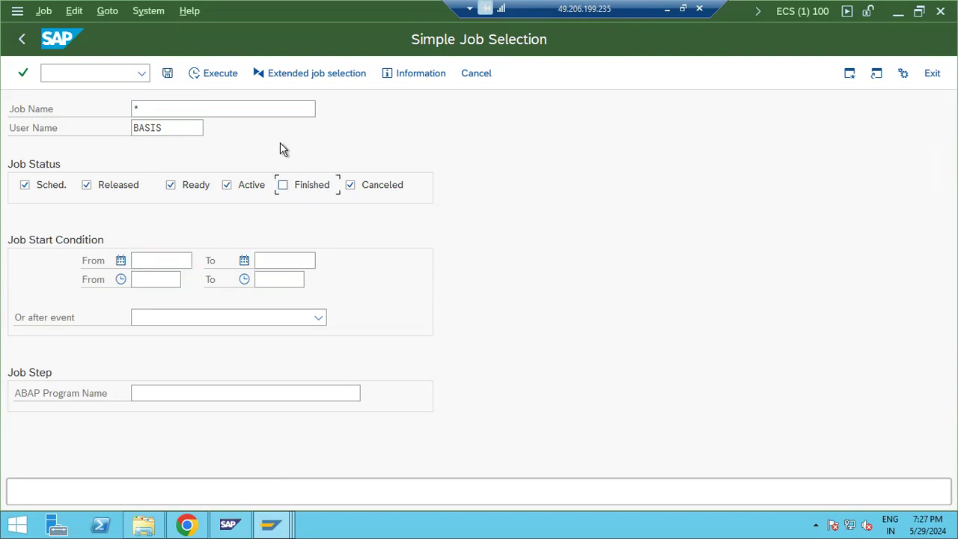
left_click(218, 73)
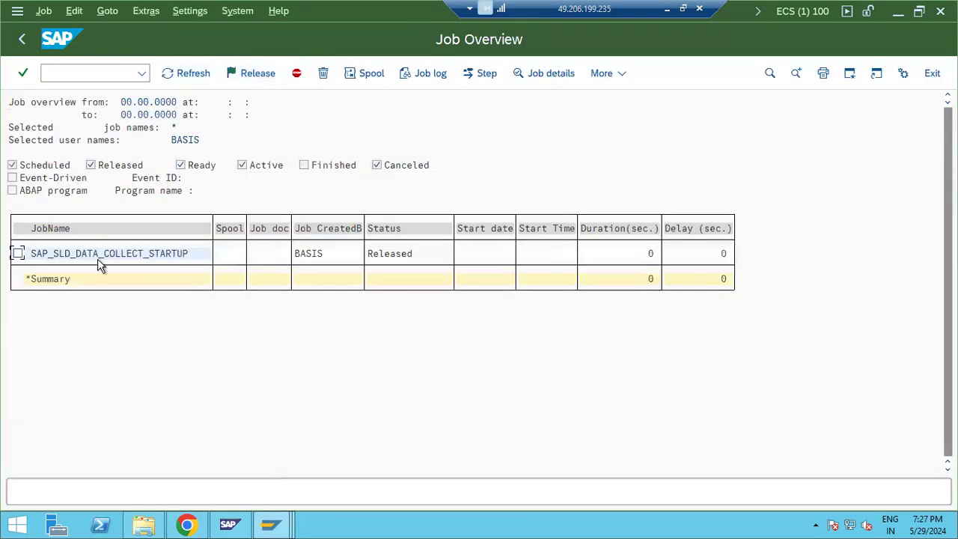
Step: Change the RSLDAGDS step's user from BASIS to DDIC and save the job
left_click(18, 253)
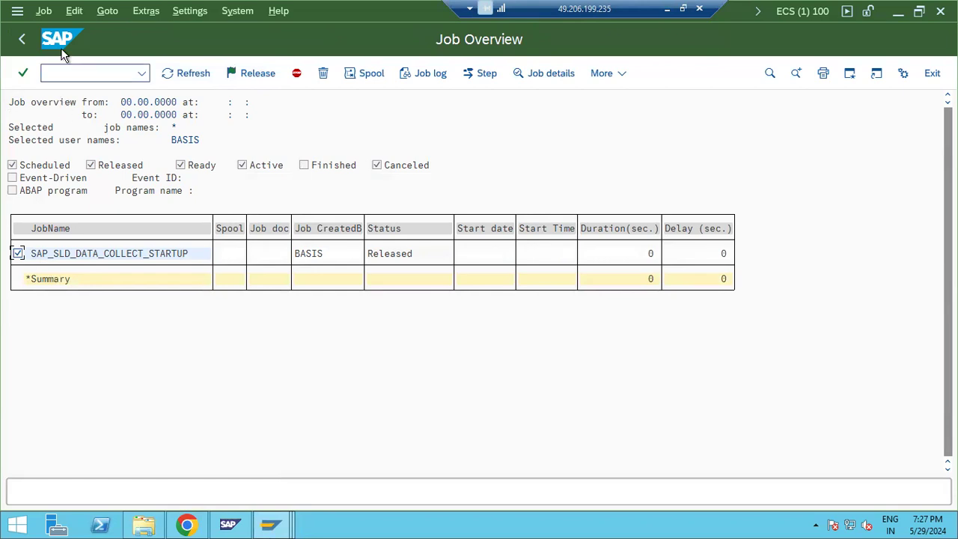
left_click(46, 12)
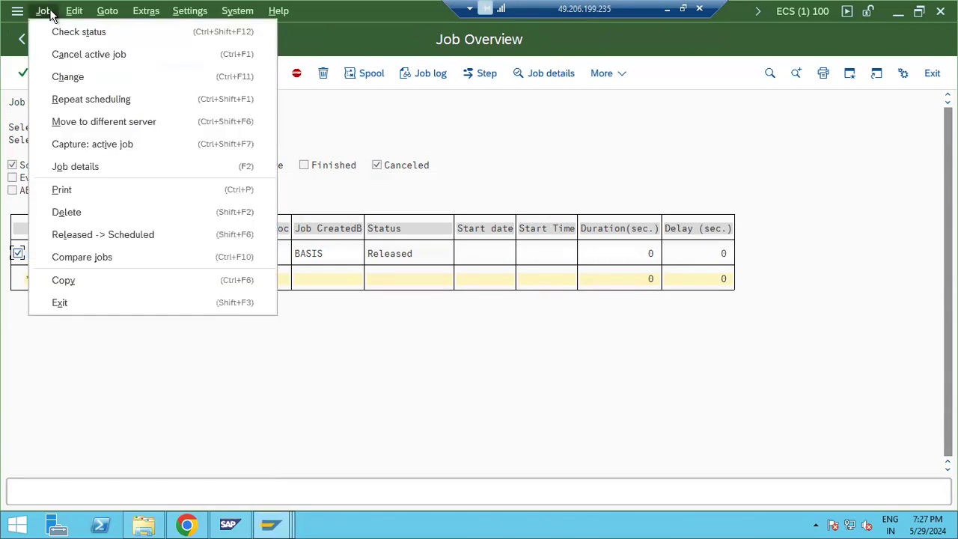
left_click(66, 76)
left_click(293, 75)
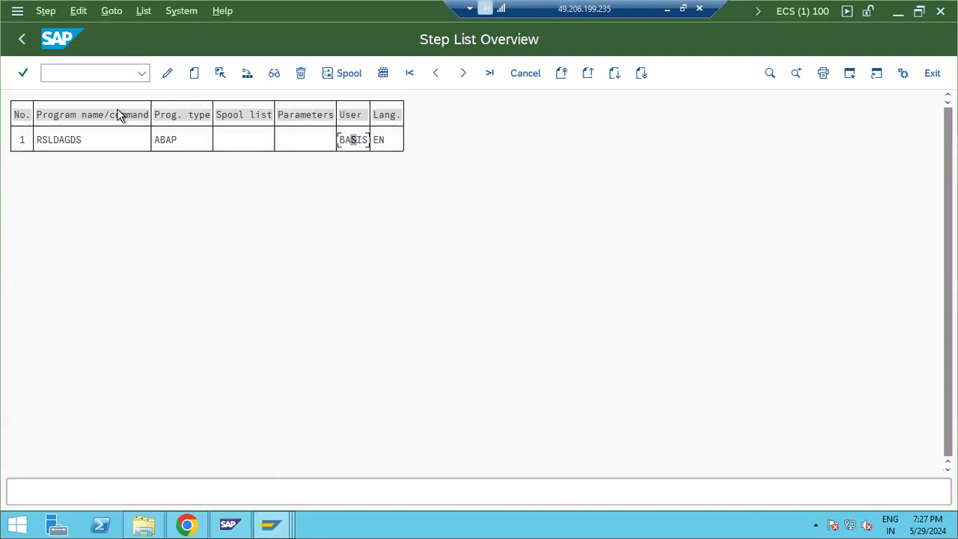
left_click(167, 72)
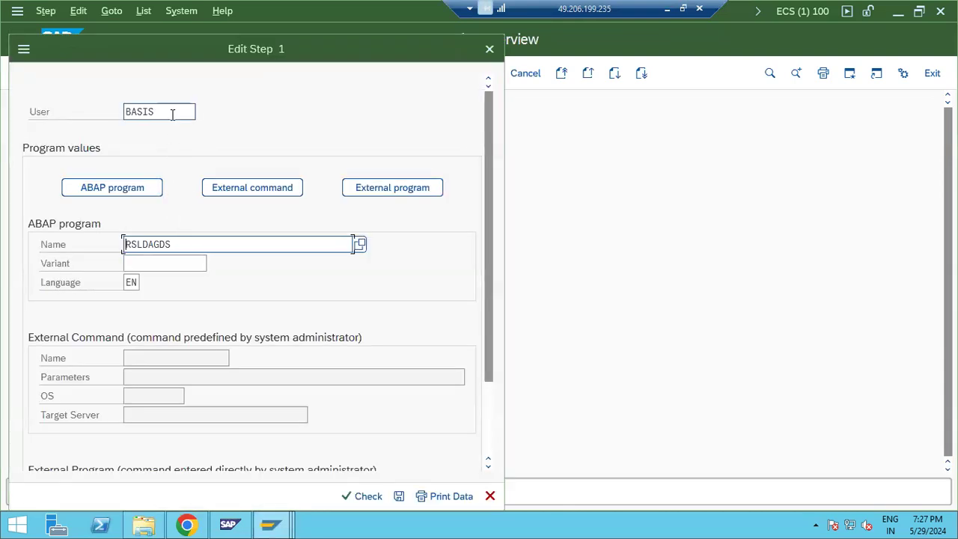
left_click(172, 114)
double_click(172, 114)
type("DDIC")
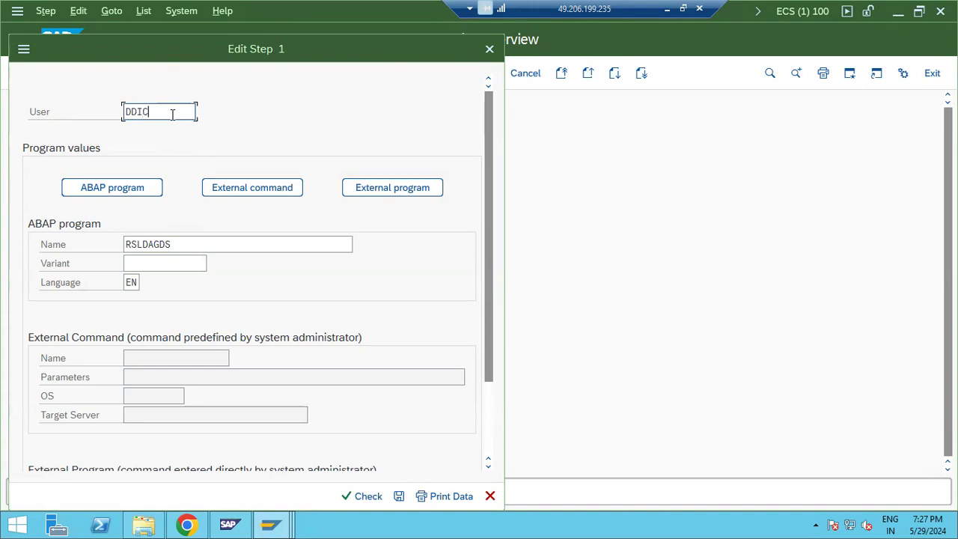
left_click(399, 497)
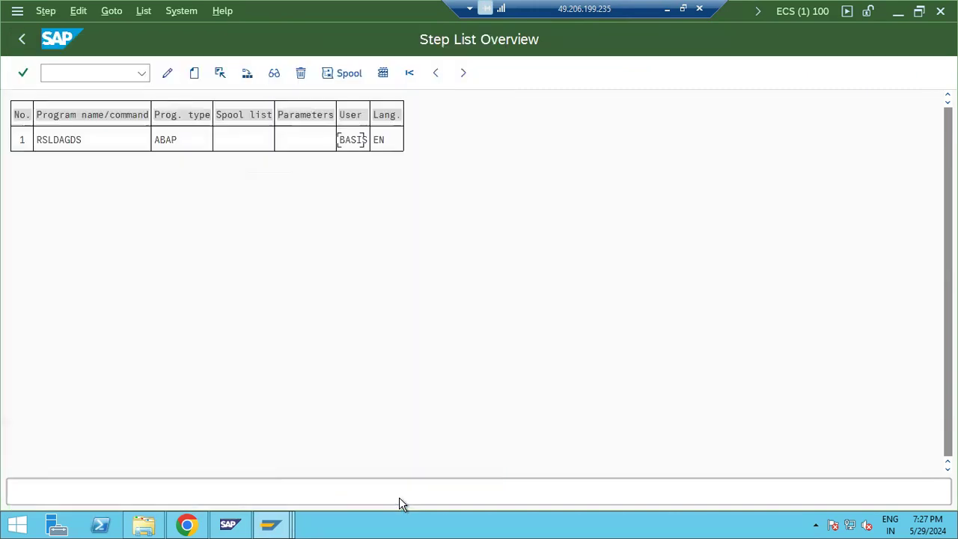
left_click(21, 43)
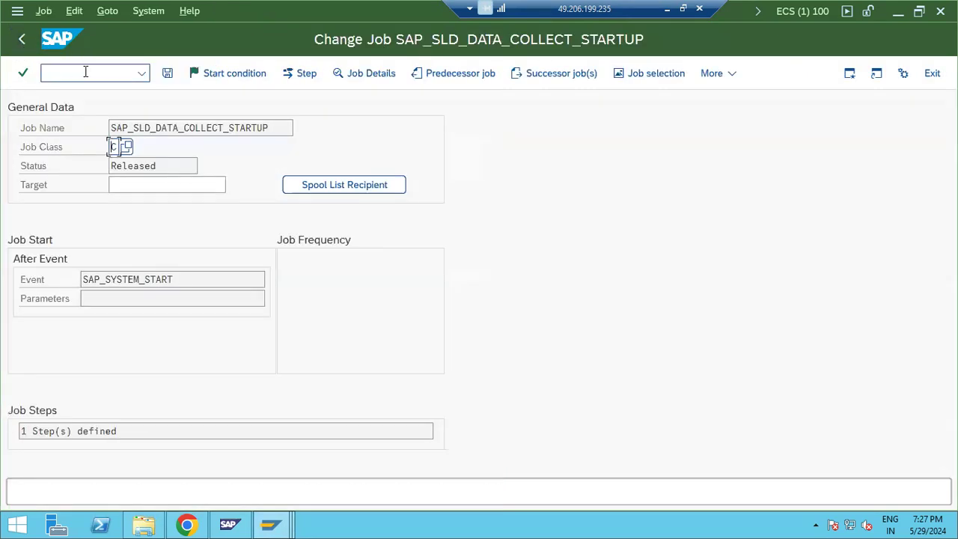
left_click(167, 73)
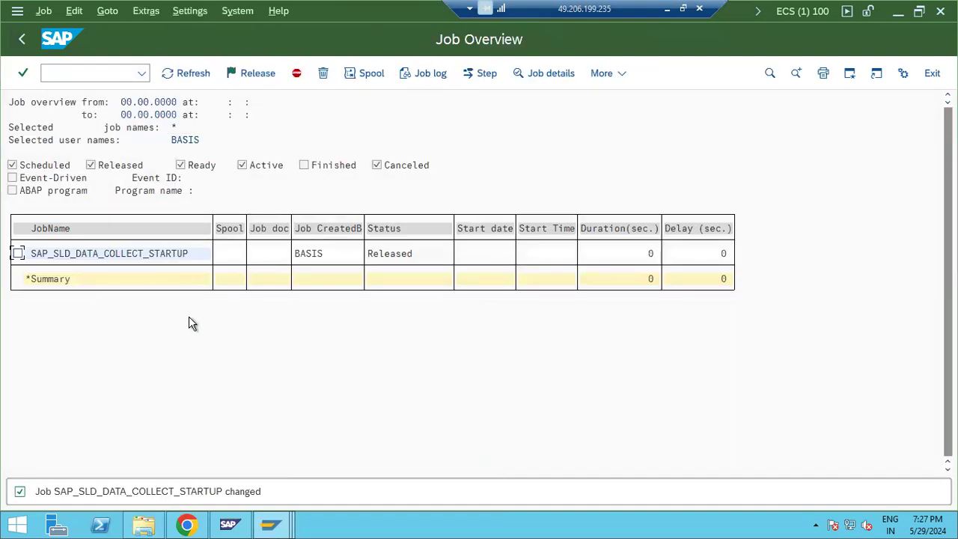
Step: Reopen the job's step list to confirm the user reads DDIC, then switch to the SAINT window
left_click(18, 253)
left_click(38, 11)
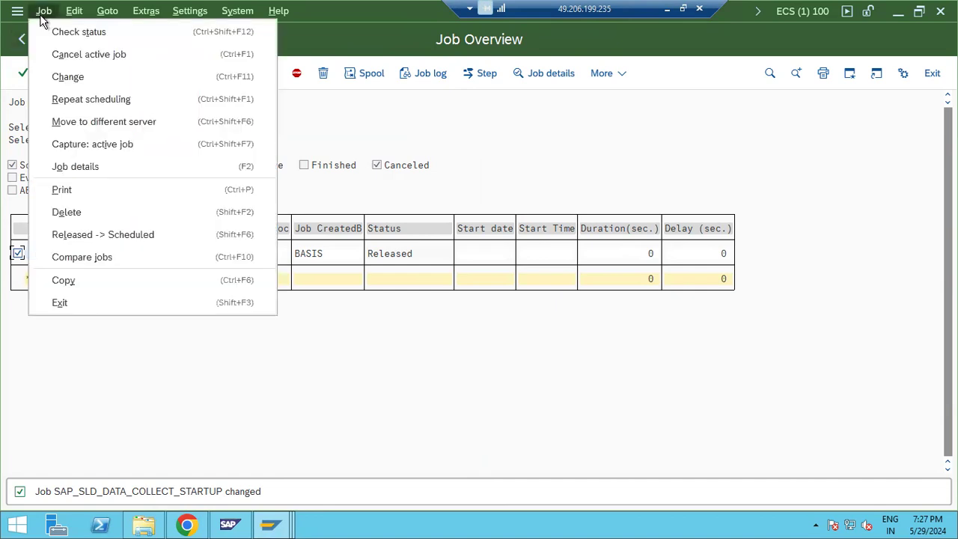
left_click(53, 76)
left_click(303, 75)
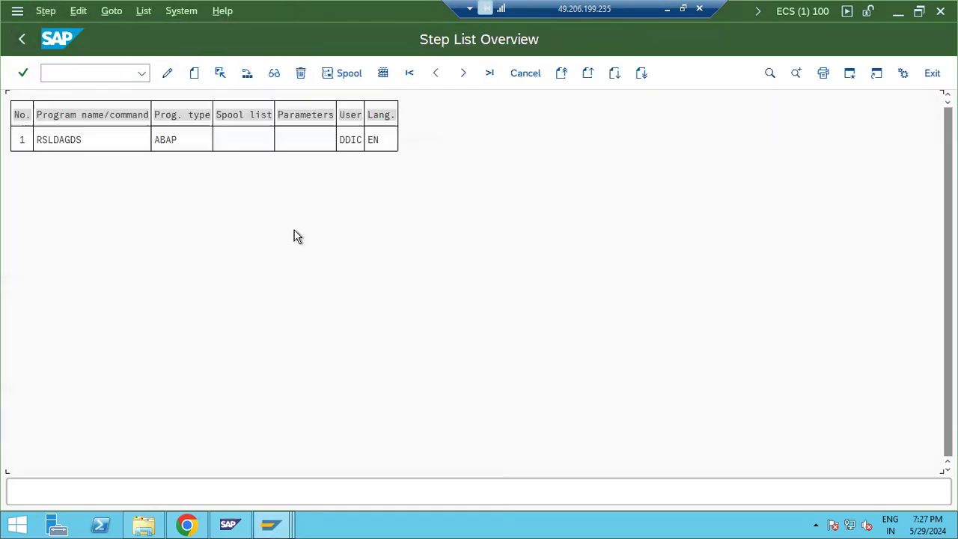
left_click(351, 142)
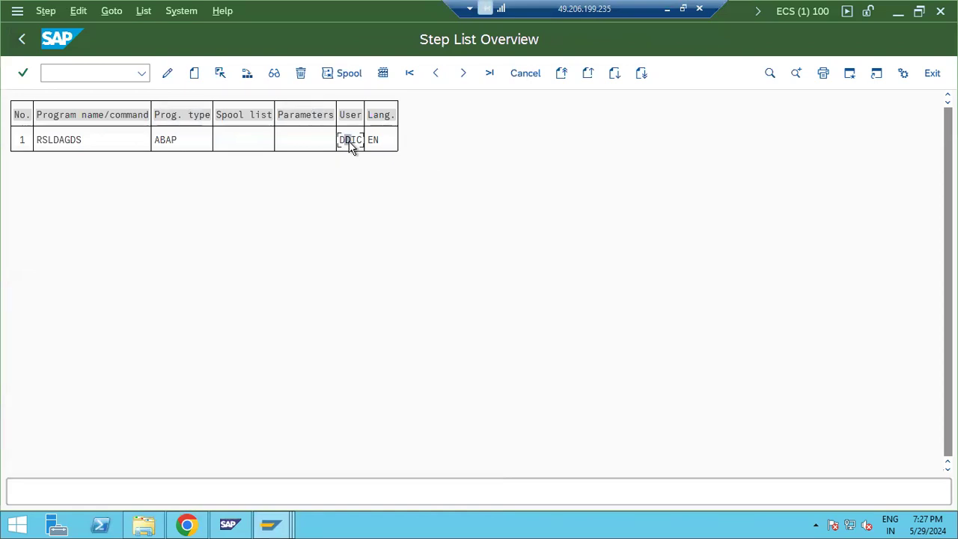
left_click(169, 73)
left_click(146, 110)
double_click(146, 110)
left_click(490, 496)
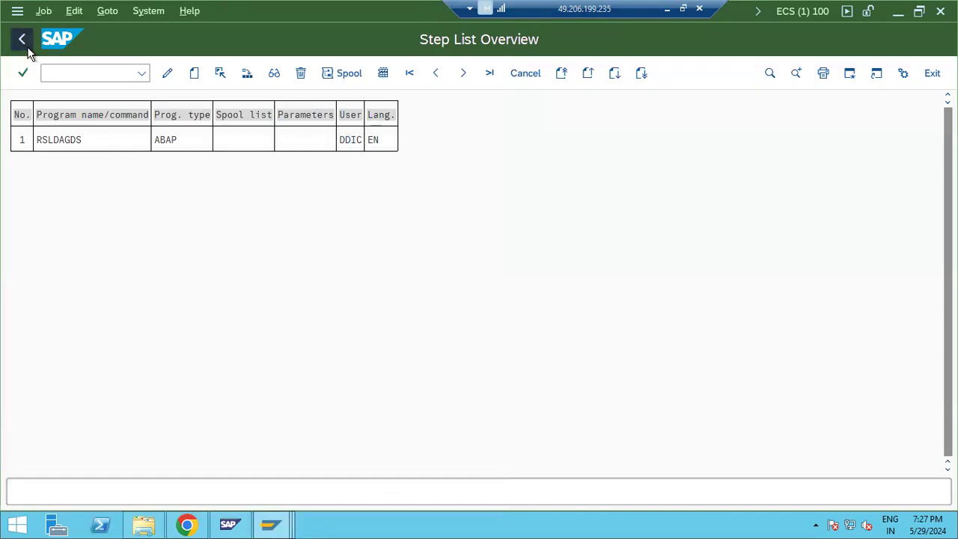
left_click(23, 42)
left_click(24, 42)
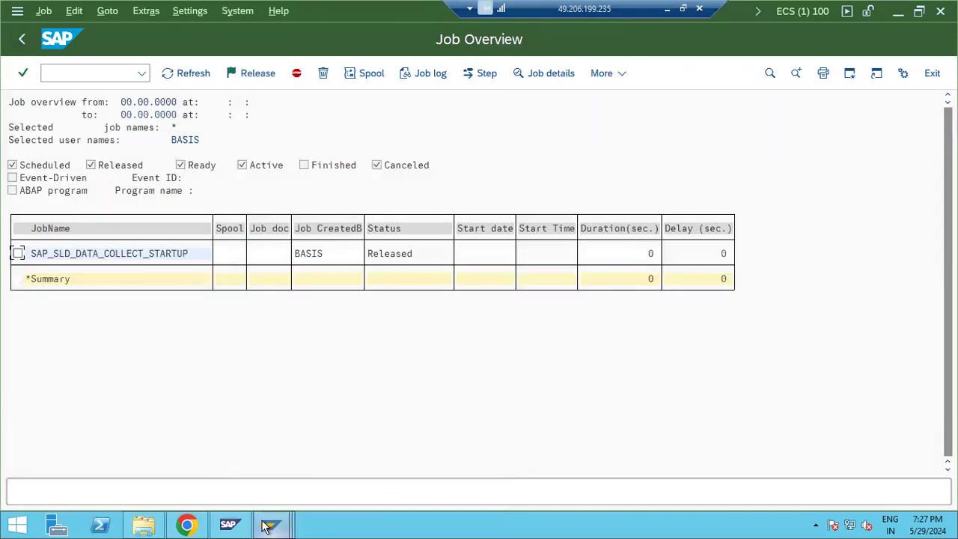
mouse_move(269, 523)
left_click(513, 448)
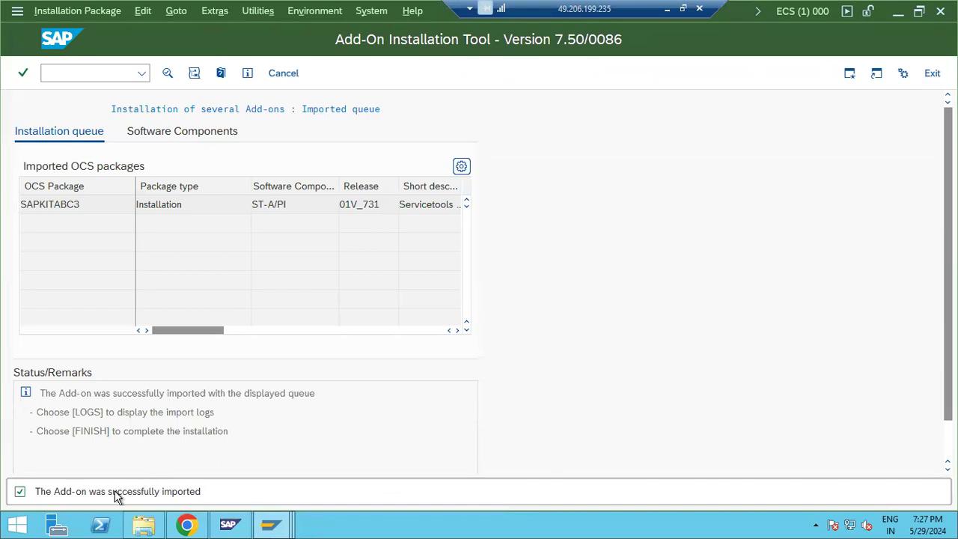
Step: Finish the ST-A/PI installation and choose not to send the runtime analysis
left_click_drag(116, 496, 208, 503)
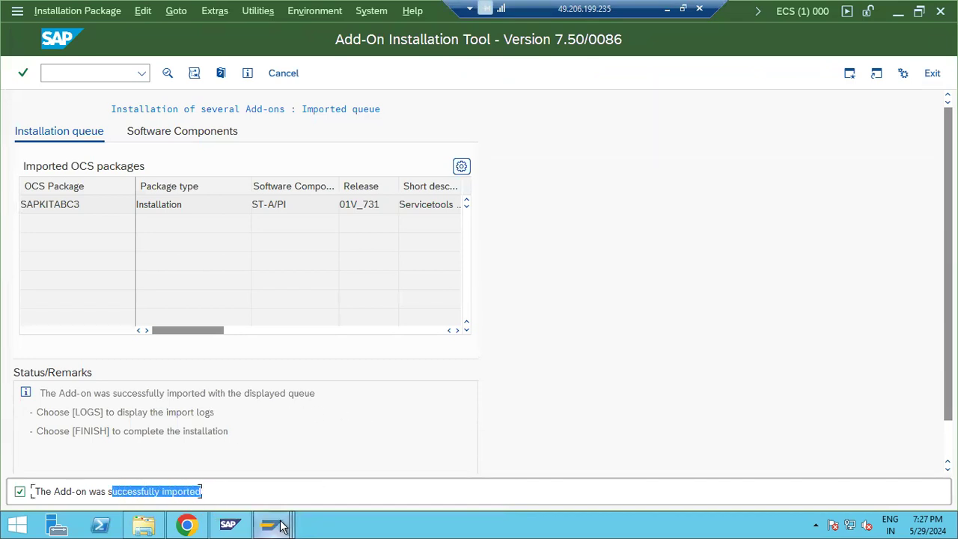
mouse_move(271, 524)
left_click(534, 470)
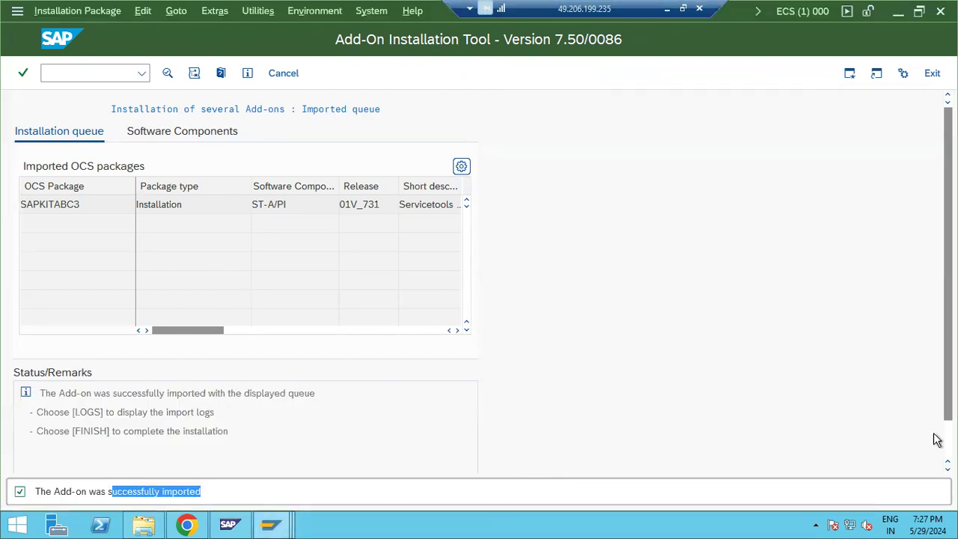
scroll(934, 441, "down", 1)
left_click(165, 465)
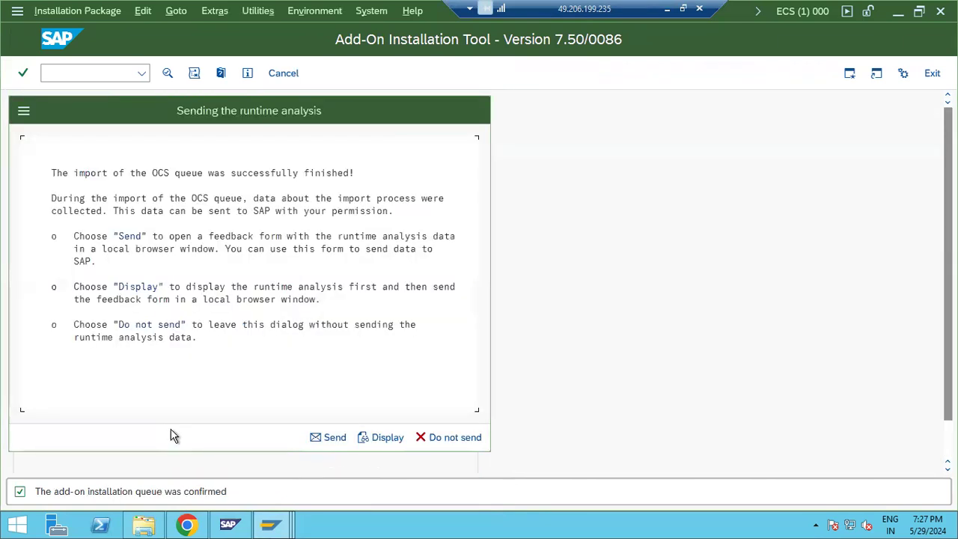
left_click(447, 438)
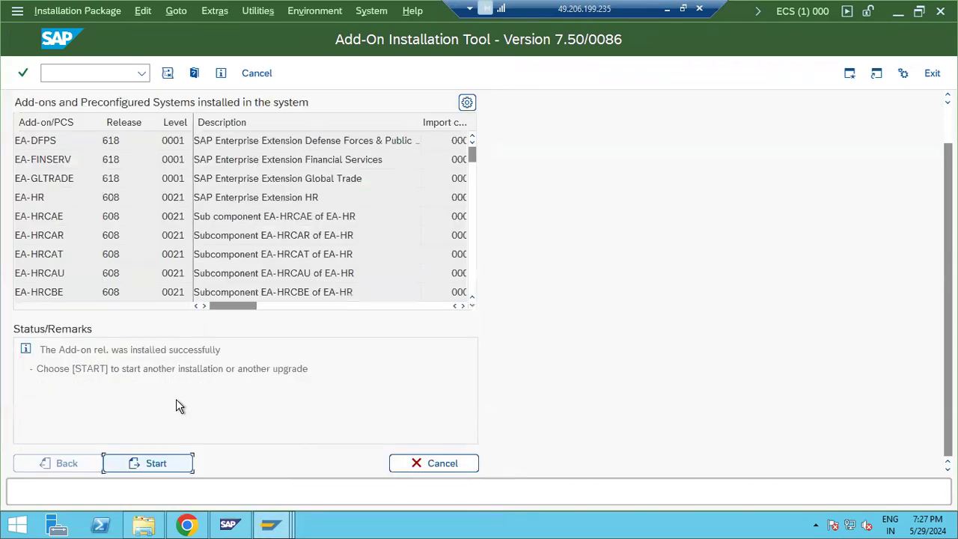
Step: Check System > Status product versions for ST-A/PI 01V_731, then close the dialogs
key("alt+y")
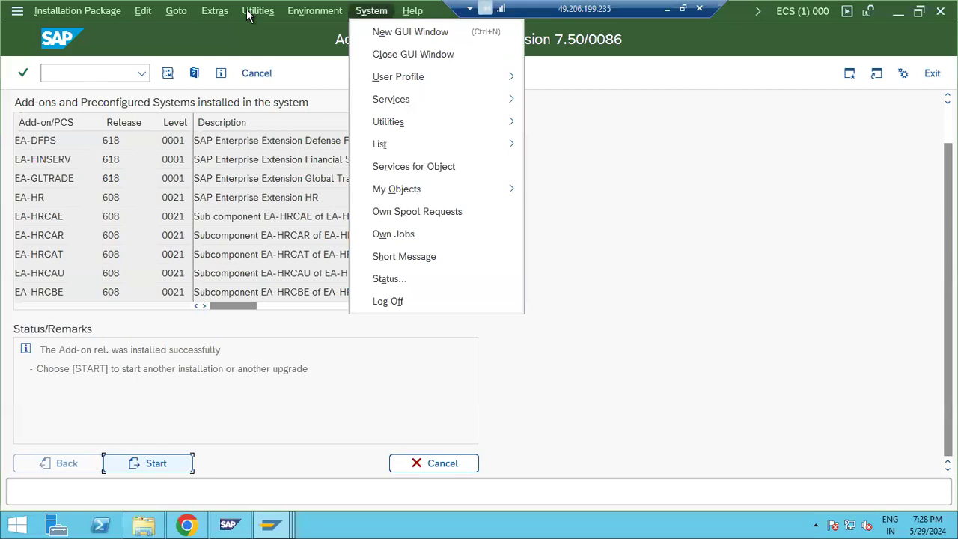
left_click(378, 277)
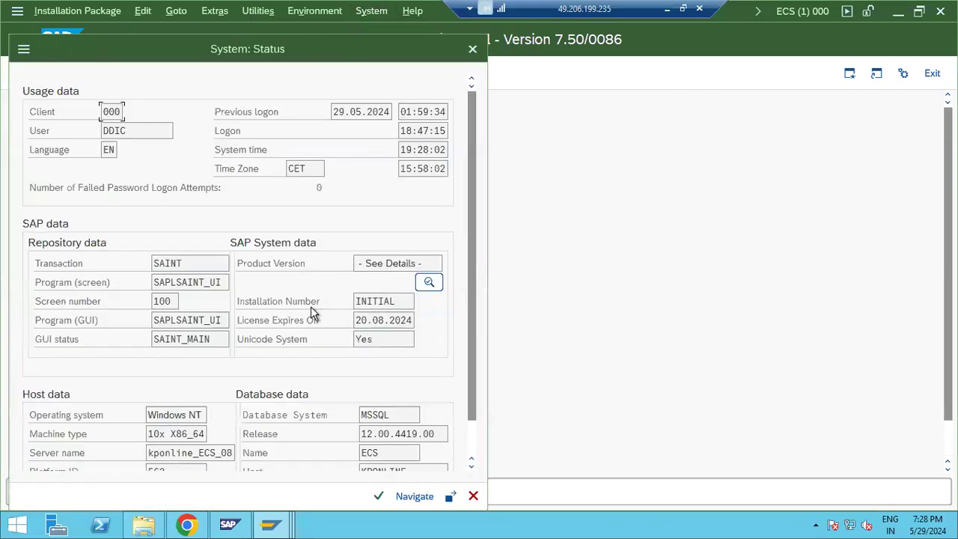
left_click(429, 282)
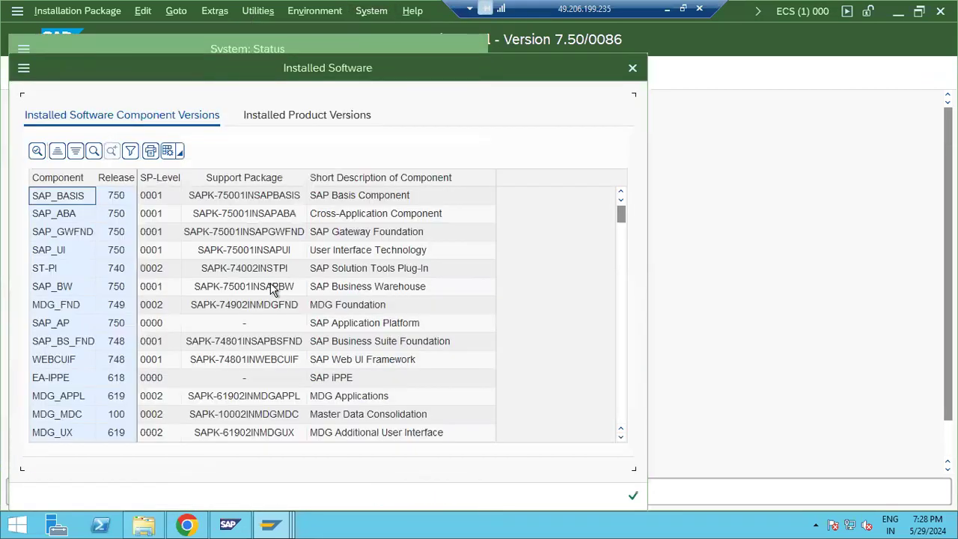
scroll(67, 299, "down", 10)
scroll(75, 333, "down", 15)
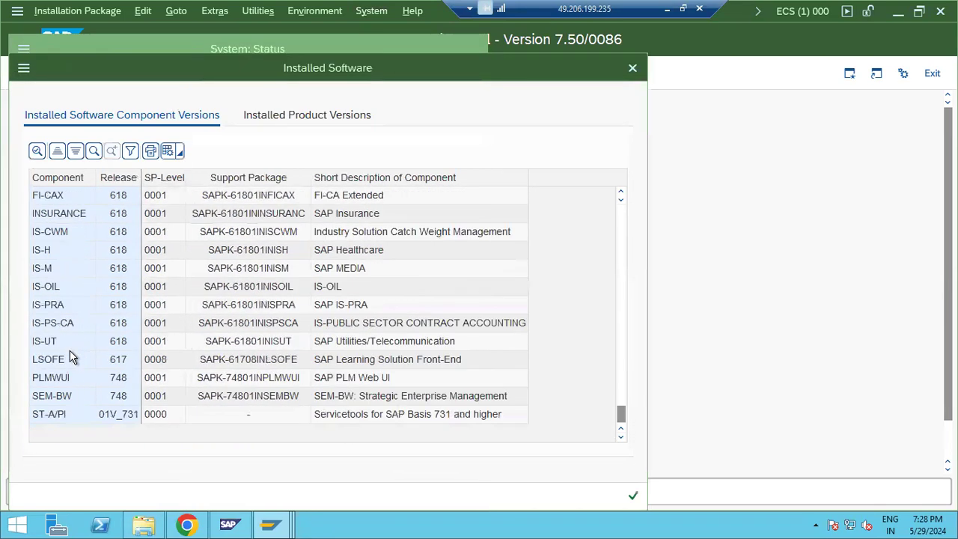
left_click(68, 417)
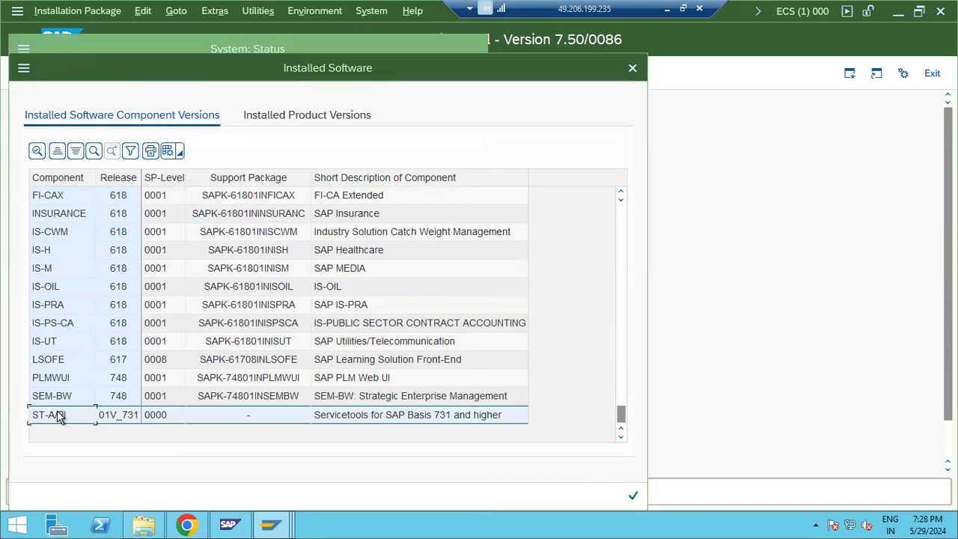
left_click(361, 416)
left_click(633, 495)
scroll(391, 407, "down", 1)
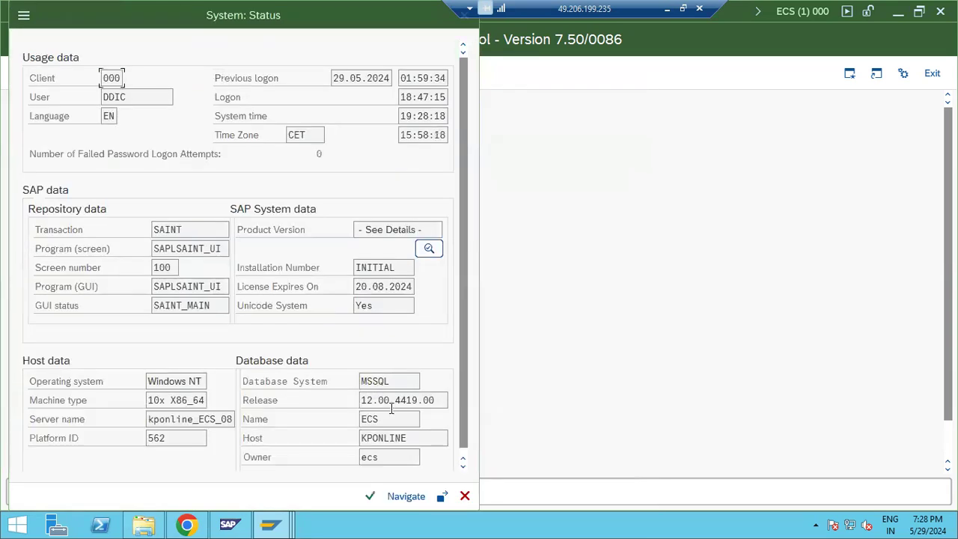
left_click(465, 495)
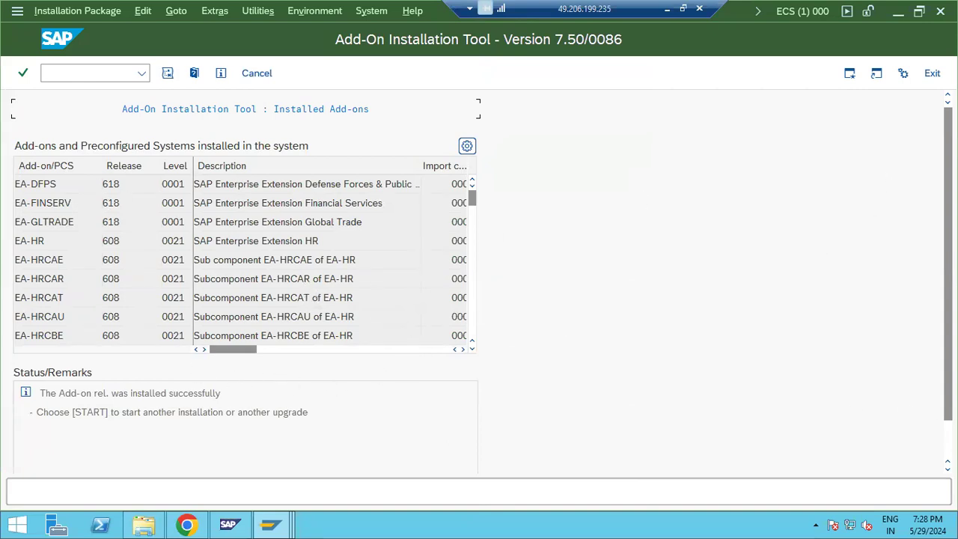
Step: Start a new add-on installation in SAINT
scroll(401, 451, "down", 2)
left_click(157, 463)
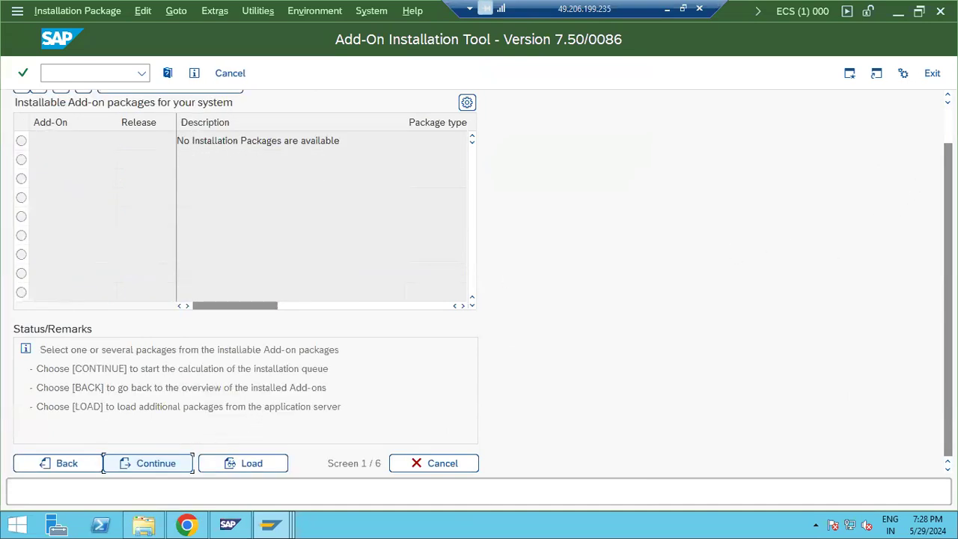
left_click_drag(948, 269, 948, 223)
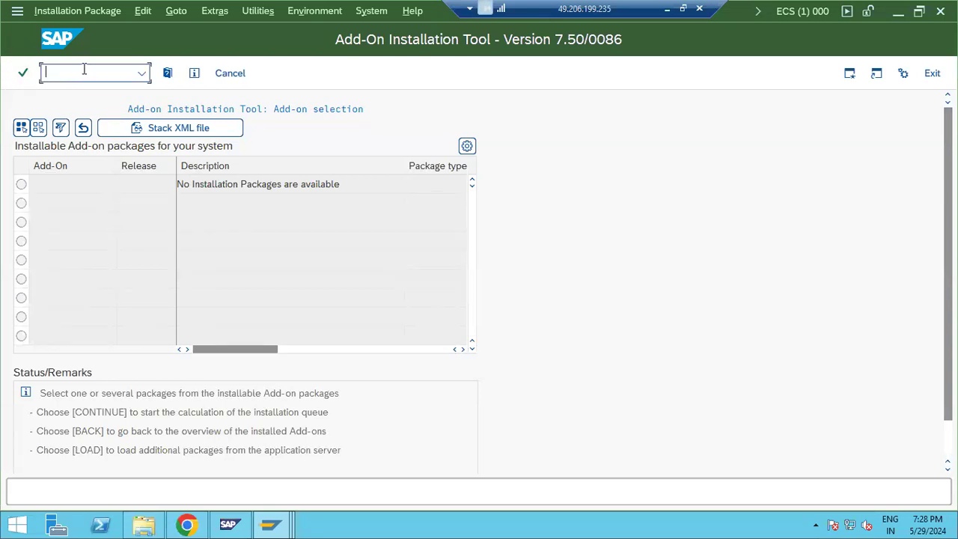
type("nt")
key("Return")
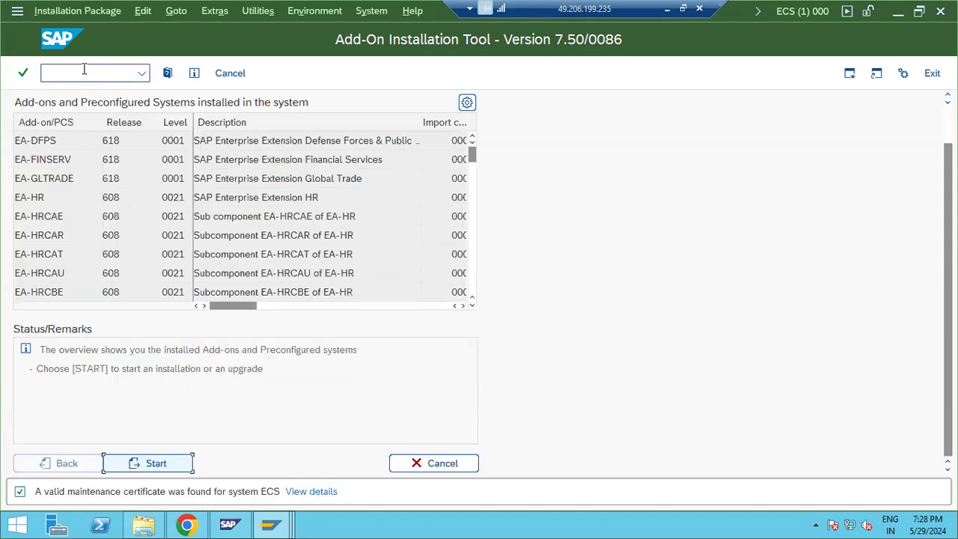
left_click(104, 463)
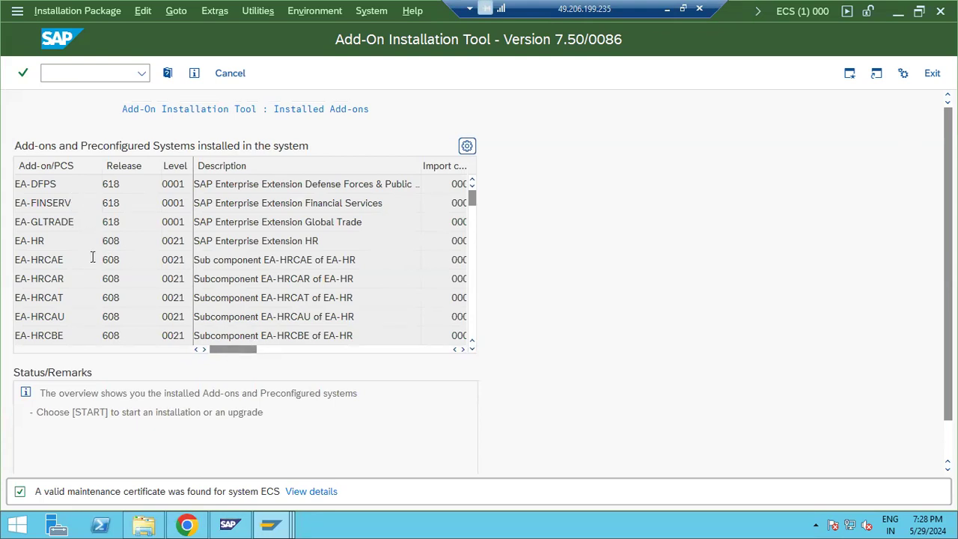
scroll(255, 317, "down", 2)
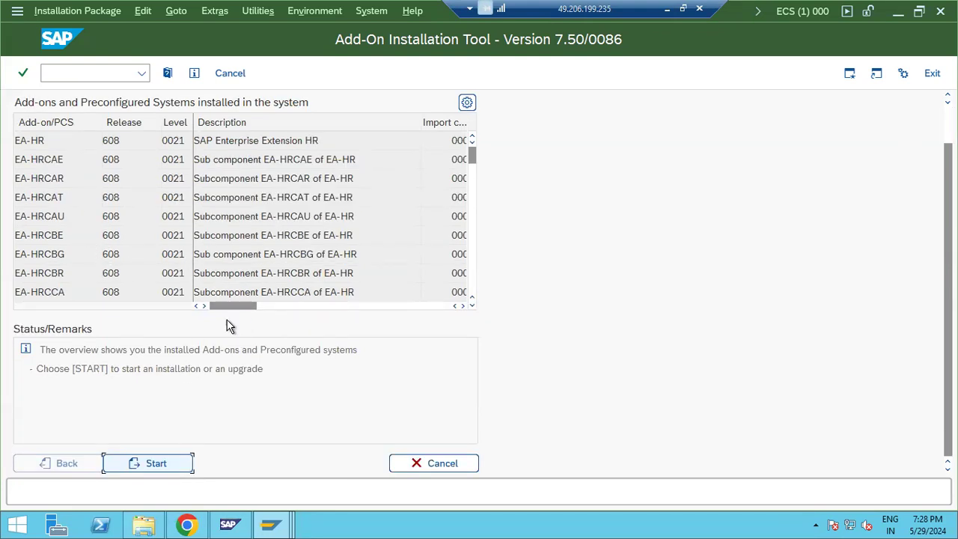
left_click_drag(253, 306, 419, 313)
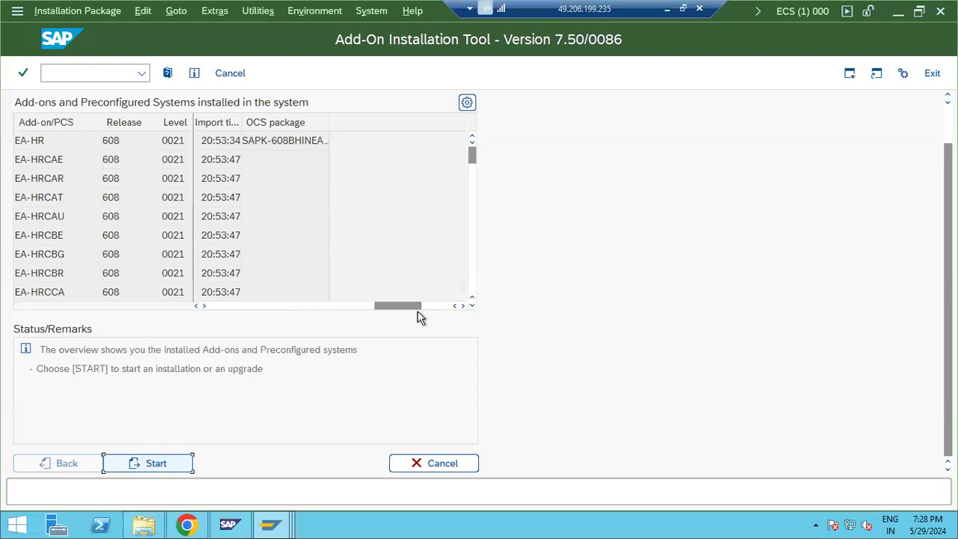
Step: Confirm no installation packages are available, return to the installed add-ons overview, and exit SAINT
left_click(140, 463)
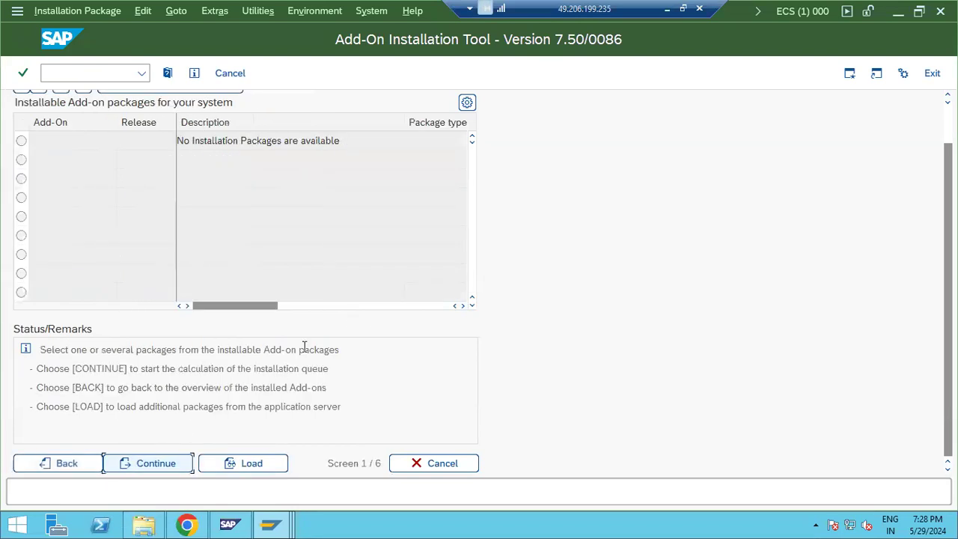
scroll(441, 298, "up", 2)
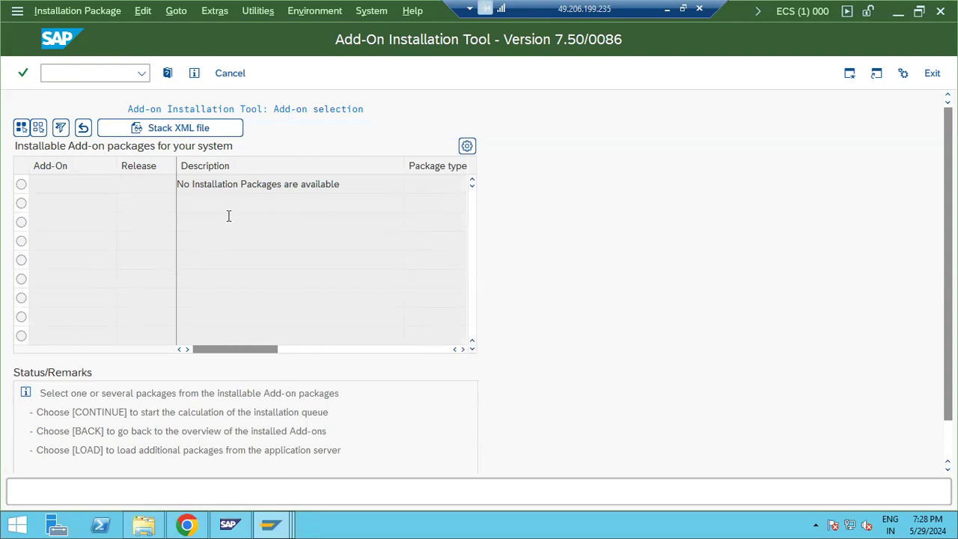
left_click(51, 72)
scroll(932, 436, "down", 2)
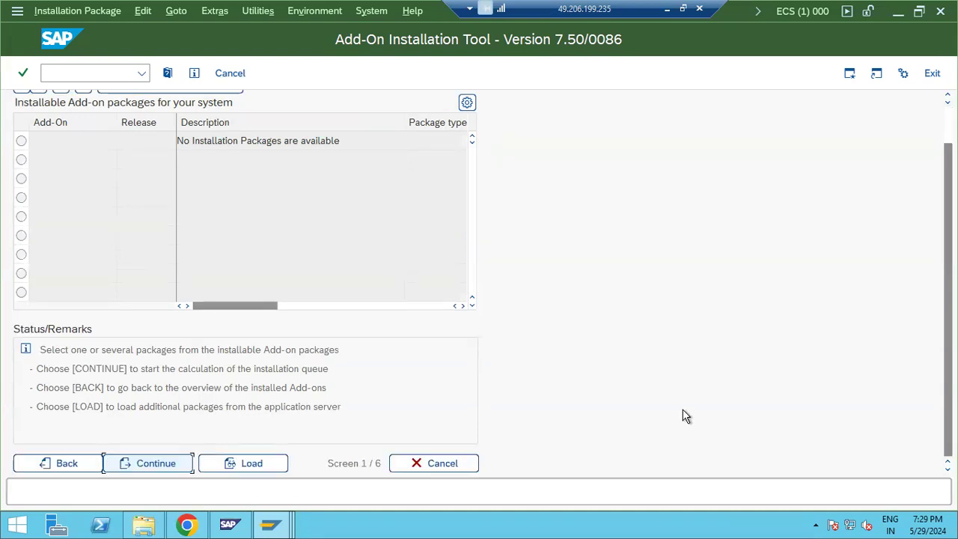
left_click(65, 468)
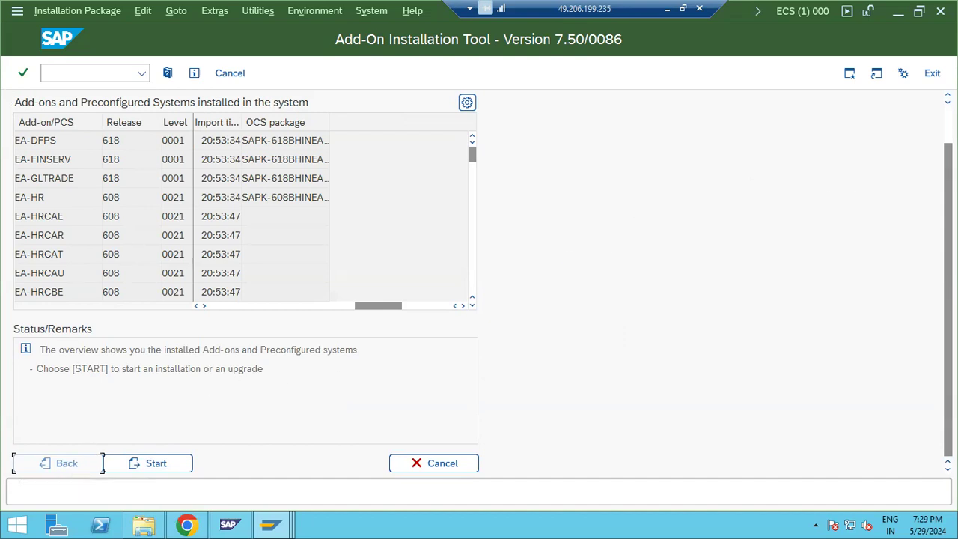
scroll(479, 285, "up", 2)
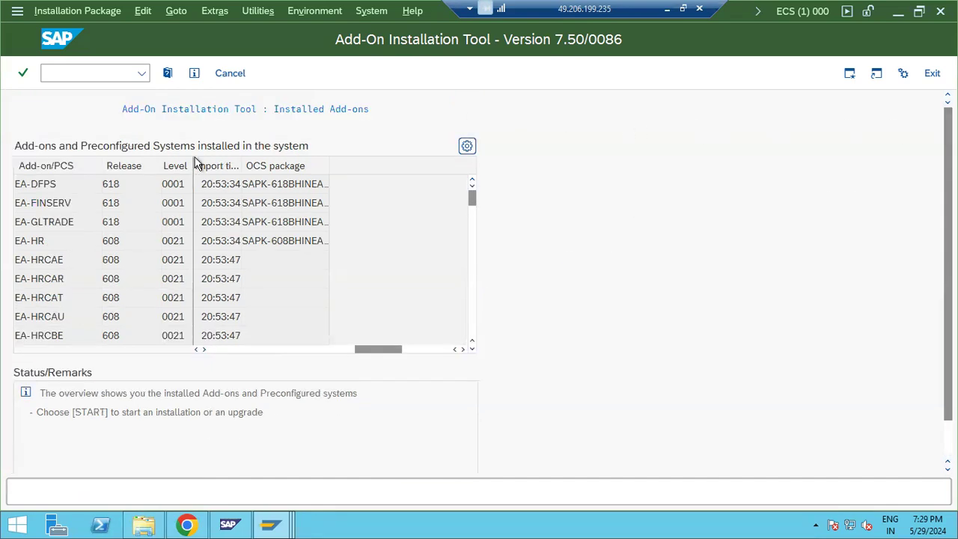
scroll(183, 179, "down", 5)
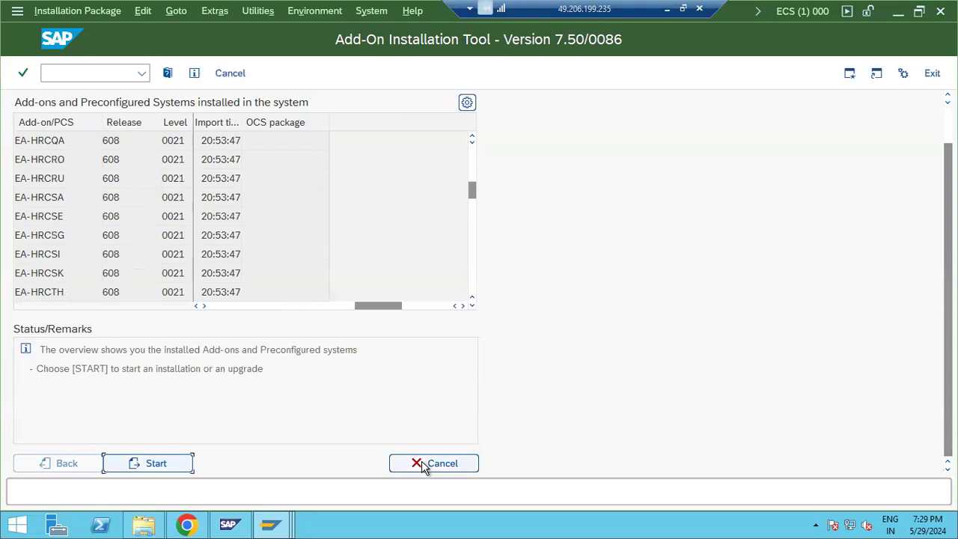
left_click(423, 465)
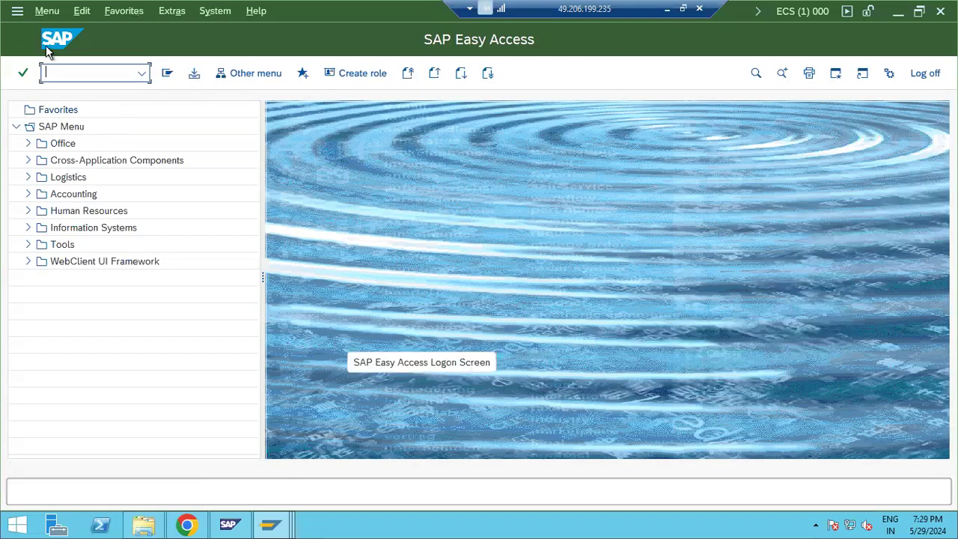
type("spam")
key("Return")
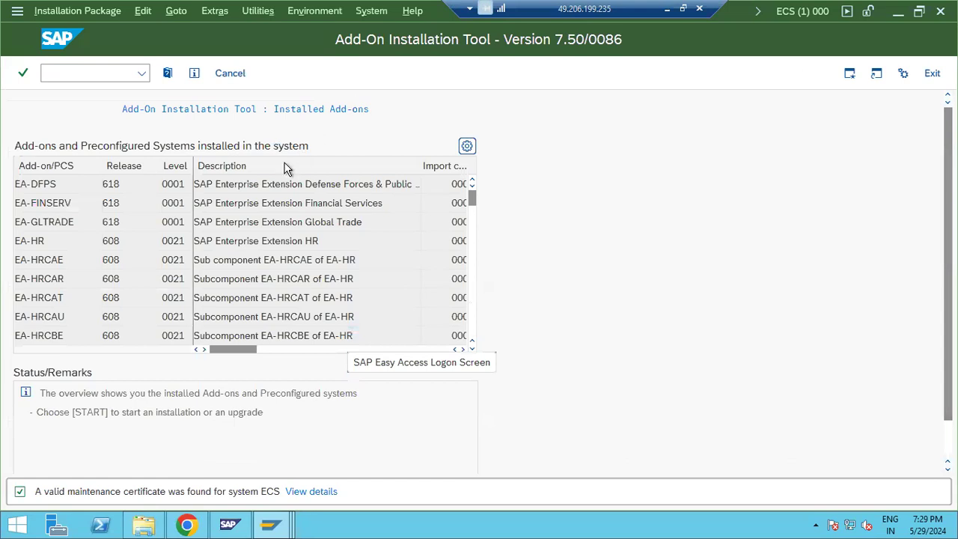
scroll(206, 202, "down", 7)
scroll(205, 198, "up", 7)
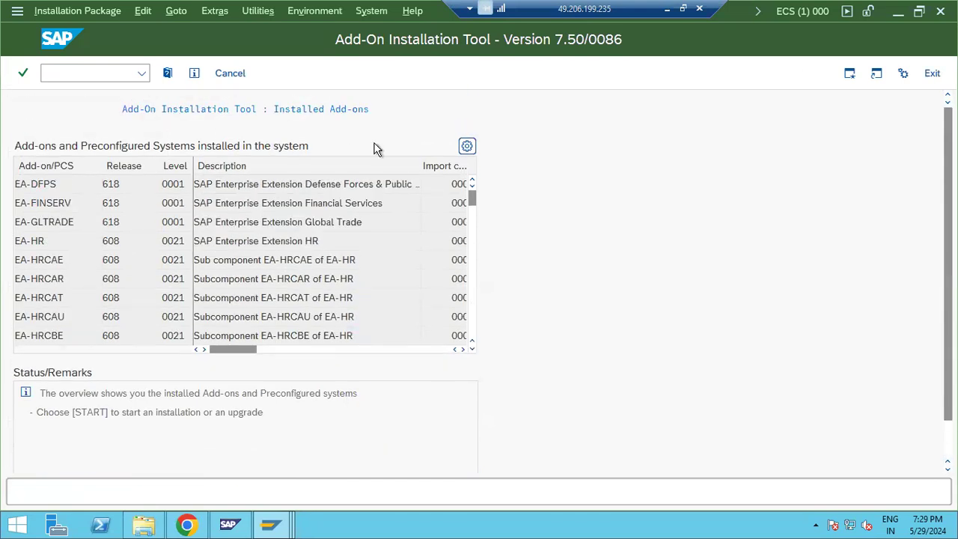
left_click(469, 146)
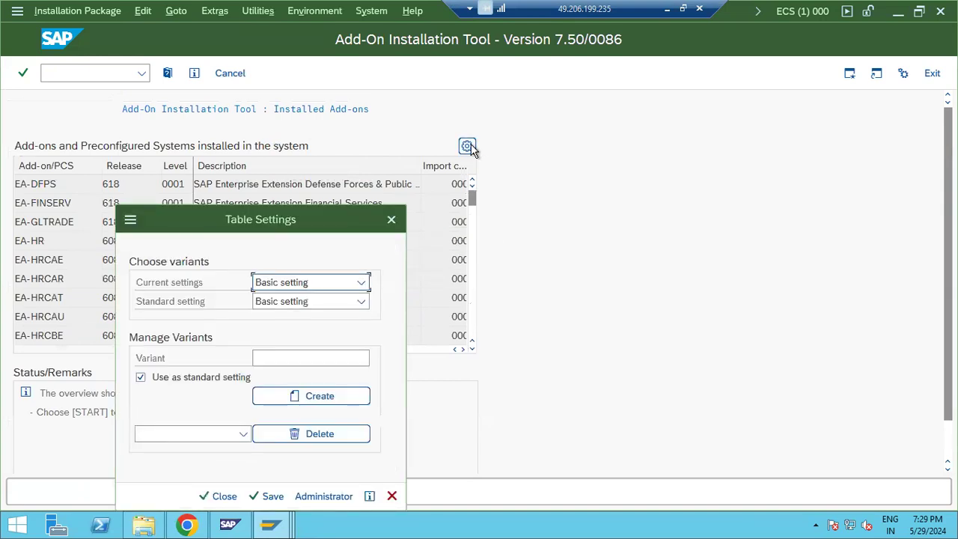
left_click(390, 221)
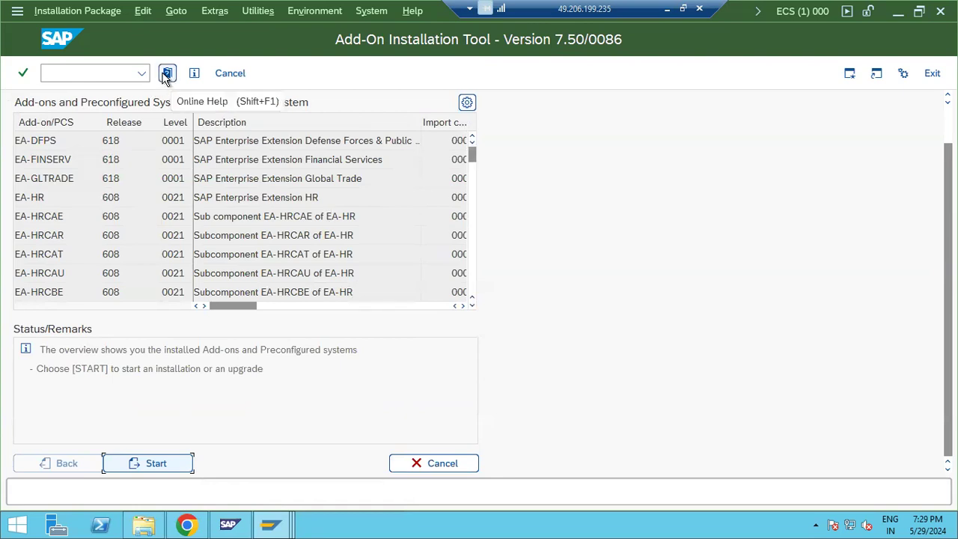
left_click(137, 465)
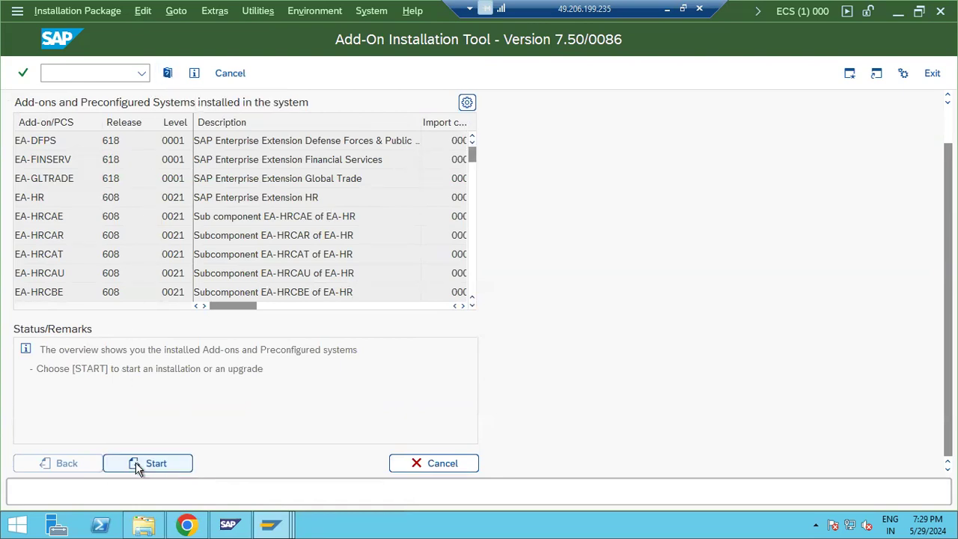
scroll(273, 205, "up", 2)
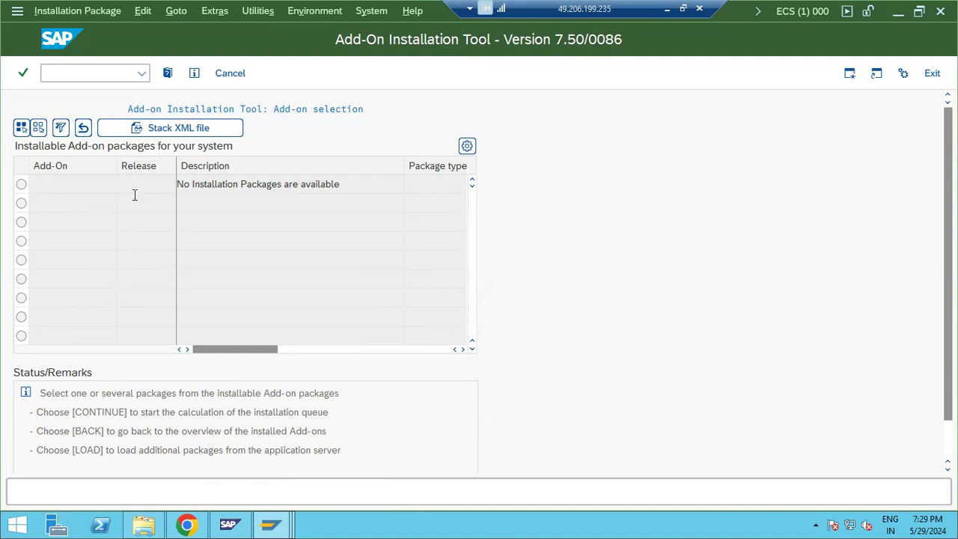
left_click(97, 15)
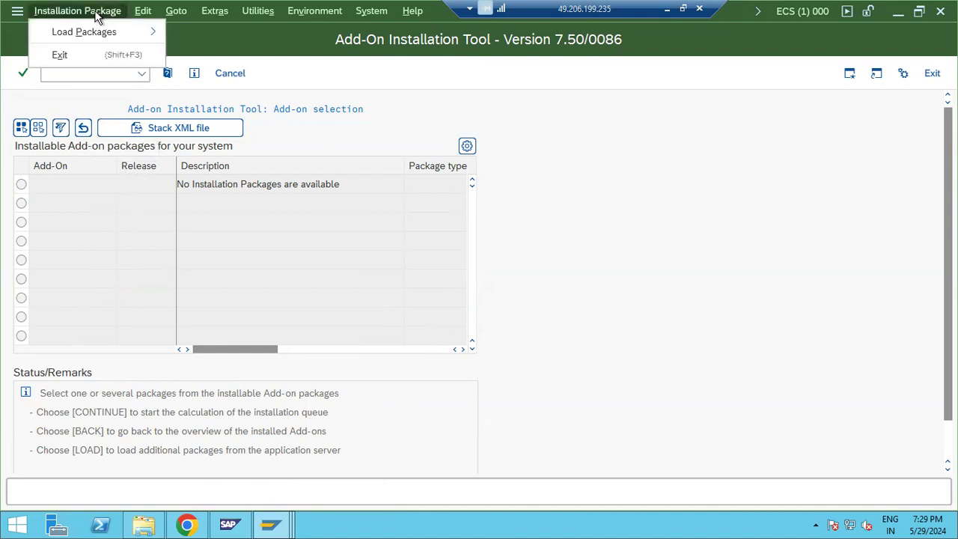
mouse_move(100, 26)
left_click(172, 12)
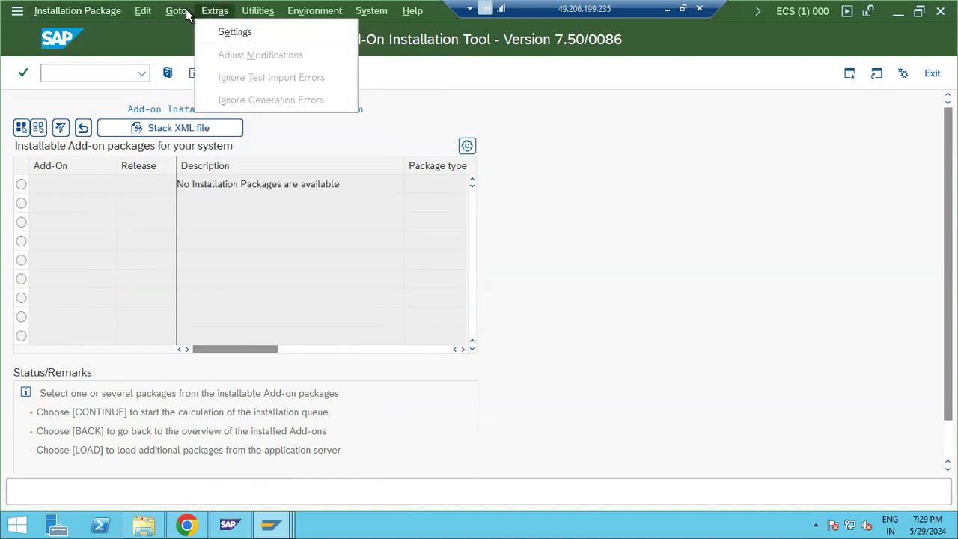
mouse_move(256, 12)
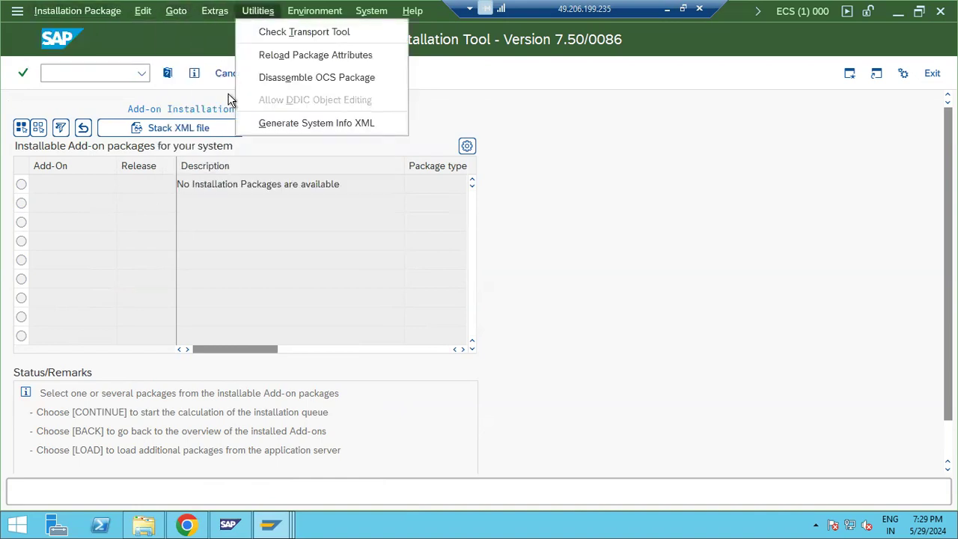
left_click(21, 189)
scroll(53, 226, "down", 2)
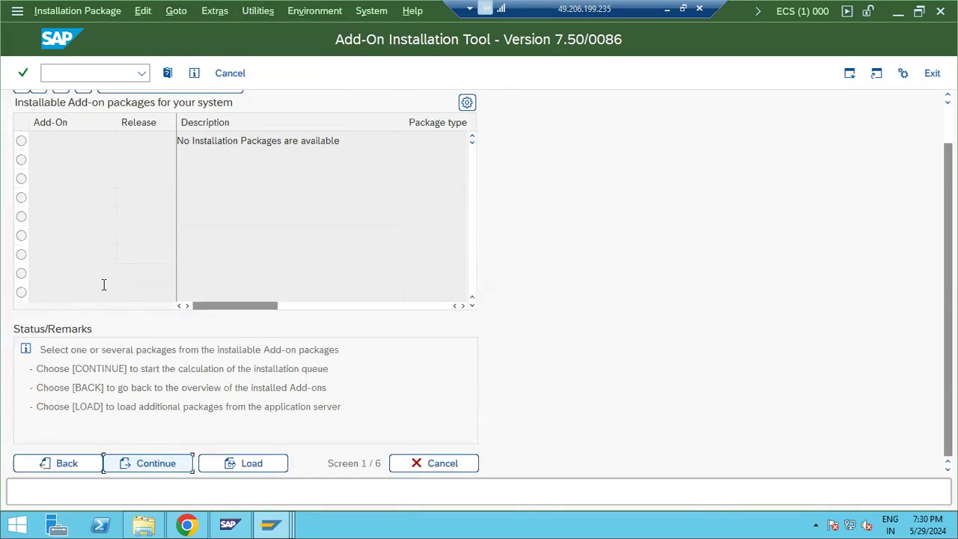
left_click(427, 464)
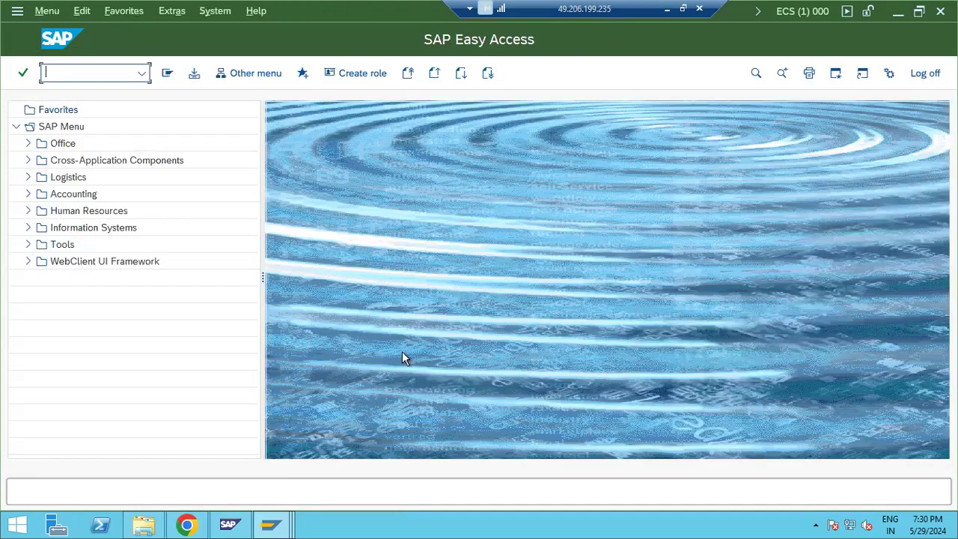
Step: Log off client 000, then back out of the job overview to SAP Easy Access
left_click(924, 72)
left_click(166, 313)
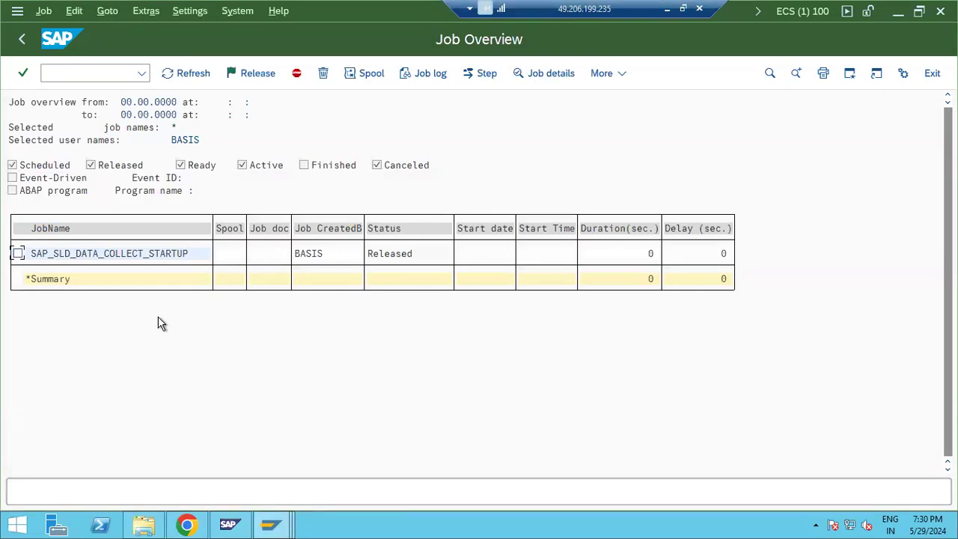
left_click(23, 40)
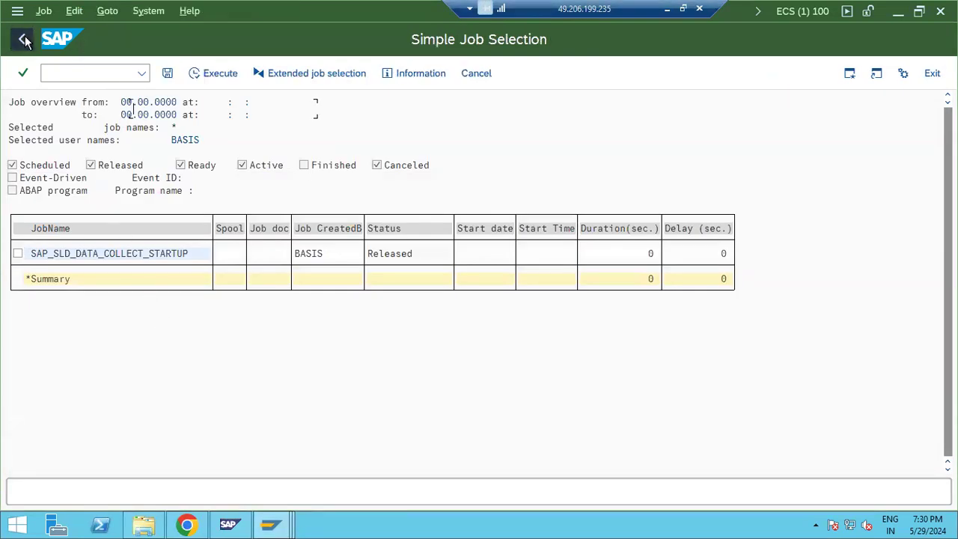
left_click(24, 39)
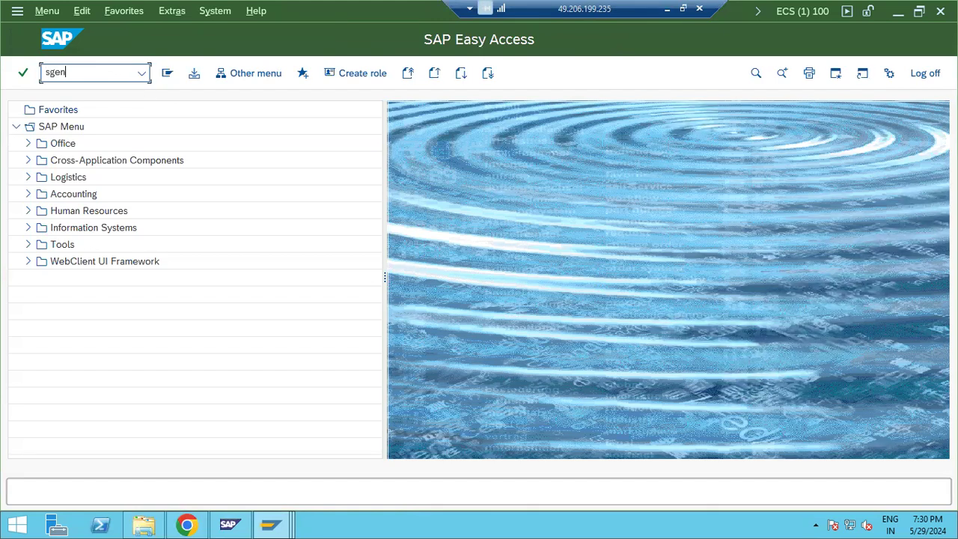
key("Return")
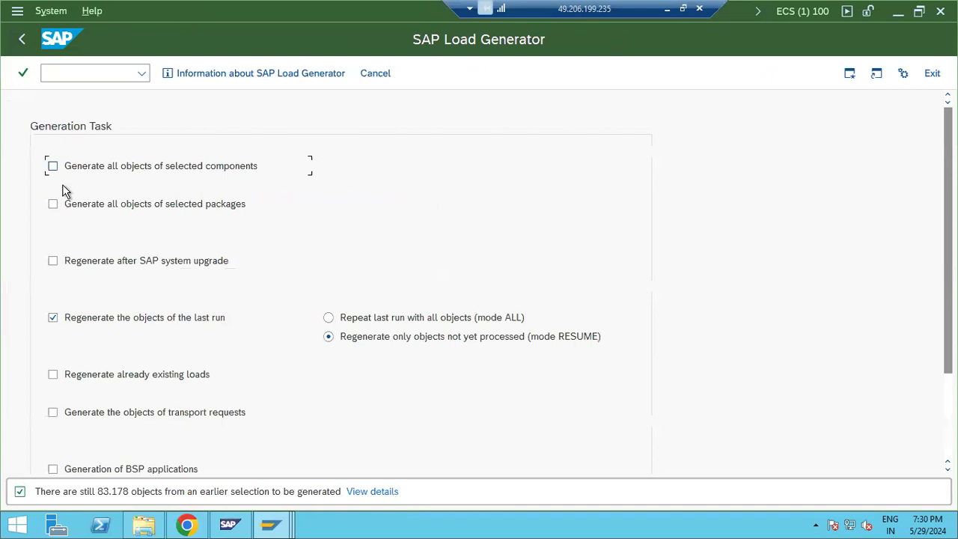
left_click(52, 166)
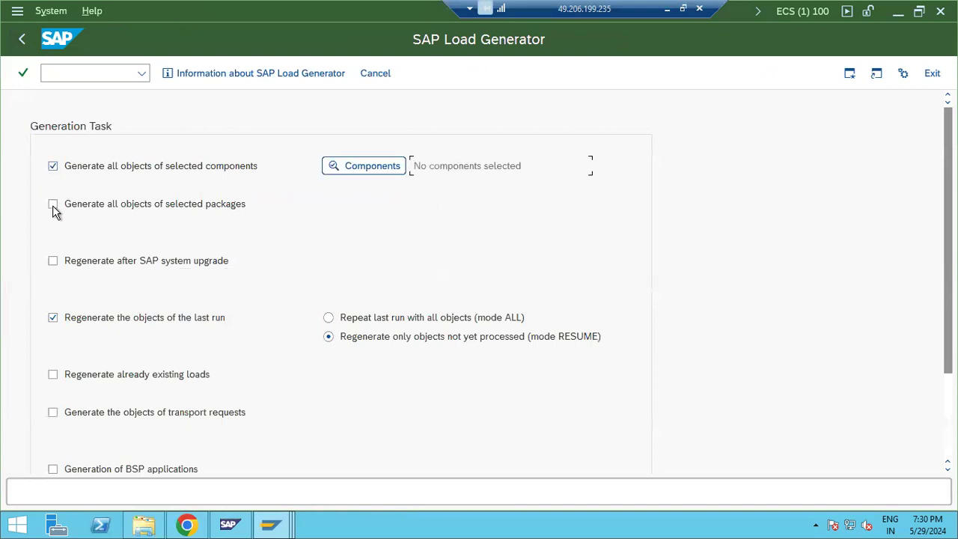
left_click(363, 168)
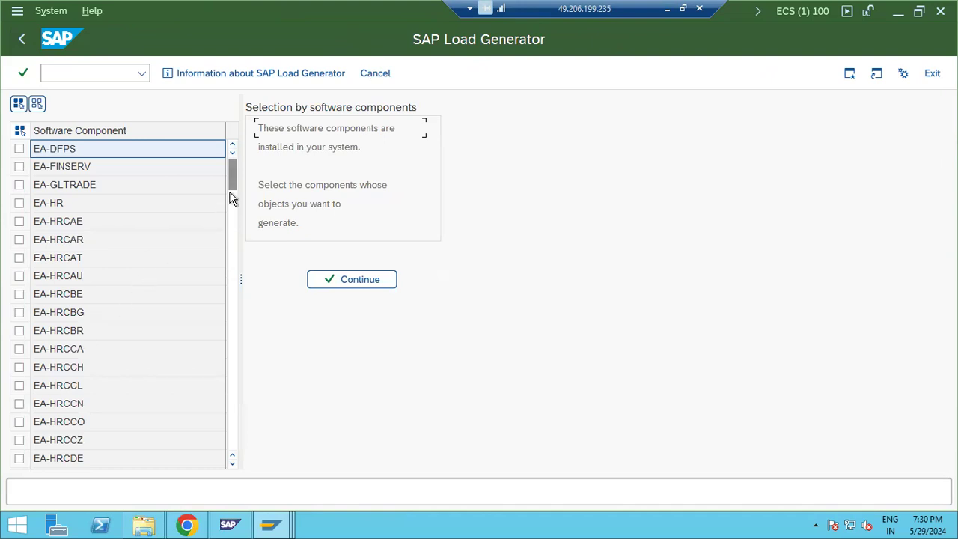
left_click_drag(237, 343, 242, 483)
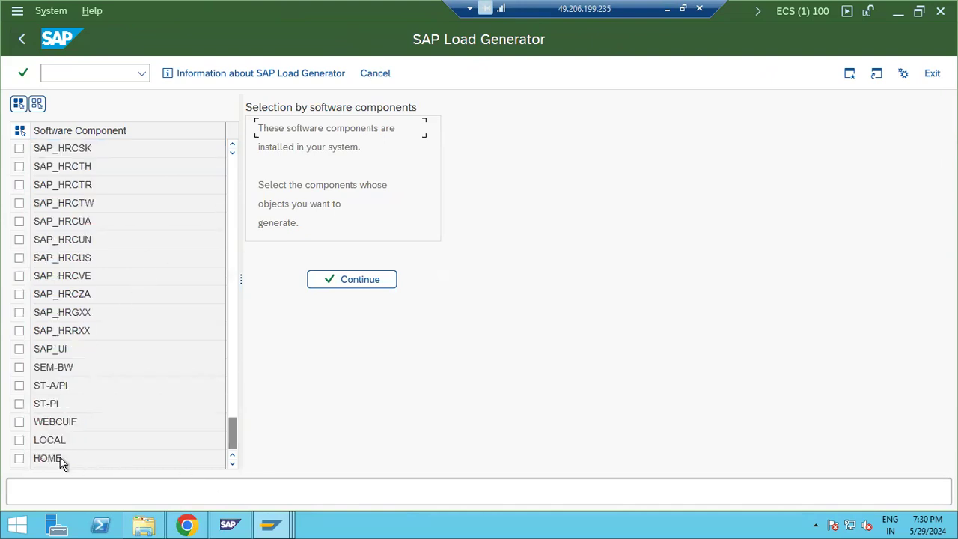
left_click(19, 386)
left_click(18, 404)
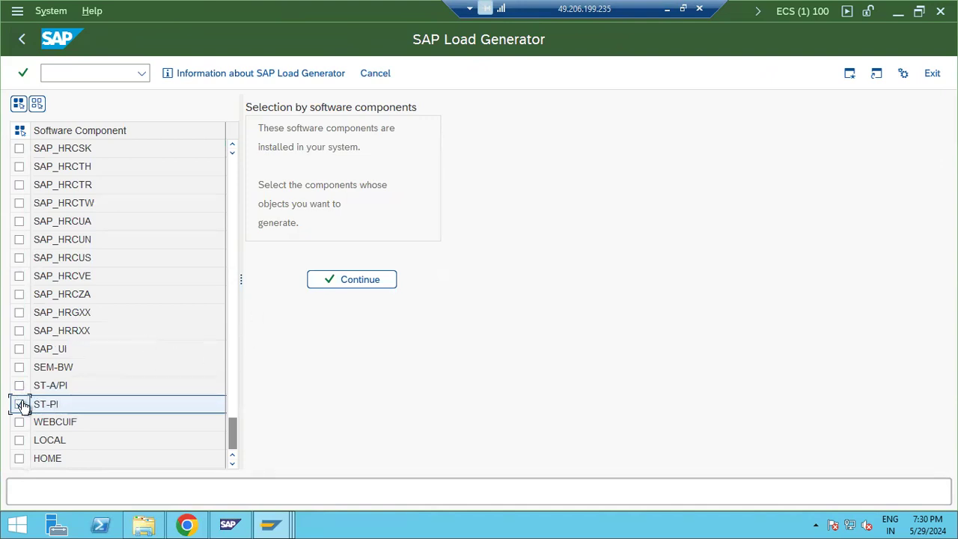
left_click(19, 385)
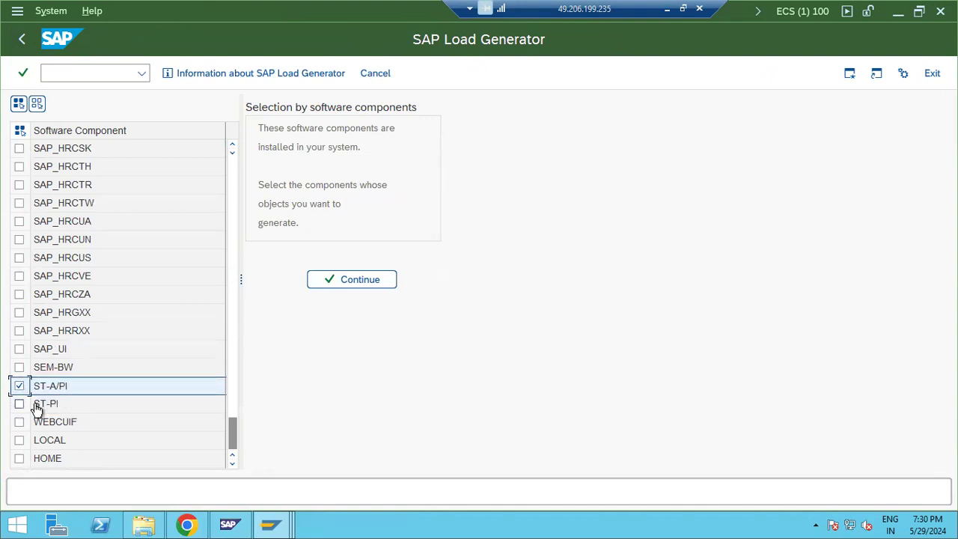
left_click(330, 281)
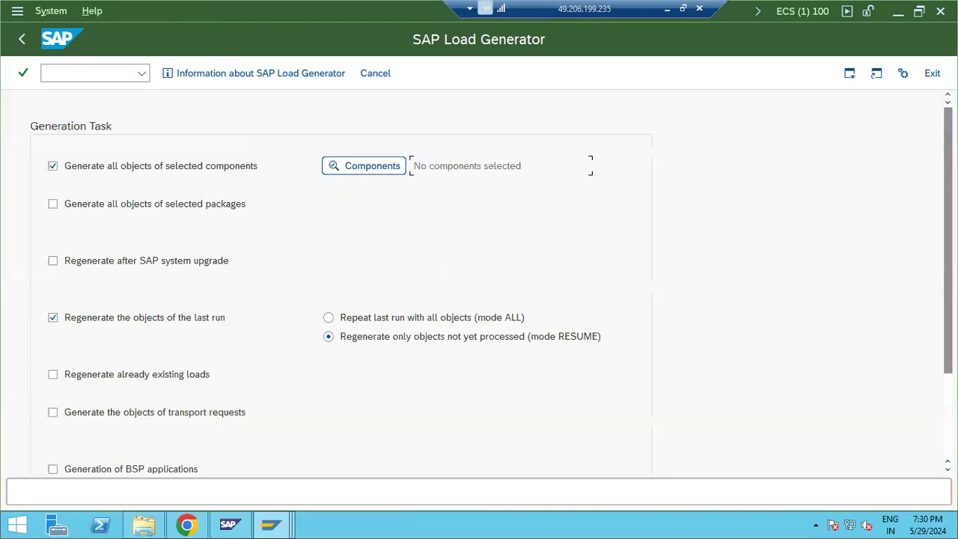
left_click(23, 39)
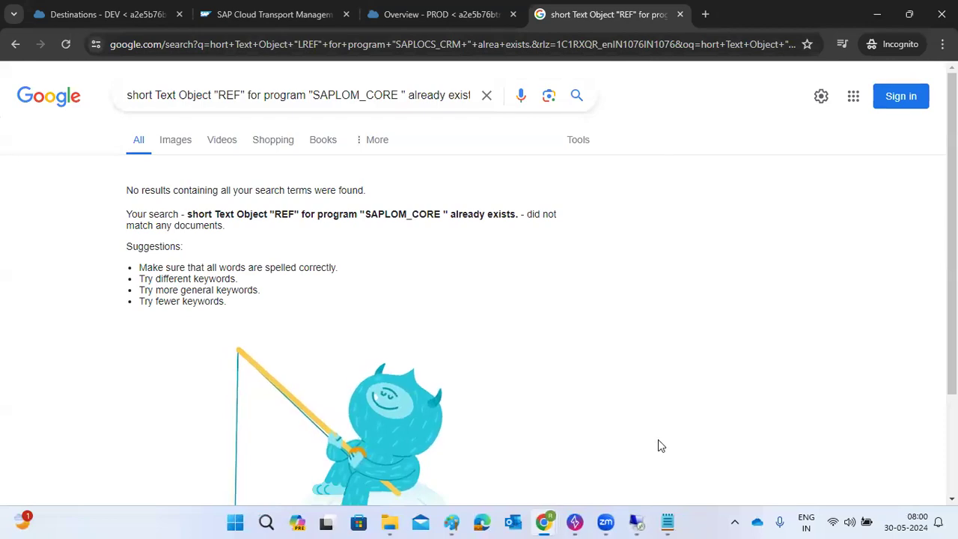
mouse_move(636, 521)
left_click(707, 450)
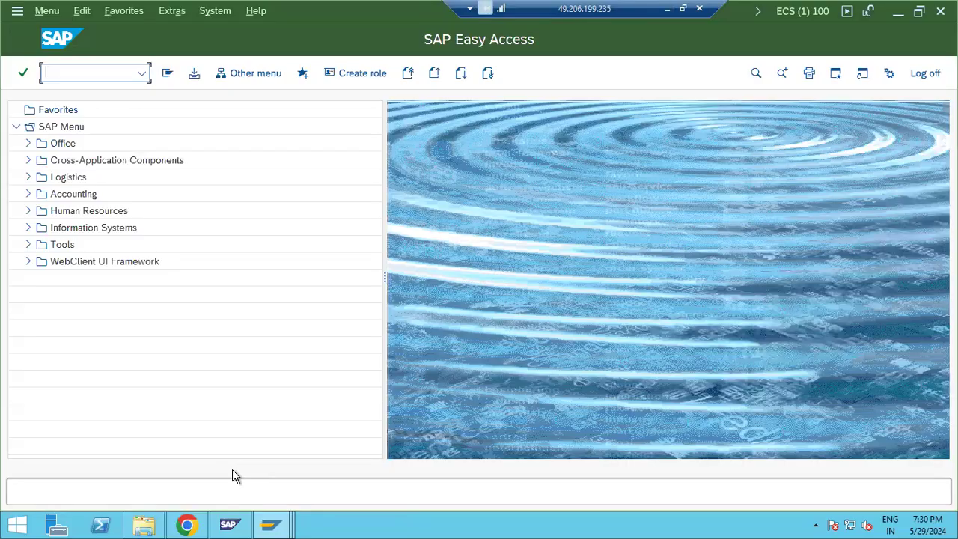